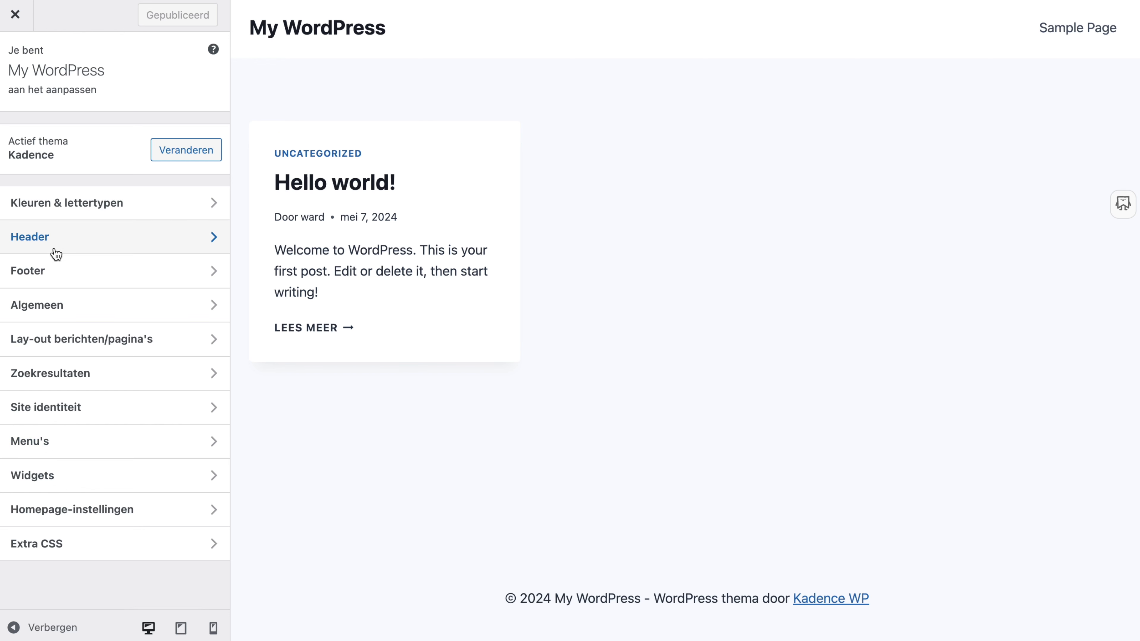
Step: Open the Header settings and enable the block header option
click(74, 243)
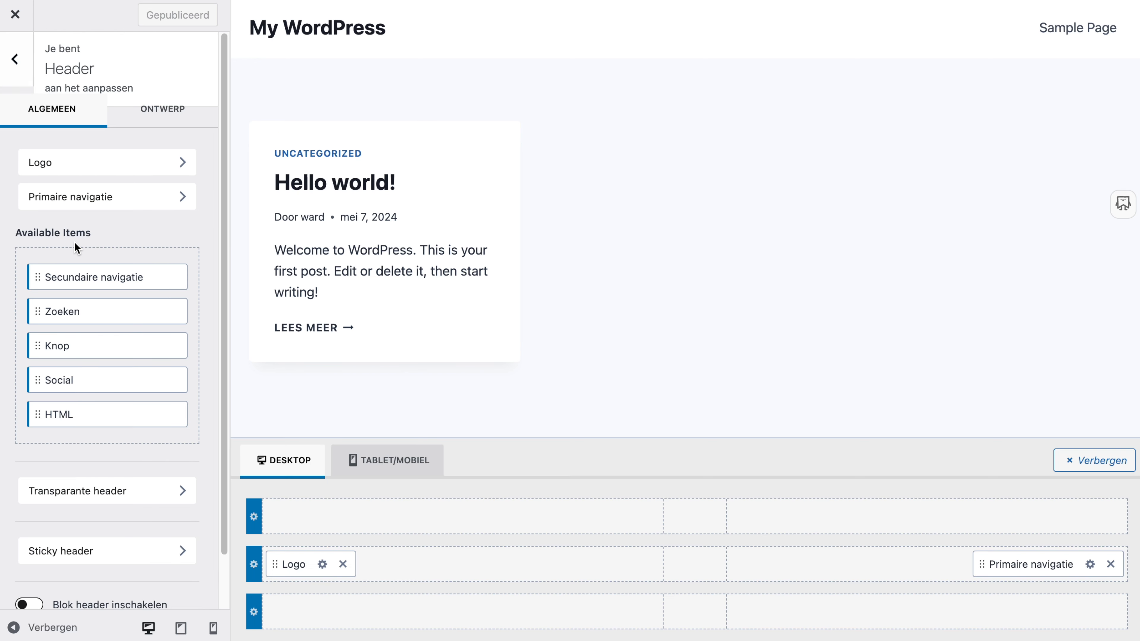
scroll(87, 290, down, 3)
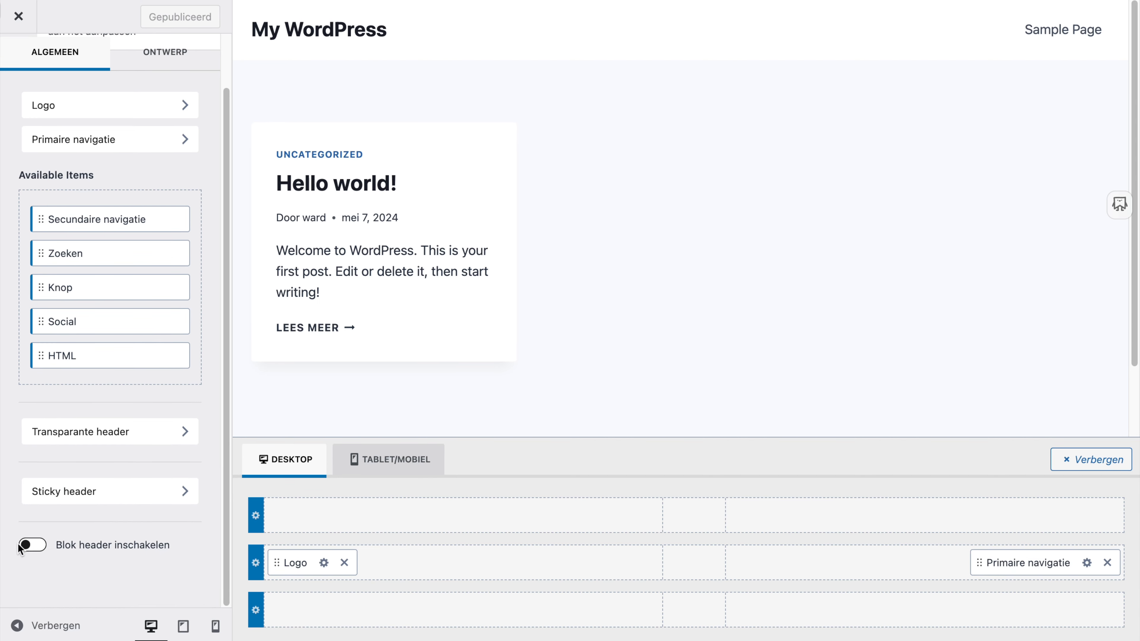
click(32, 545)
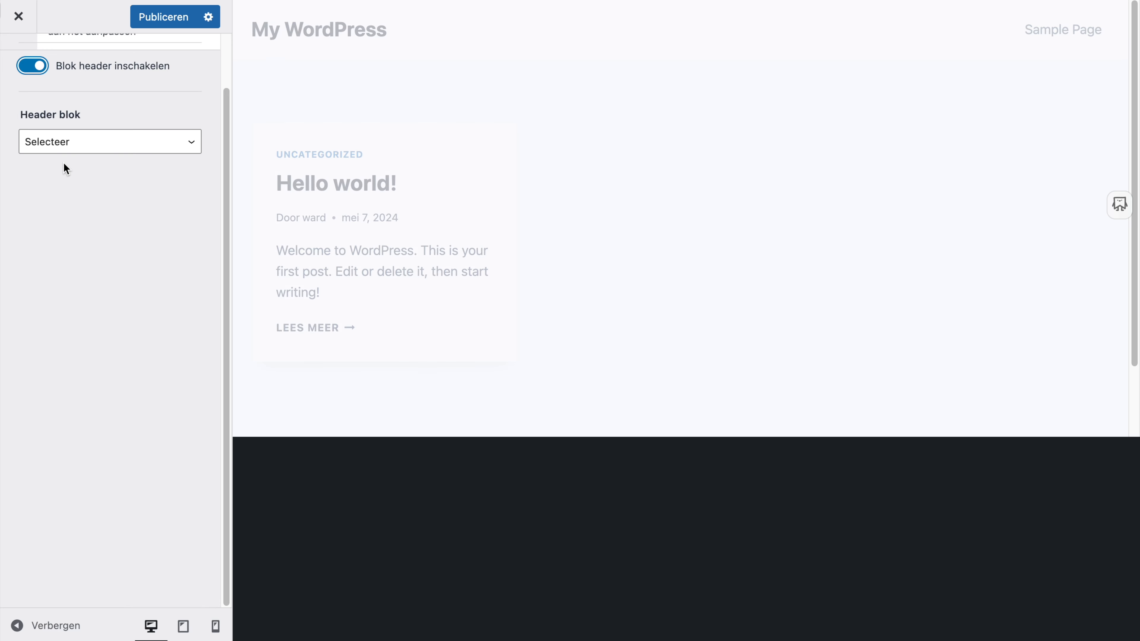
Step: Examine which published header blocks can be selected for the block header
scroll(76, 74, up, 2)
click(57, 206)
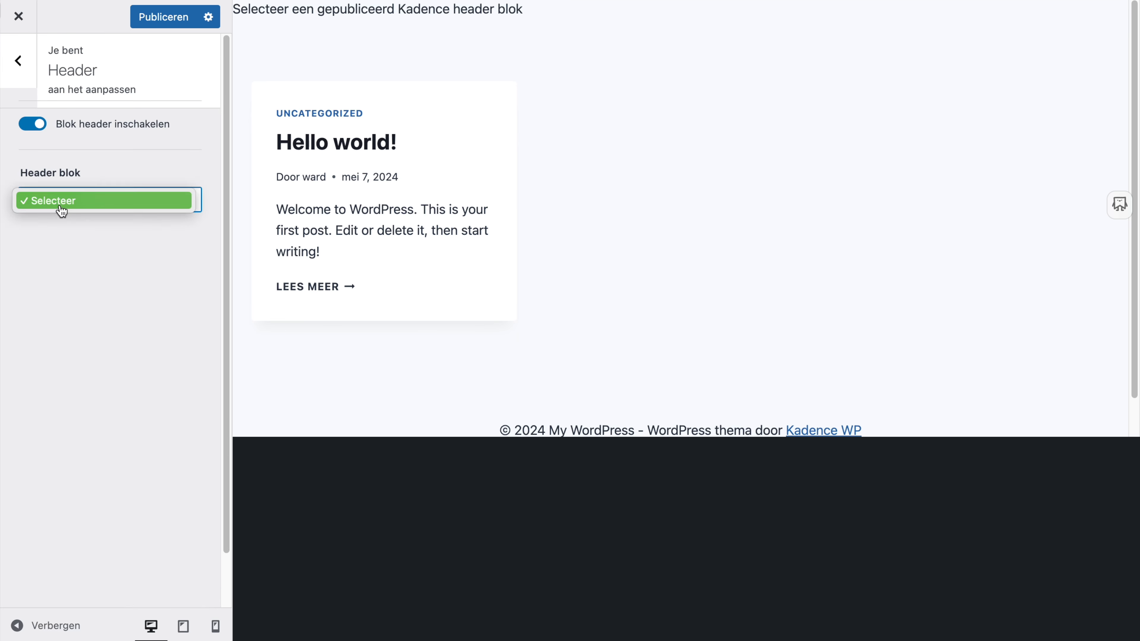
click(121, 298)
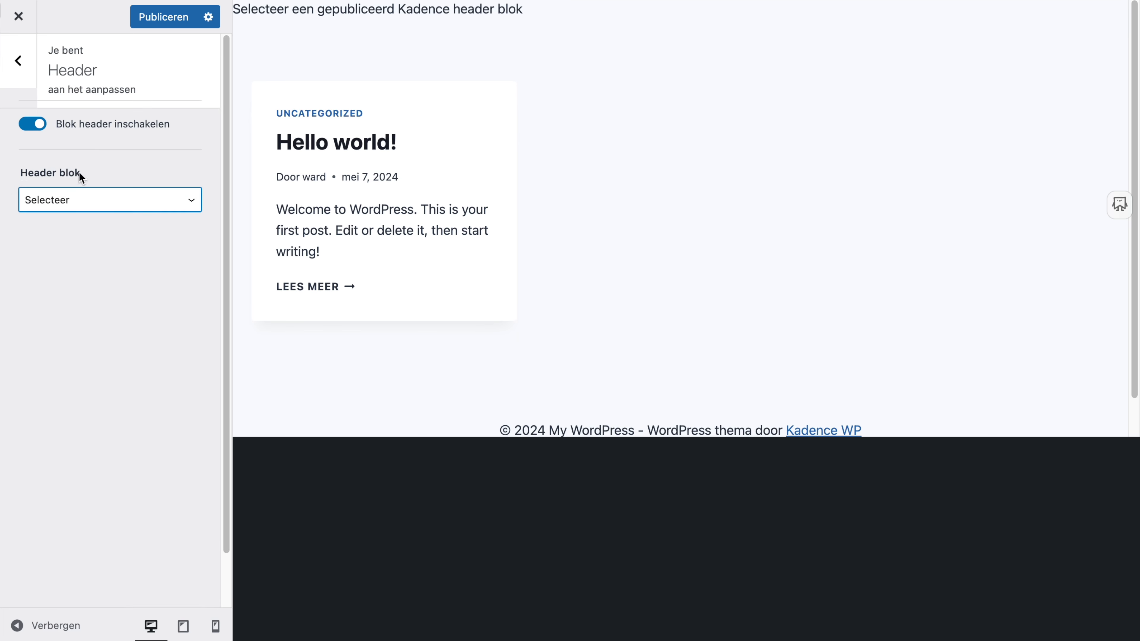
drag(22, 173, 87, 173)
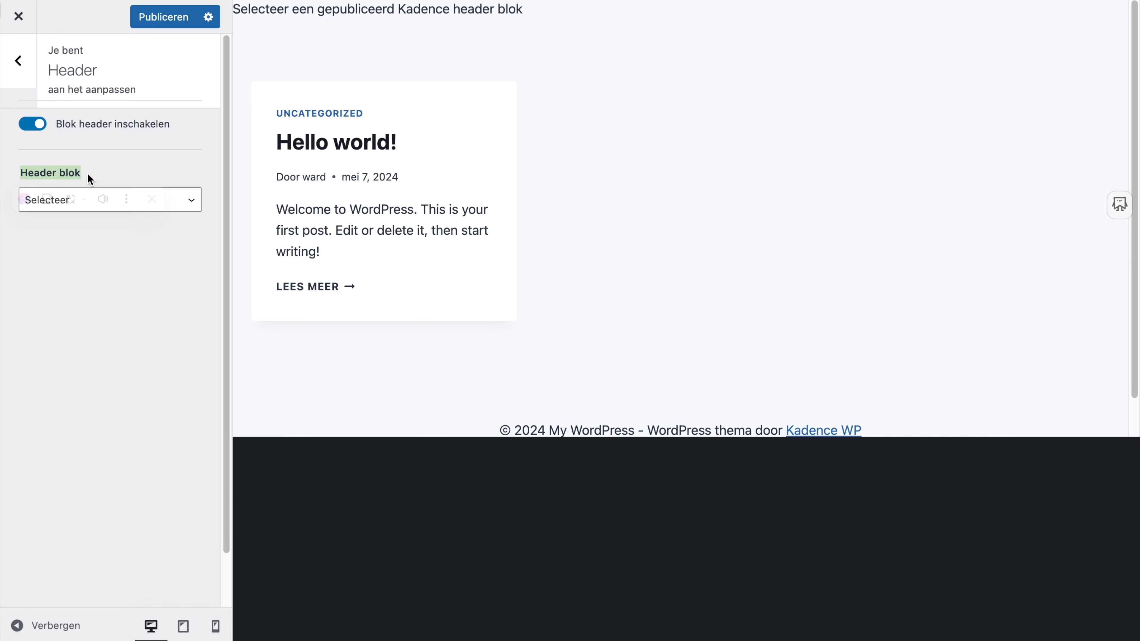
click(87, 172)
click(116, 200)
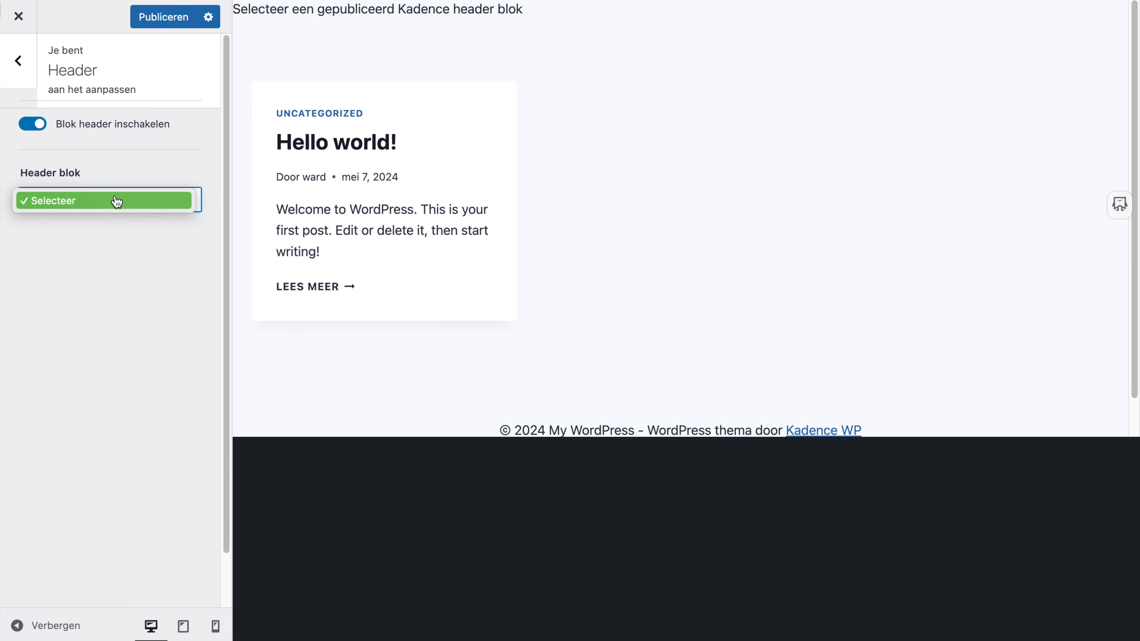
click(117, 200)
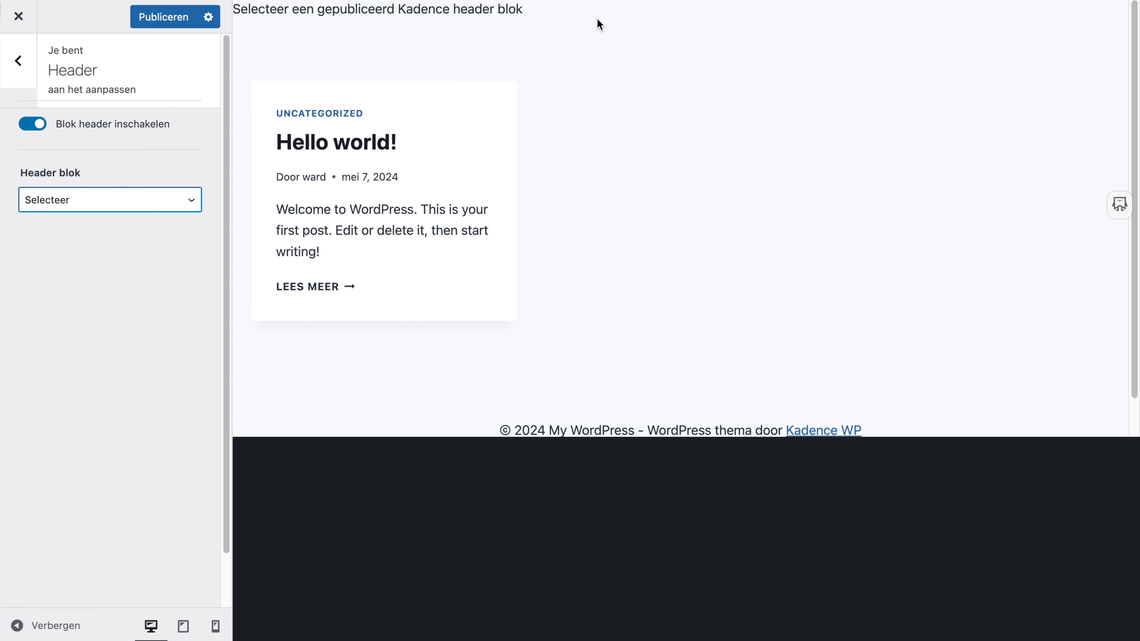
click(104, 211)
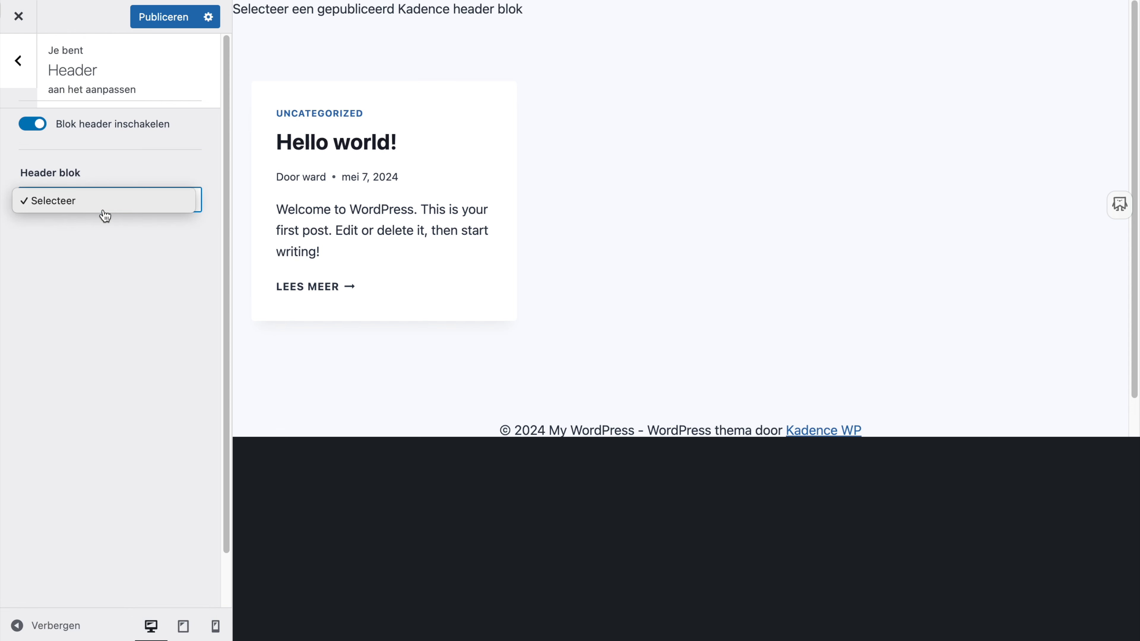
click(63, 256)
Step: Disable the block header option and look at the transparent header settings
click(33, 124)
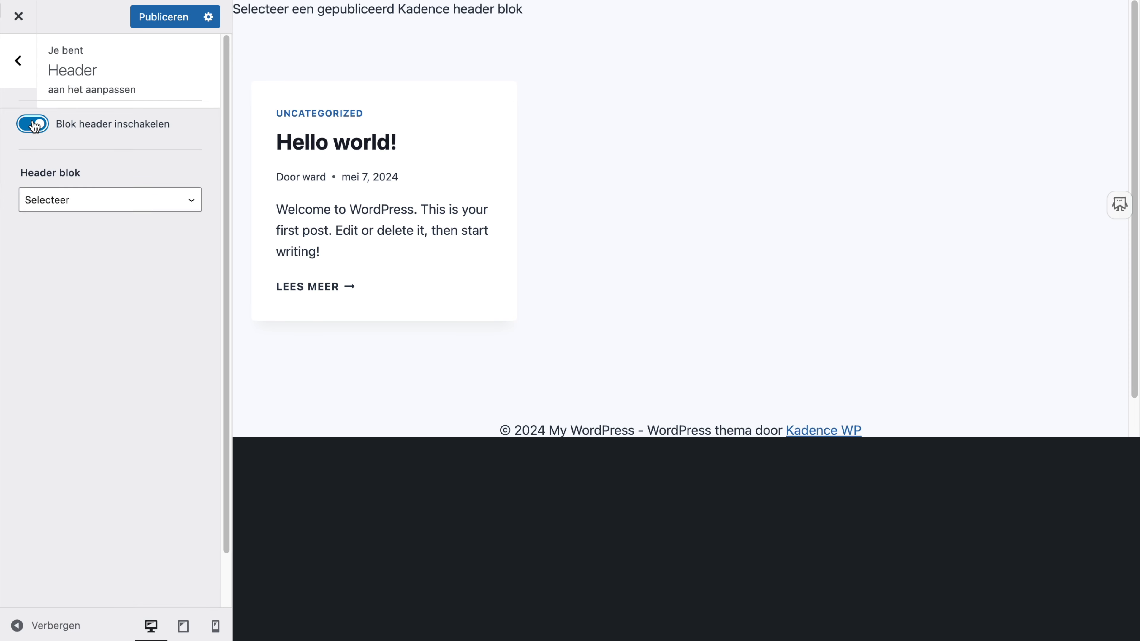
scroll(3, 534, down, 2)
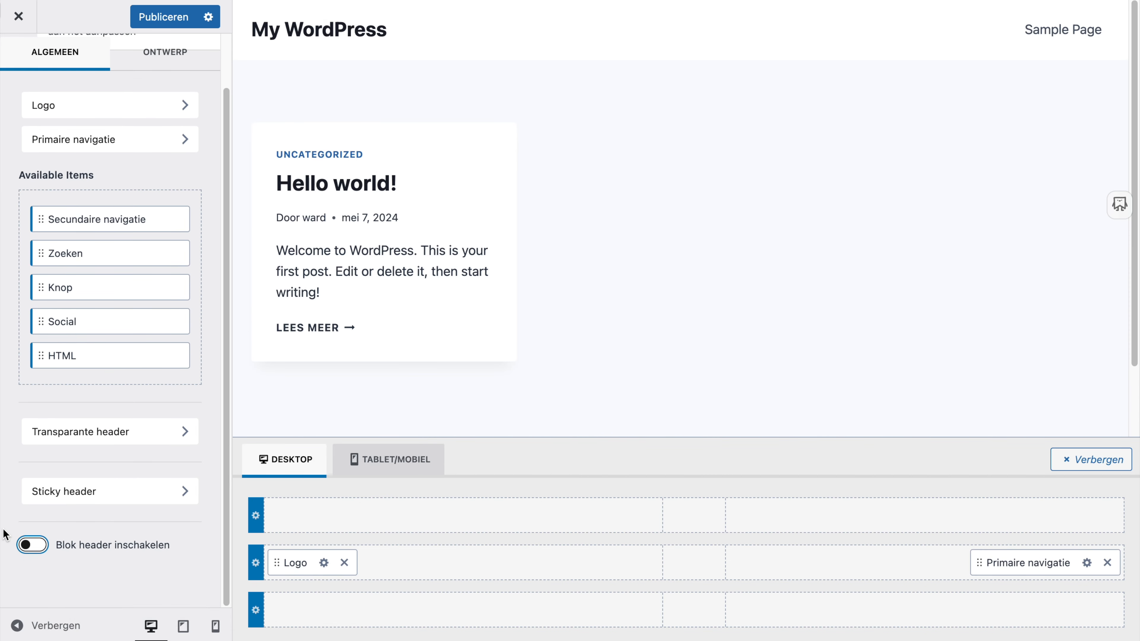
click(122, 434)
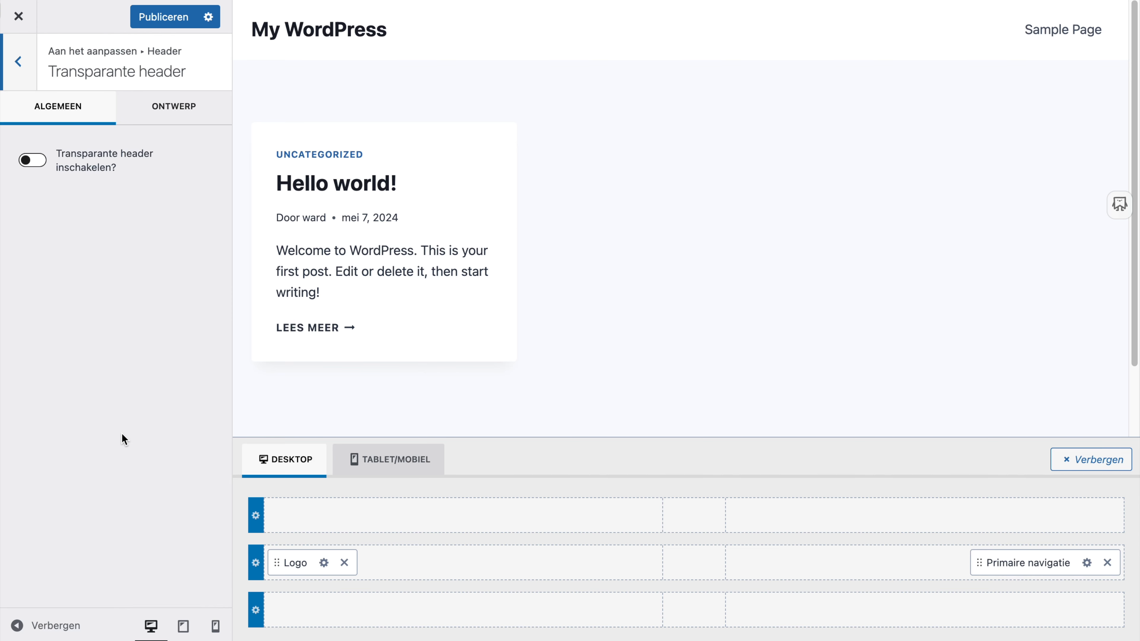
click(18, 72)
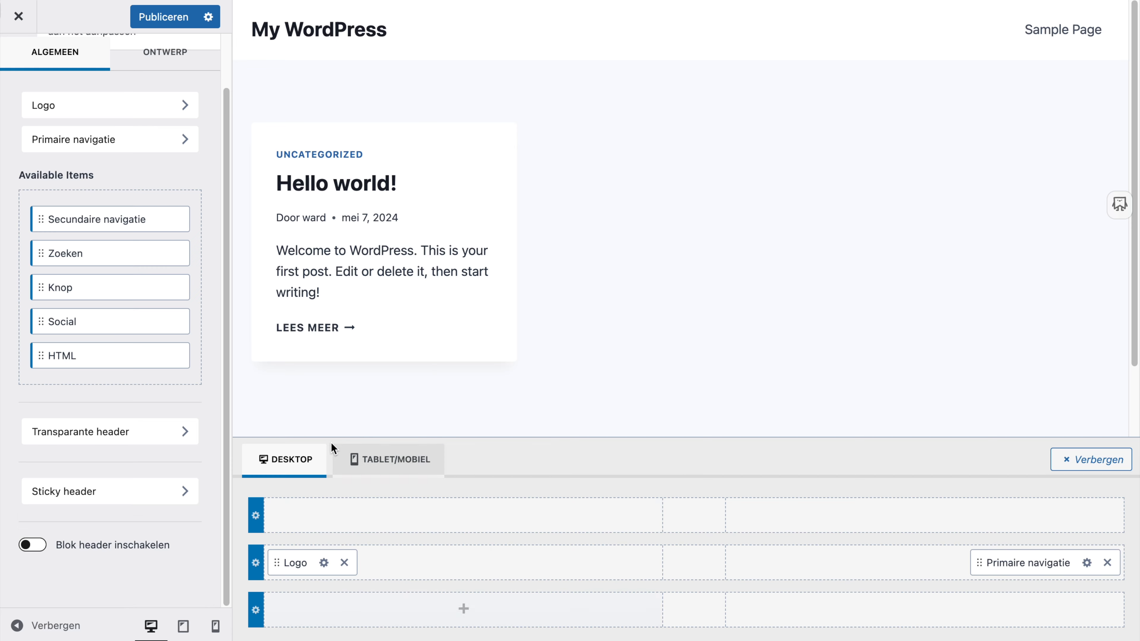
Step: Compare the desktop and tablet/mobile layouts of the header builder
click(369, 462)
click(274, 463)
click(354, 463)
click(278, 470)
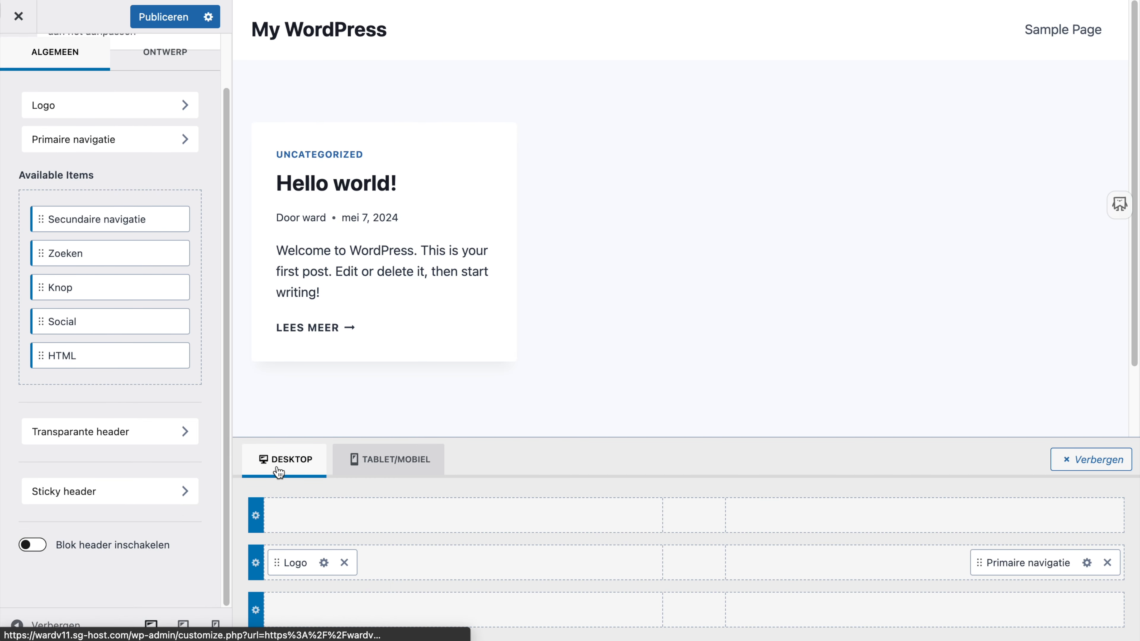
Step: Leave the Customizer without saving the changes and go to the site's admin dashboard
click(20, 19)
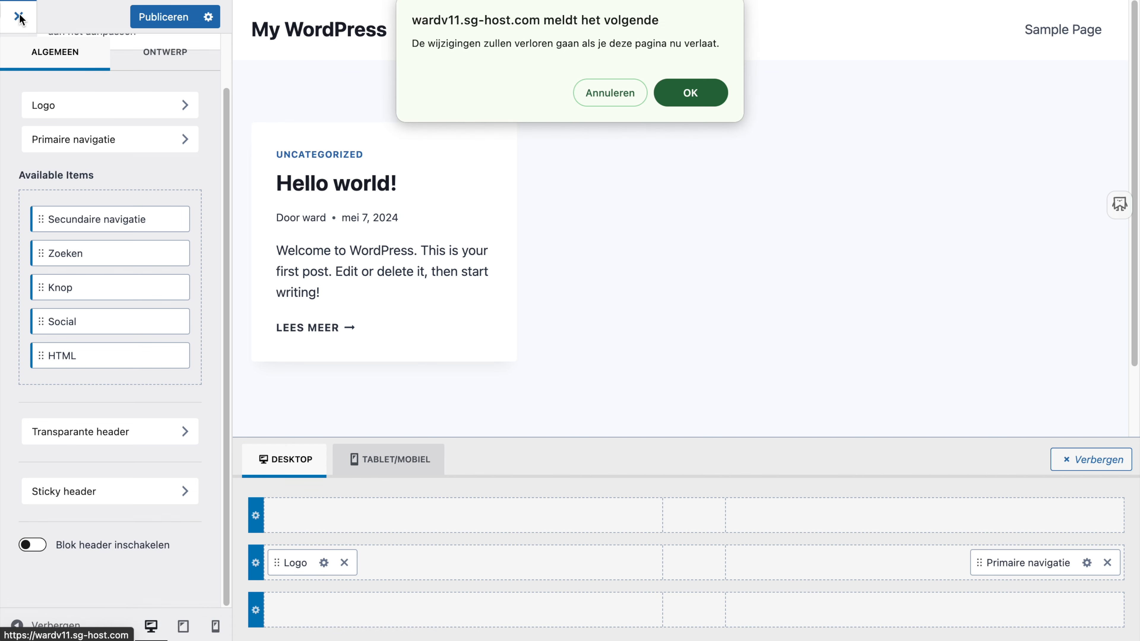
click(703, 97)
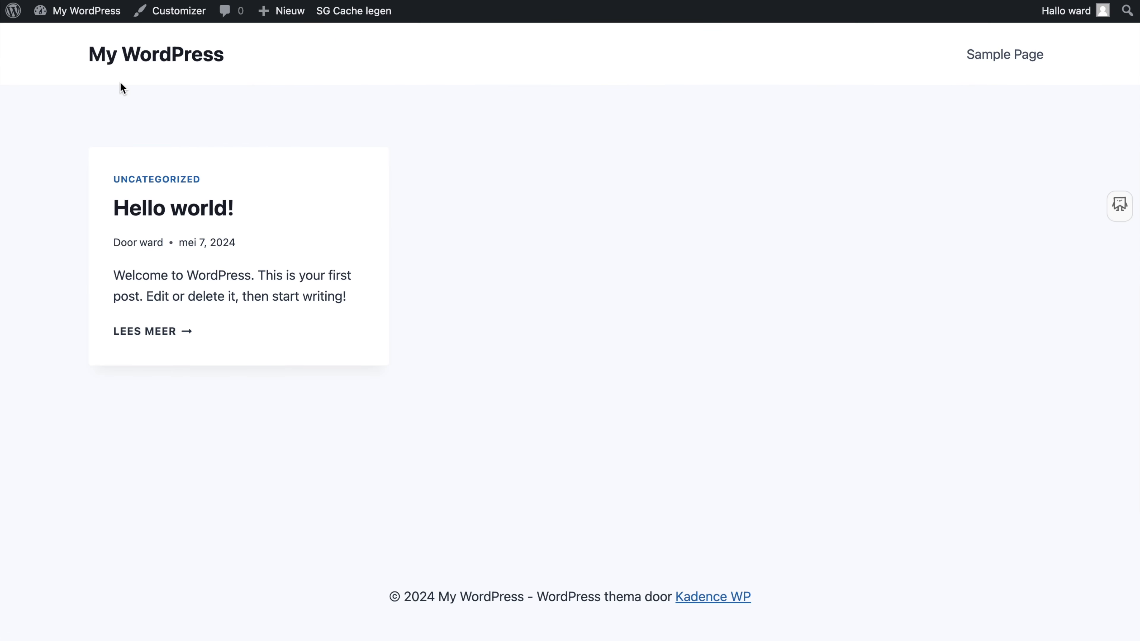
mouse_move(83, 12)
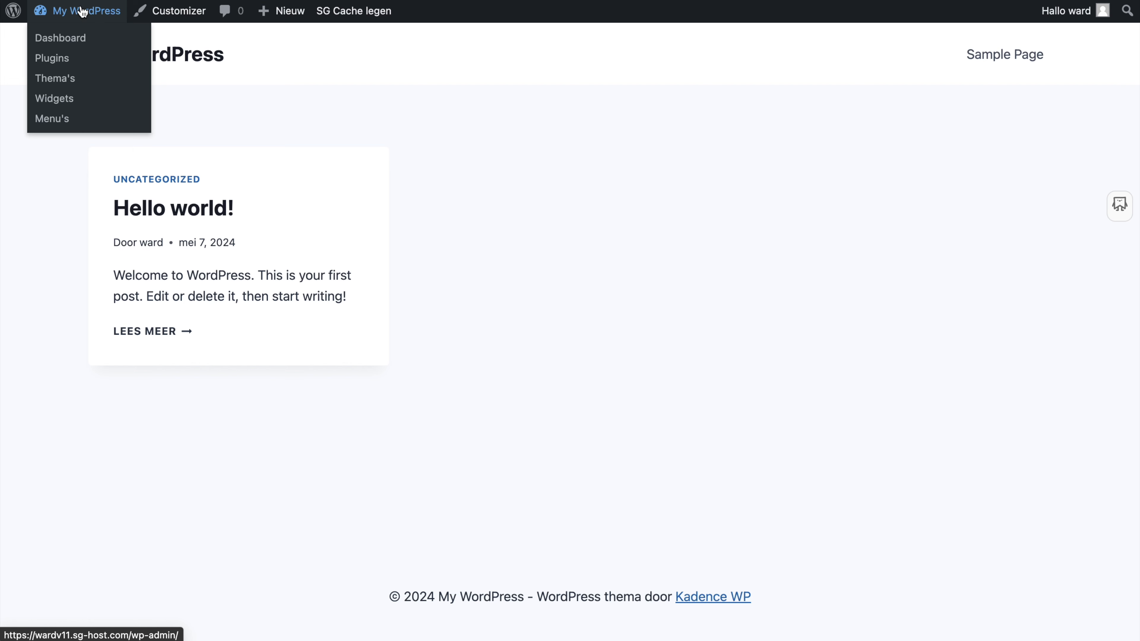
click(82, 12)
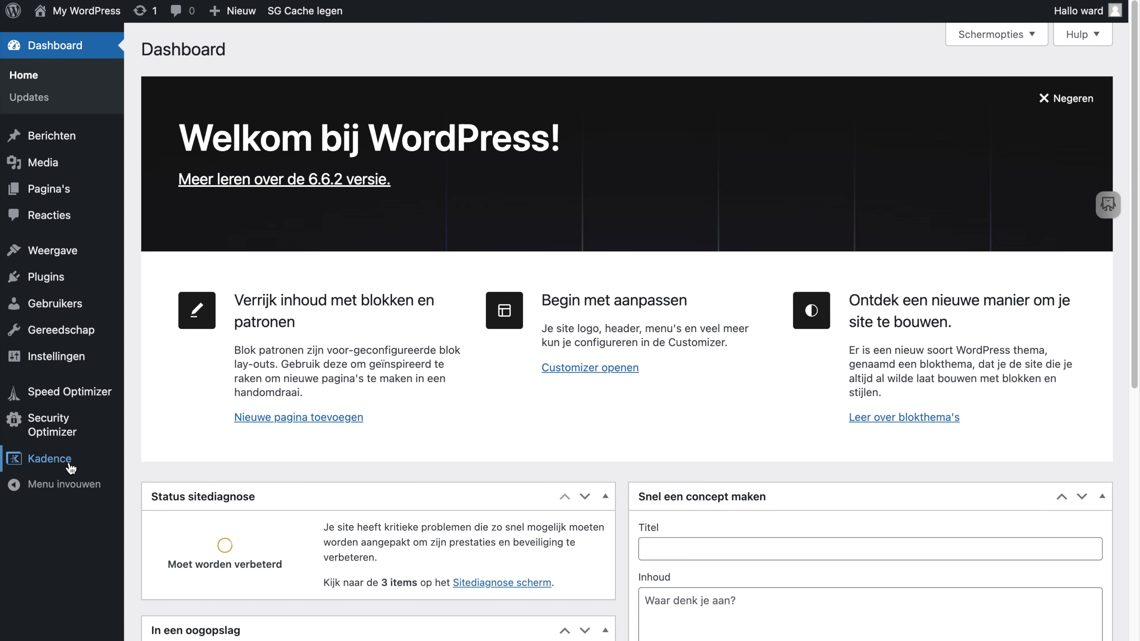
Step: Open the overview of Kadence headers in the site admin
scroll(66, 459, down, 1)
mouse_move(66, 459)
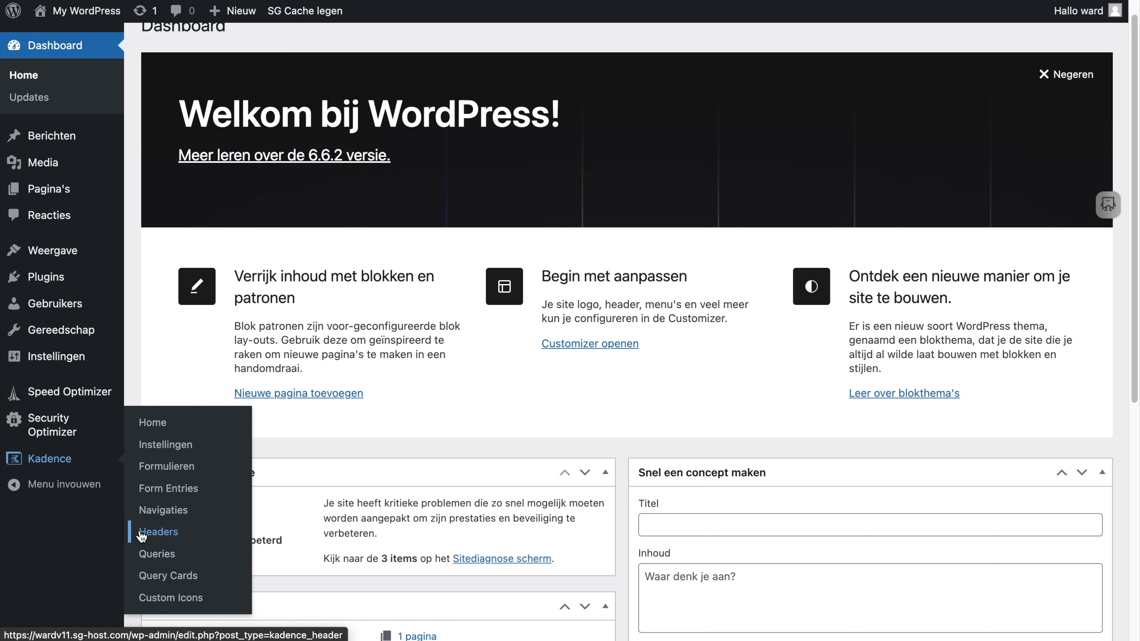
click(154, 537)
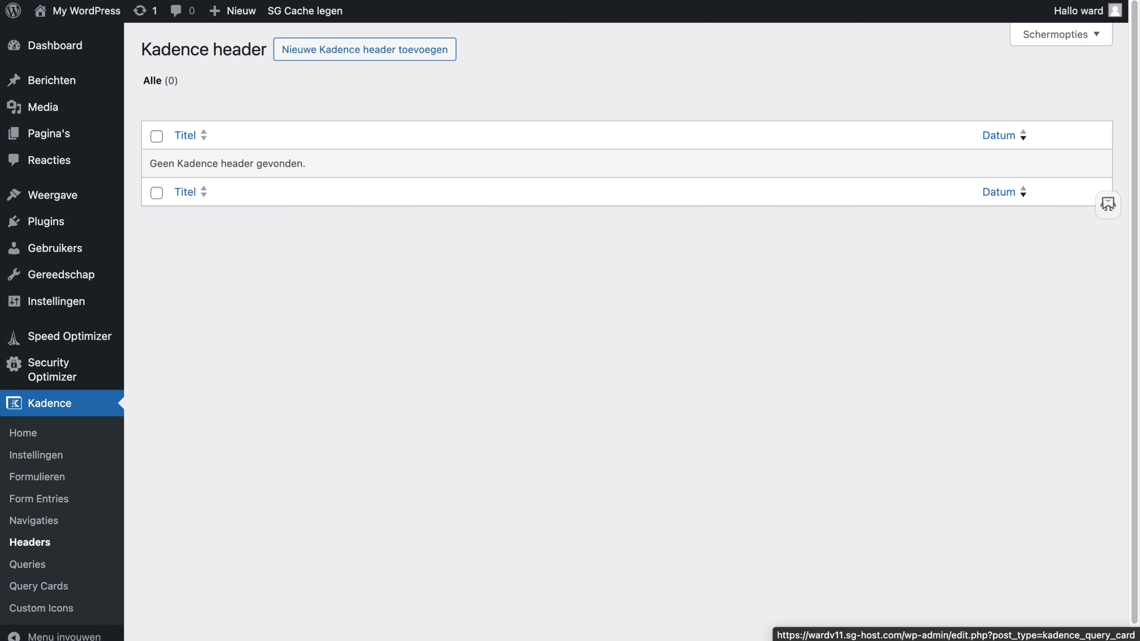
mouse_move(38, 392)
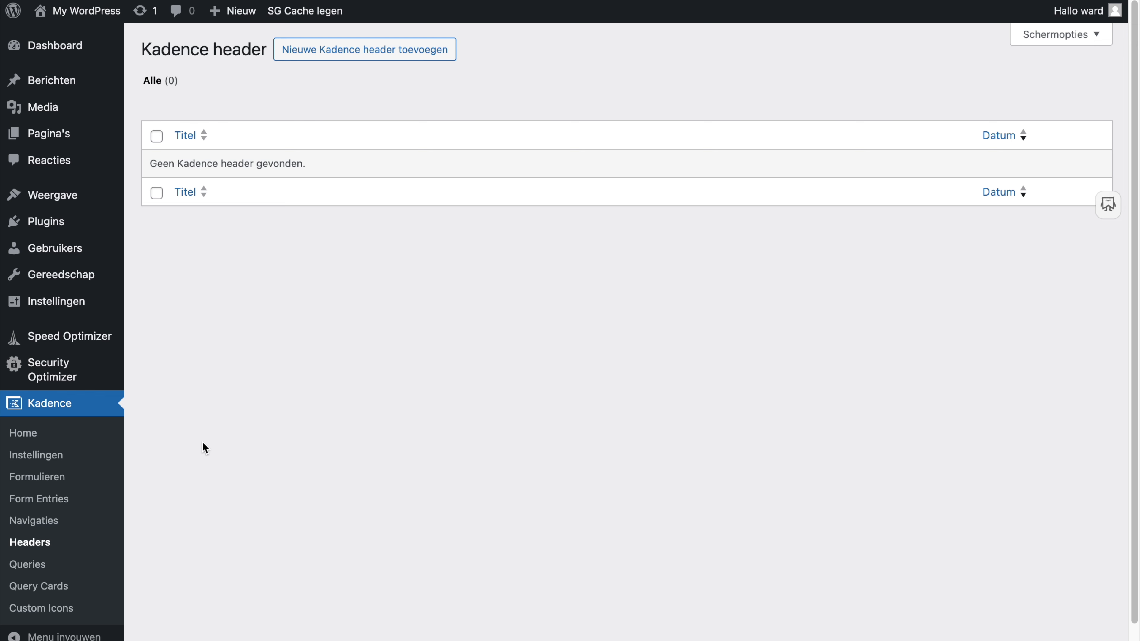
Step: Add a new Kadence header named "New header for youtube" without a description and continue to the desktop layout choice
click(375, 48)
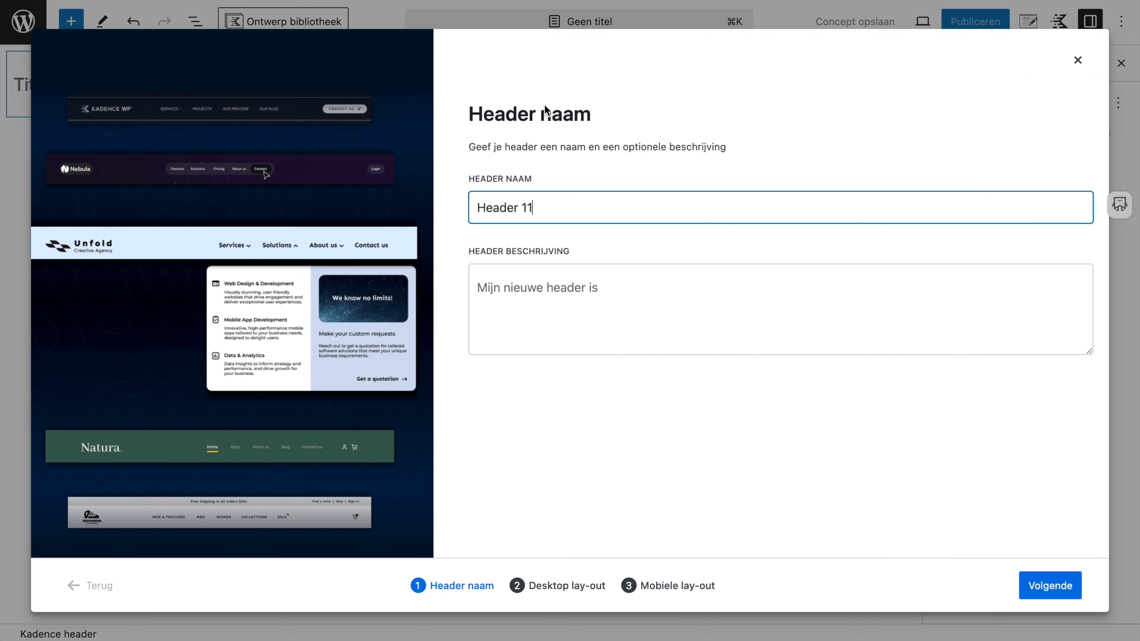
drag(471, 194, 595, 201)
text(HNew)
key(BackSpace)
key(BackSpace)
key(BackSpace)
key(BackSpace)
text(New h)
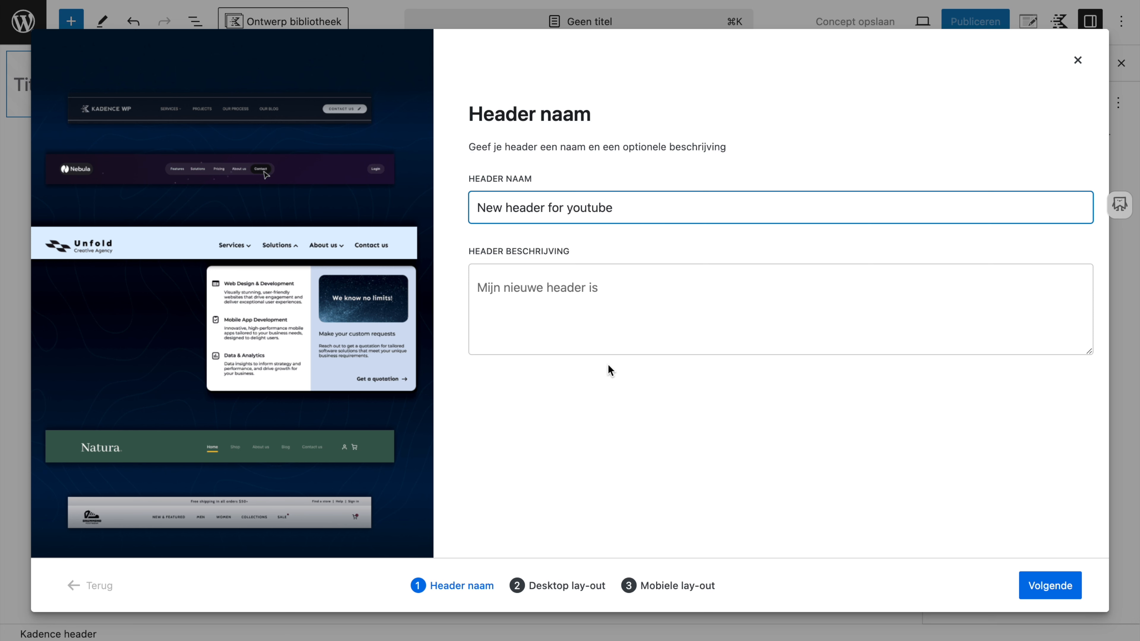
click(569, 309)
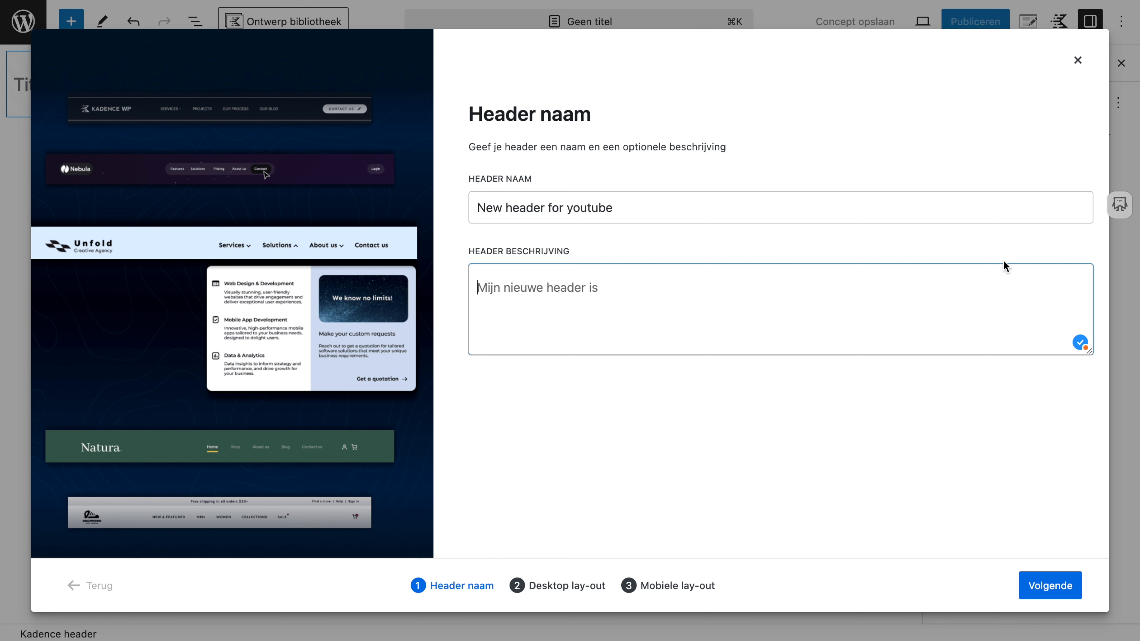
click(1040, 591)
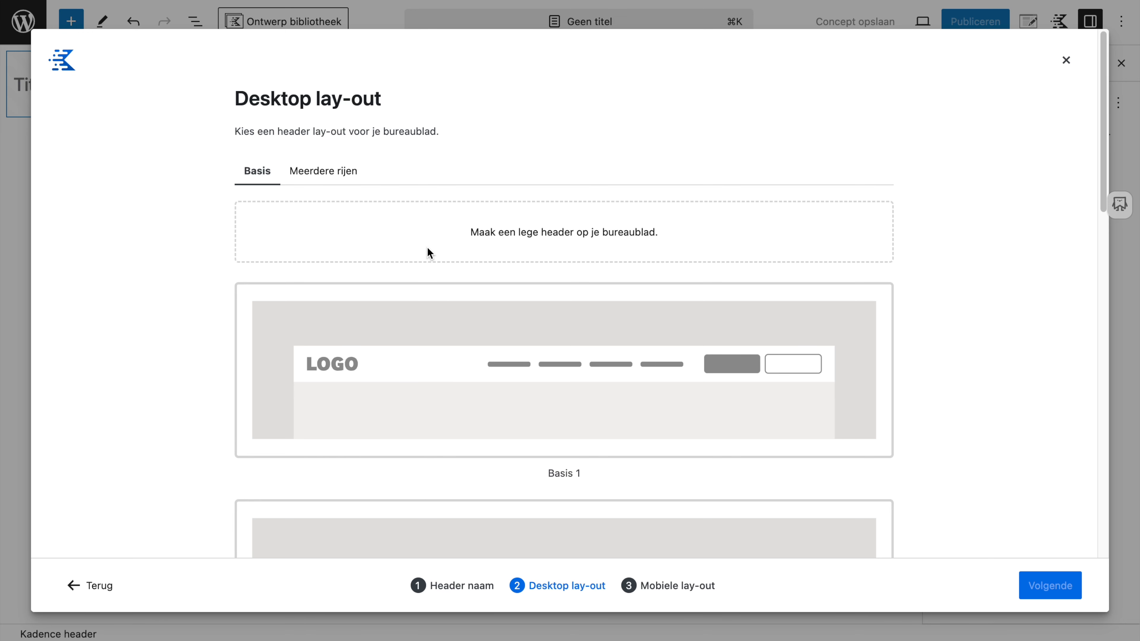
Step: Examine the available basic and multi-row desktop header layouts
scroll(481, 445, down, 10)
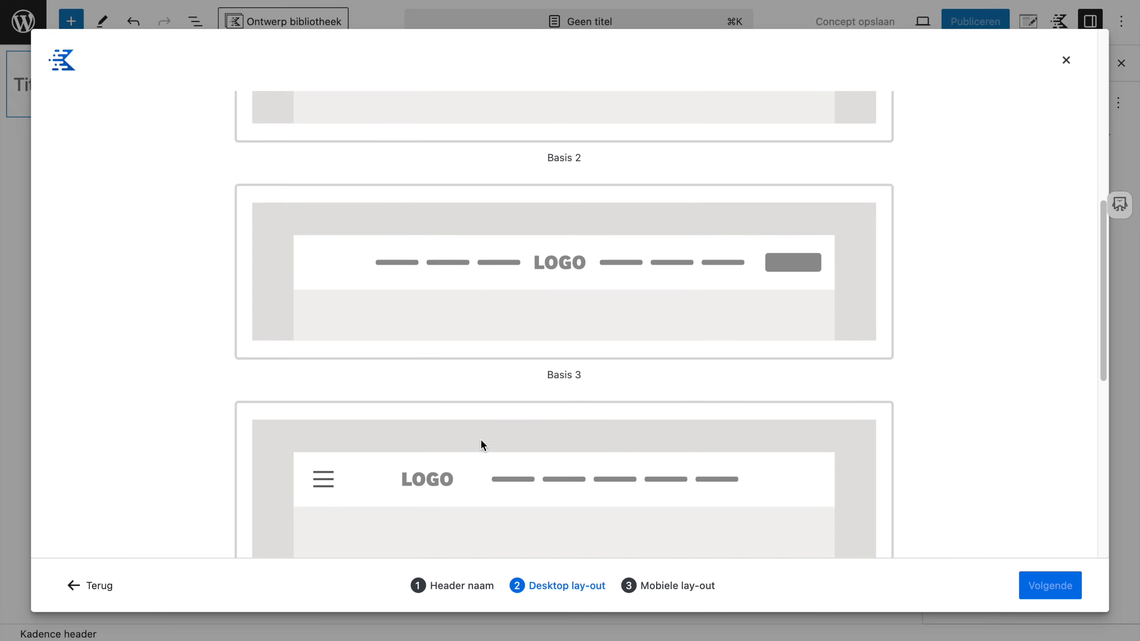
scroll(571, 198, down, 10)
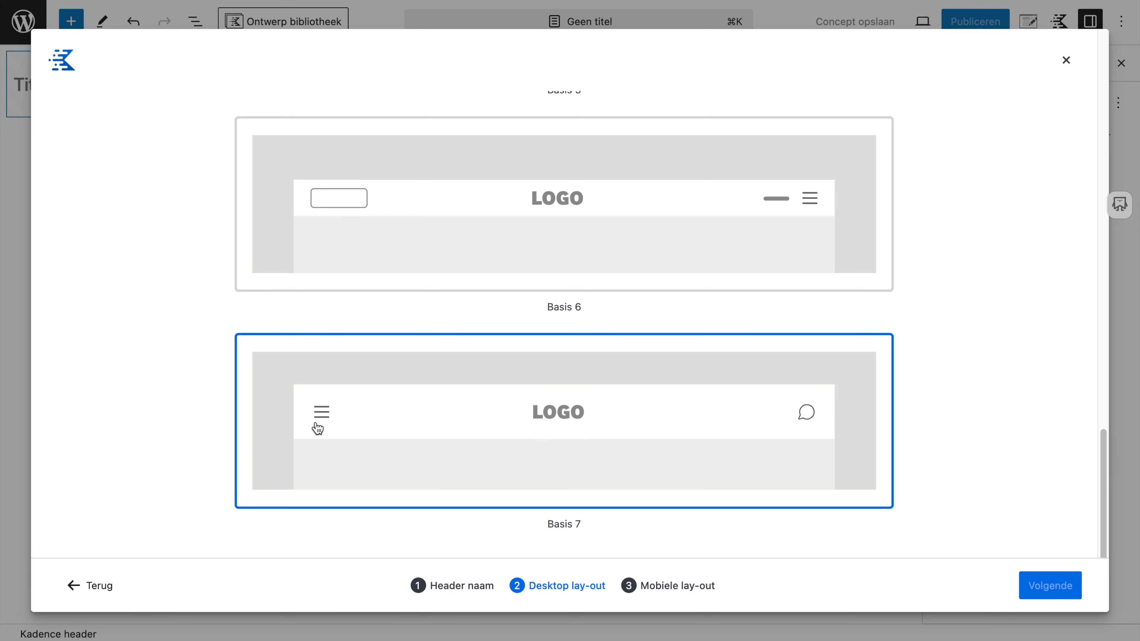
scroll(442, 447, up, 5)
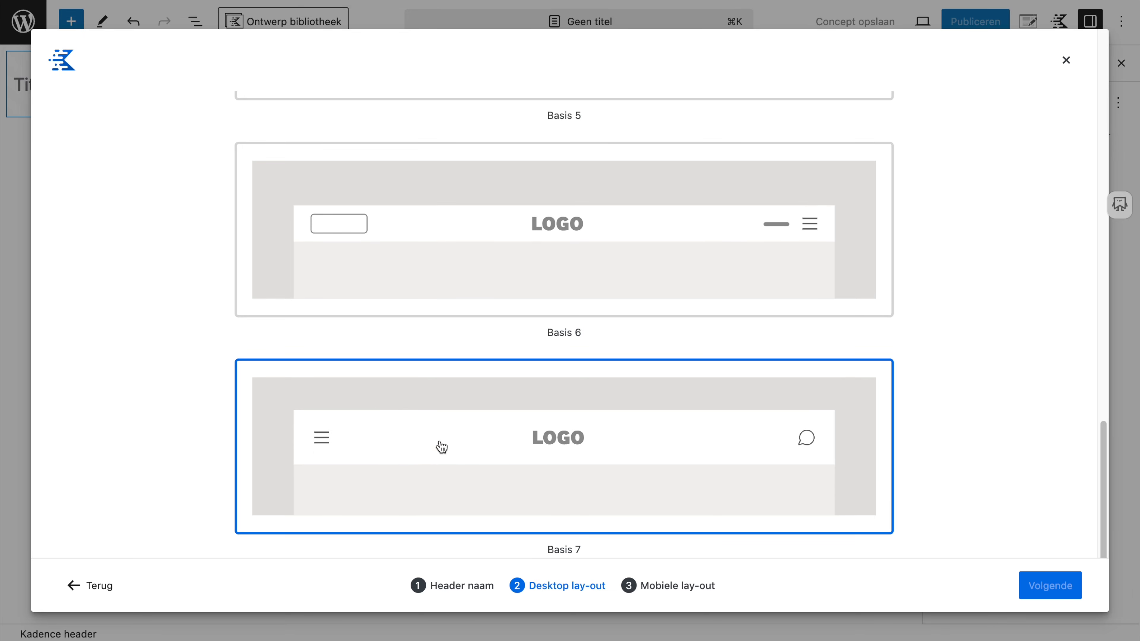
scroll(442, 447, up, 15)
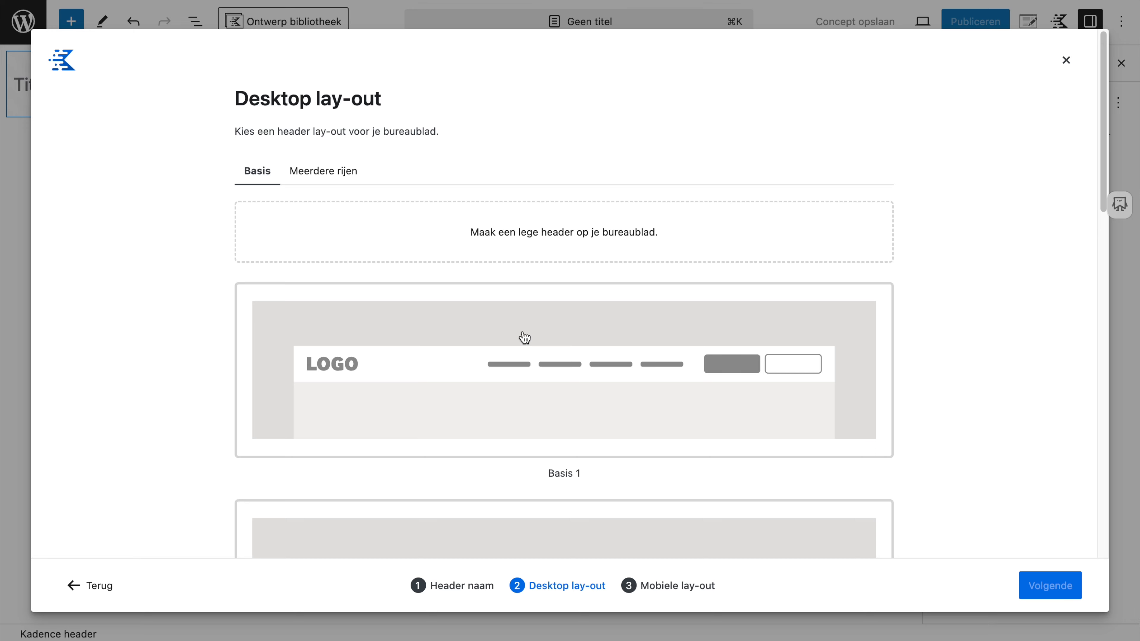
click(317, 171)
scroll(326, 328, down, 3)
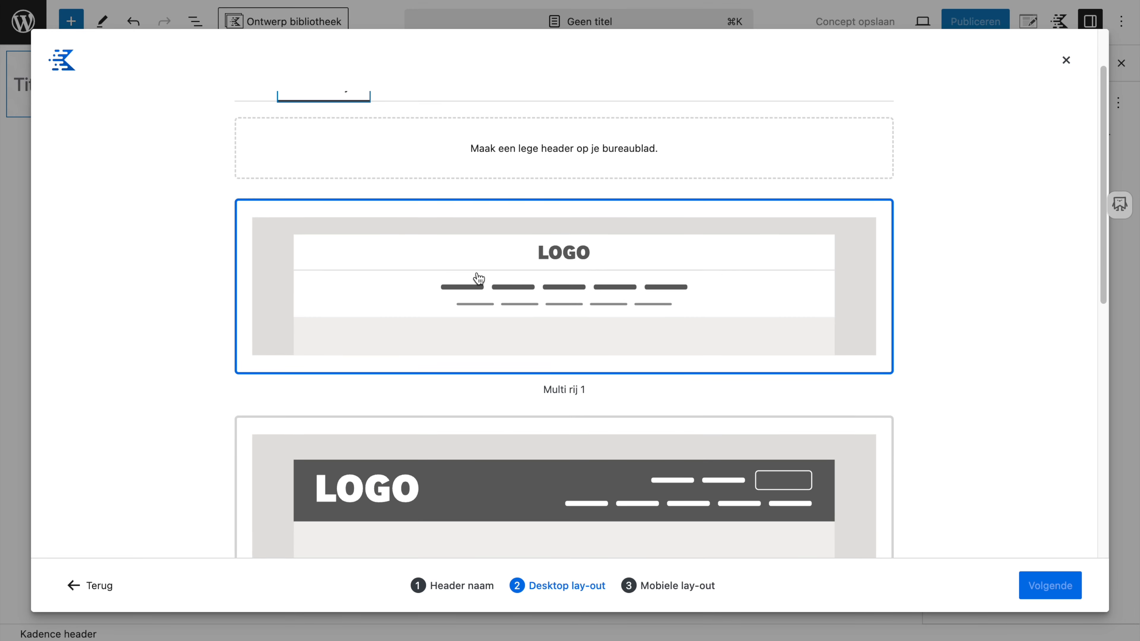
scroll(478, 279, down, 20)
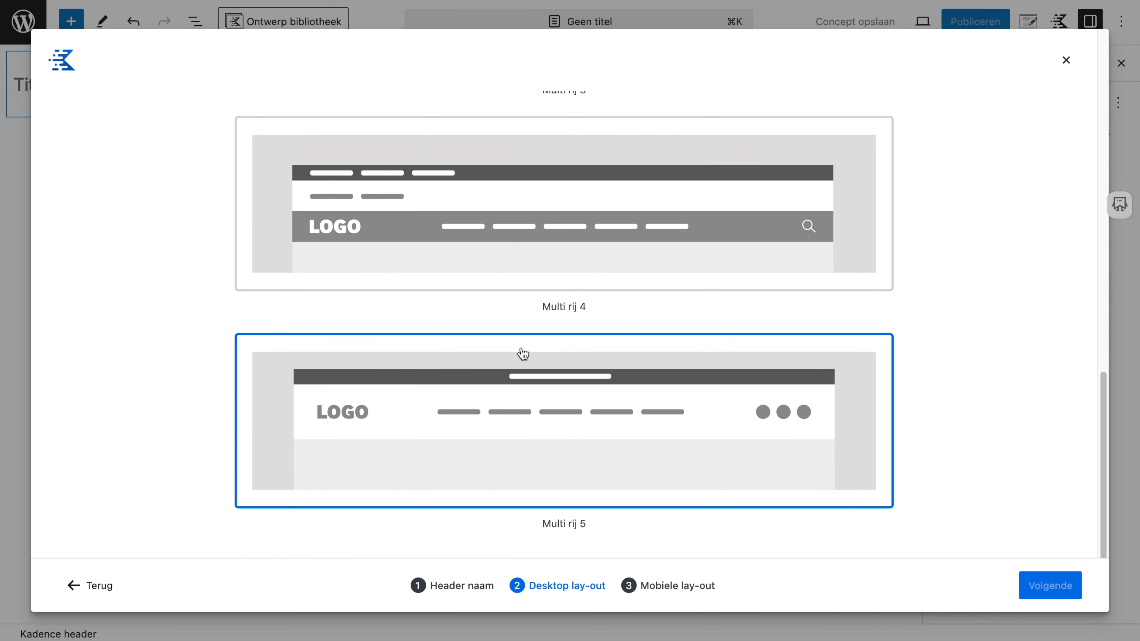
scroll(524, 354, up, 20)
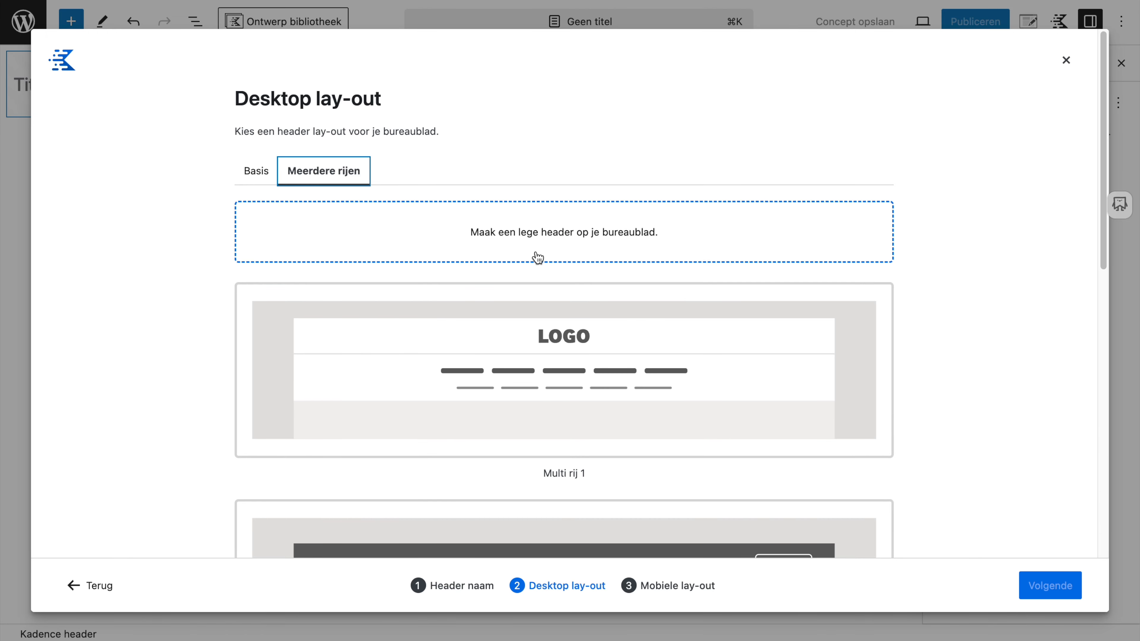
Step: Choose the basic desktop layout Basis 3 for the new header
click(257, 171)
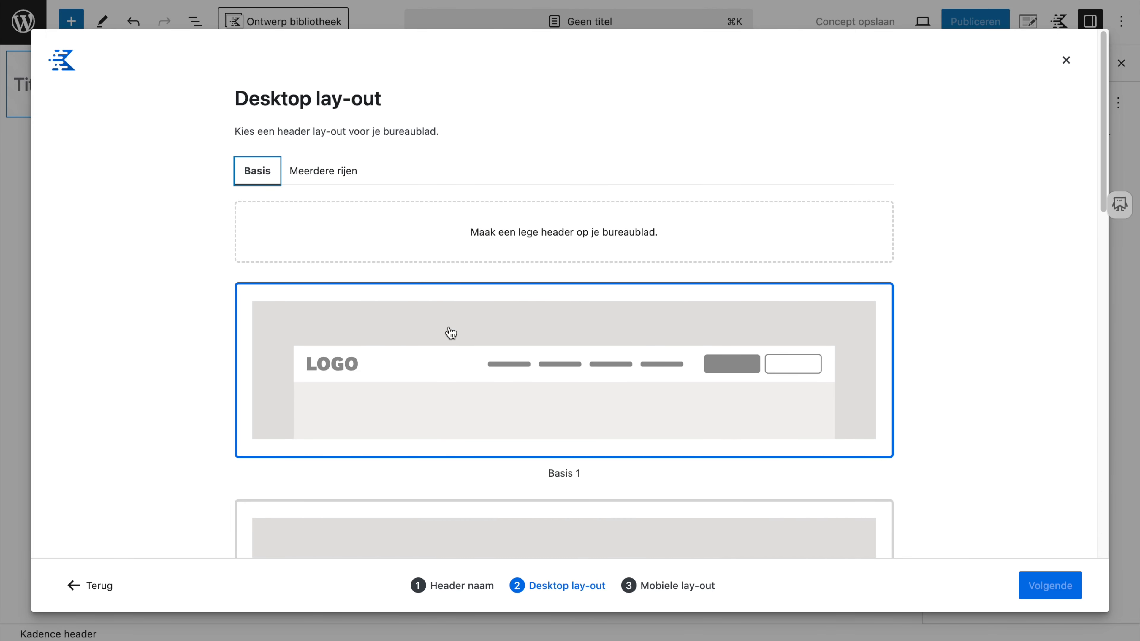
scroll(451, 332, down, 12)
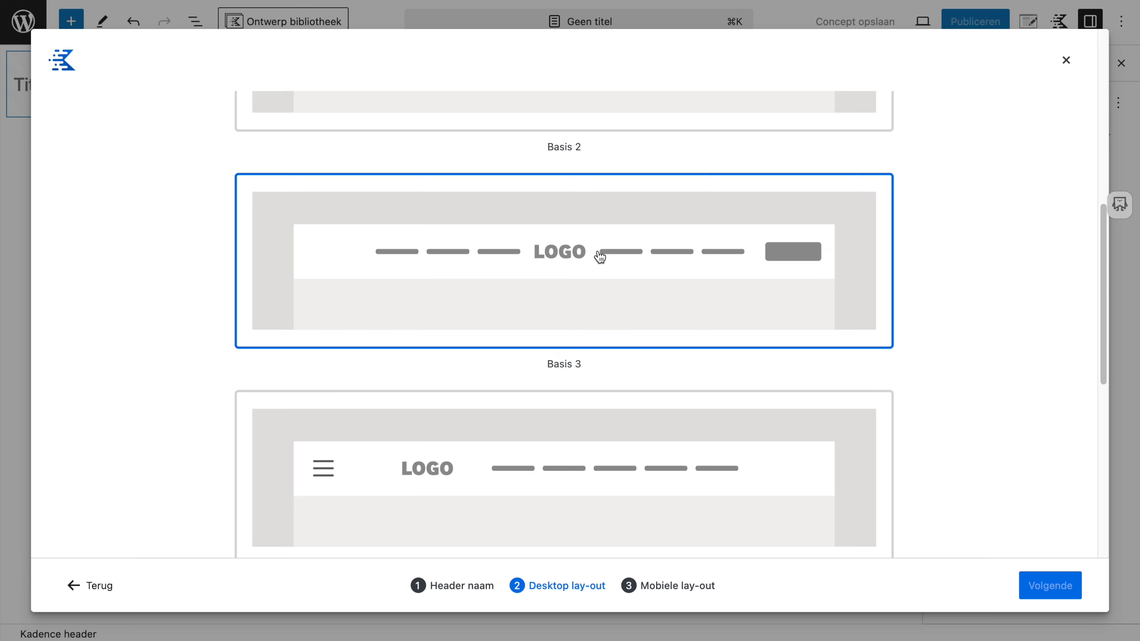
click(600, 257)
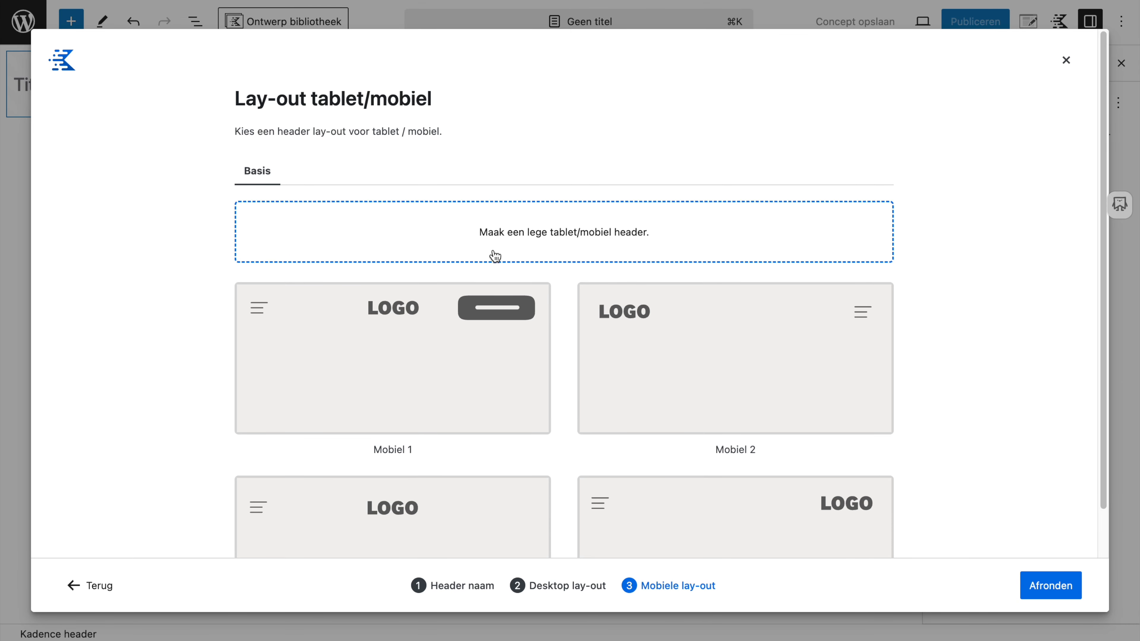
Step: Choose the Mobiel 4 layout for tablet/mobile and finish creating the header
scroll(493, 252, down, 3)
scroll(257, 288, up, 3)
drag(231, 107, 464, 163)
scroll(463, 162, down, 3)
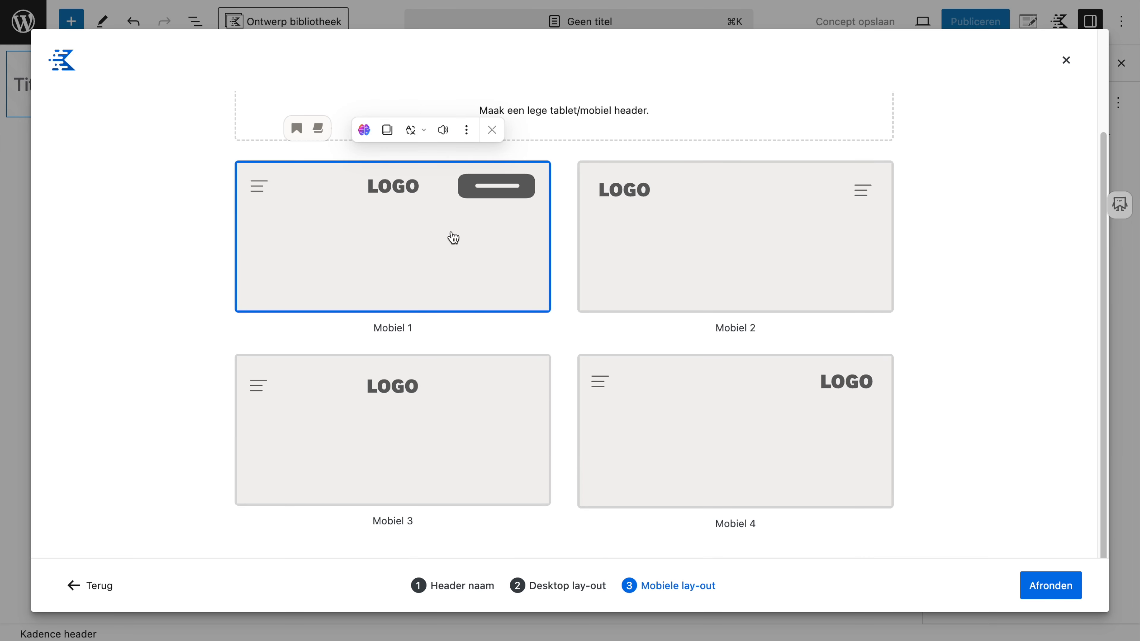
click(716, 433)
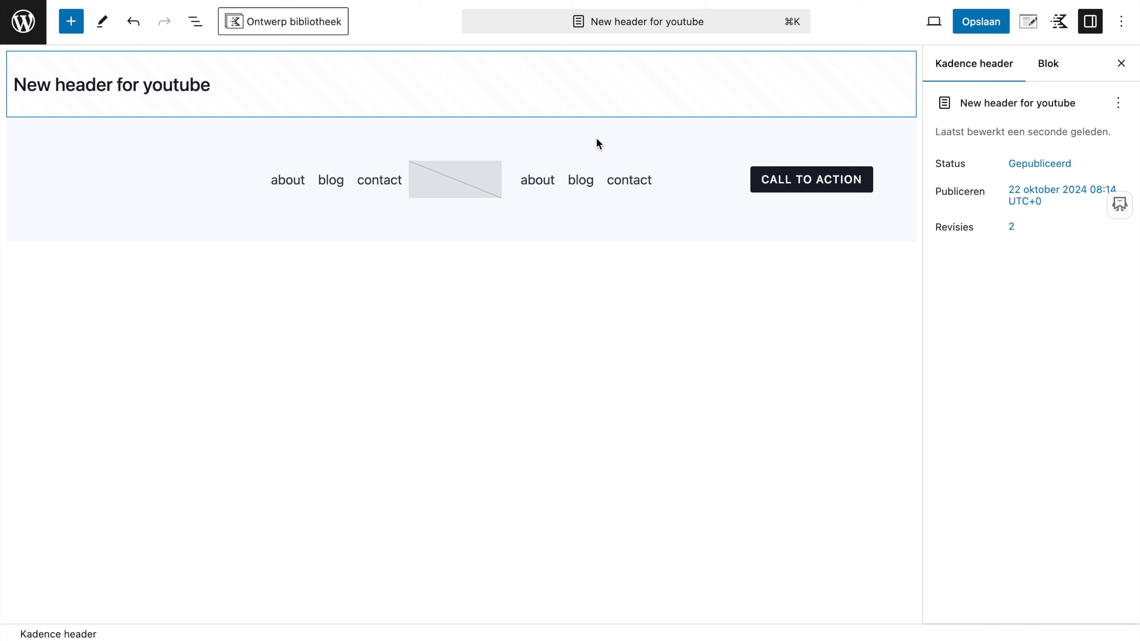
Step: Examine the general, style and advanced settings of the Header (Adv) block, including its Sticky header options
click(507, 135)
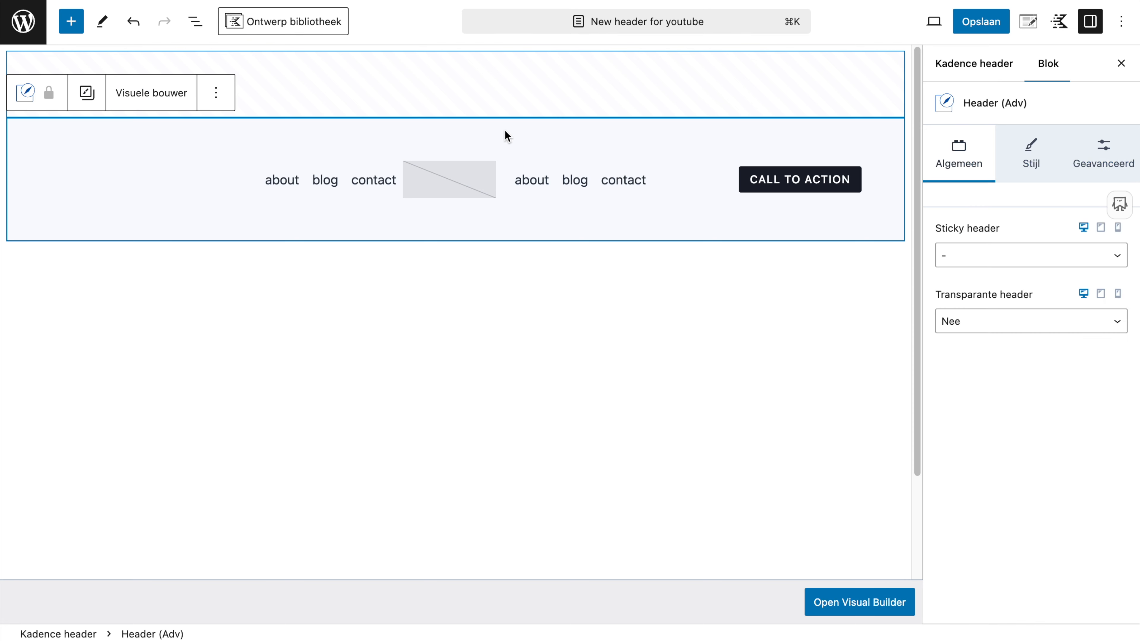
click(1040, 145)
click(1111, 150)
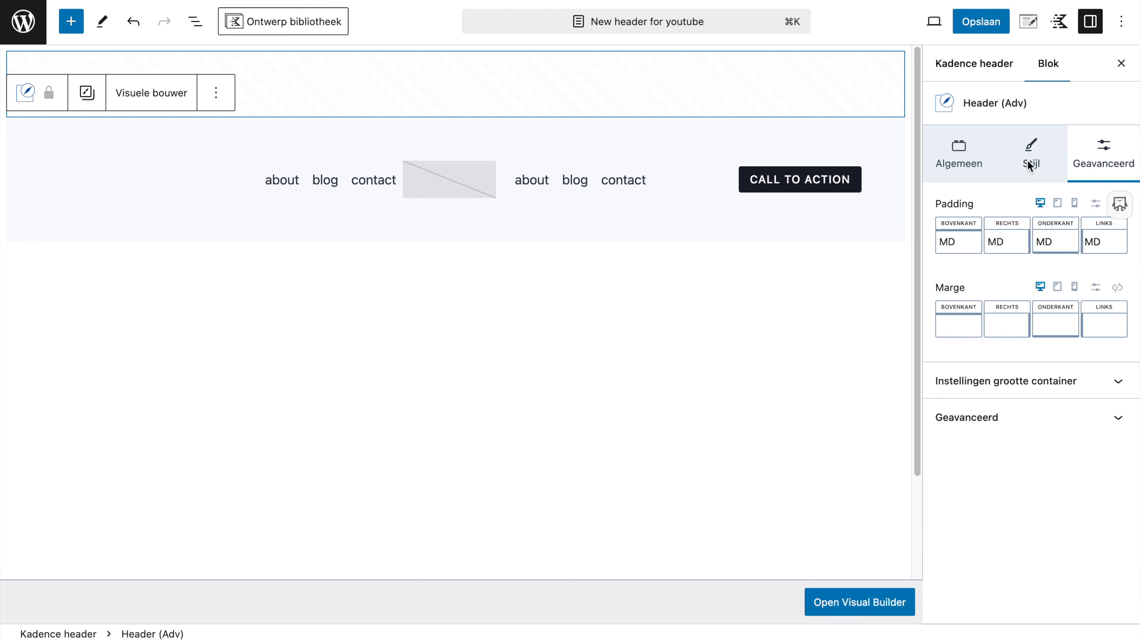
click(959, 150)
click(1038, 151)
click(1094, 152)
click(975, 147)
click(972, 256)
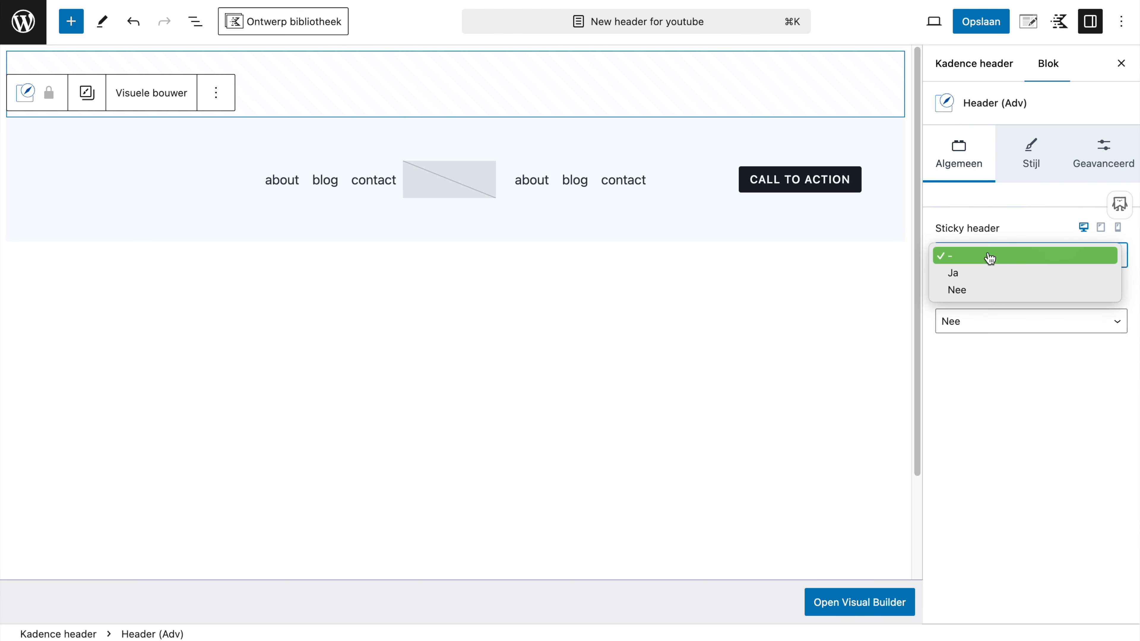
click(949, 218)
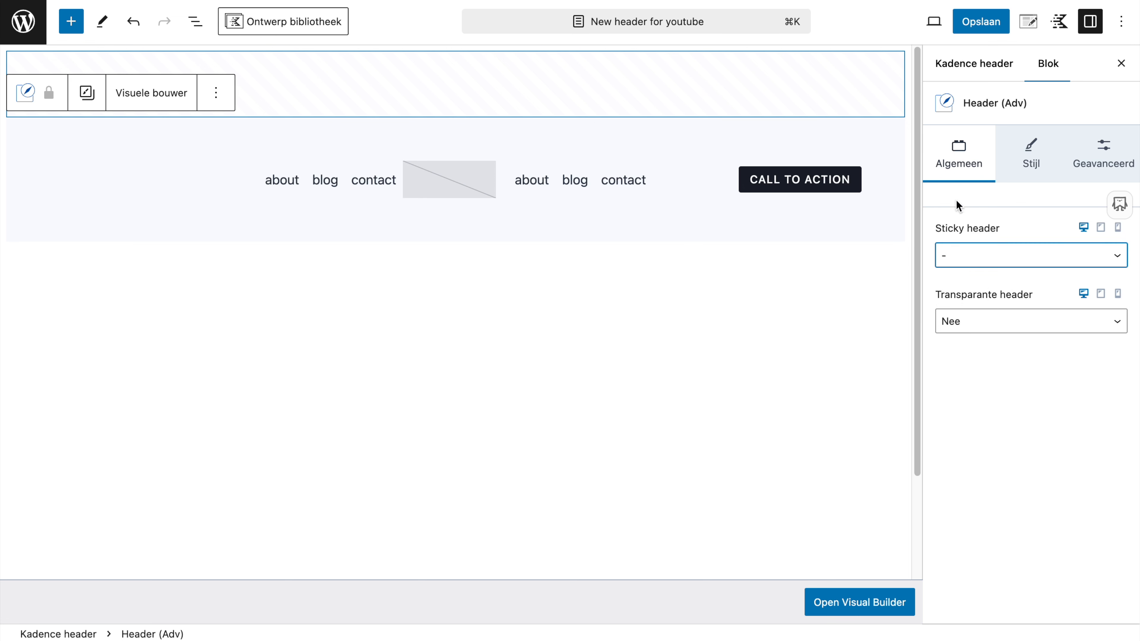
click(1043, 175)
click(1095, 164)
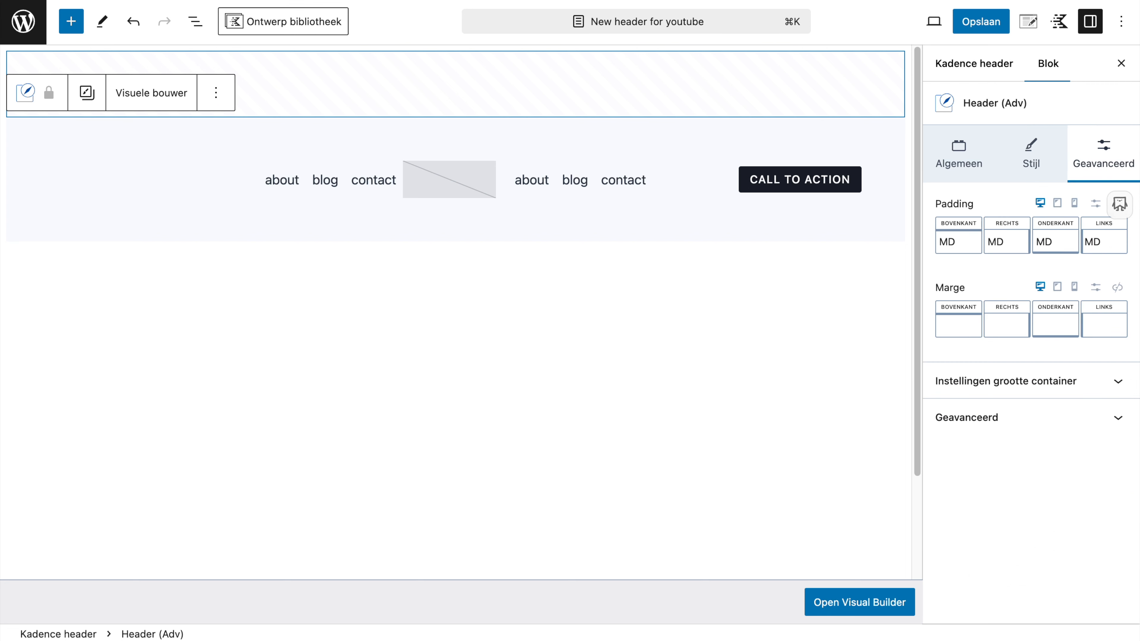
Step: Show the block structure of the header and examine its desktop, tablet/mobile and off-canvas parts
click(194, 21)
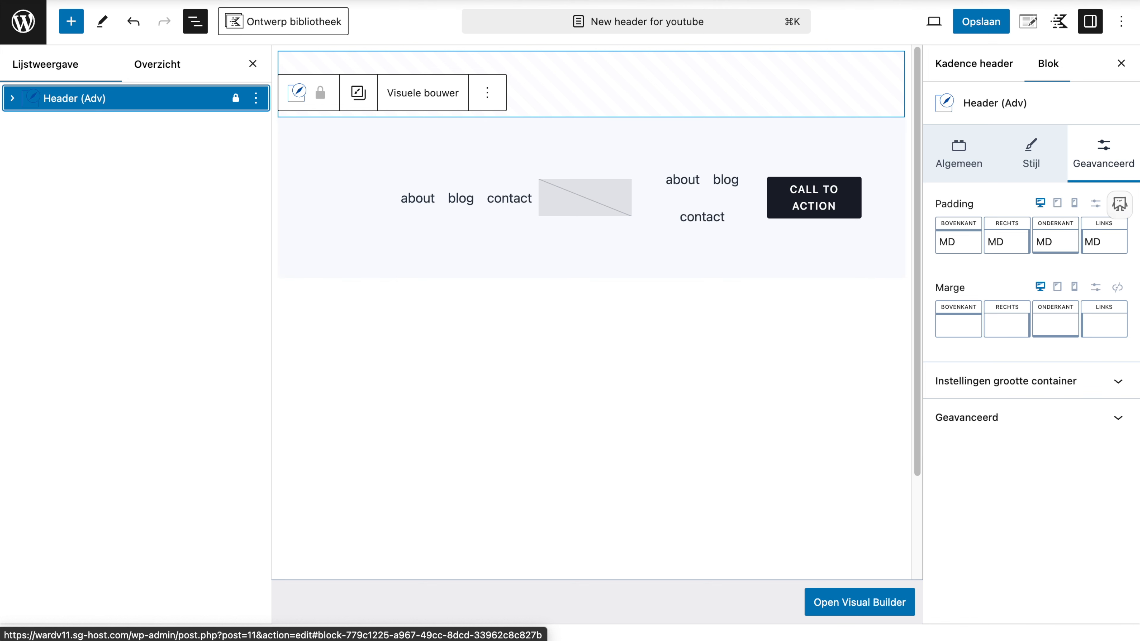
click(13, 100)
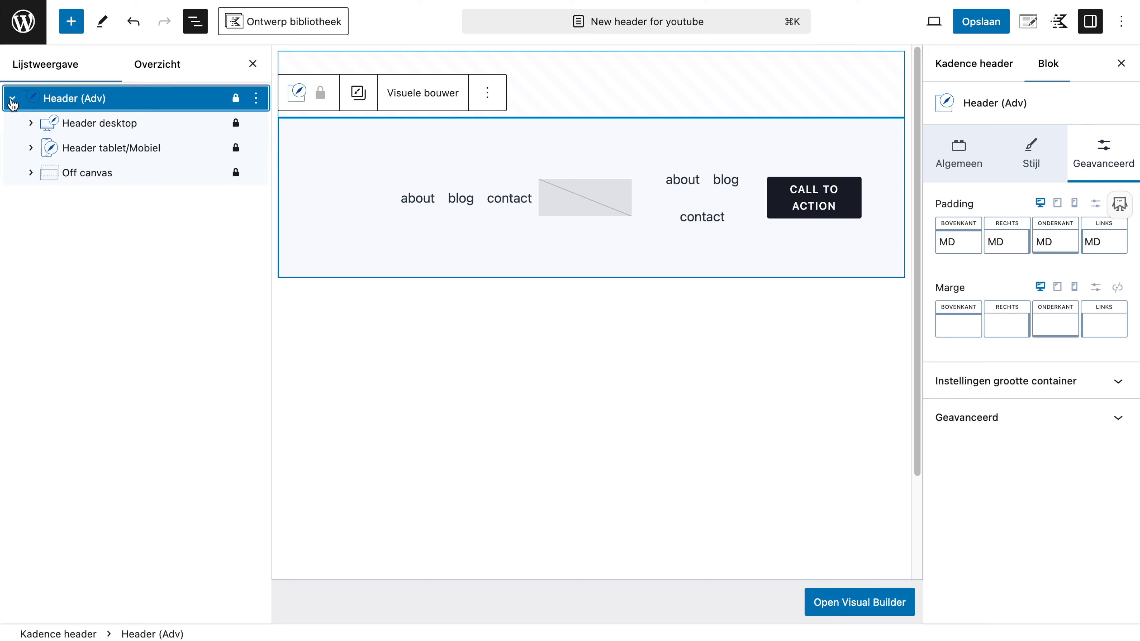
click(103, 125)
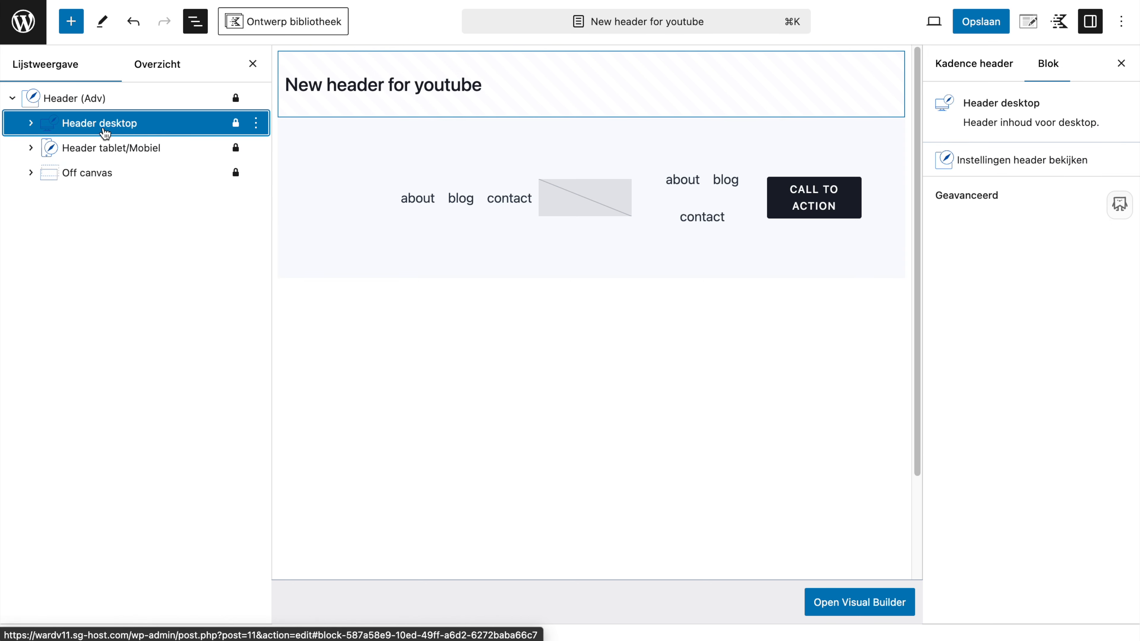
click(100, 153)
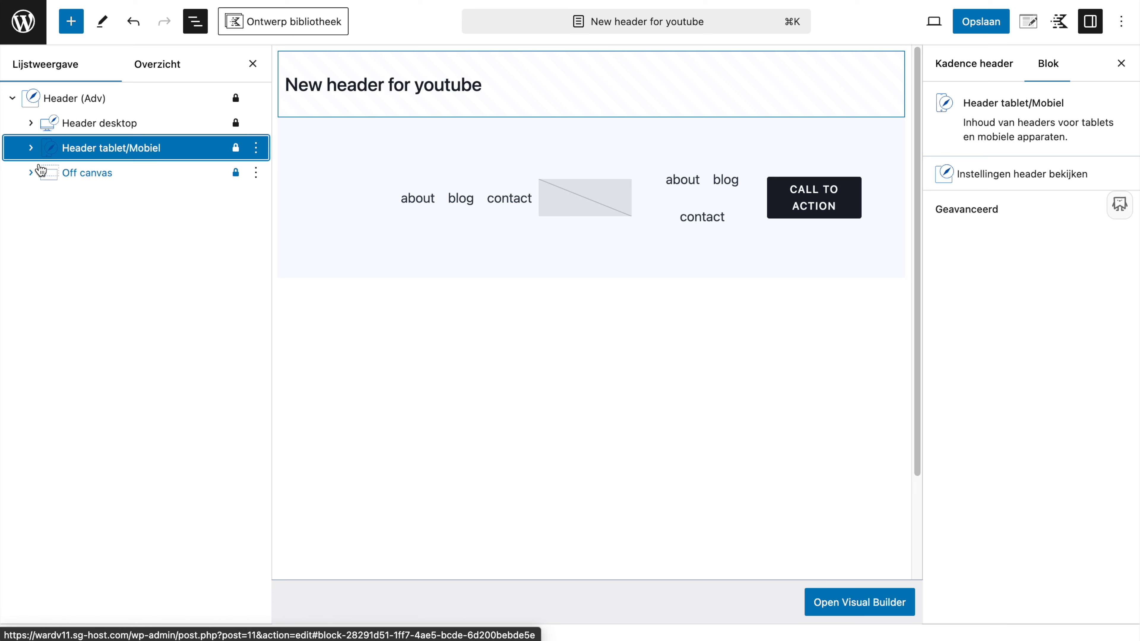
click(57, 177)
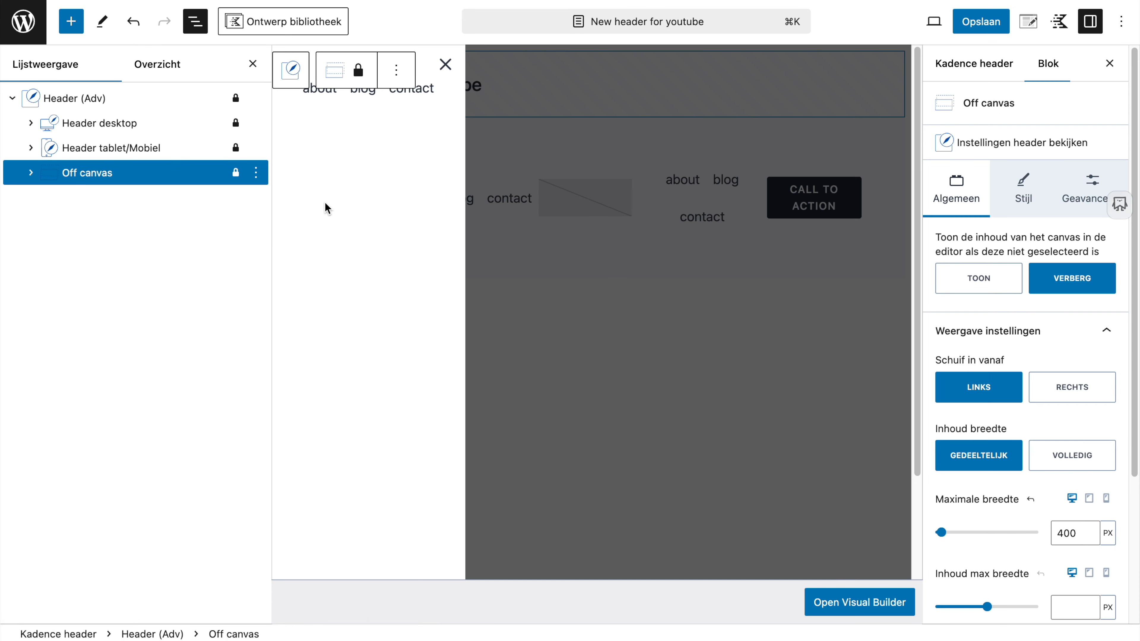
Step: Examine the top, middle and bottom rows inside the tablet/mobile header
click(78, 151)
click(31, 148)
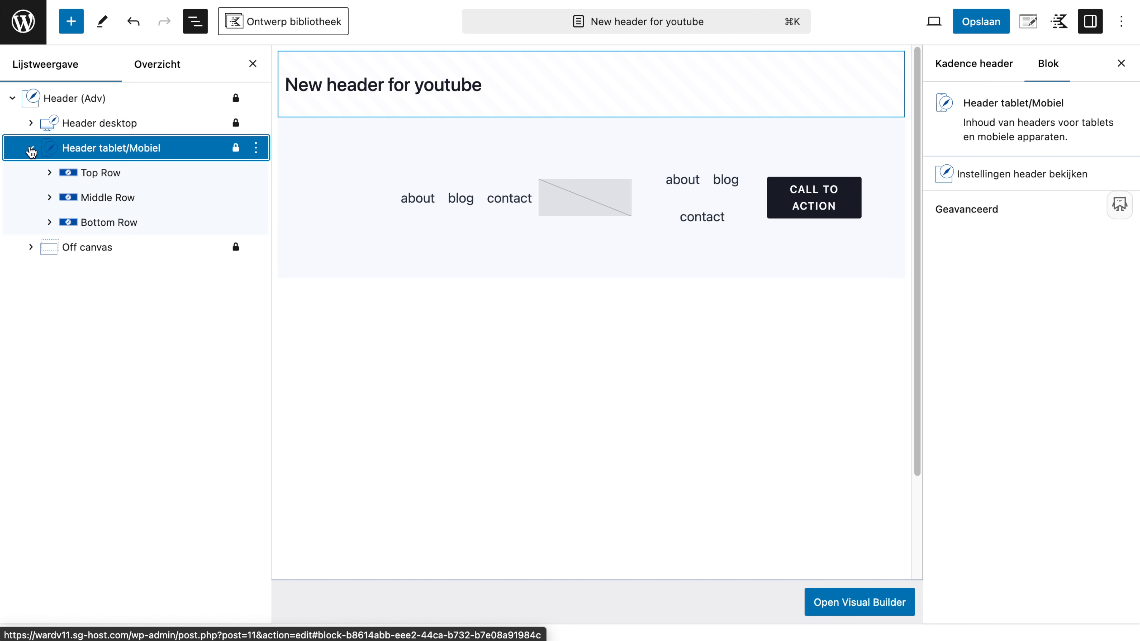
click(91, 175)
click(93, 198)
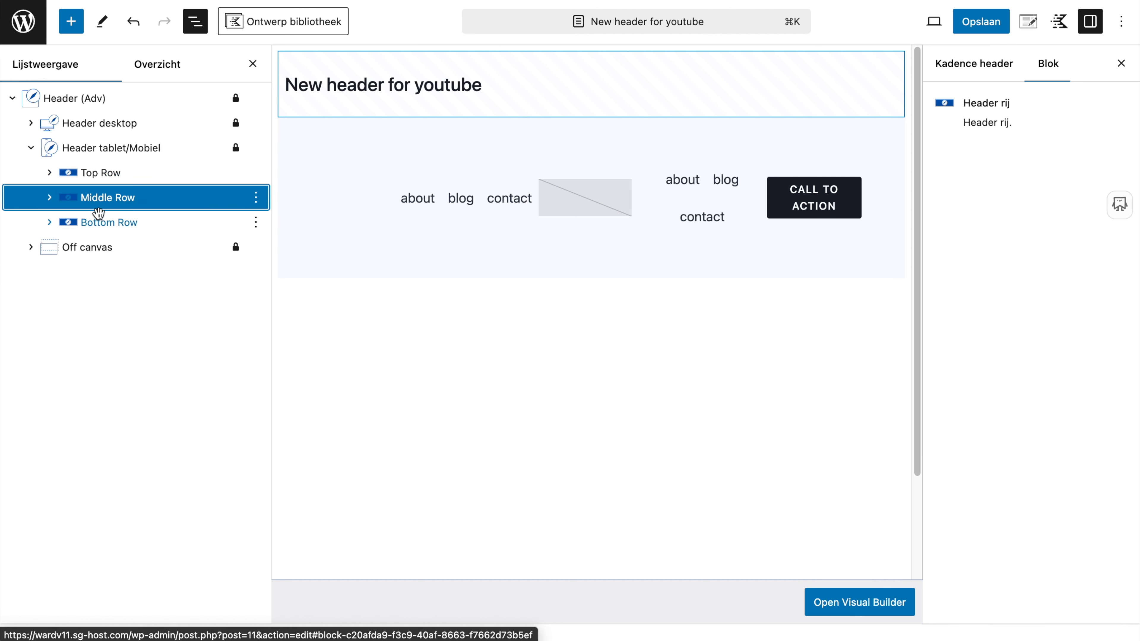
click(98, 224)
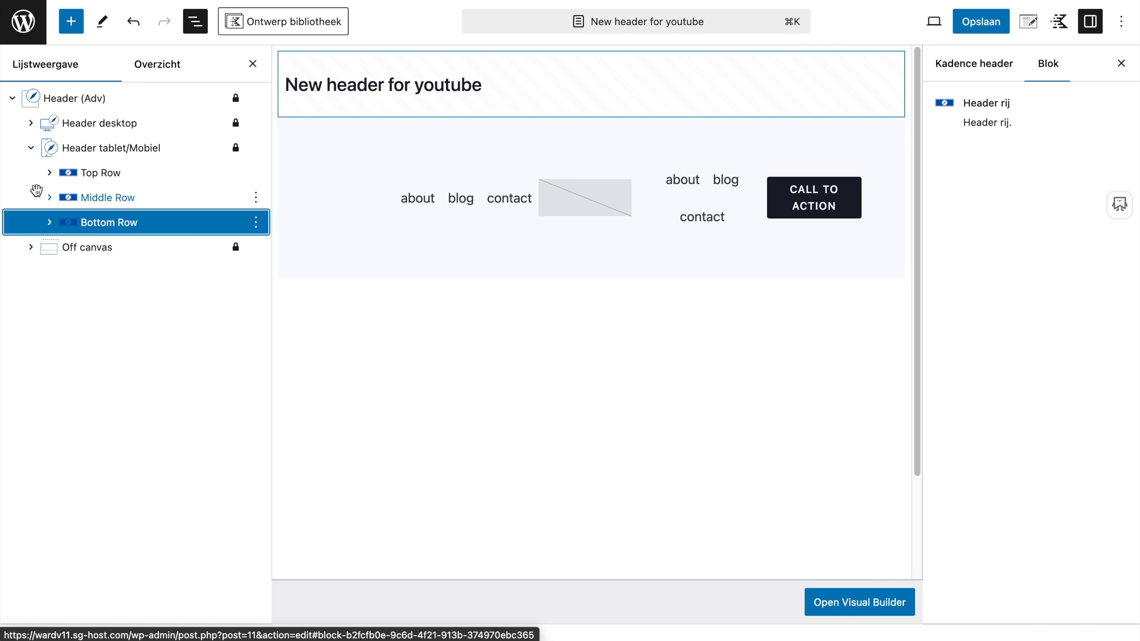
Step: Examine the three rows of the desktop header and the left, center and right sections of its top row
click(30, 148)
click(31, 123)
click(98, 148)
click(85, 173)
click(80, 197)
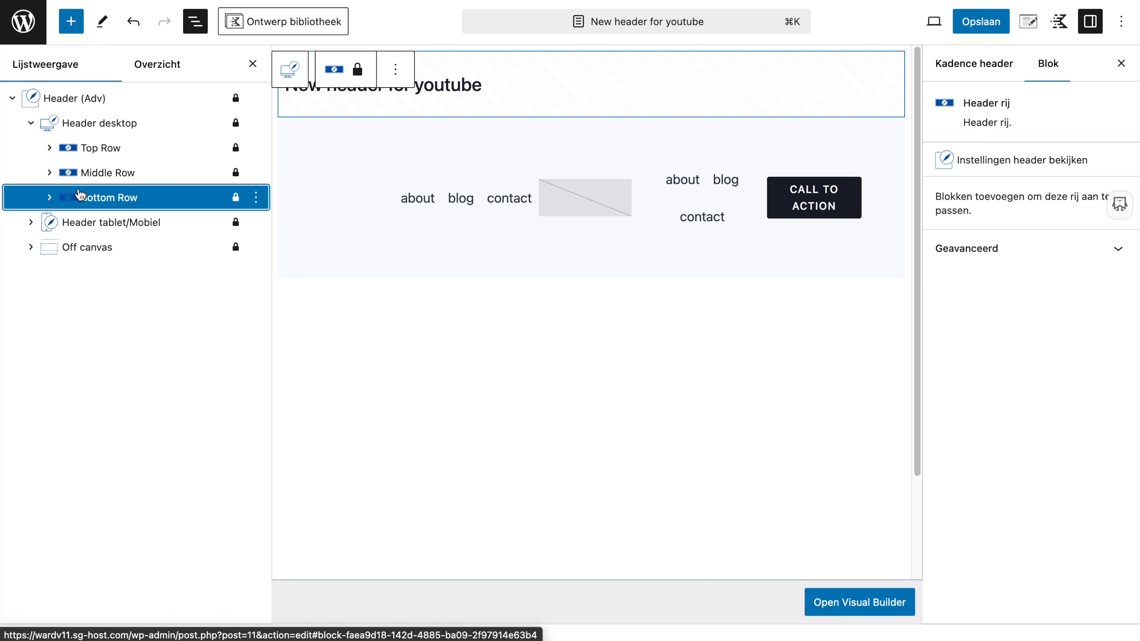
click(49, 147)
click(114, 173)
click(124, 198)
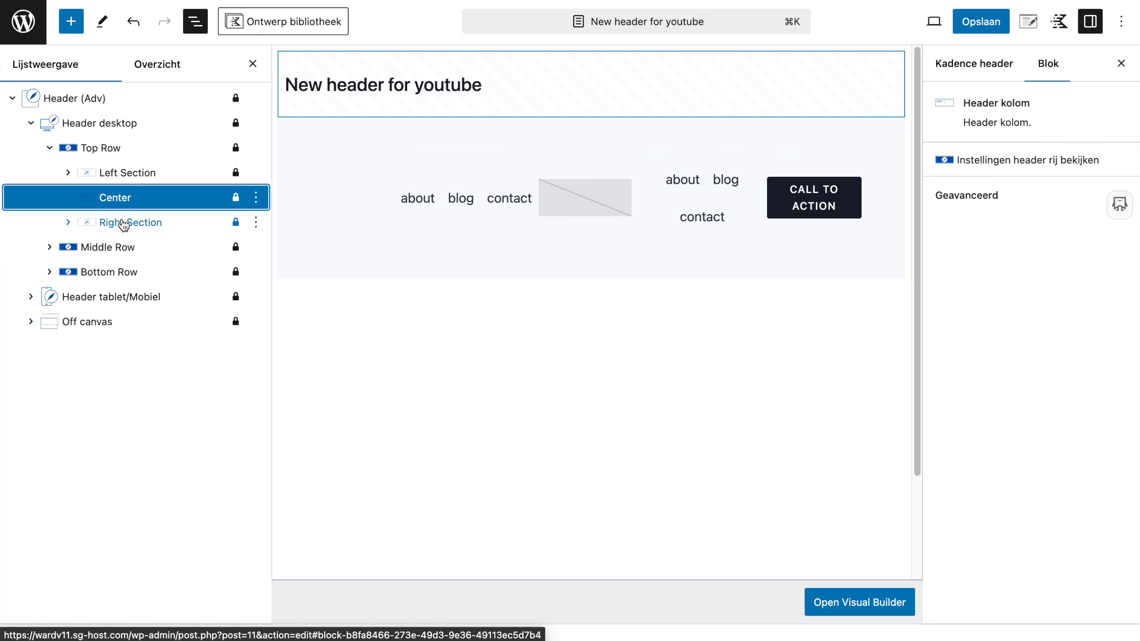
click(121, 227)
click(67, 223)
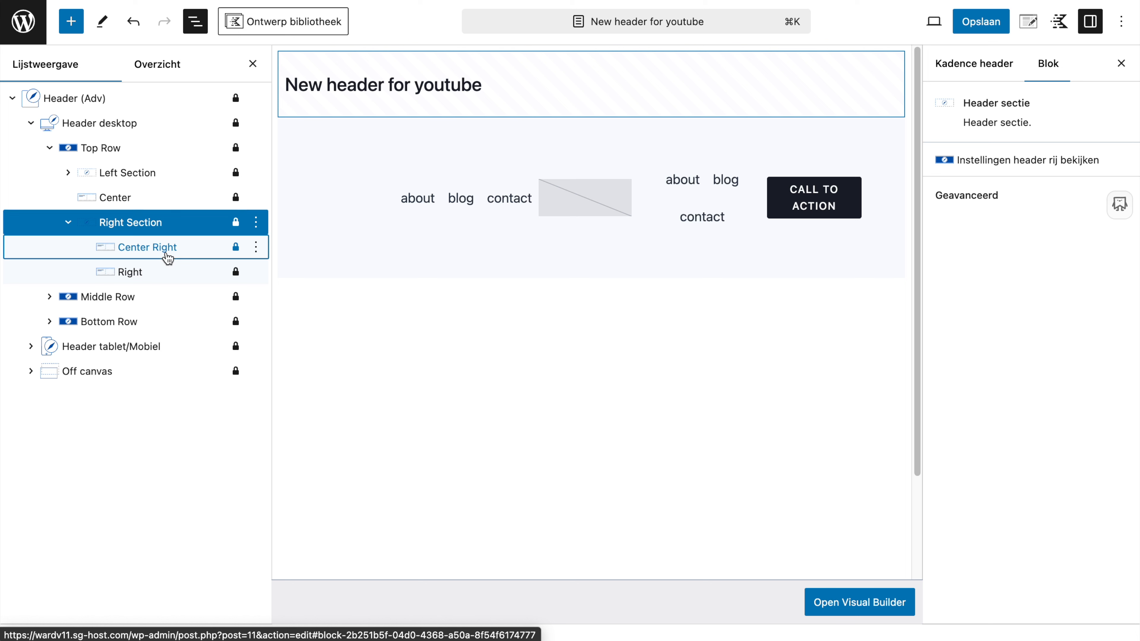
click(153, 247)
click(150, 271)
click(148, 223)
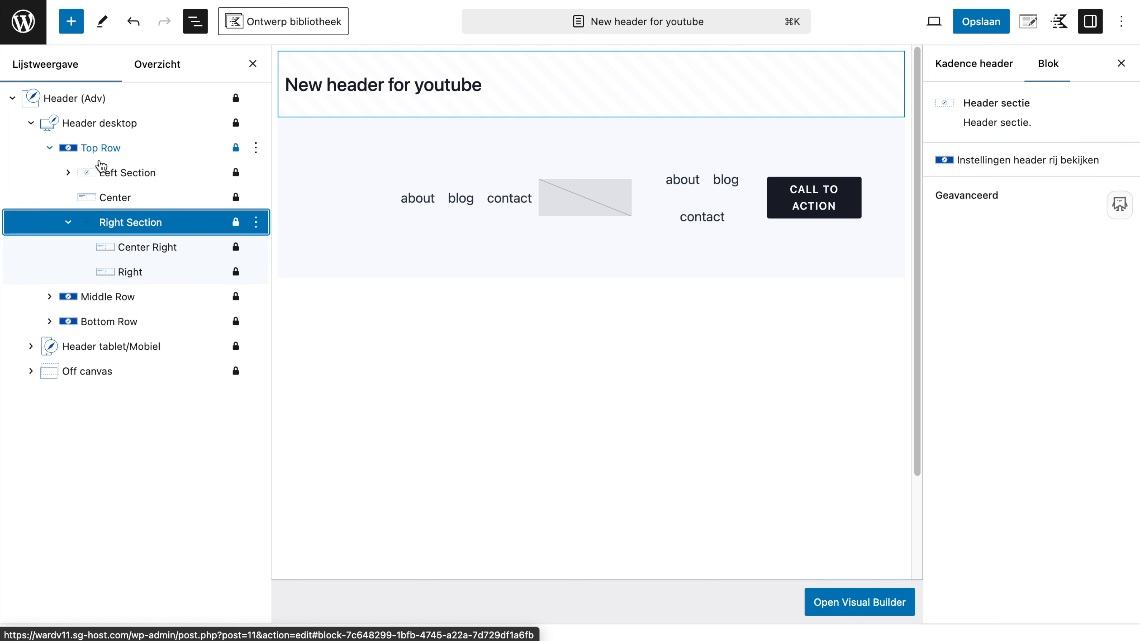
click(68, 222)
Step: Examine the navigation and logo in the desktop header's middle row, including the general, style and advanced settings of the Site identiteit block
click(439, 187)
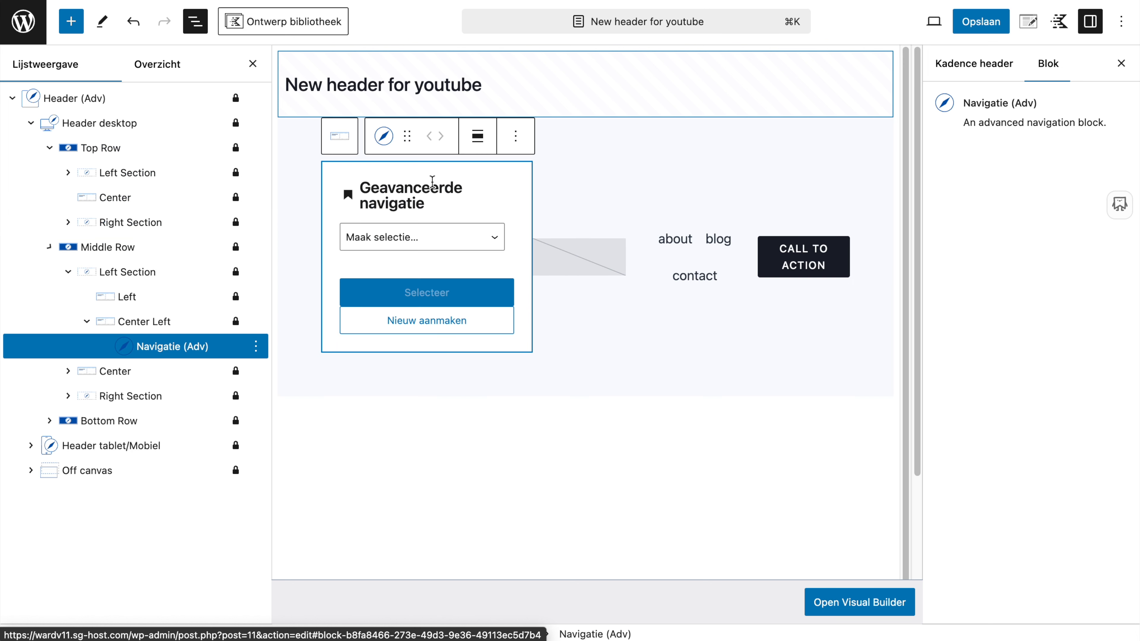
click(609, 262)
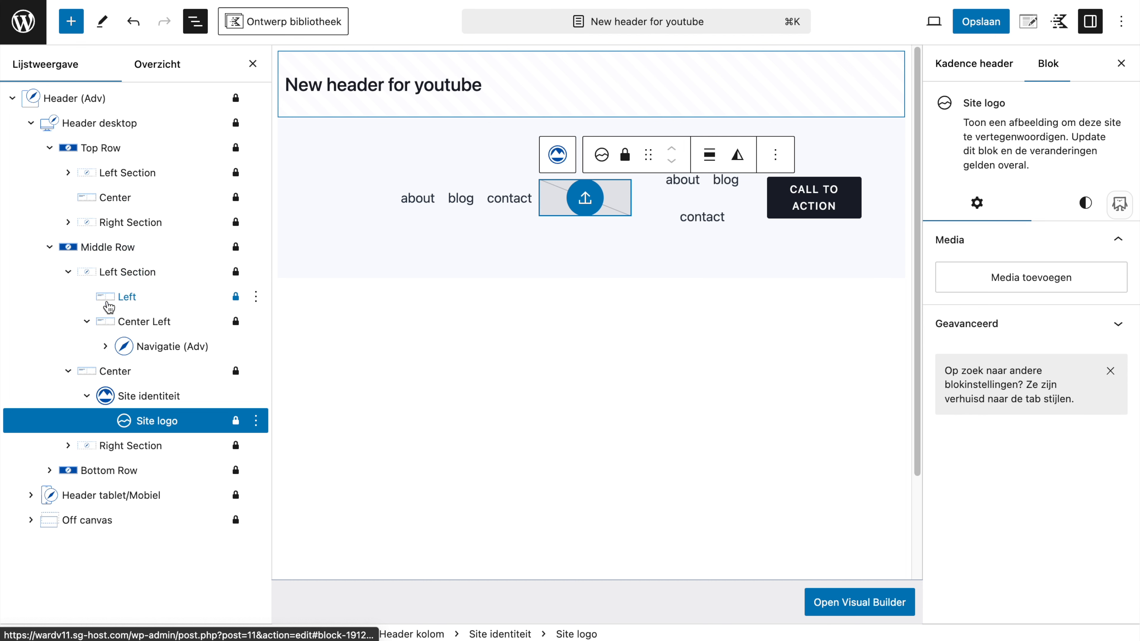
click(119, 377)
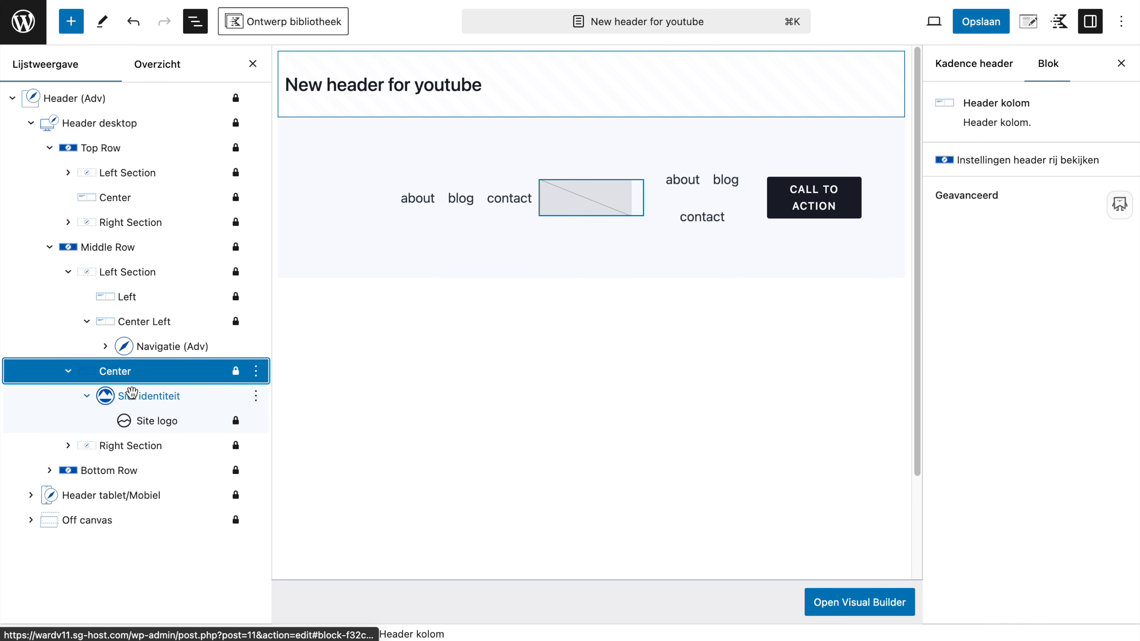
click(152, 395)
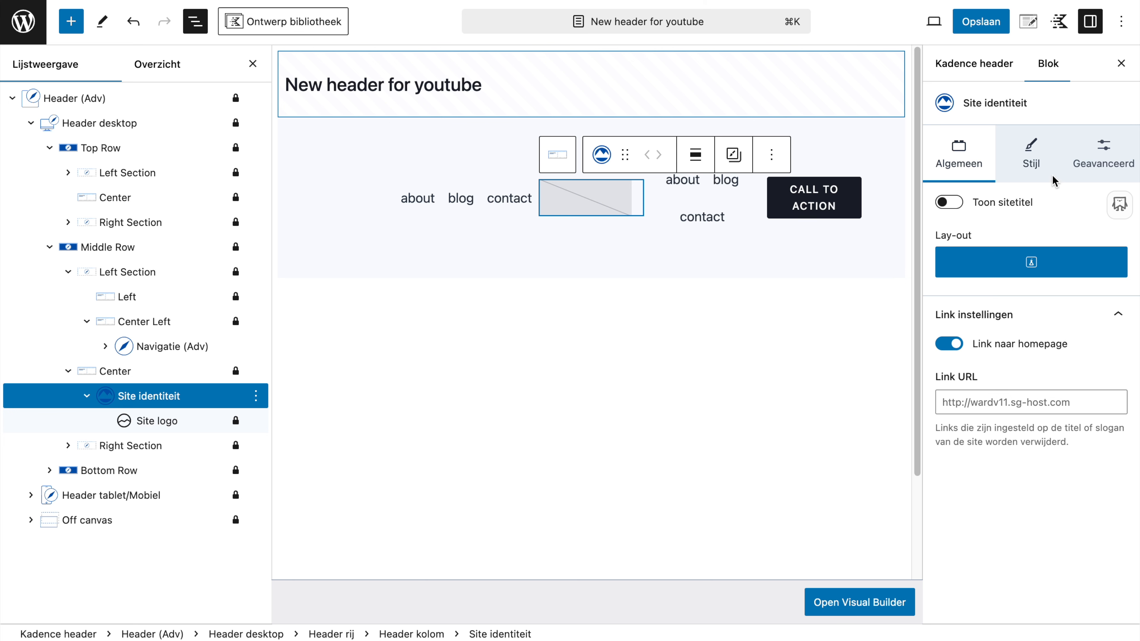
click(1053, 164)
click(1111, 153)
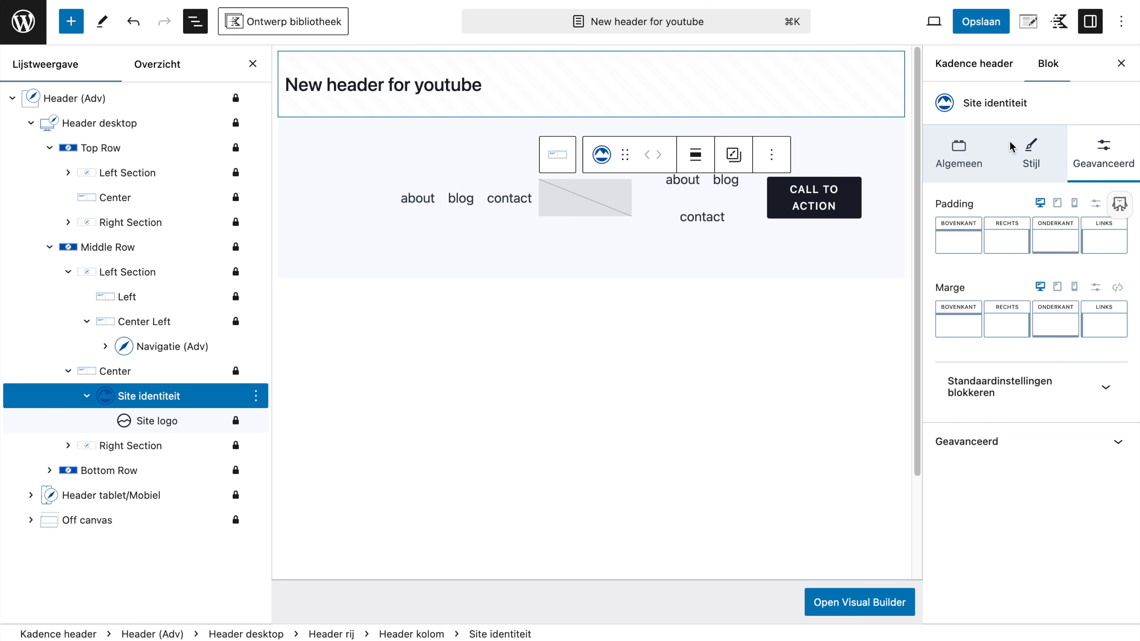
click(947, 167)
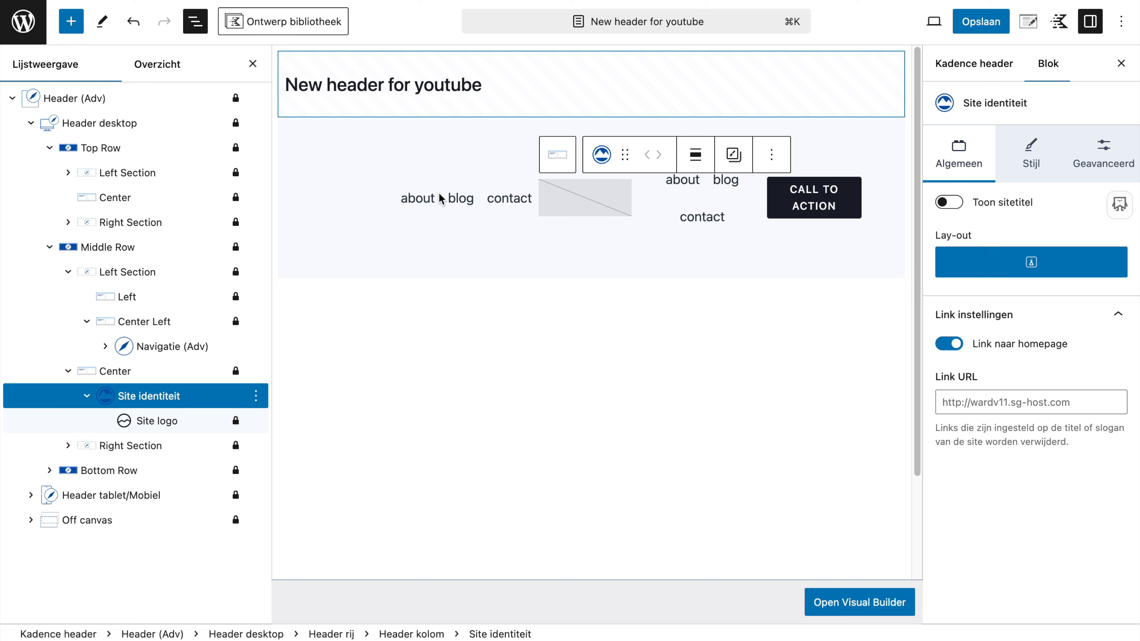
Step: Insert a Pictogram block after the Site identiteit block in the desktop header and delete it
click(61, 32)
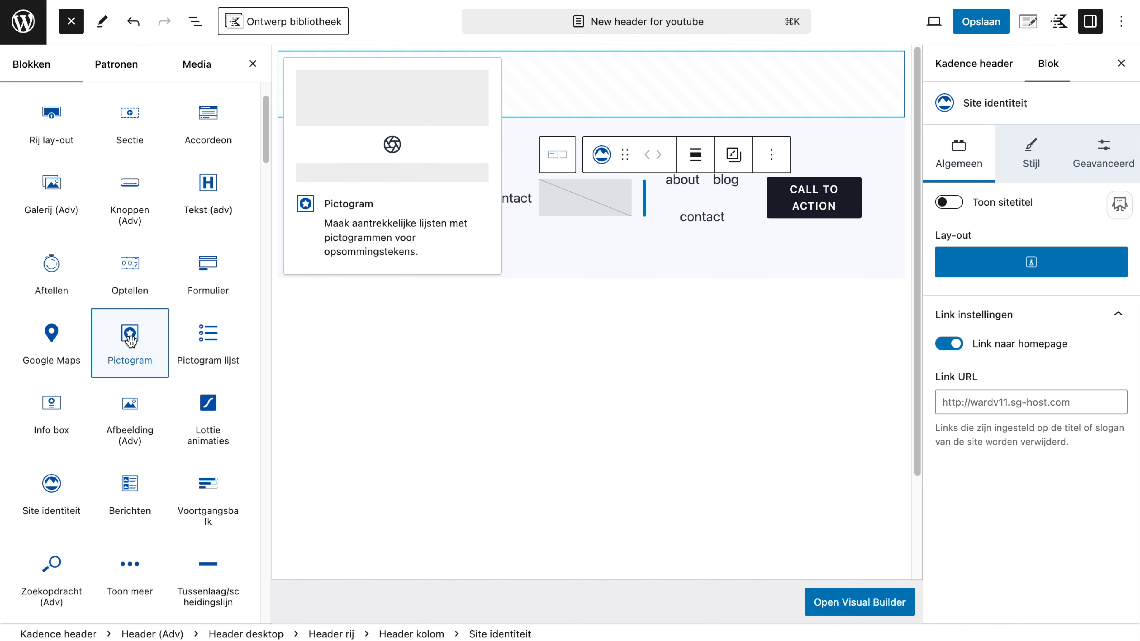
click(143, 338)
click(647, 198)
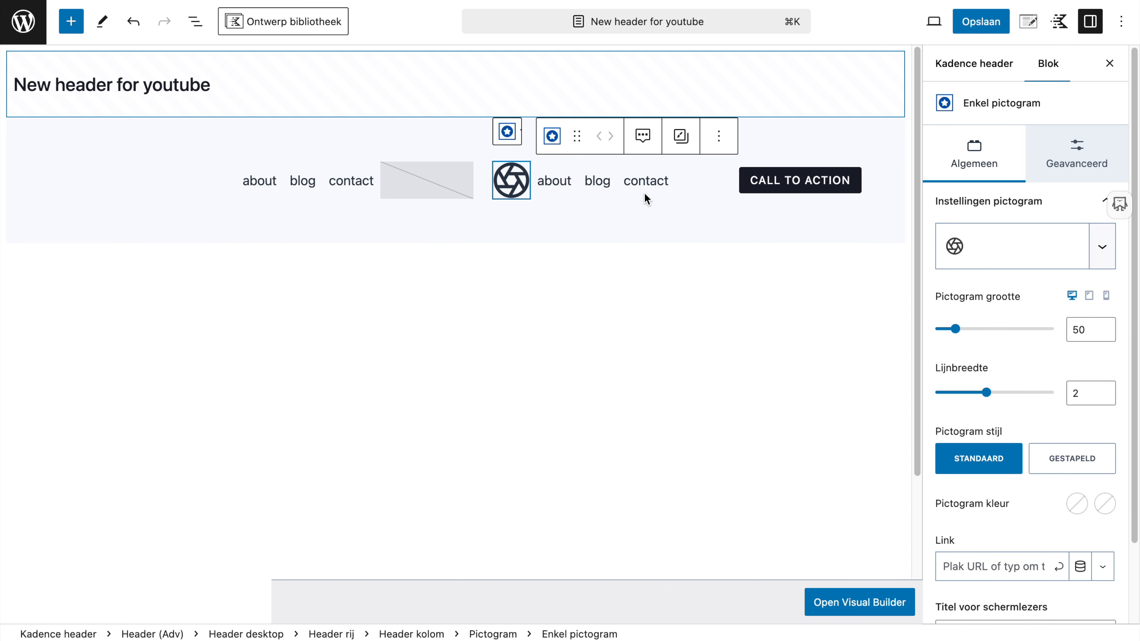
click(720, 137)
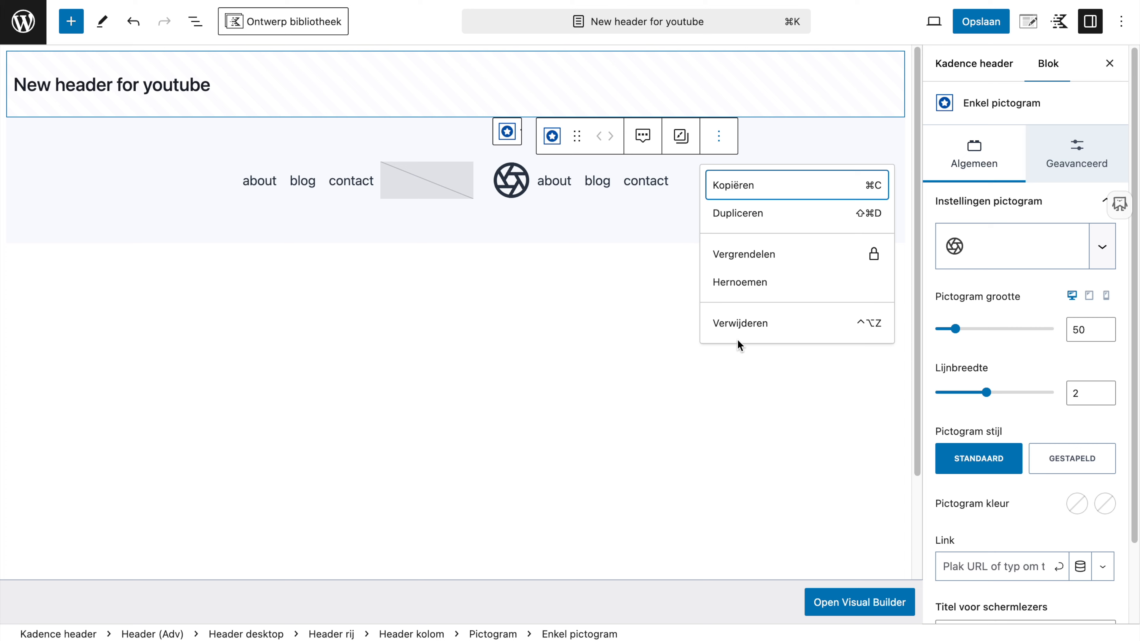
click(741, 324)
Step: Insert an Afbeelding (Adv) block after the Site identiteit block in the center of the desktop header's middle row
click(196, 22)
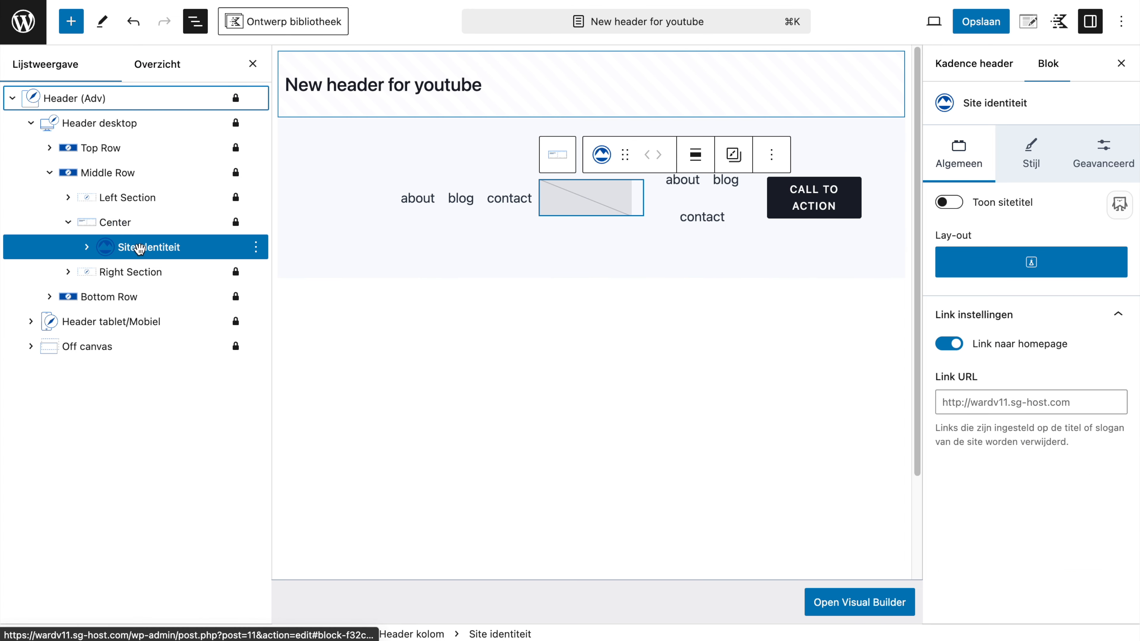
click(71, 23)
scroll(102, 285, down, 4)
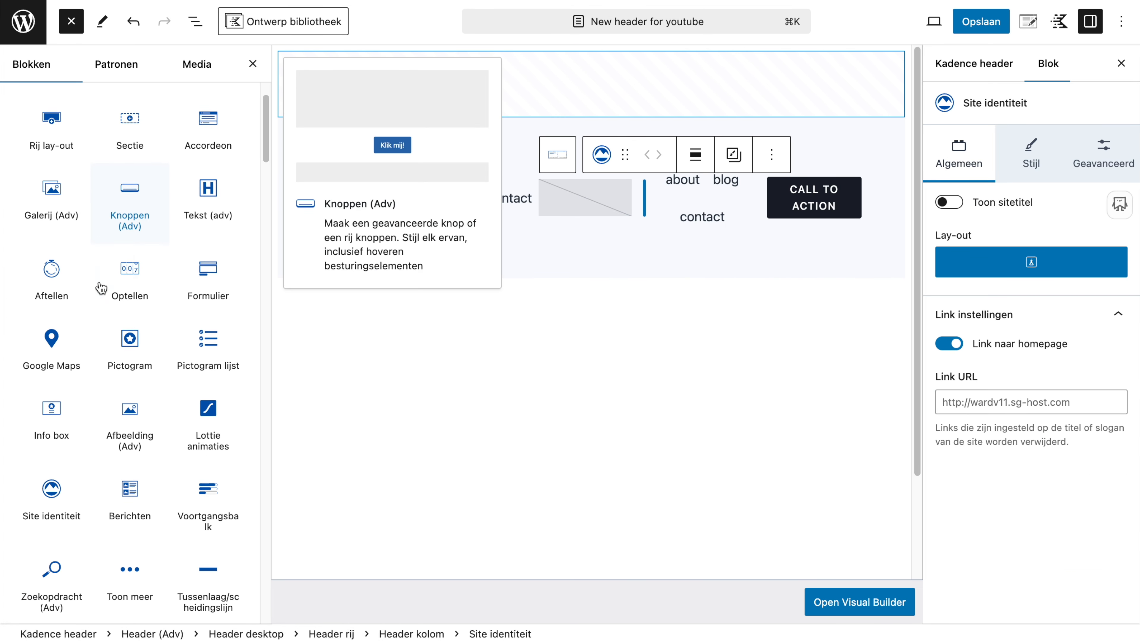
click(123, 341)
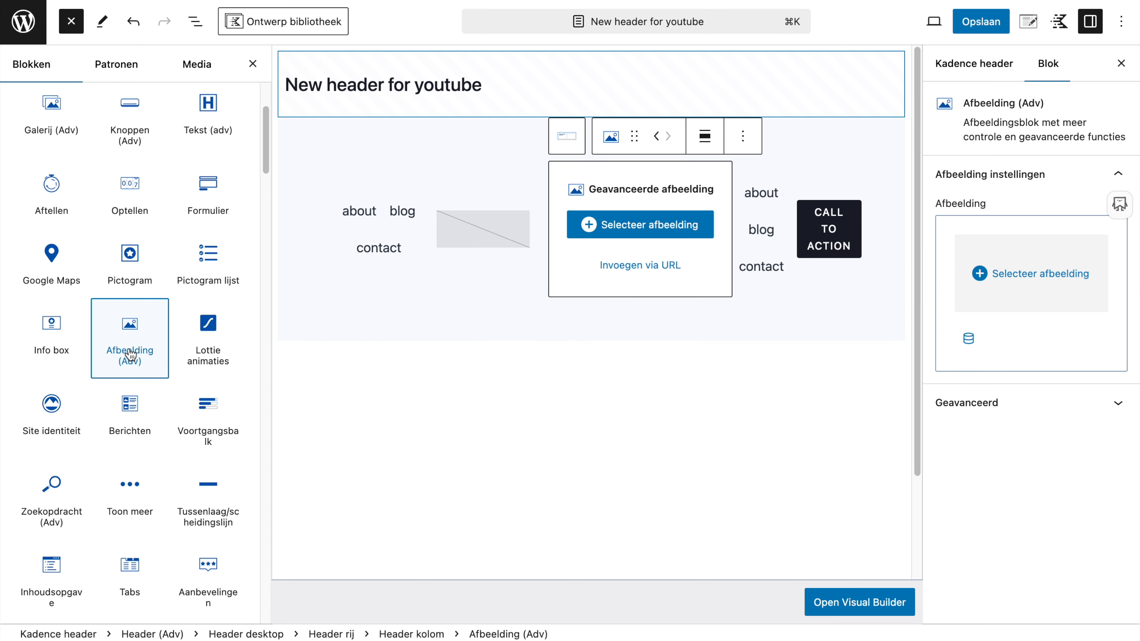
Step: Download the "Blue Headphone" photo from Pexels into the media library for the new image block
click(622, 224)
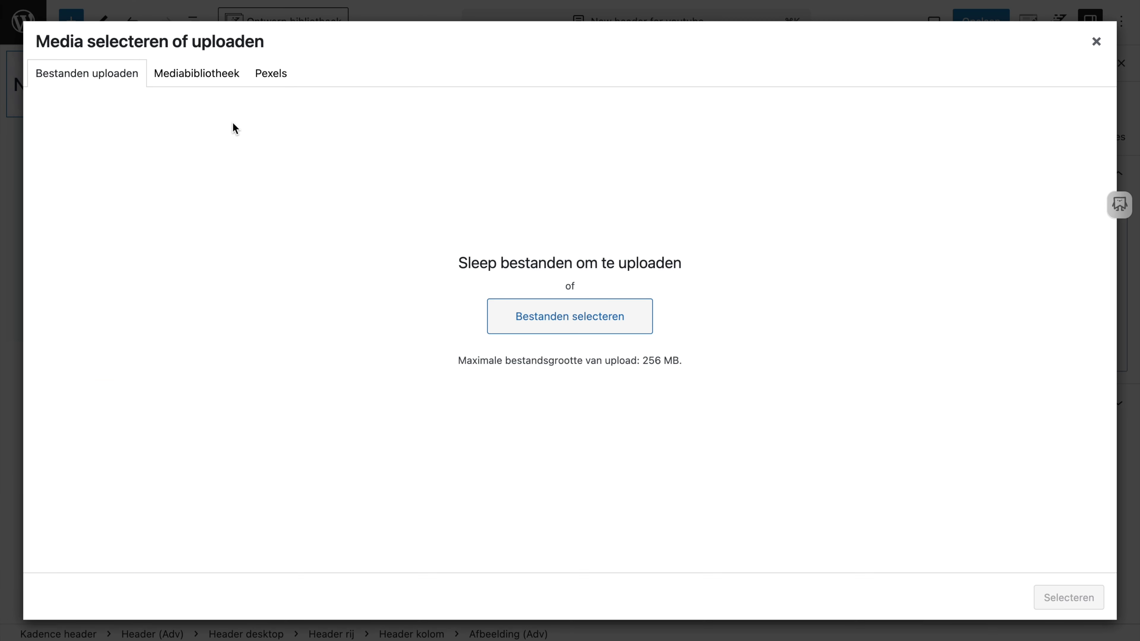
click(202, 83)
click(271, 74)
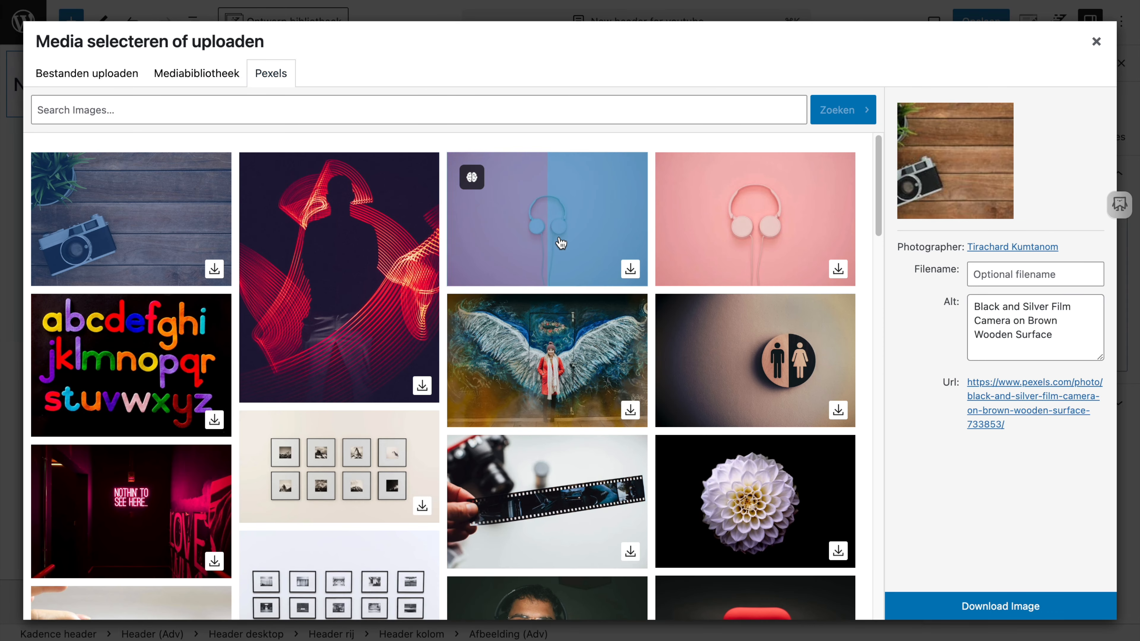
click(552, 242)
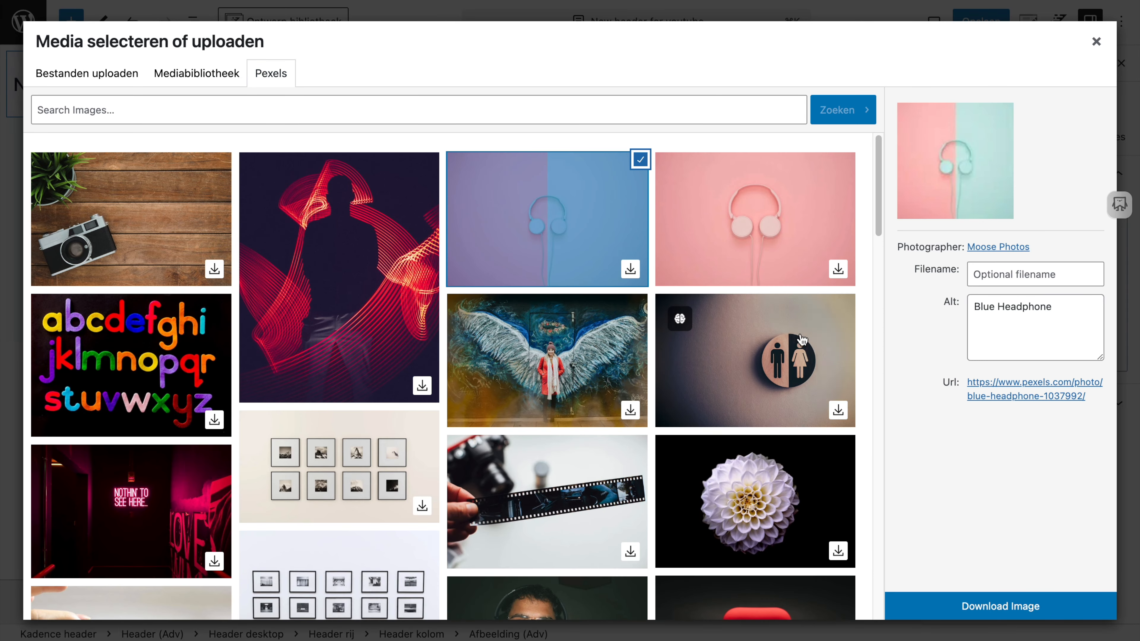
click(1050, 603)
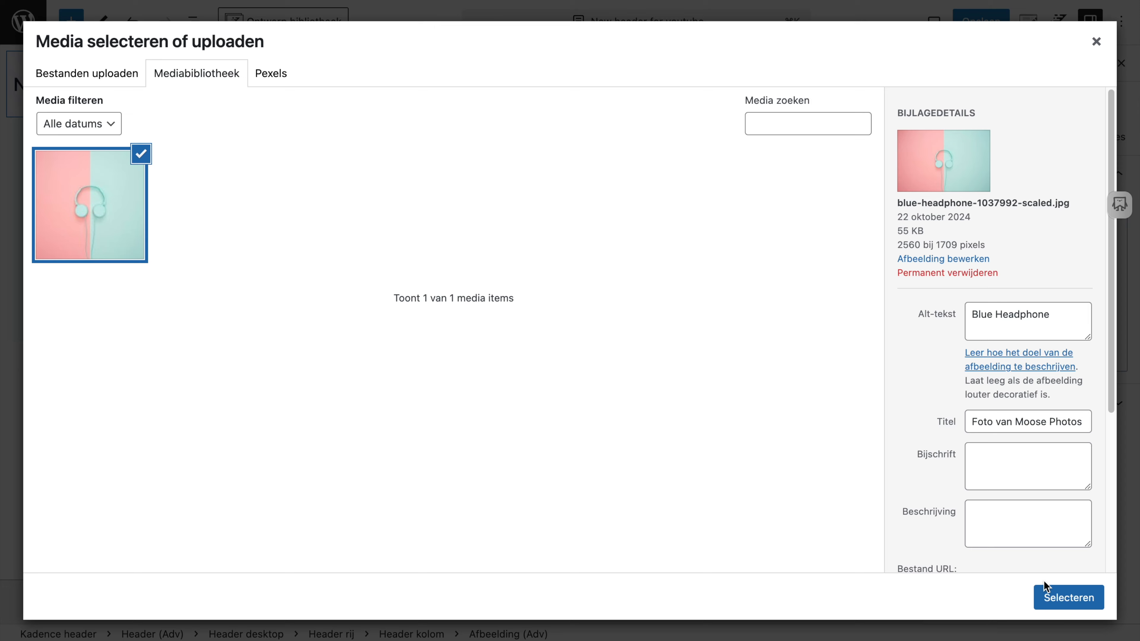
Step: Insert the selected Blue Headphone photo into the image block, shrink it to a small thumbnail beside the navigation, and save the header
click(1046, 587)
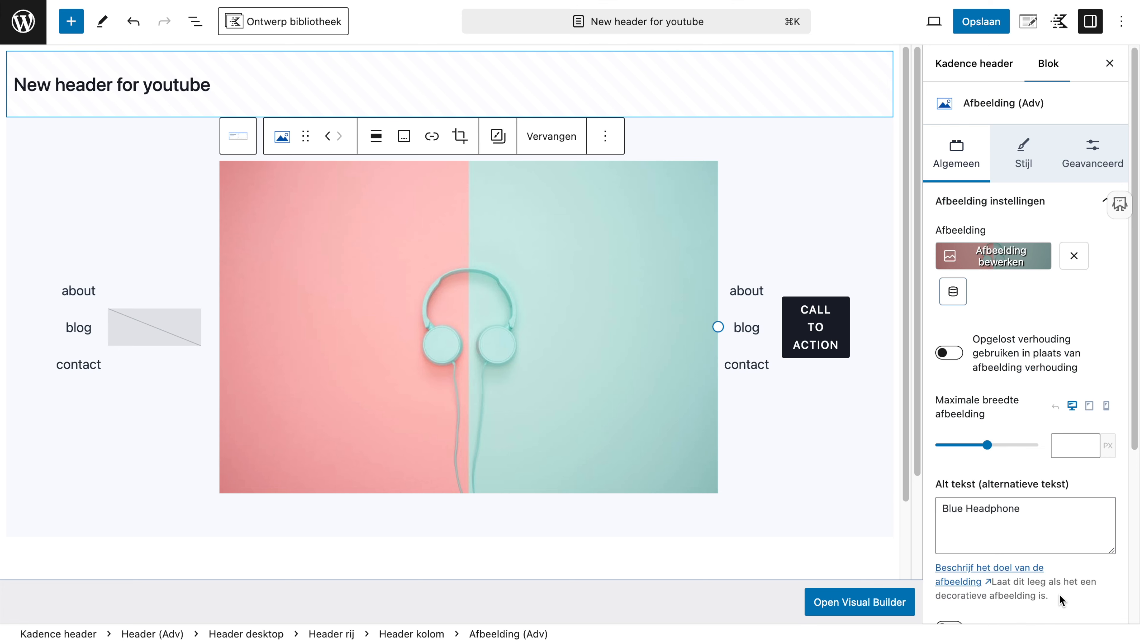
scroll(490, 323, down, 3)
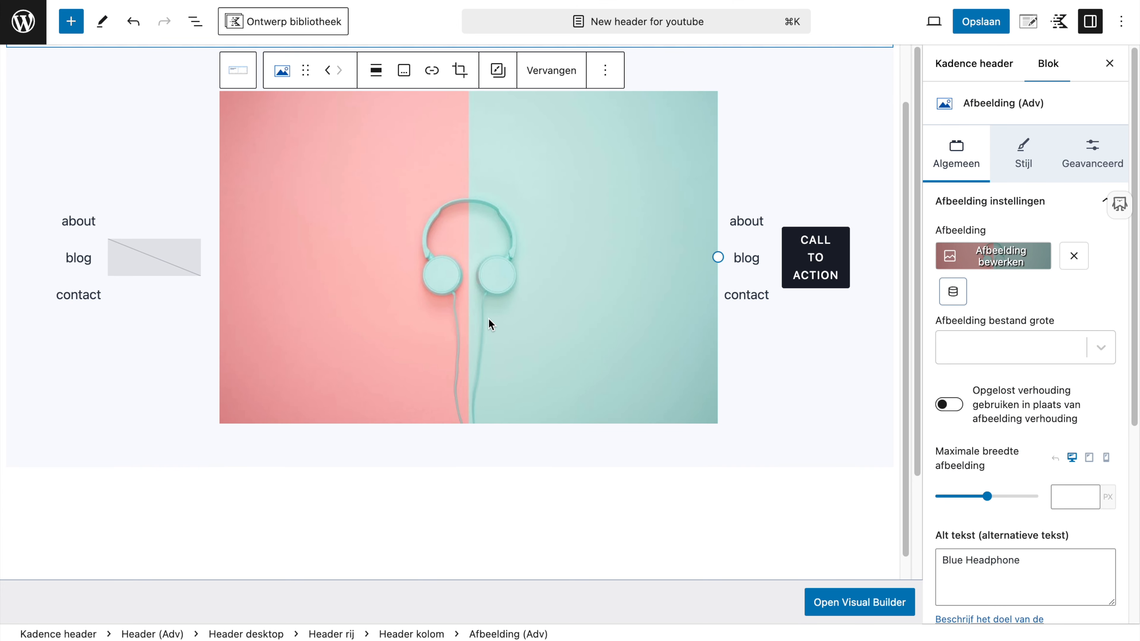
drag(719, 256, 485, 265)
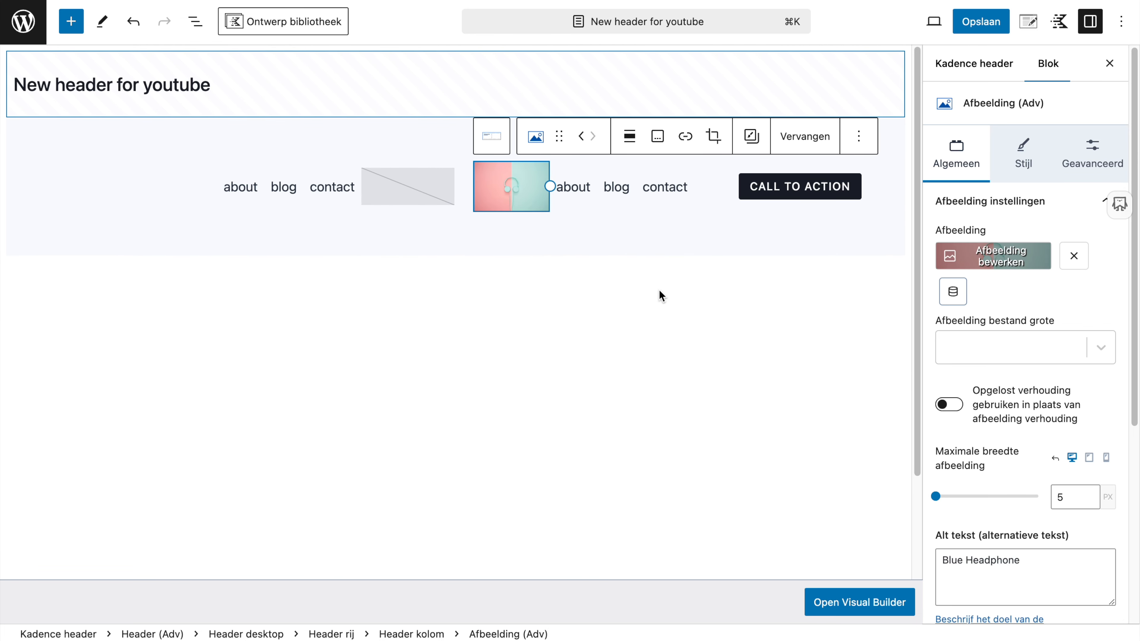
drag(549, 187, 539, 192)
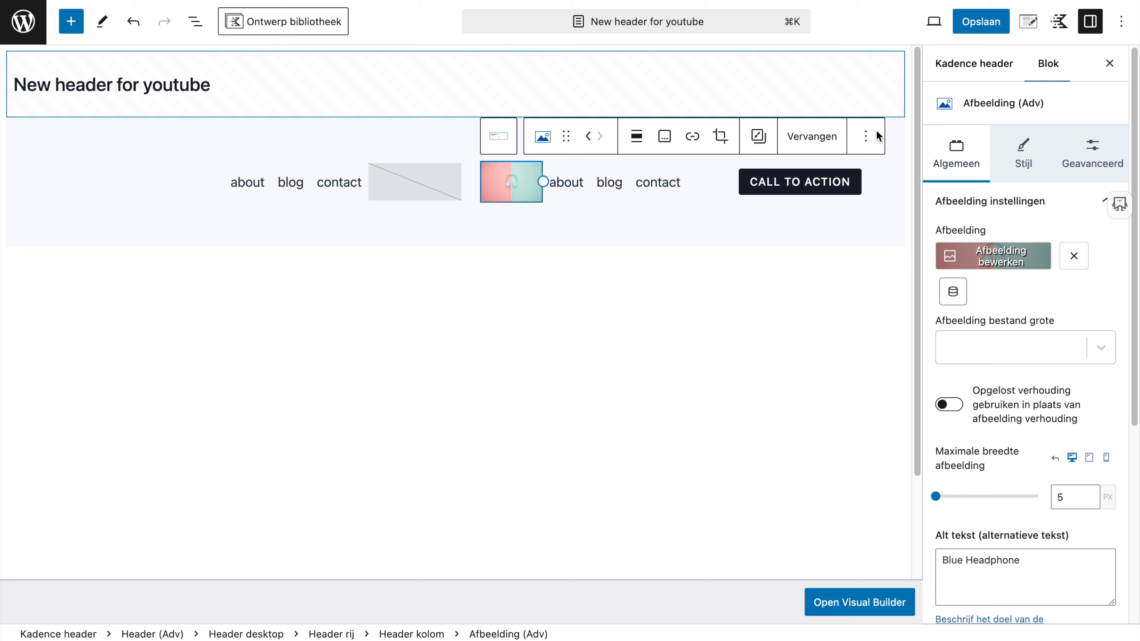
click(966, 28)
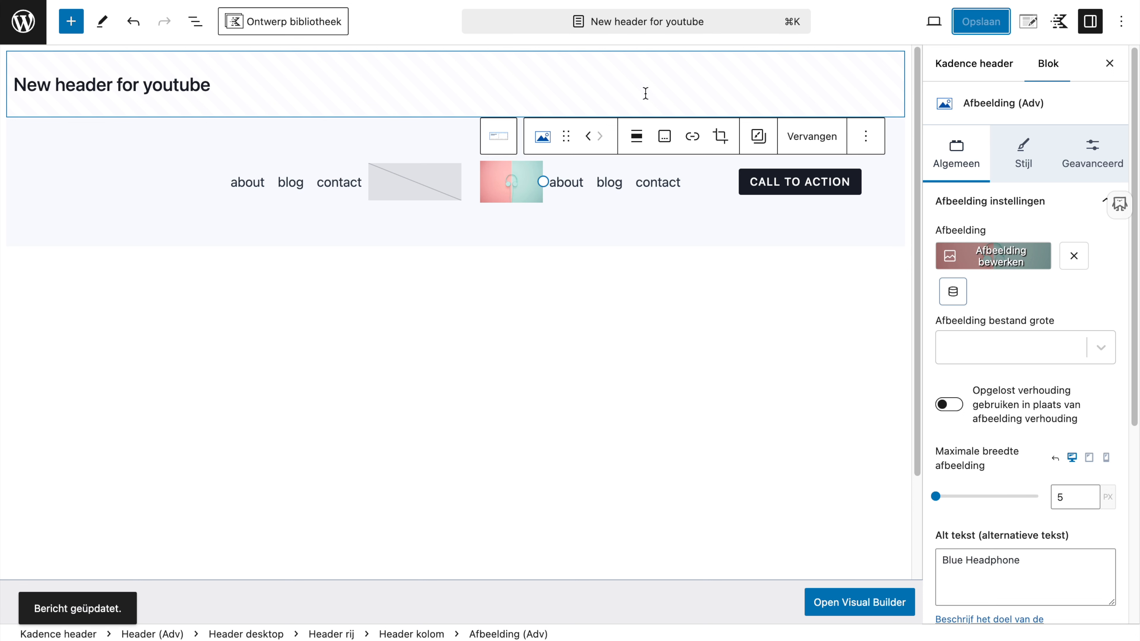
Step: Open the Visual Builder and examine the Tablet / Mobile and Off Canvas layouts before returning to the Bureaublad layout
click(854, 610)
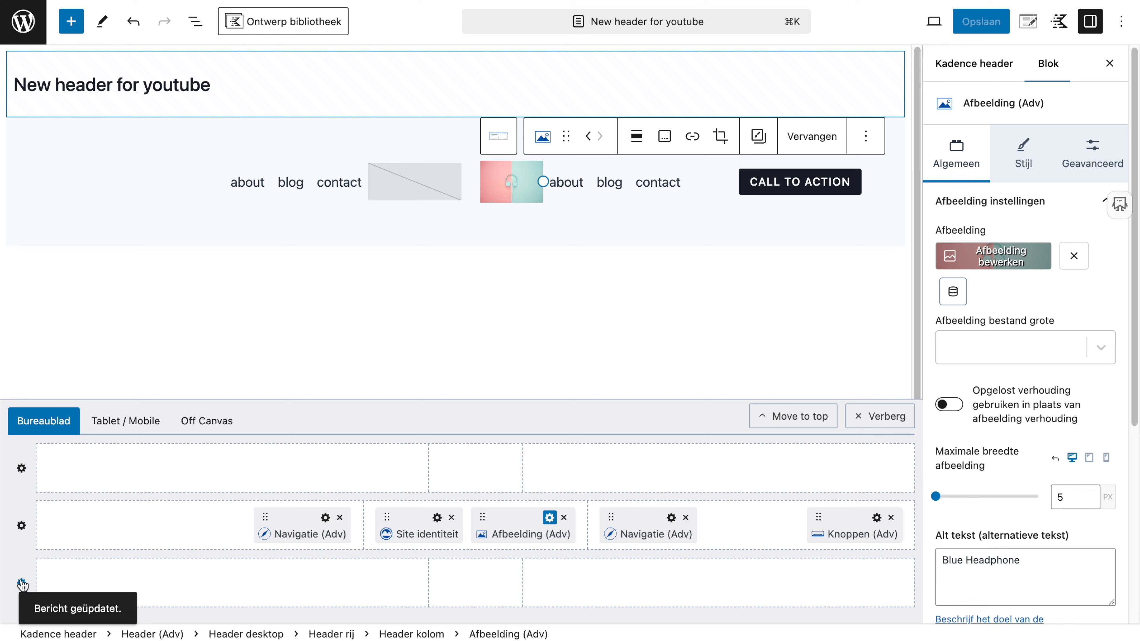
click(119, 422)
click(209, 424)
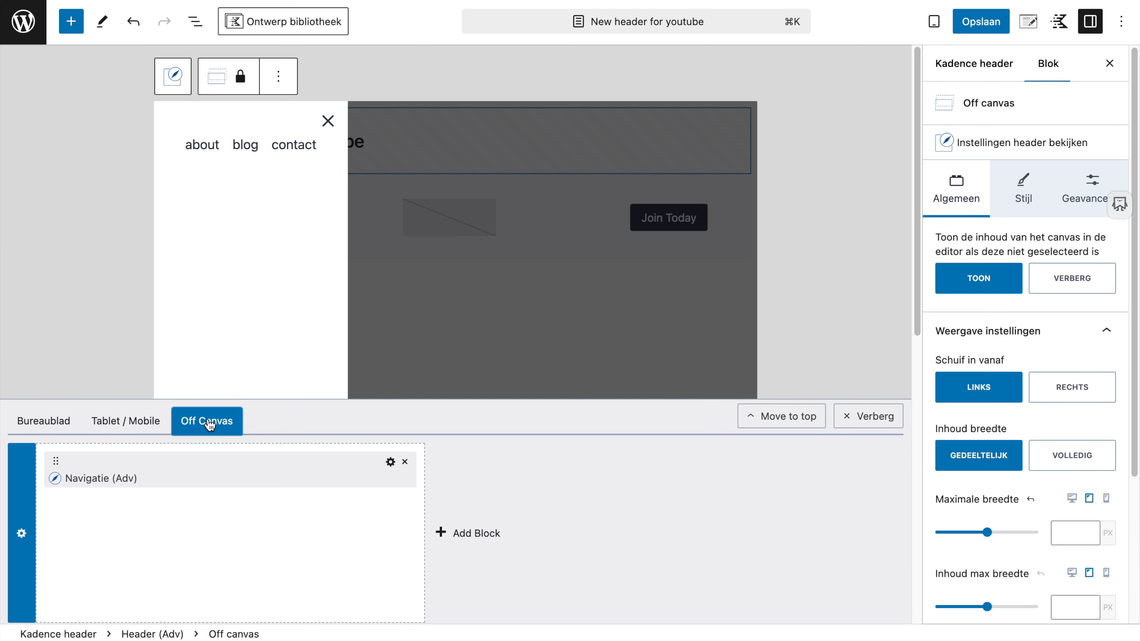
click(43, 422)
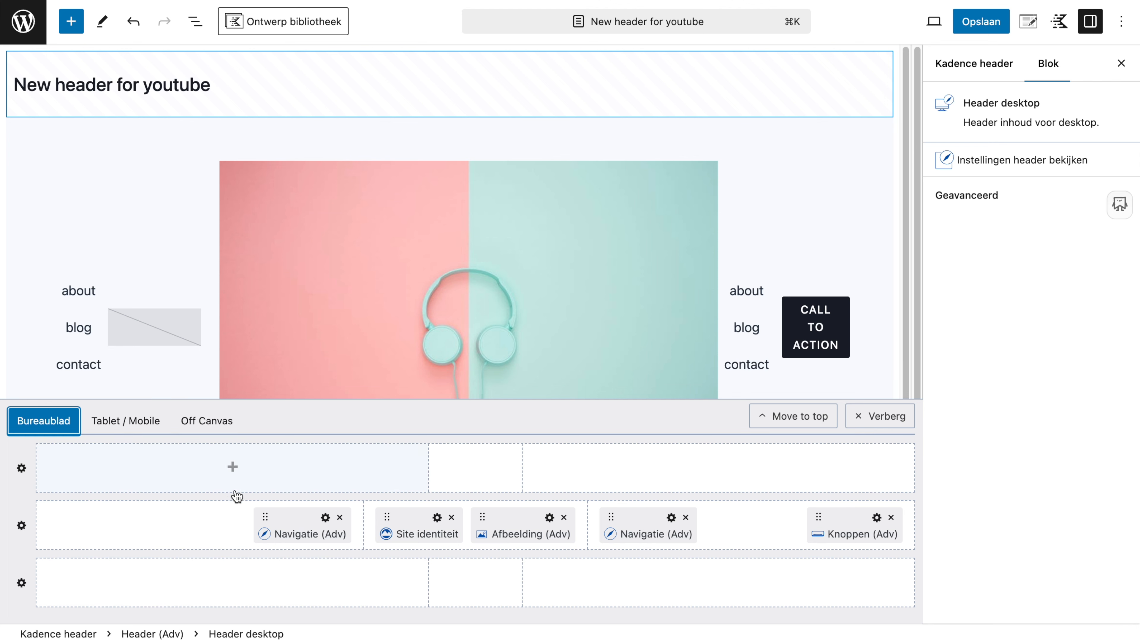
Step: Move the Afbeelding (Adv) block ahead of the first Navigatie (Adv) block in the desktop header's middle row
click(326, 518)
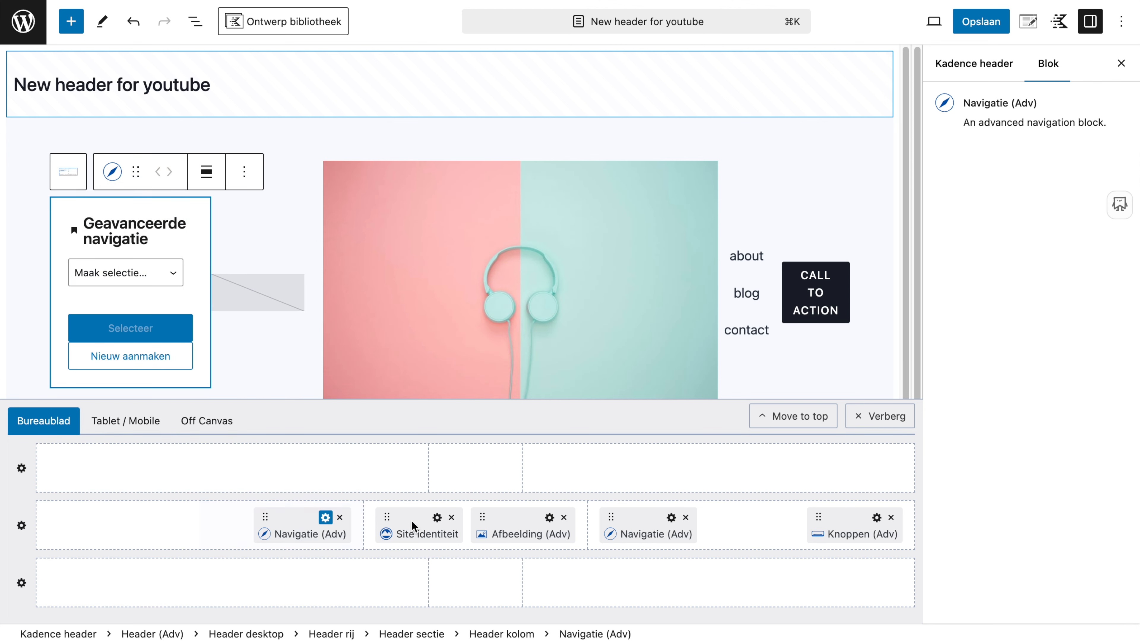
click(437, 518)
drag(481, 520, 193, 523)
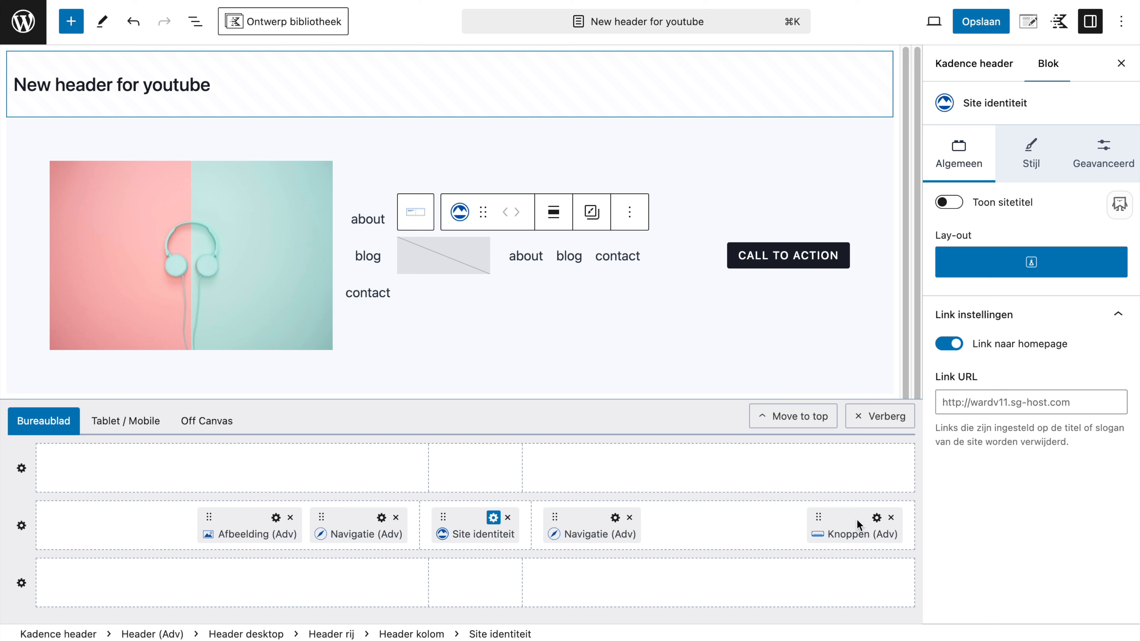
Step: Start a new navigation for the Navigatie (Adv) block next to the image and close its navigation builder
click(382, 519)
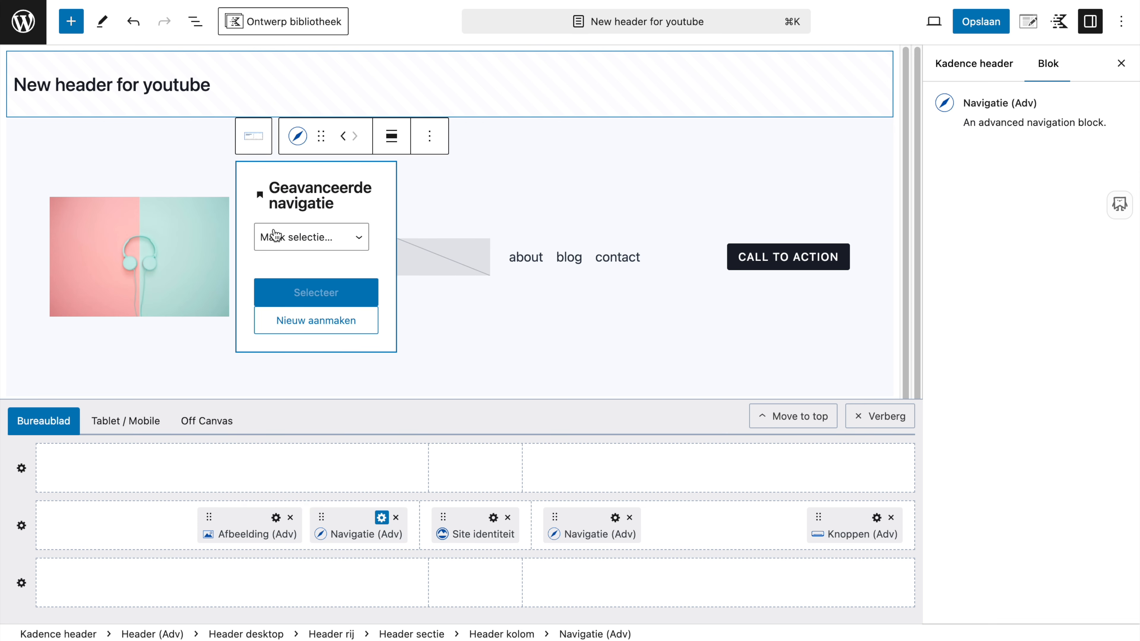
click(307, 237)
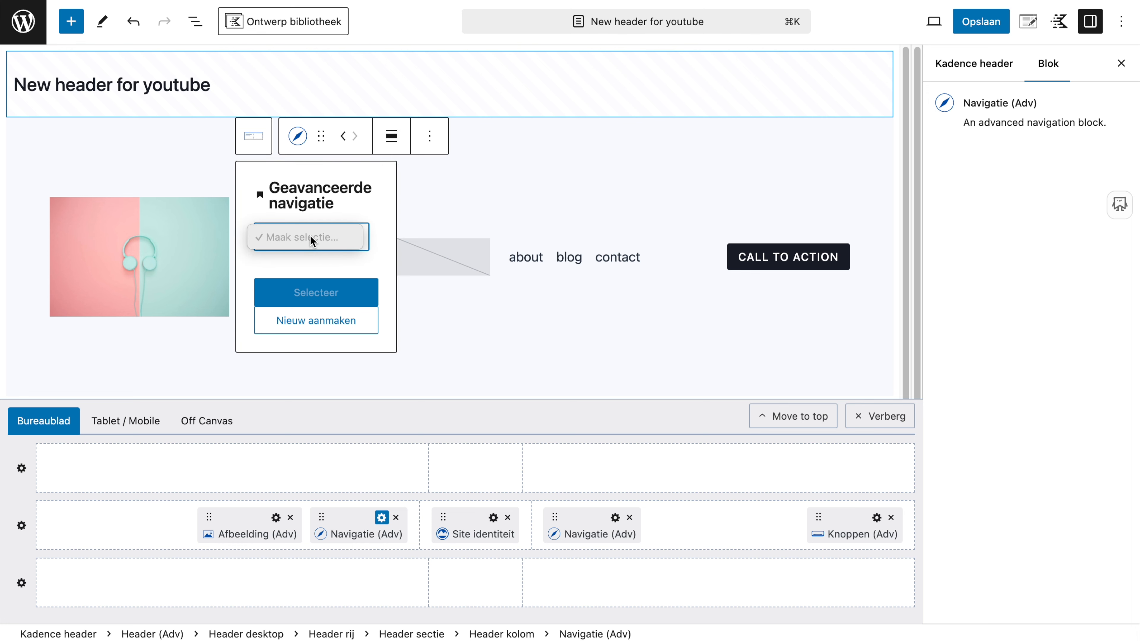
click(302, 260)
click(319, 317)
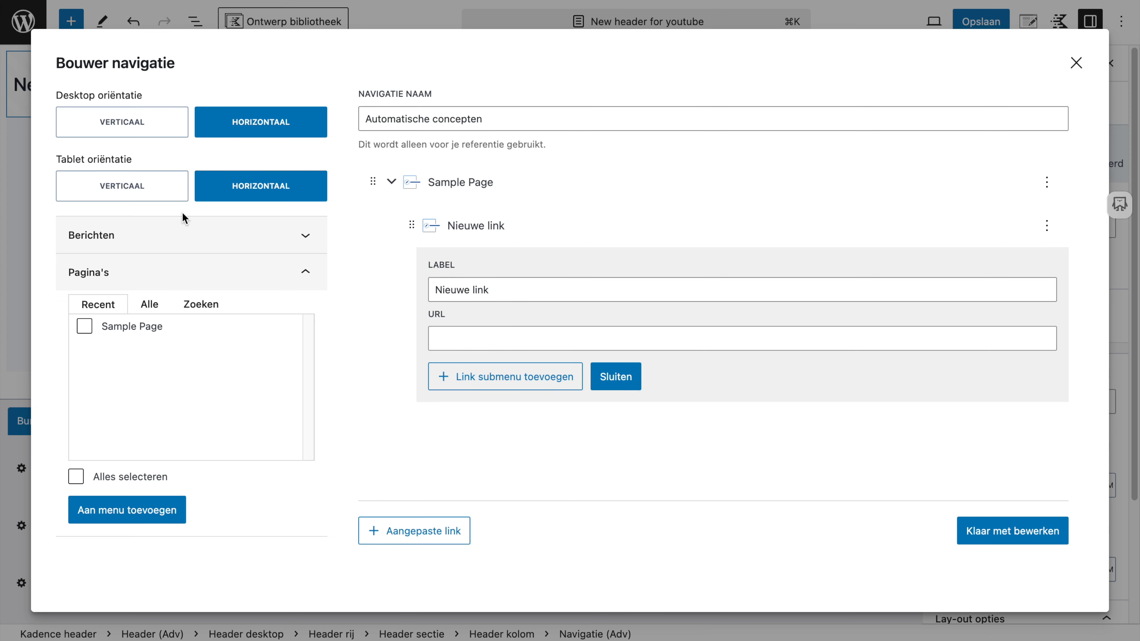
click(1076, 63)
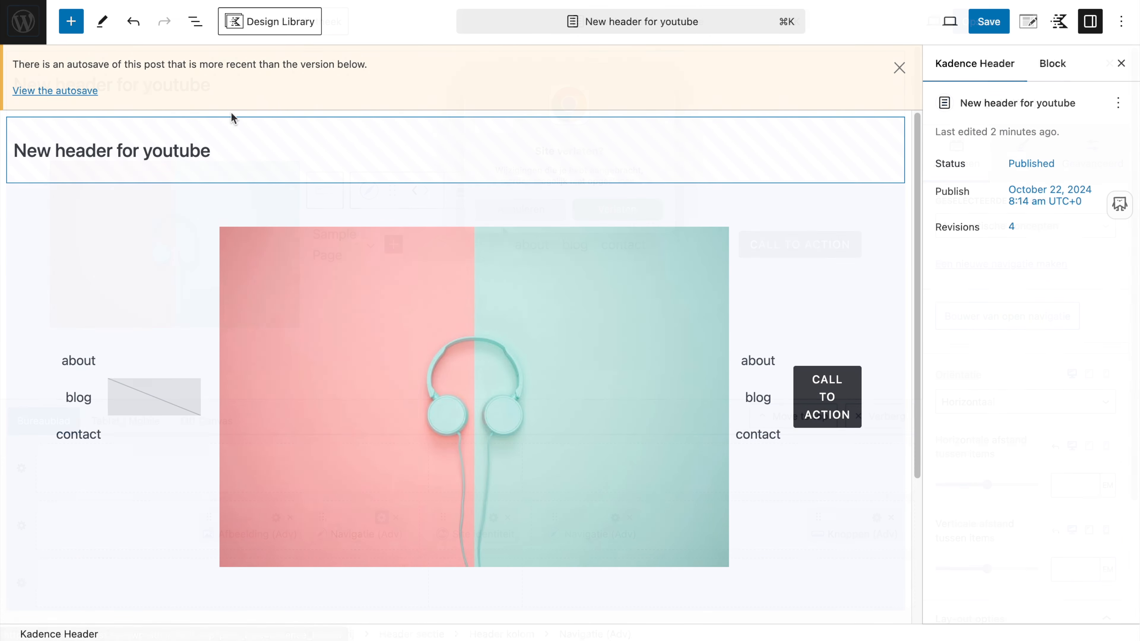
Step: Dismiss the autosave notice and open the Visual Builder for the middle Header Row of the desktop header
click(899, 68)
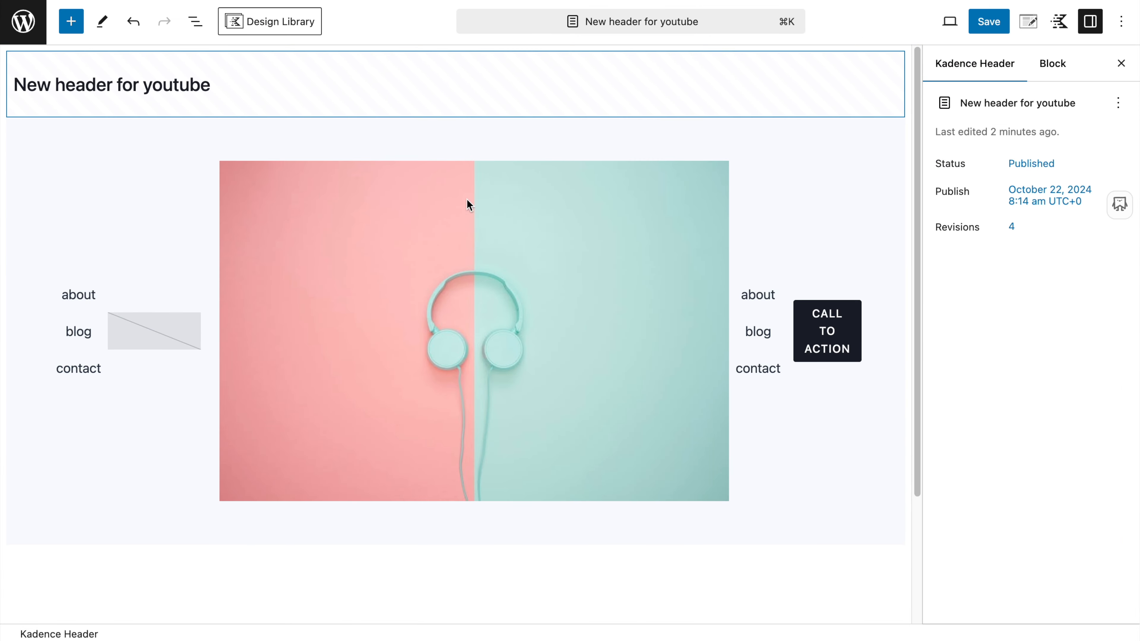
click(196, 22)
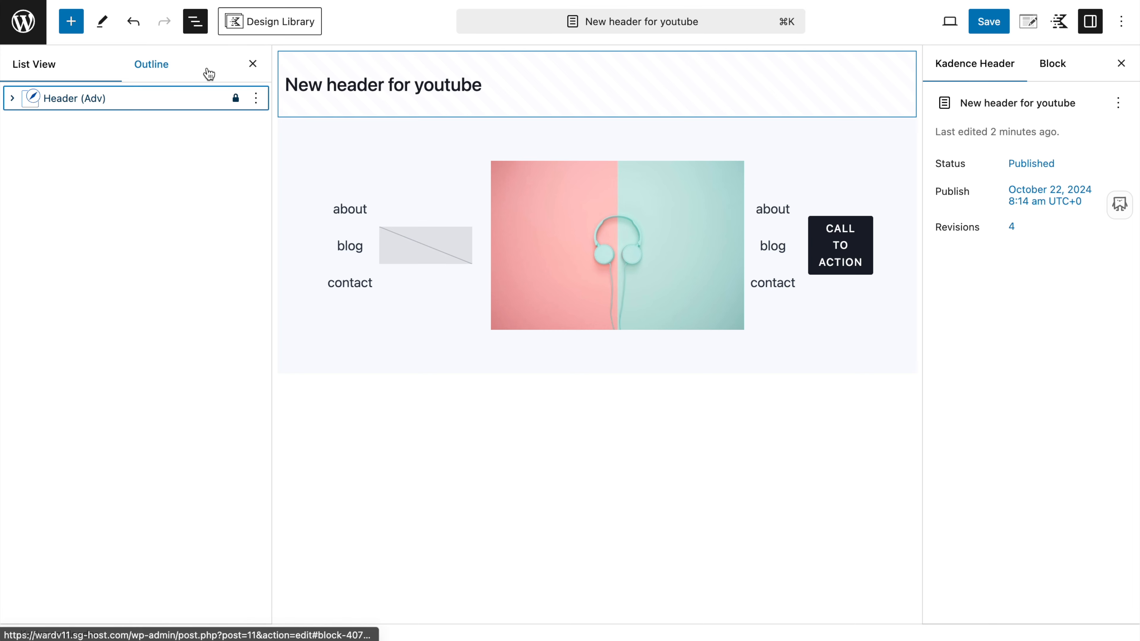
click(252, 64)
click(120, 158)
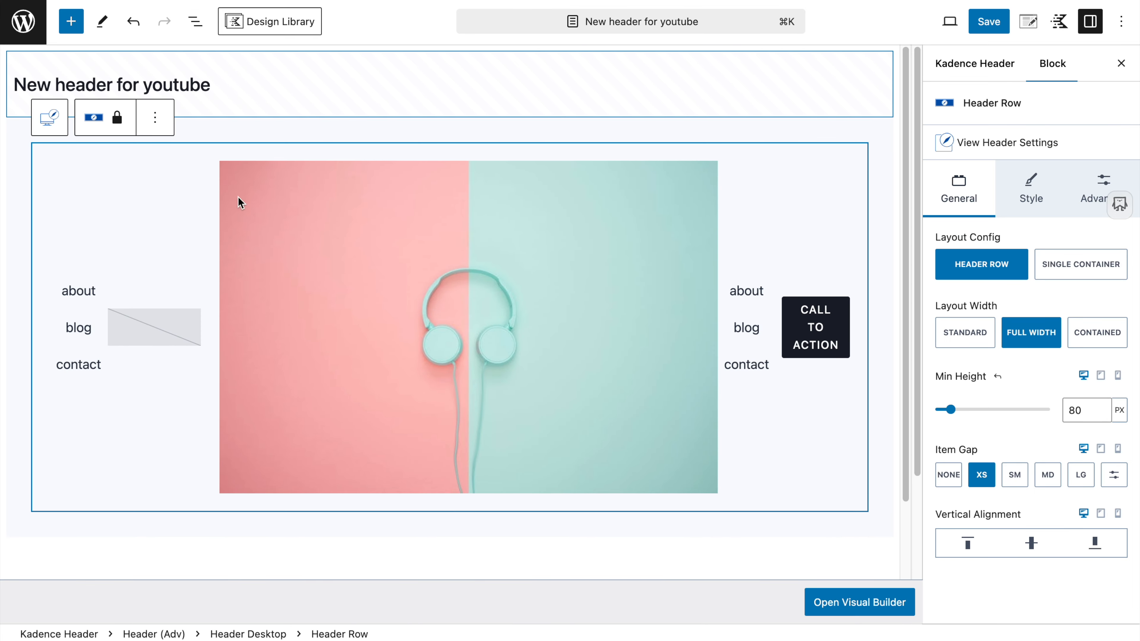
click(826, 598)
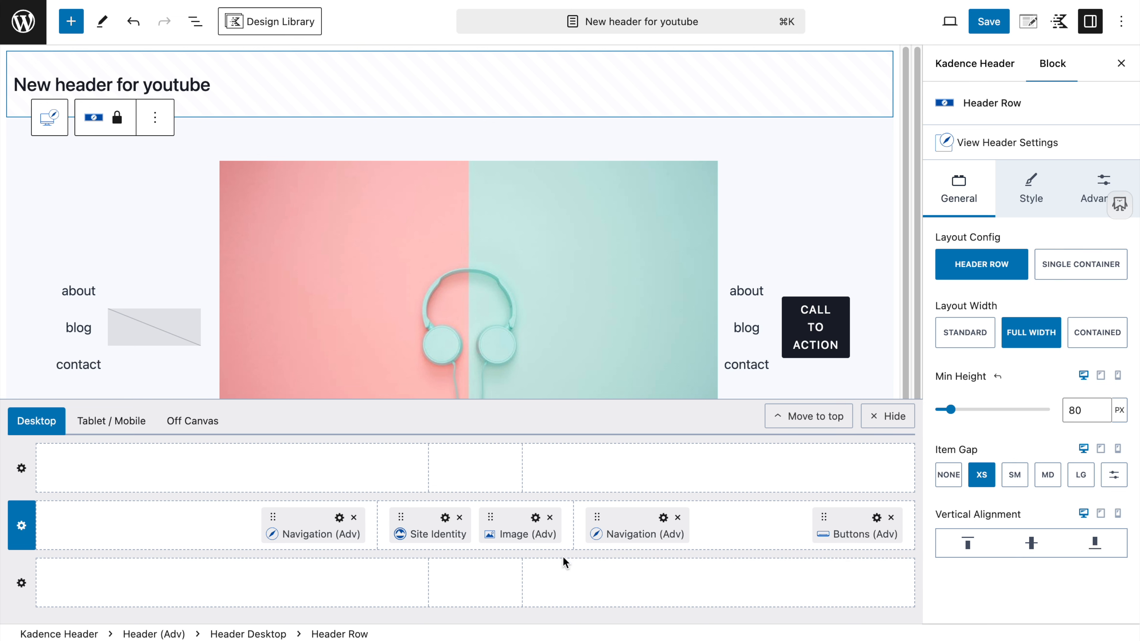
Step: Create a new navigation named "Main menu" for the first Navigation (Adv) block of the middle row and add Sample Page to it
click(340, 521)
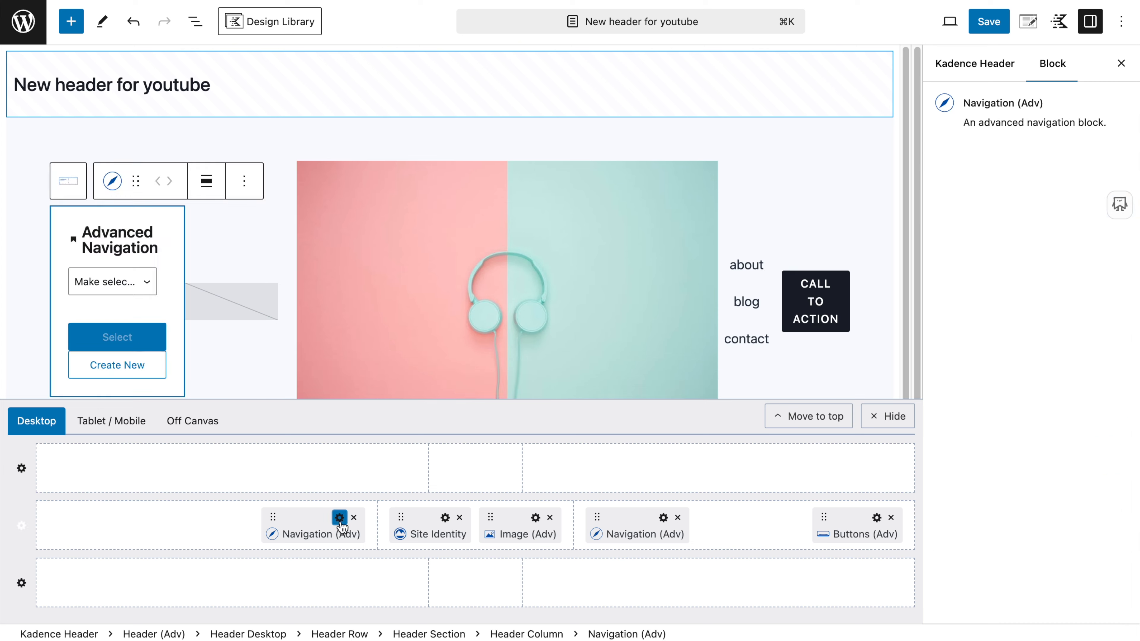
click(118, 365)
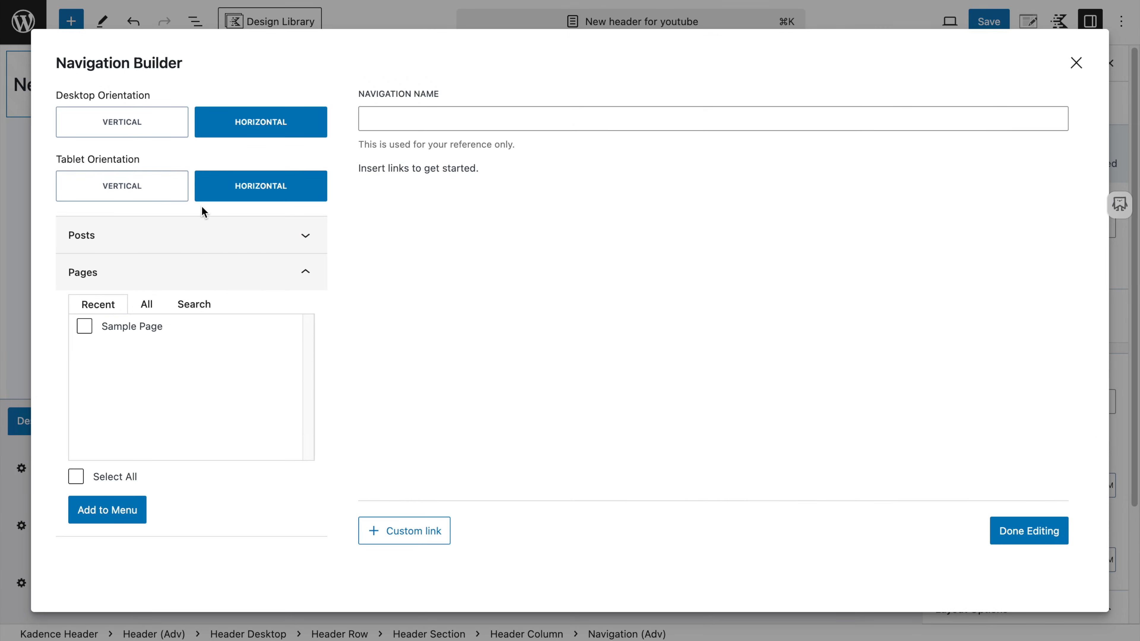
click(84, 326)
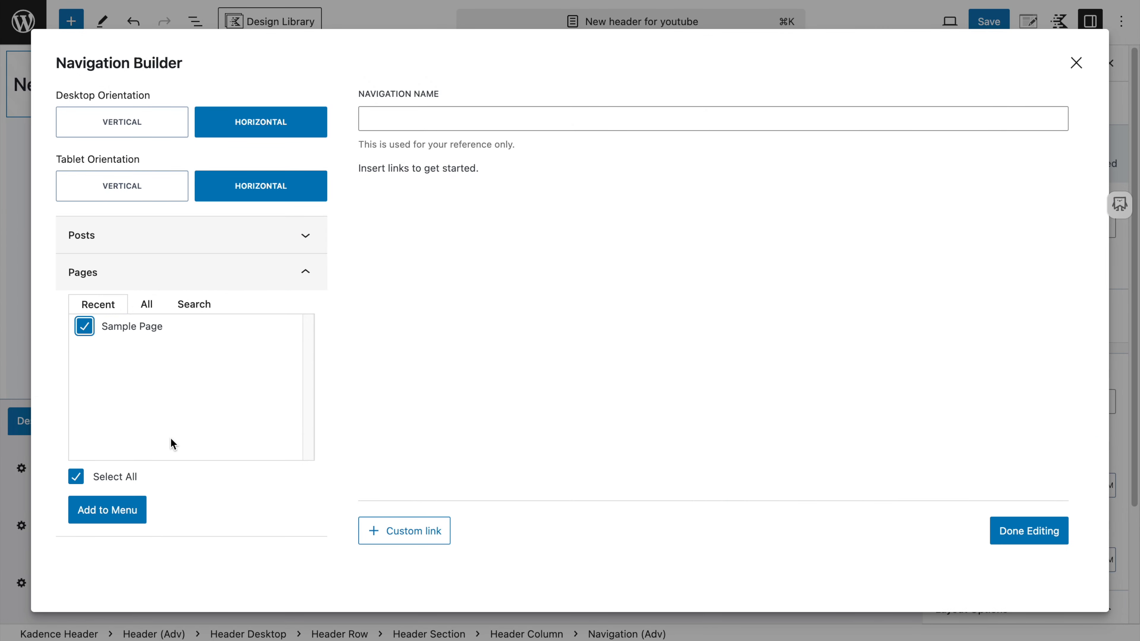
click(95, 516)
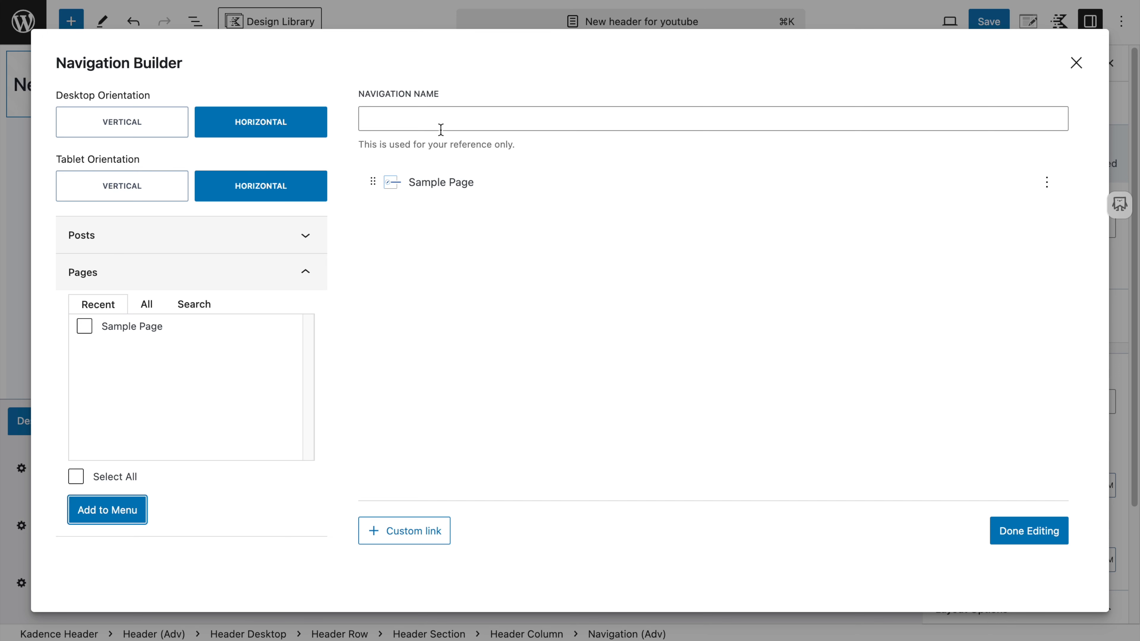
click(441, 129)
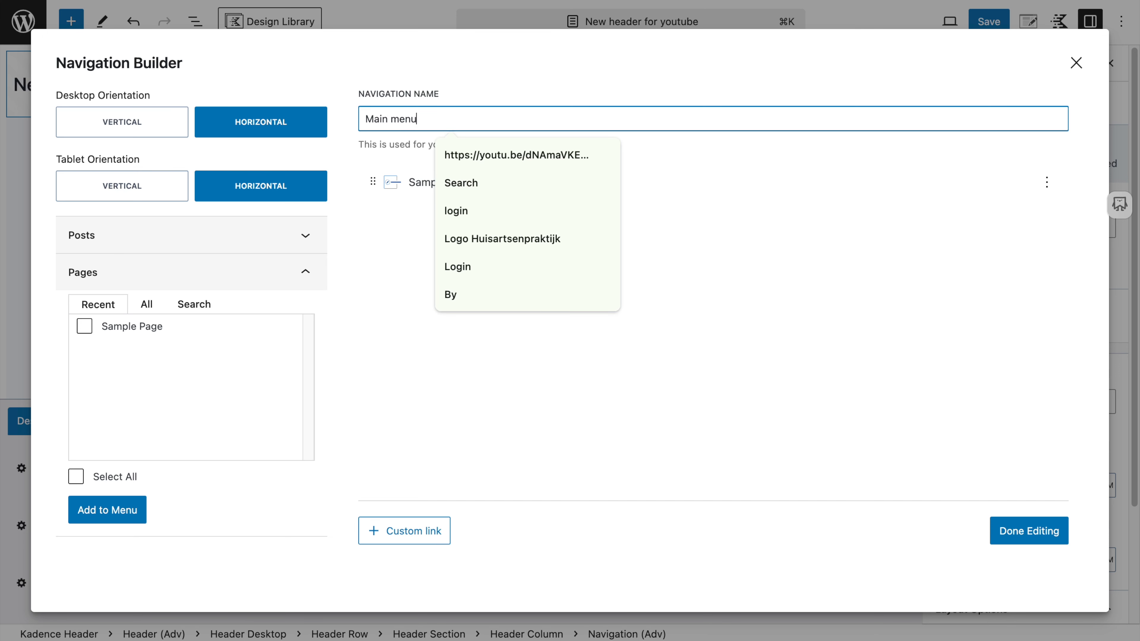
click(359, 255)
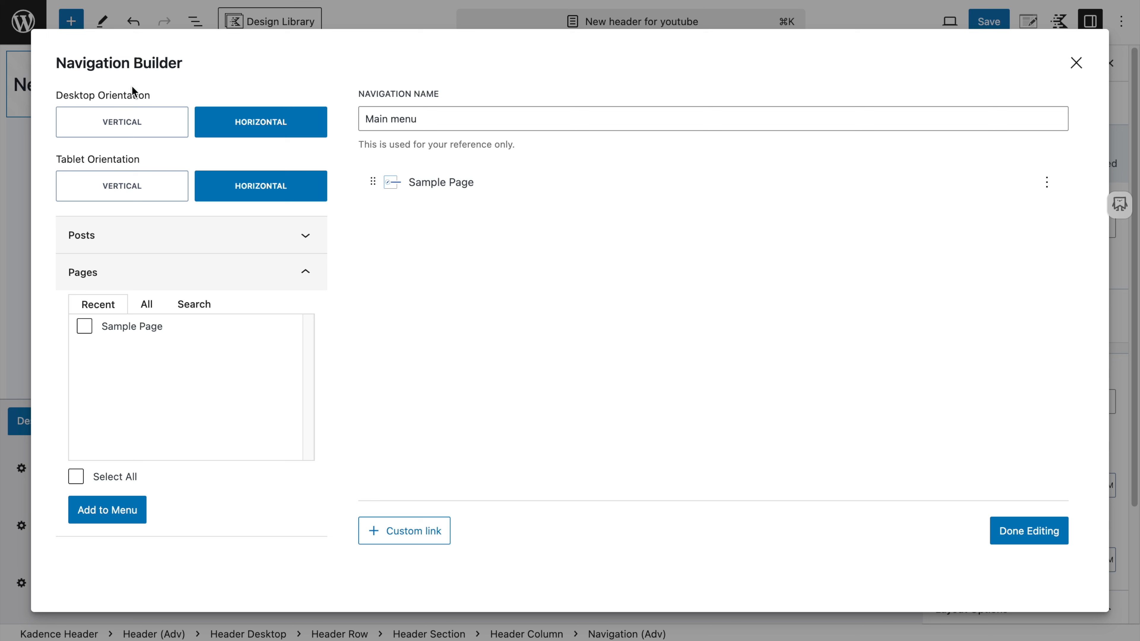
Step: Set the desktop orientation of the new navigation to Vertical
drag(51, 90, 178, 94)
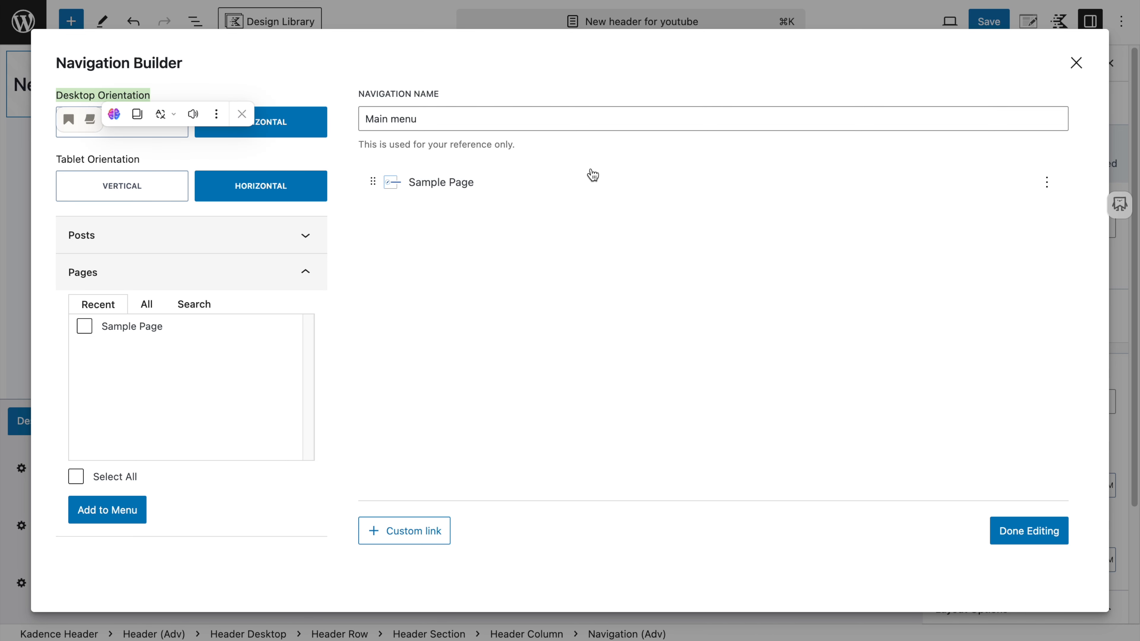
click(140, 149)
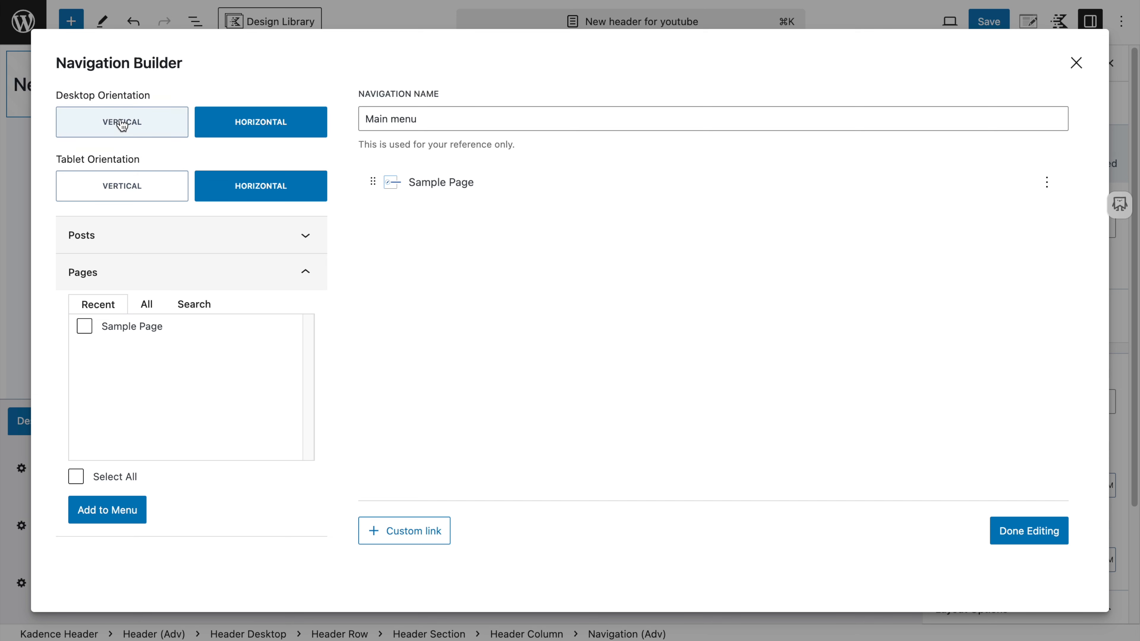
click(122, 120)
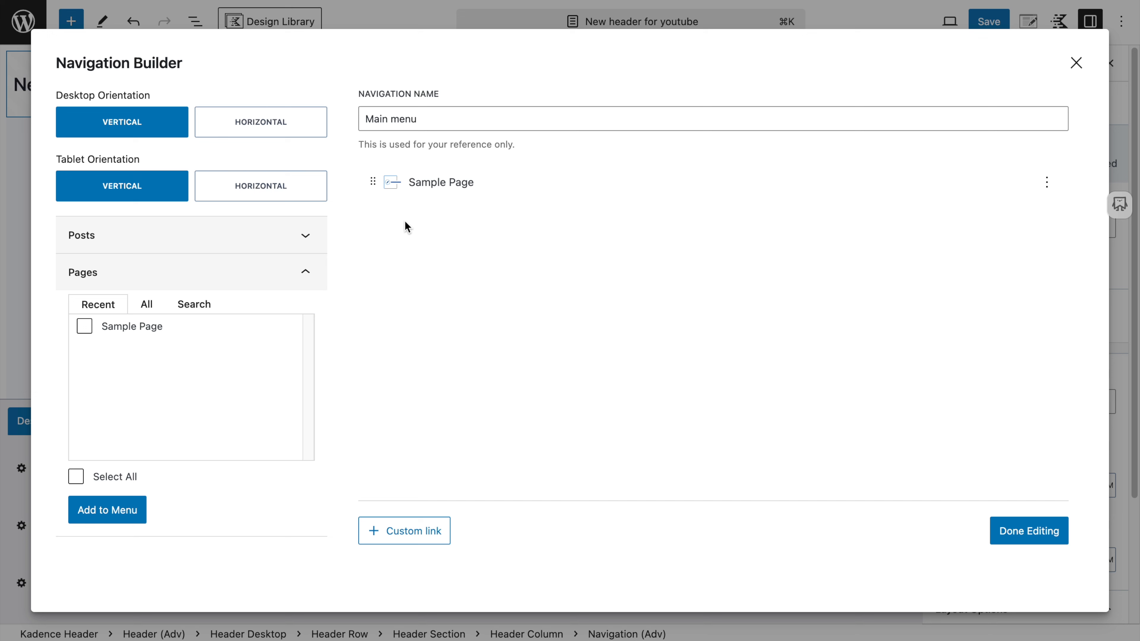
Step: Look through the All and Search options for adding pages to the menu, and collapse the Pages section
click(147, 304)
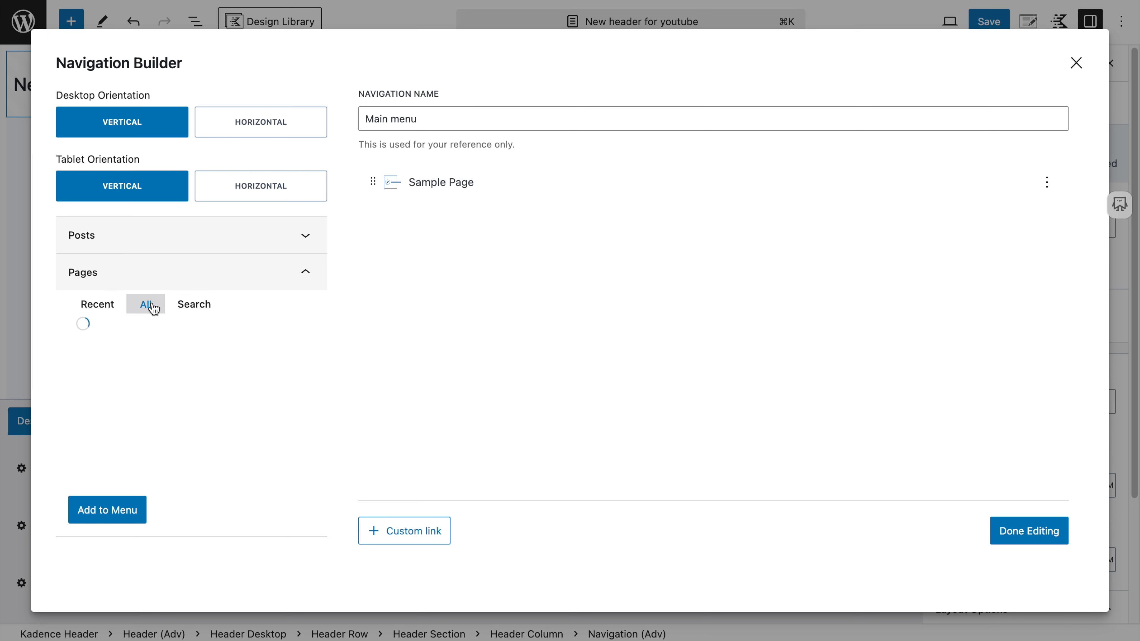
click(185, 305)
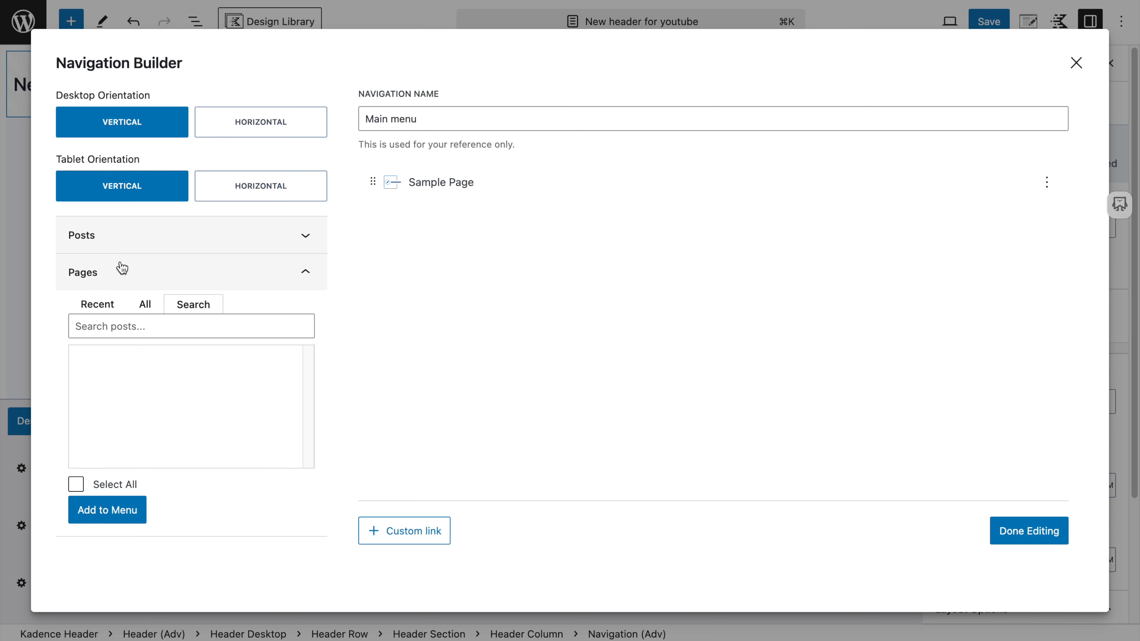
click(118, 268)
Step: Add a custom link labelled "For yt testing" with the URL "#" to the menu and finish editing the navigation
click(388, 292)
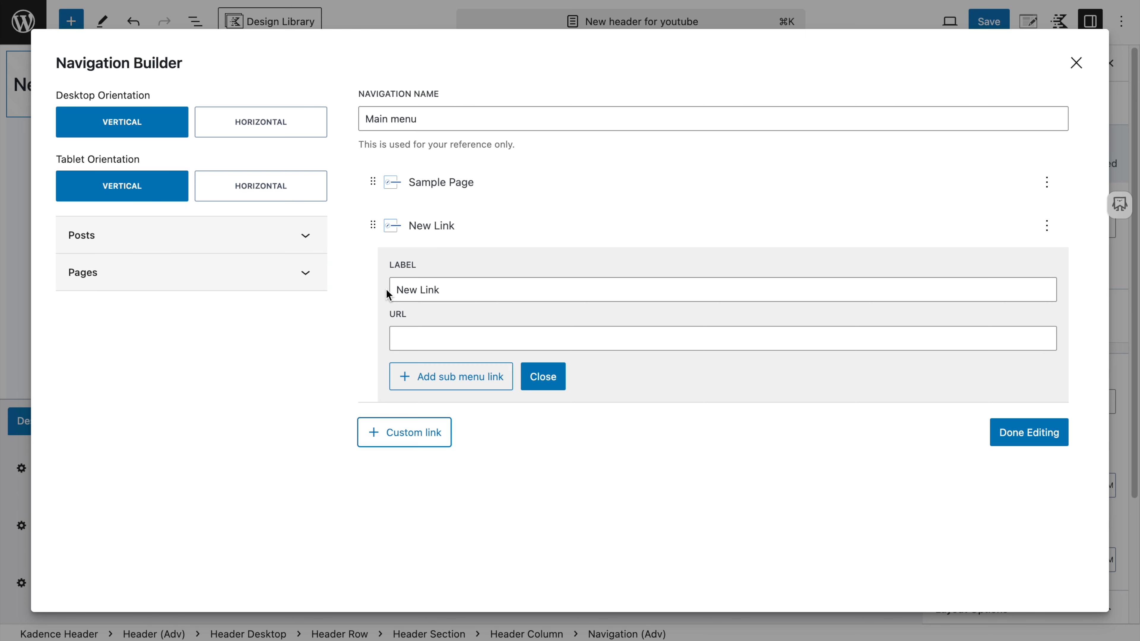
triple_click(434, 291)
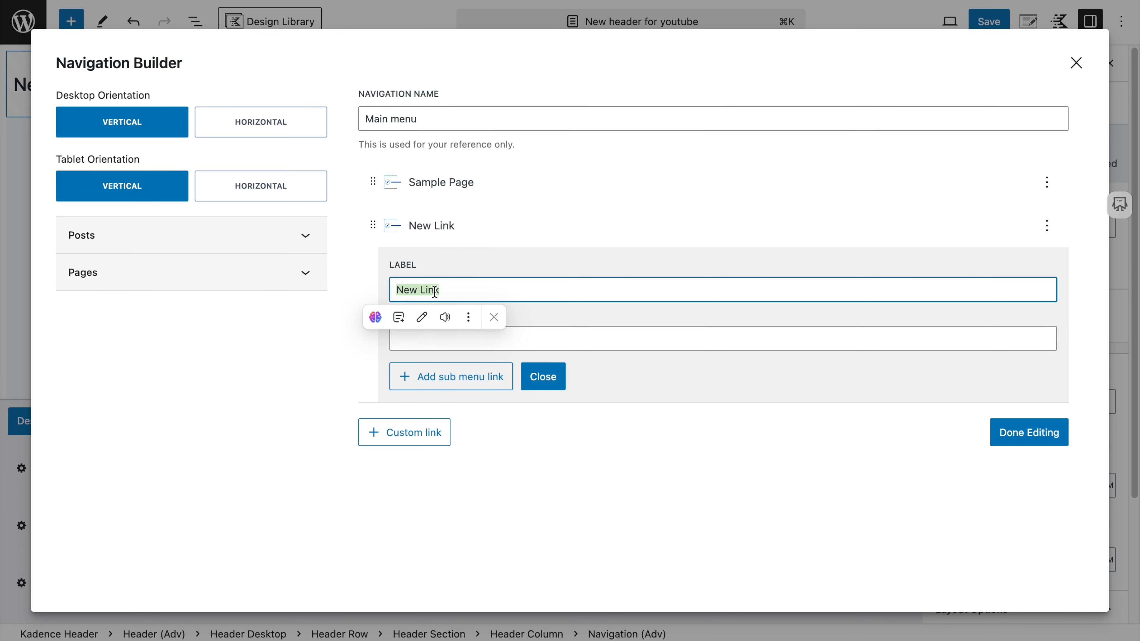
text(For yt testing)
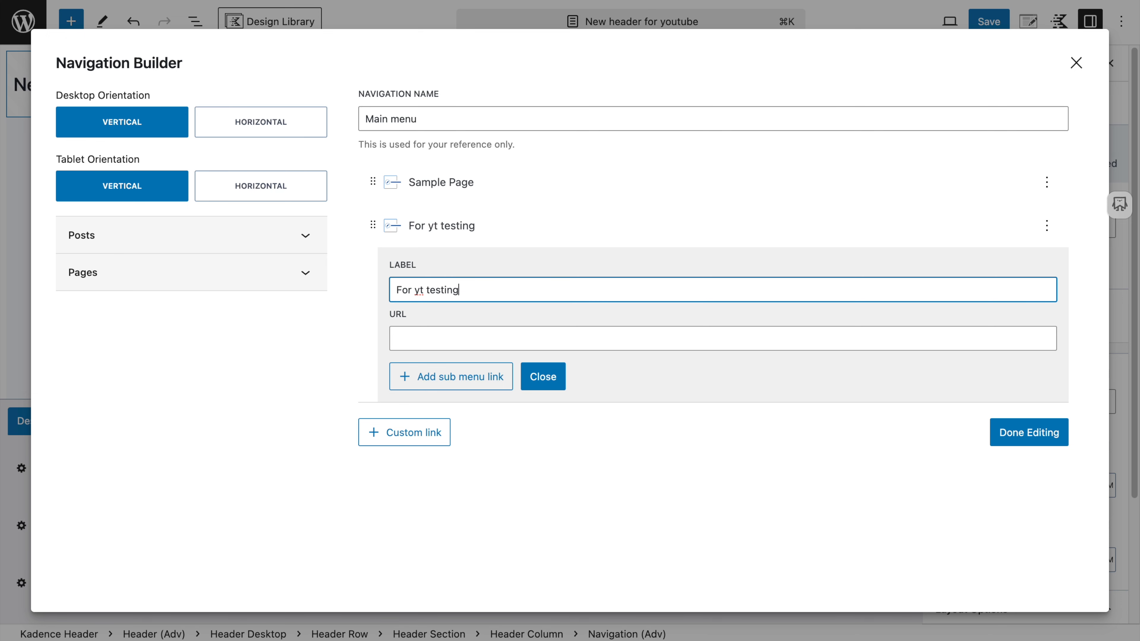
click(422, 327)
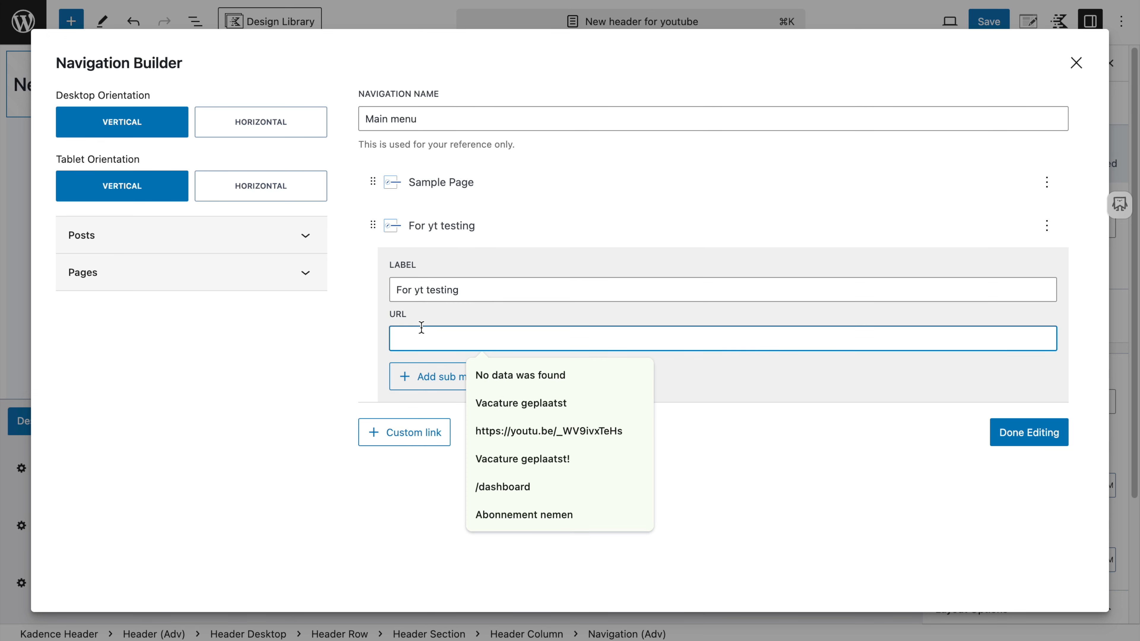
text(#)
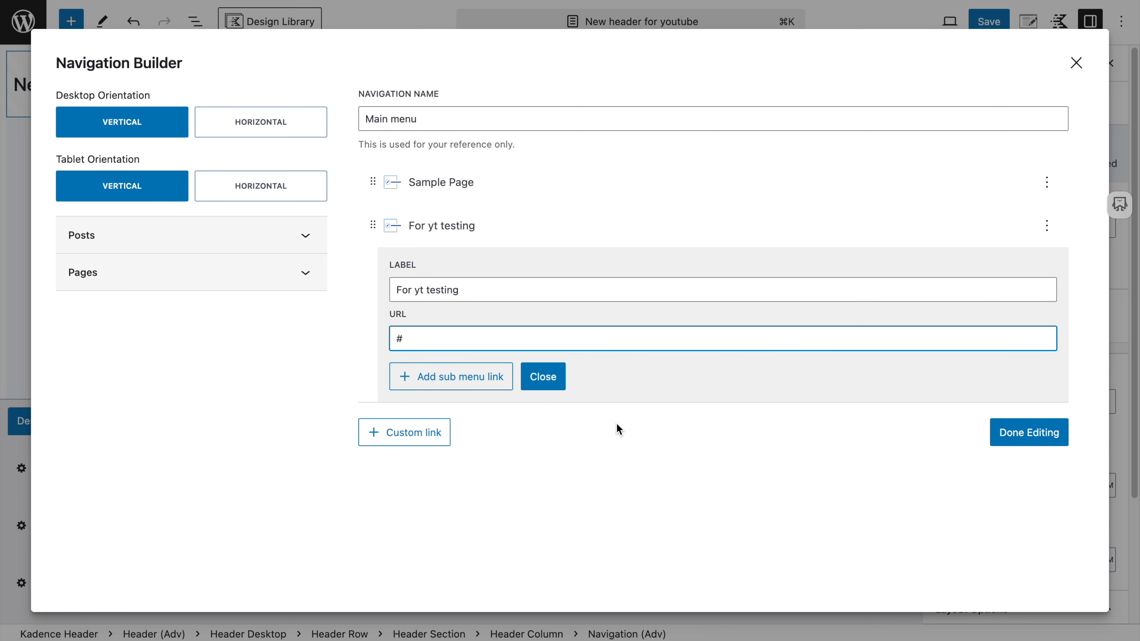
click(1028, 433)
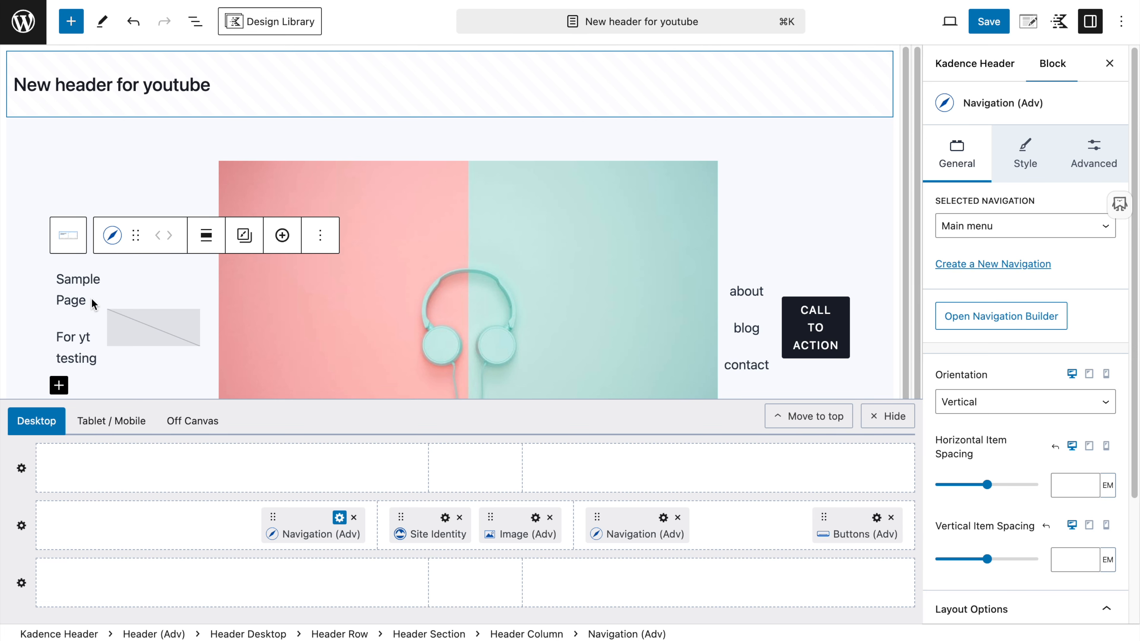
Step: Delete the Image (Adv), the second Navigation (Adv) and the Buttons (Adv) blocks from the header's middle row
click(72, 302)
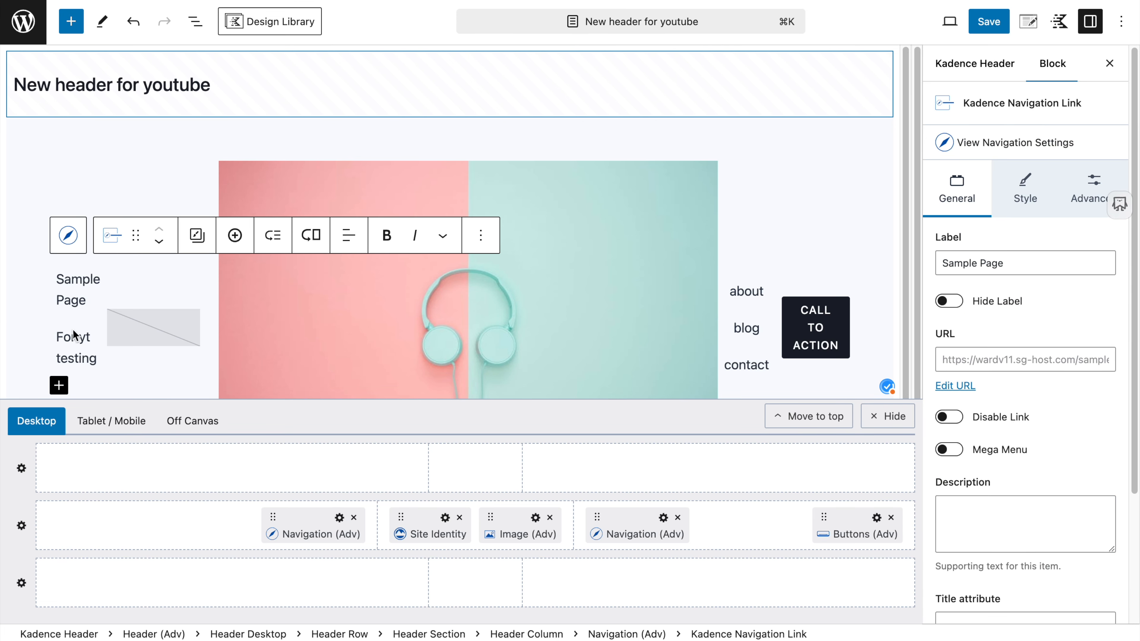
scroll(168, 306, down, 4)
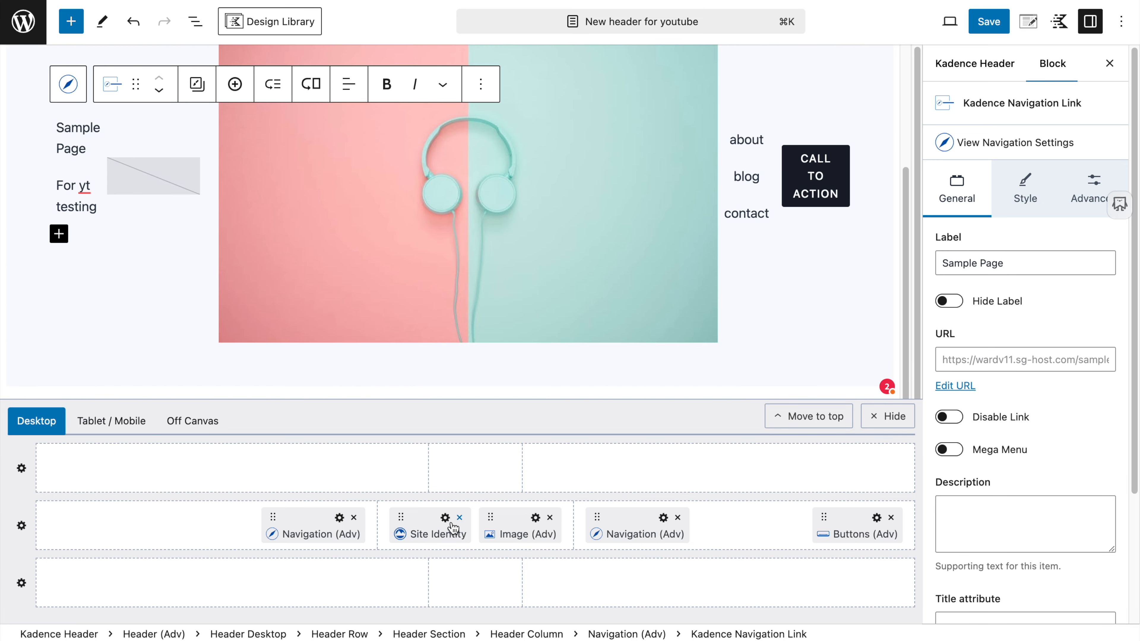
click(550, 518)
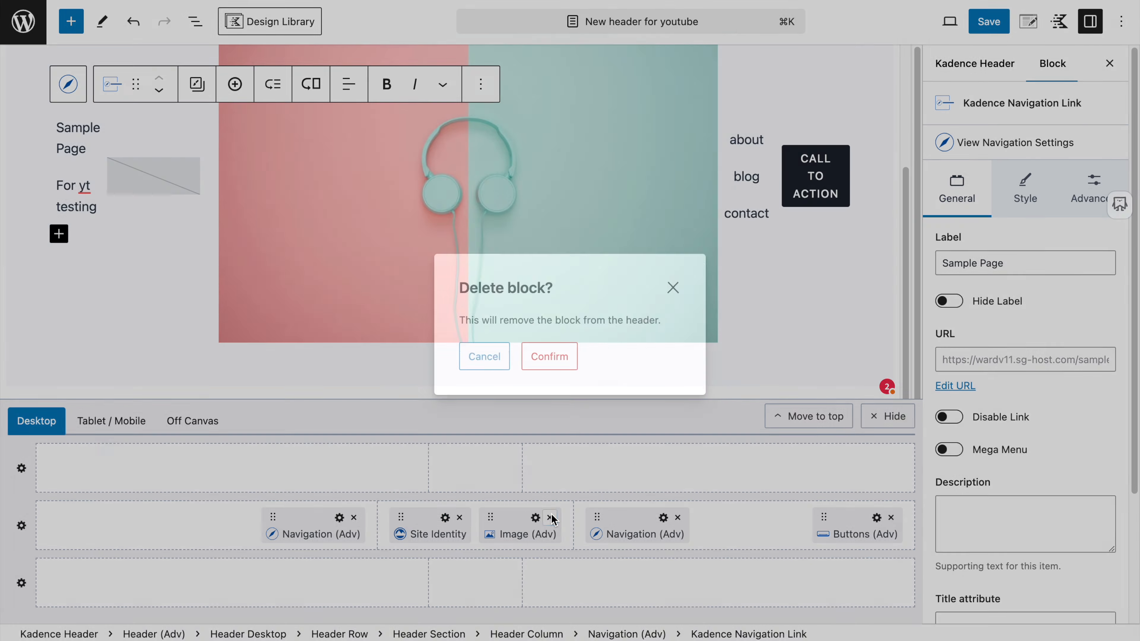
click(547, 351)
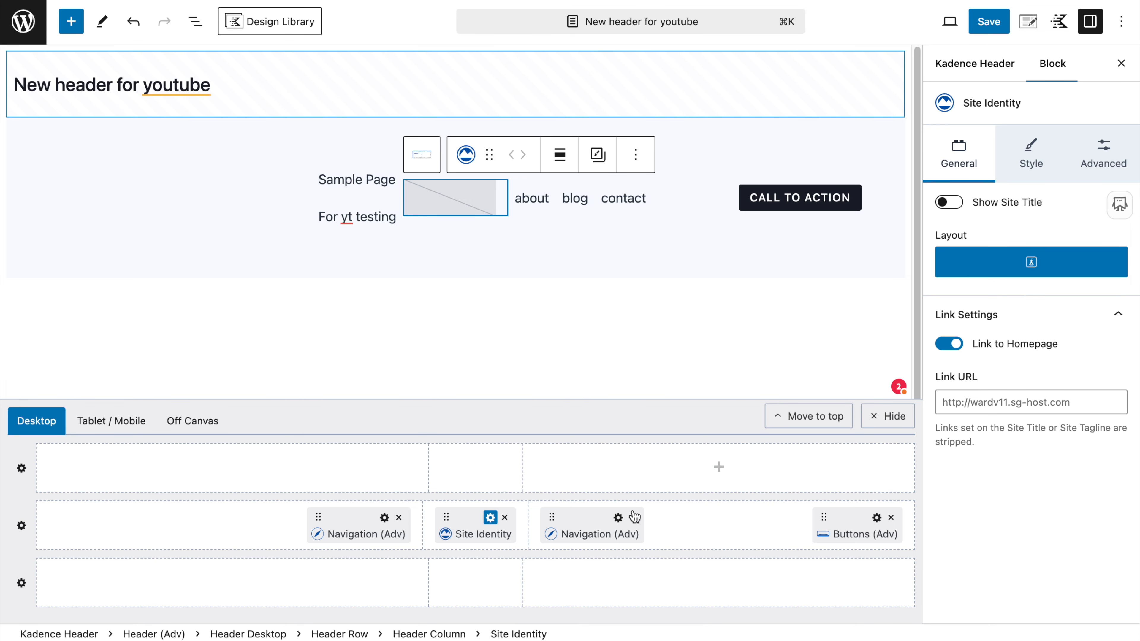
click(633, 518)
click(550, 352)
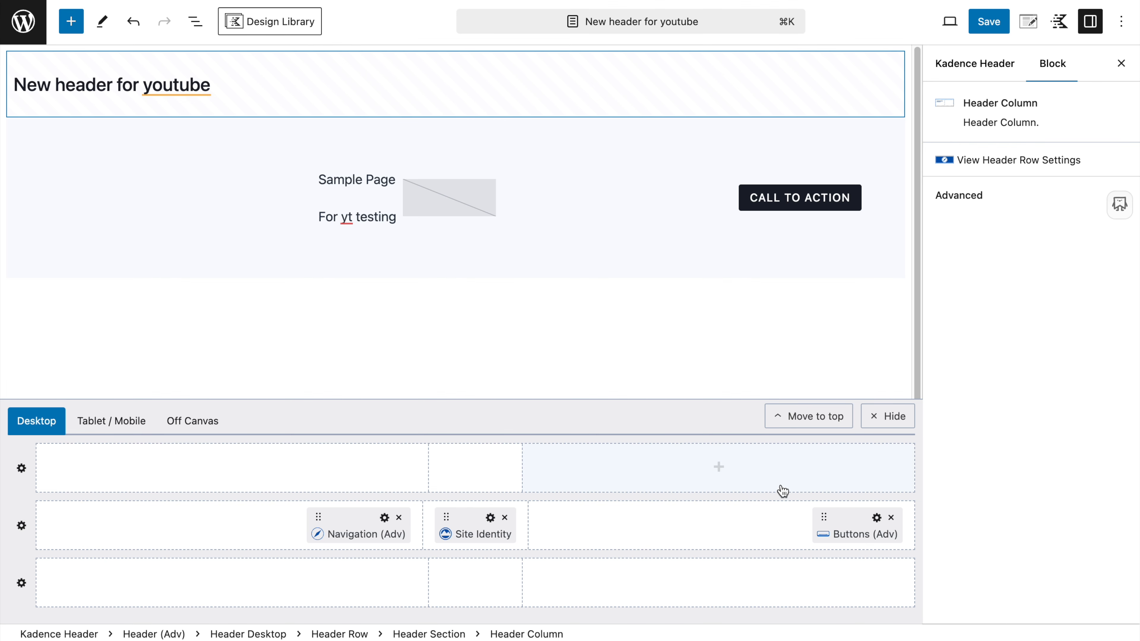
click(891, 517)
click(550, 359)
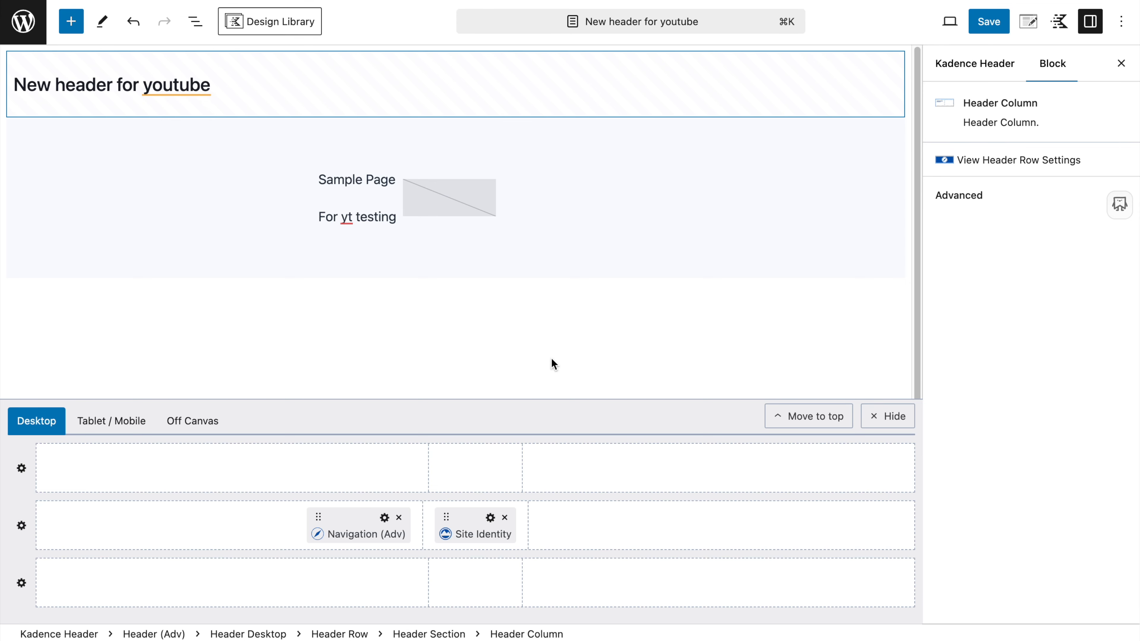
Step: Move Site Identity into the middle row's first section beside the navigation and set the row's layout config to Single Container
drag(444, 521, 241, 528)
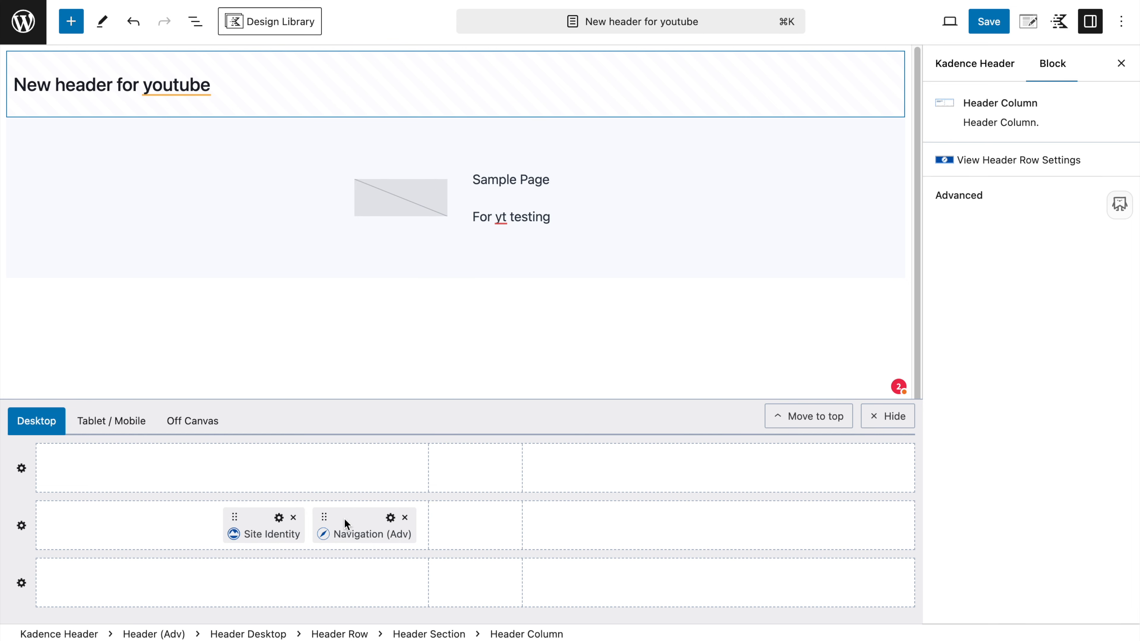
click(23, 529)
click(1079, 275)
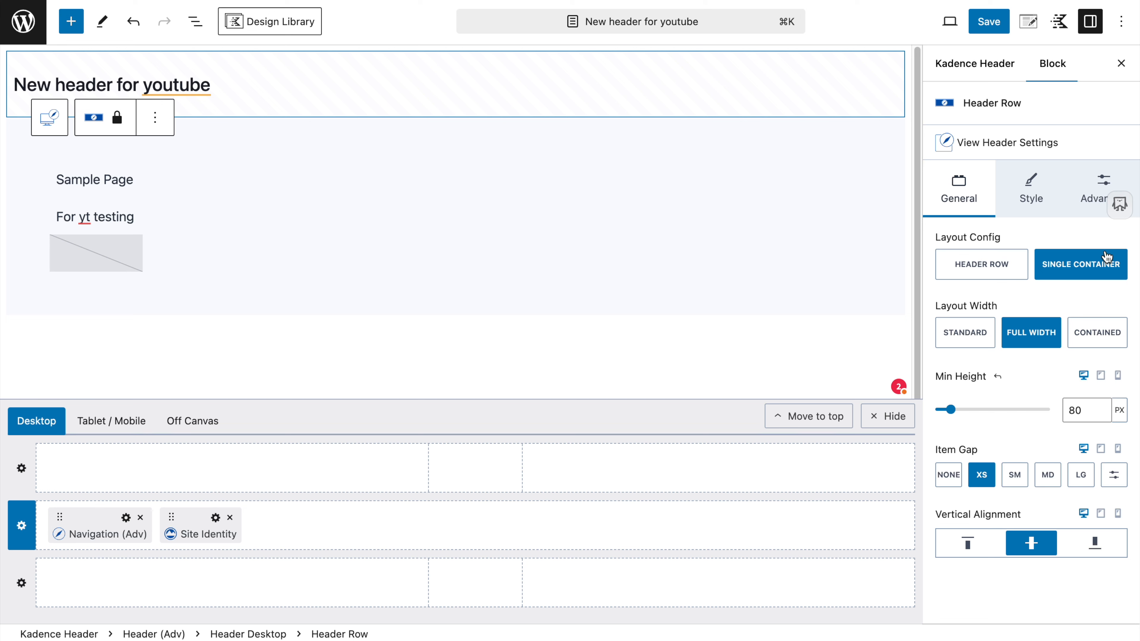
click(985, 271)
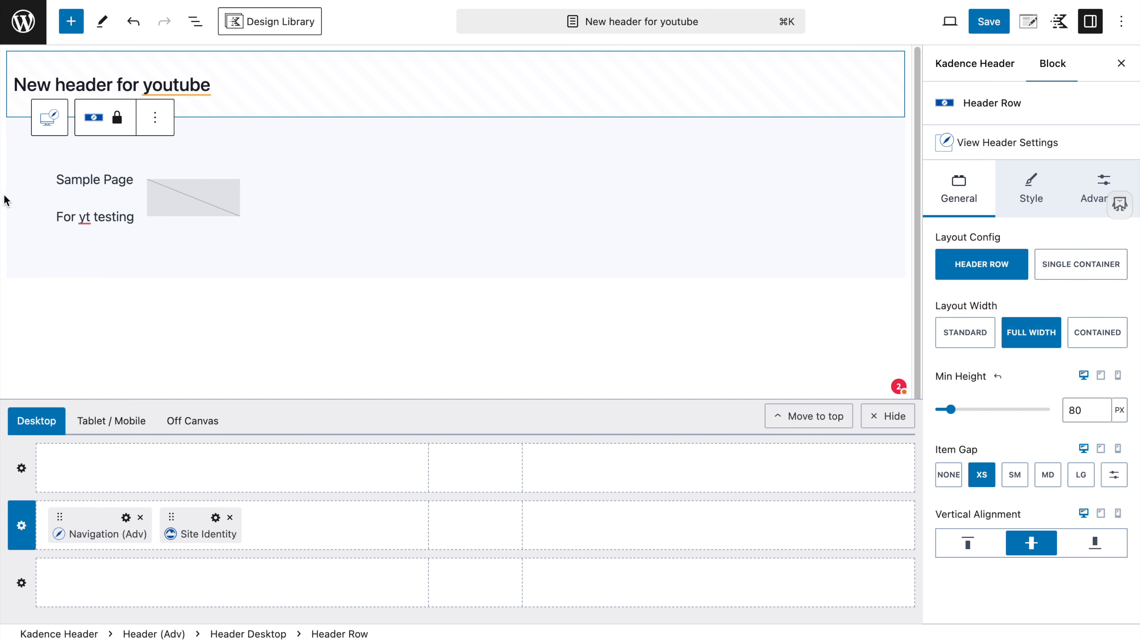
click(1084, 267)
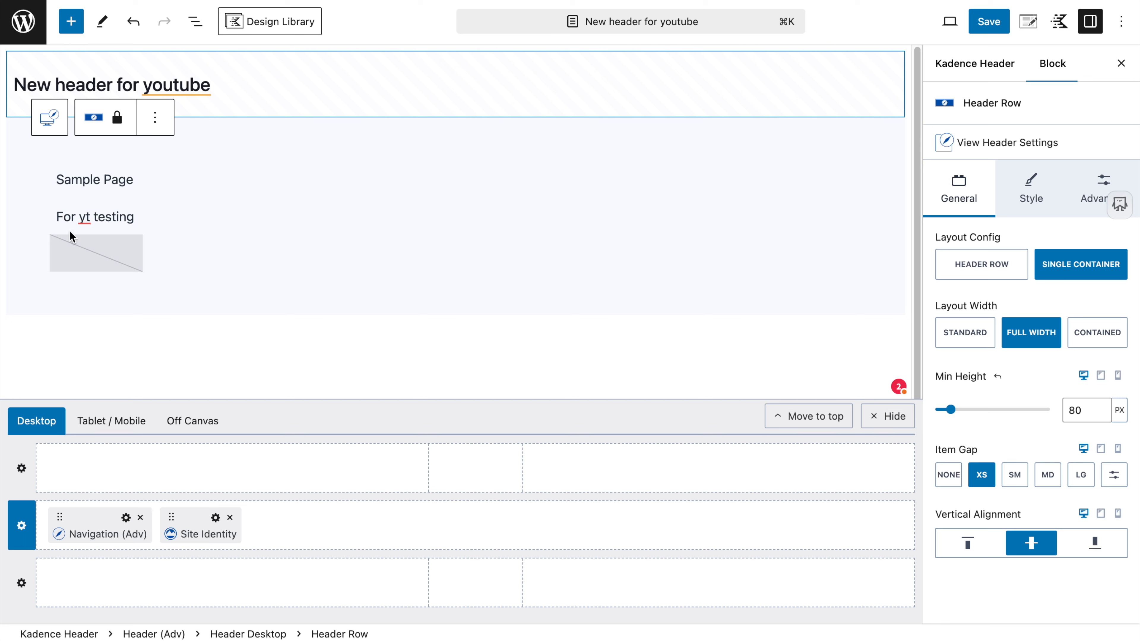
Step: Try the Horizontal desktop orientation on the Main menu navigation and set it back to Vertical
click(104, 179)
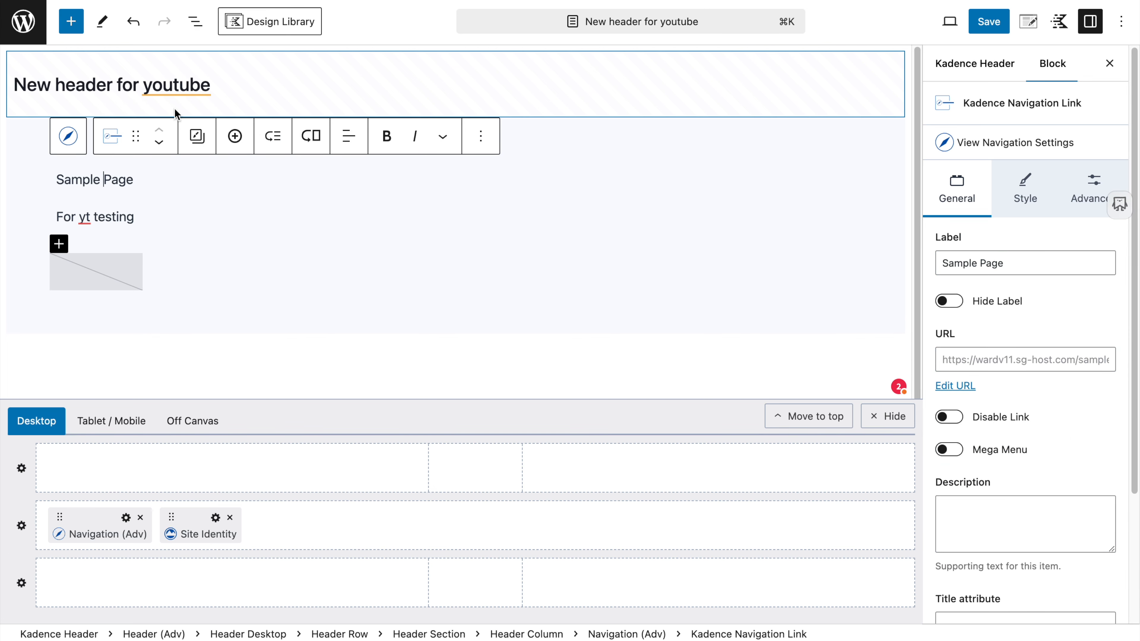
click(68, 136)
scroll(1023, 368, down, 2)
scroll(1023, 368, down, 1)
click(969, 333)
click(967, 314)
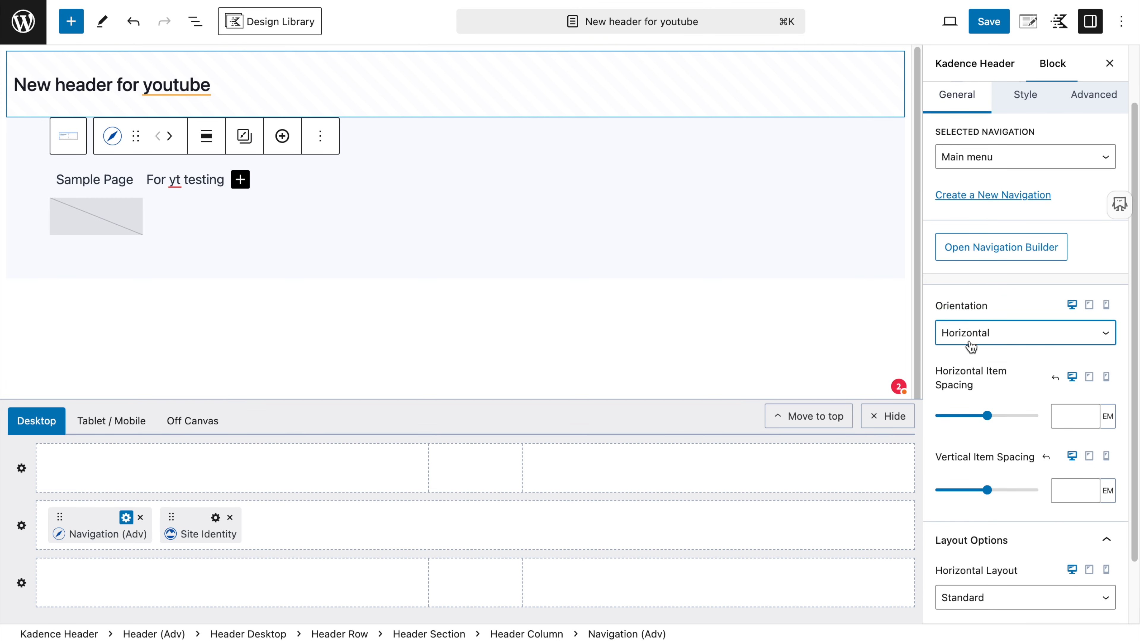
click(967, 335)
click(969, 349)
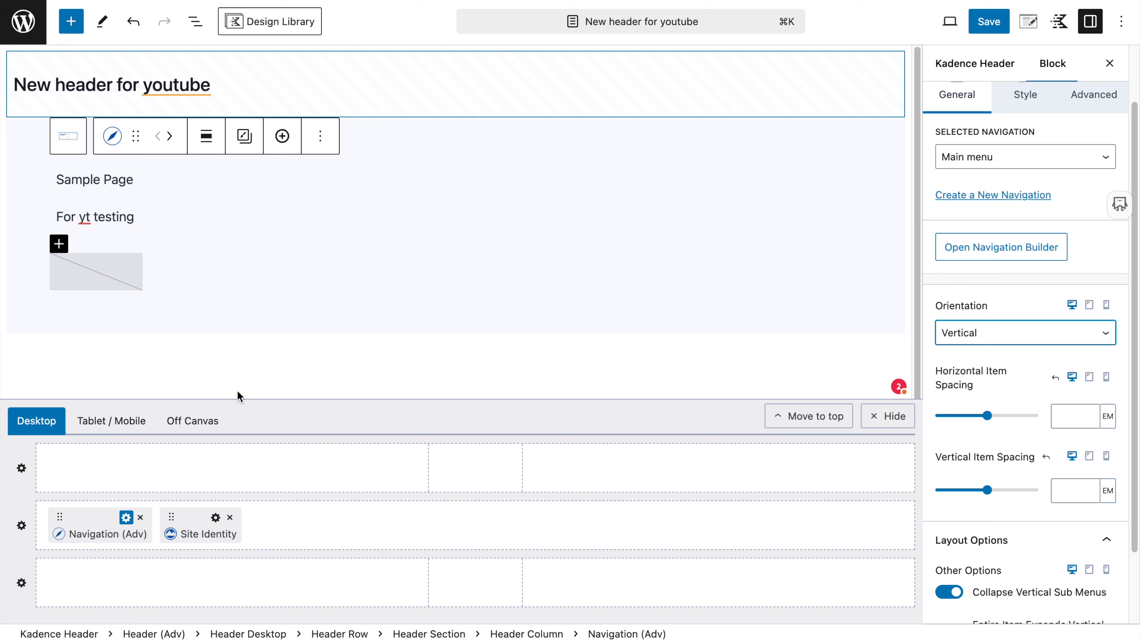
Step: Add an Image (Adv) block to the middle row using the blue headphone picture from the media library
click(325, 544)
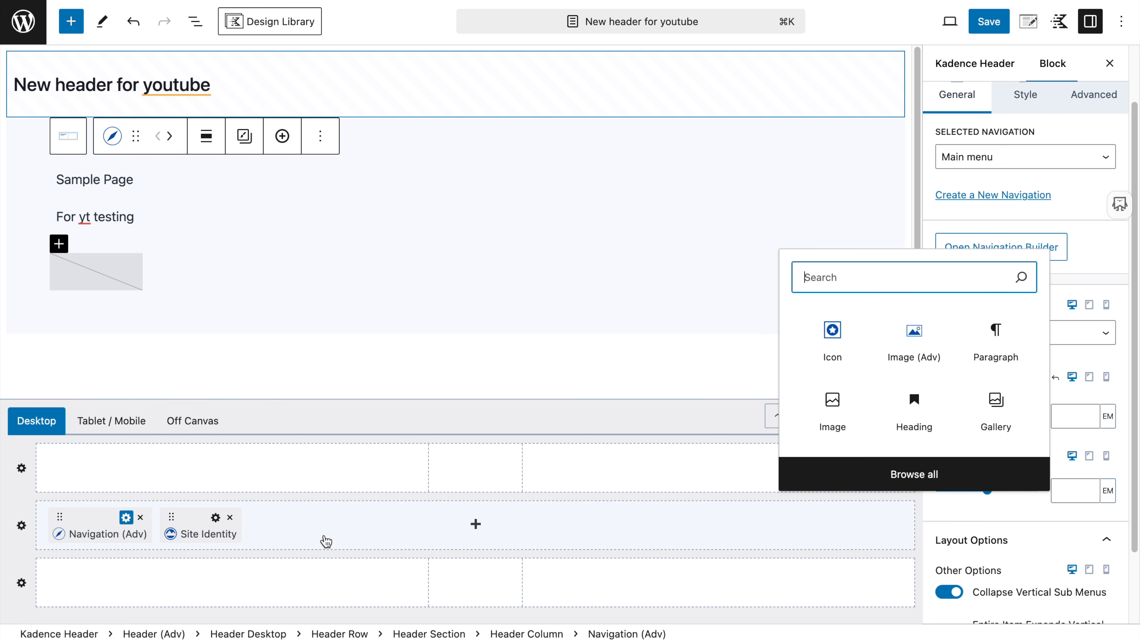
click(903, 345)
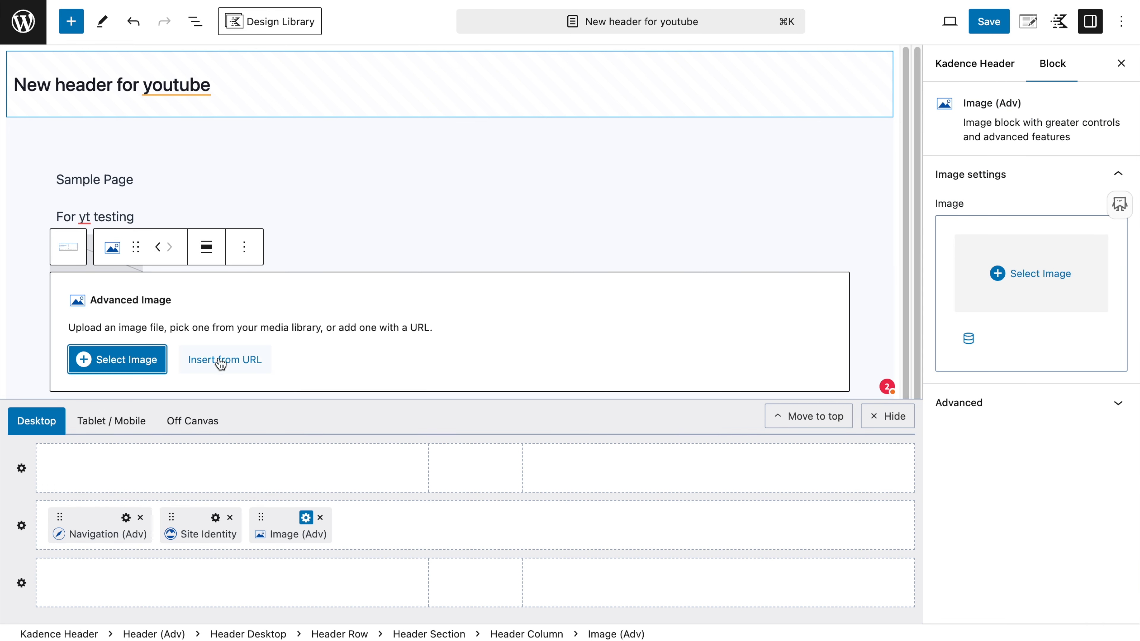
click(119, 358)
click(93, 202)
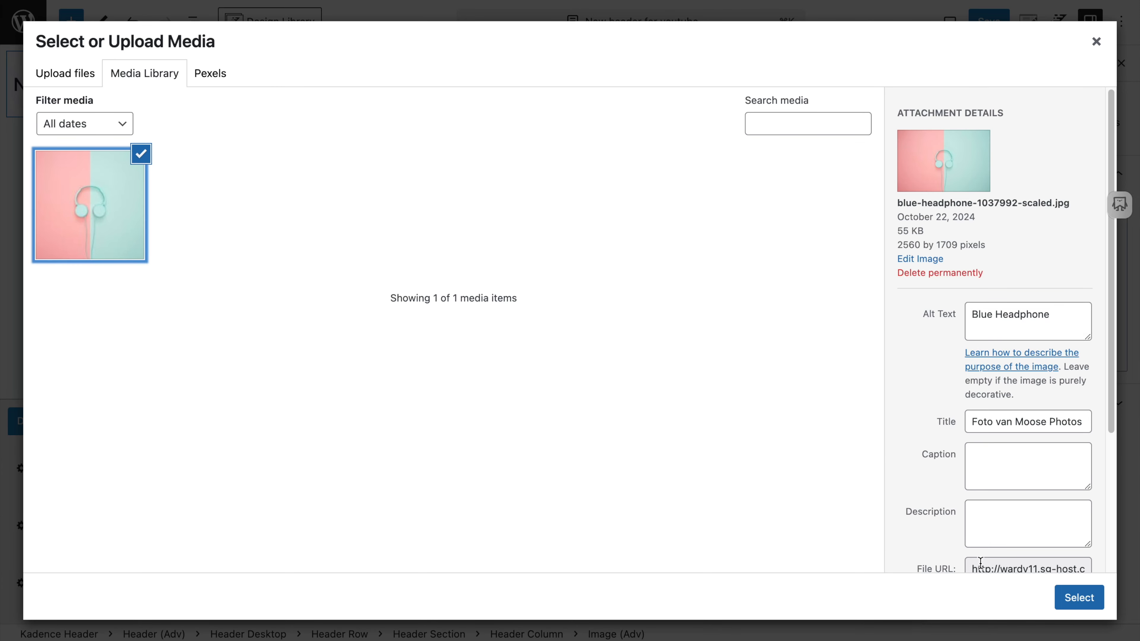
scroll(980, 563, down, 5)
click(952, 471)
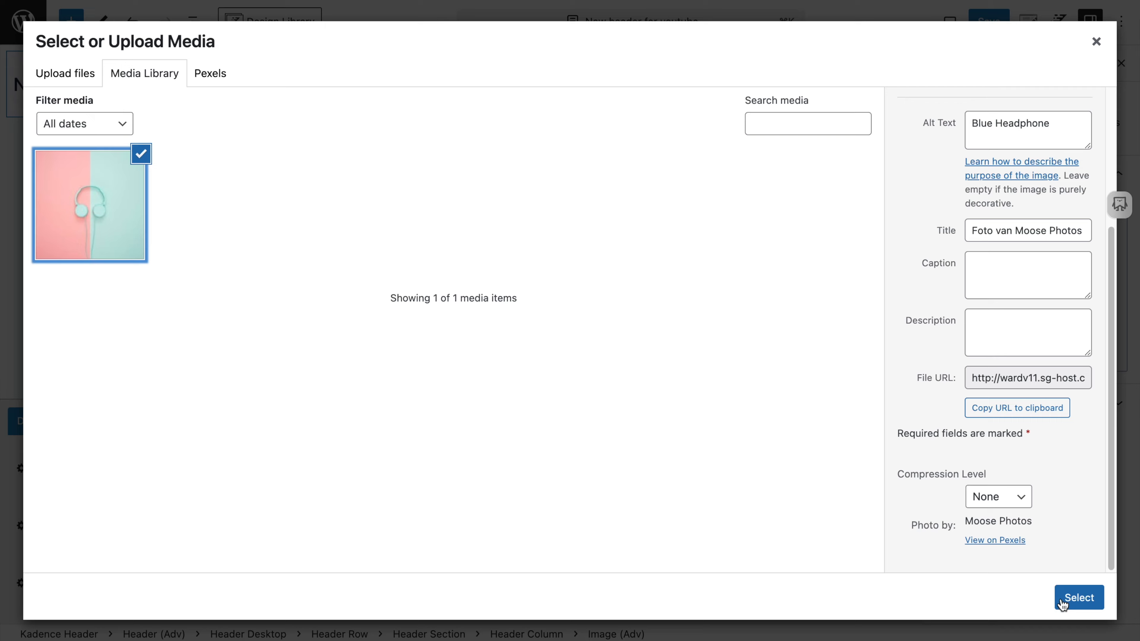
click(1061, 600)
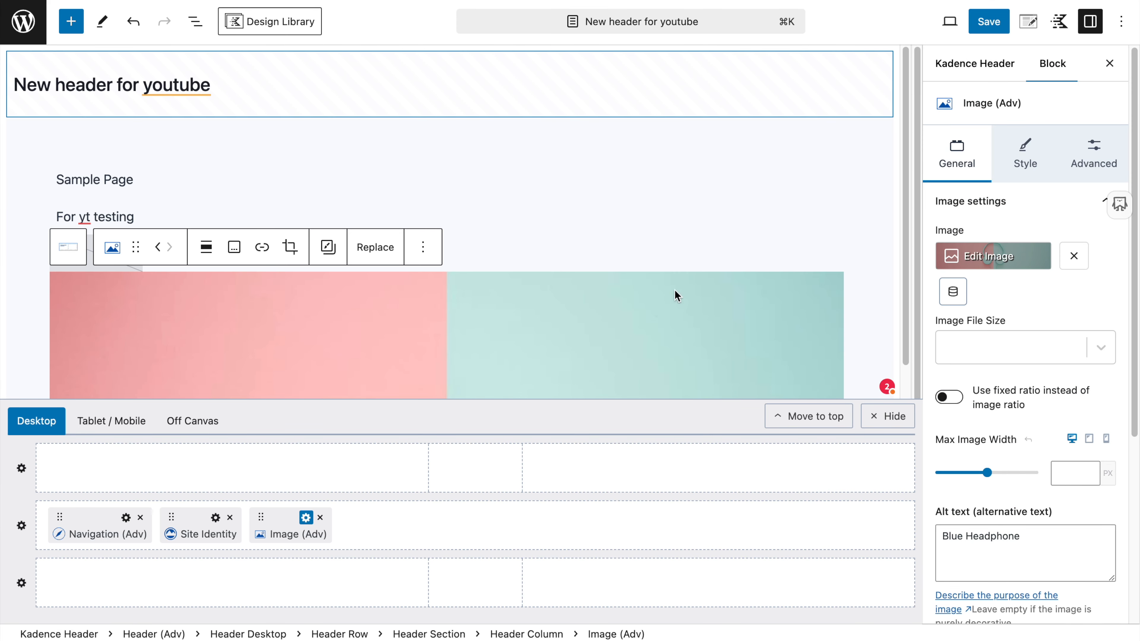
Step: Shrink the header image freehand and set its image file size to medium (300x200)
scroll(845, 346, down, 4)
drag(839, 300, 189, 297)
click(998, 359)
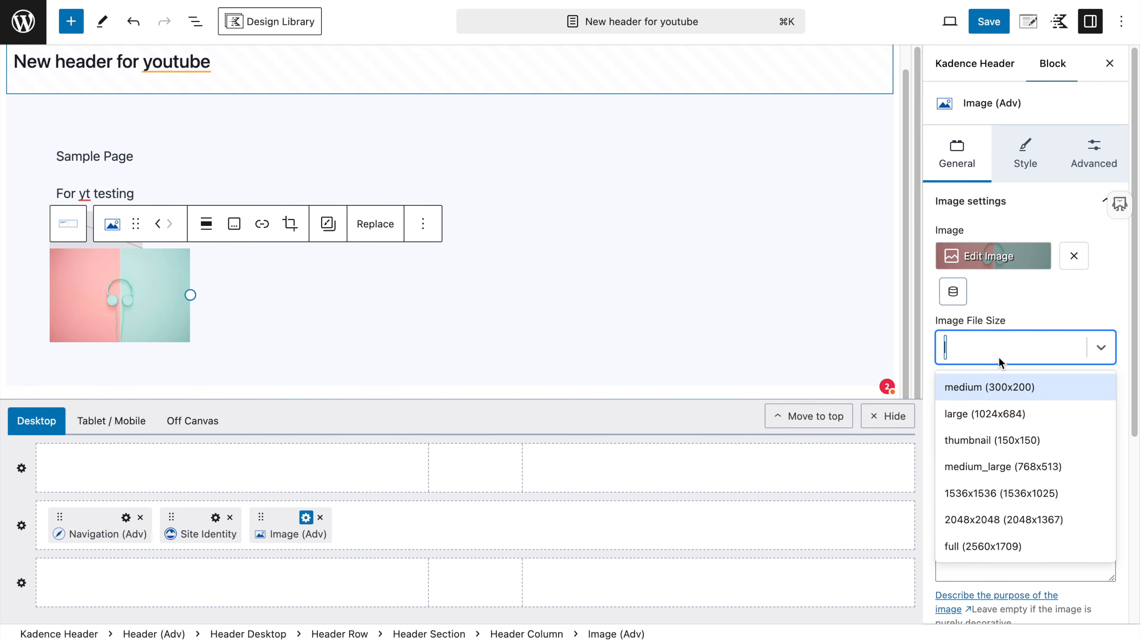
click(989, 387)
Step: Set the header image's maximum desktop width to 200 px
scroll(1018, 395, down, 3)
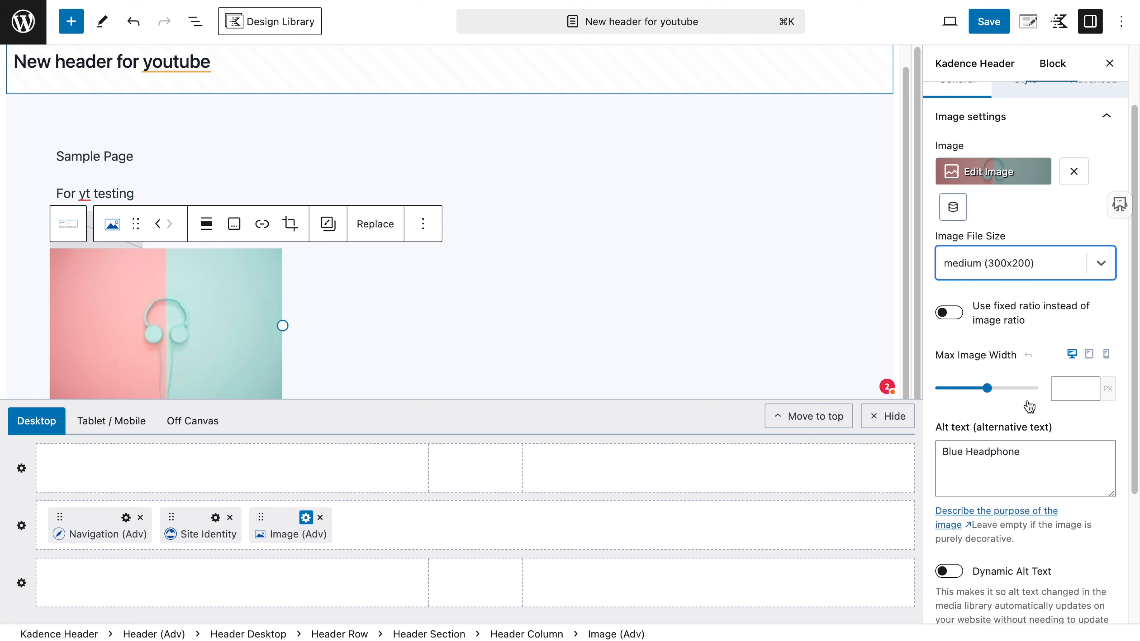
scroll(1015, 373, down, 1)
click(1067, 317)
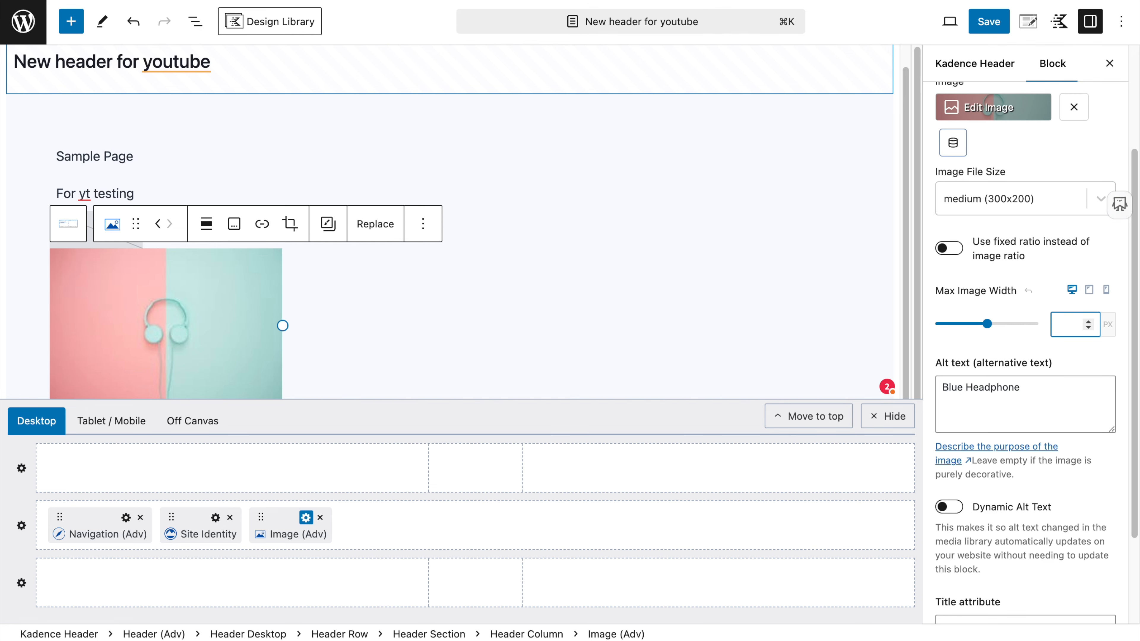
text(200)
click(1045, 282)
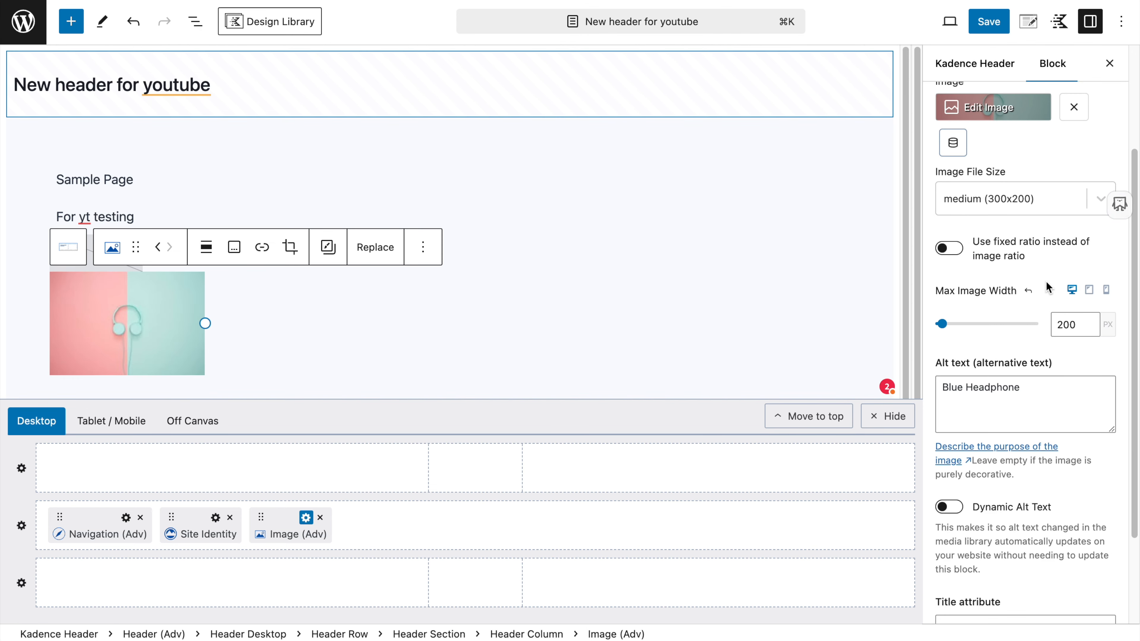
Step: Set the header image's link to "#" and save the header
scroll(1046, 287, down, 3)
click(979, 603)
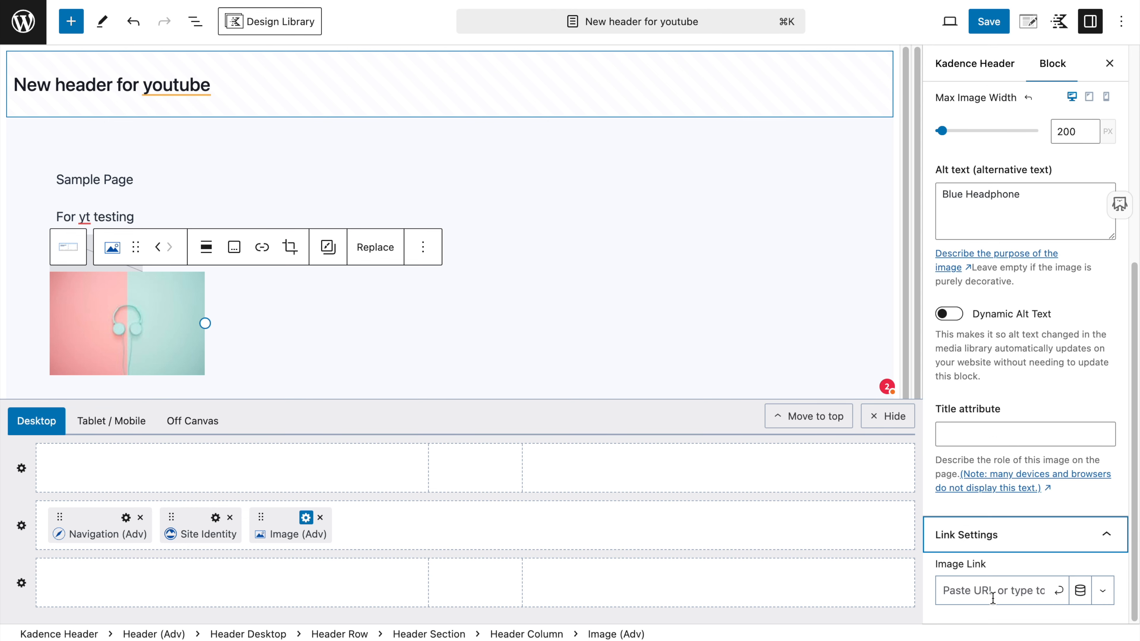
click(946, 584)
text(#)
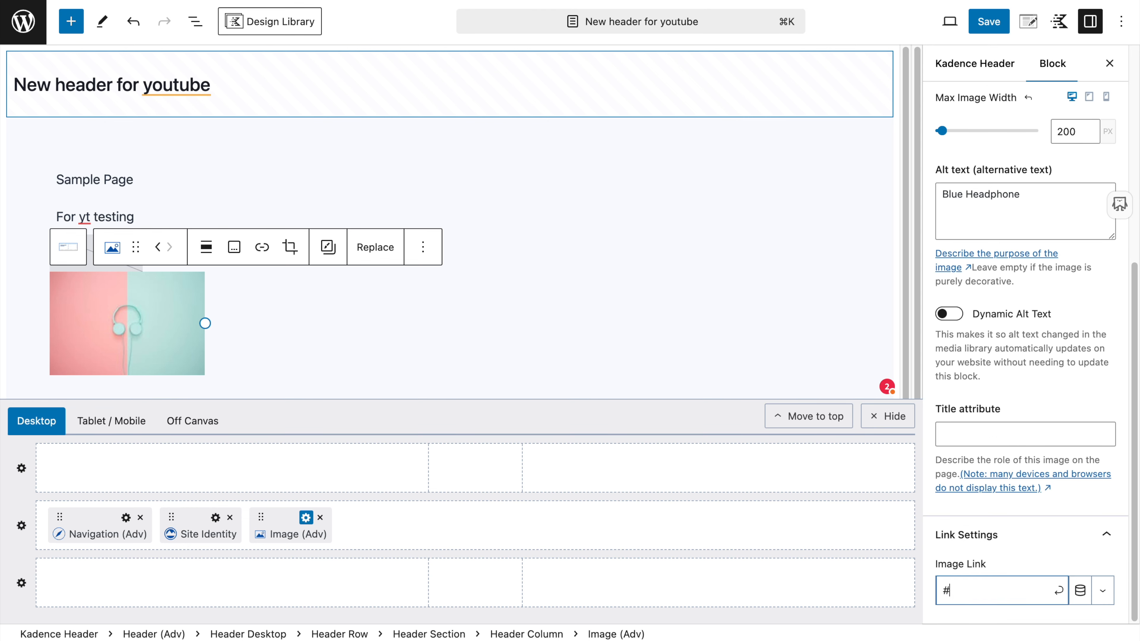
click(1059, 590)
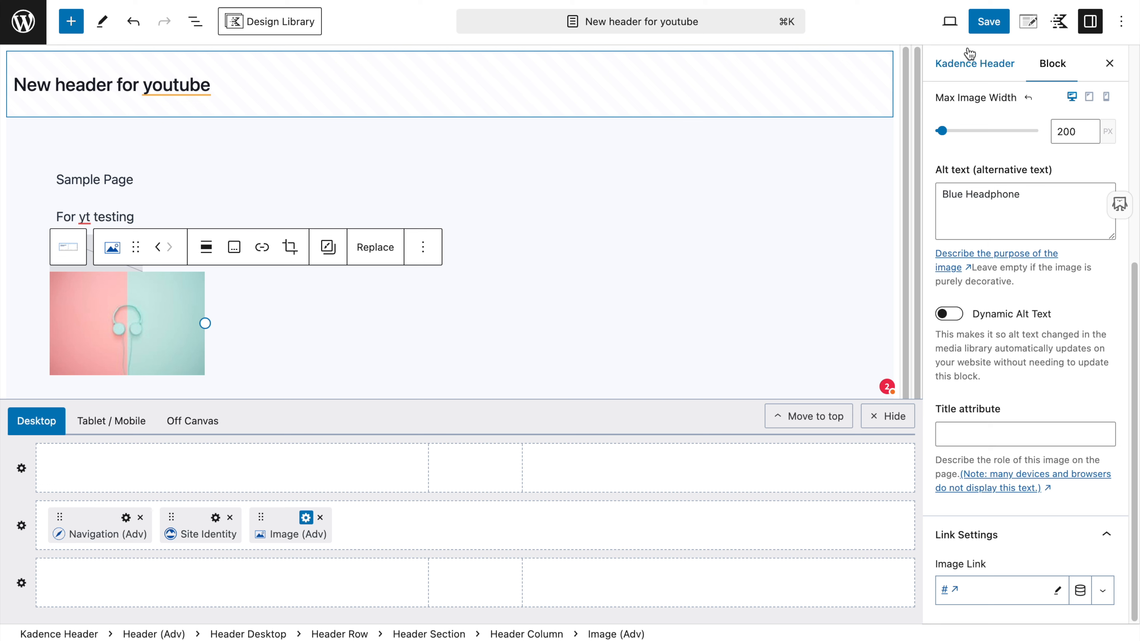
click(987, 22)
click(986, 23)
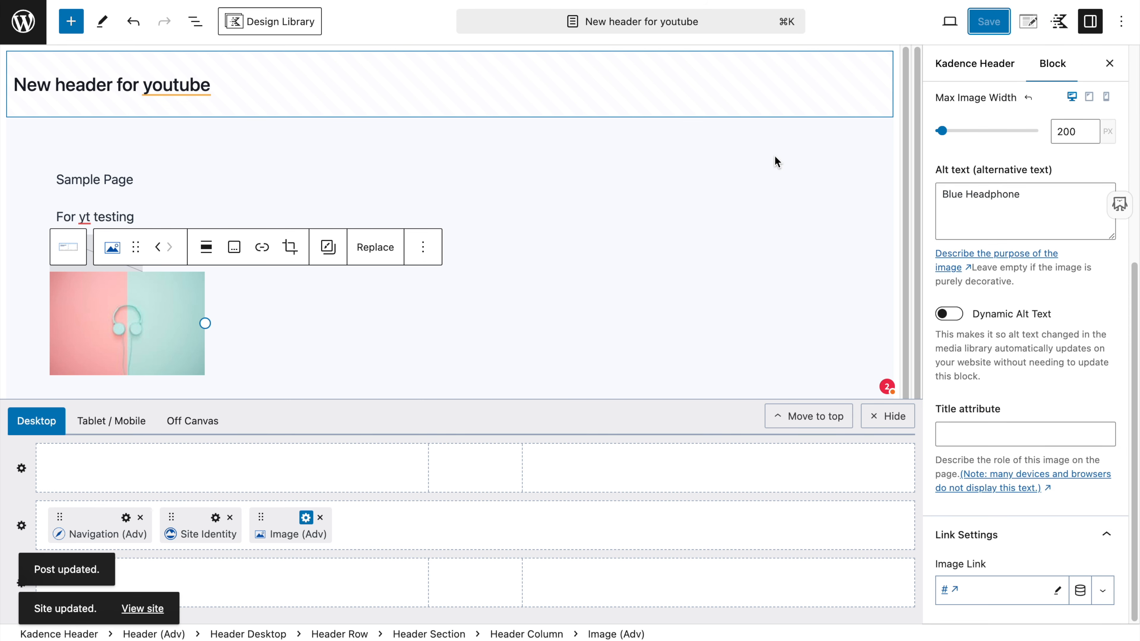
Step: Go to the WordPress admin's Pages area and create a new page
right_click(21, 36)
click(30, 39)
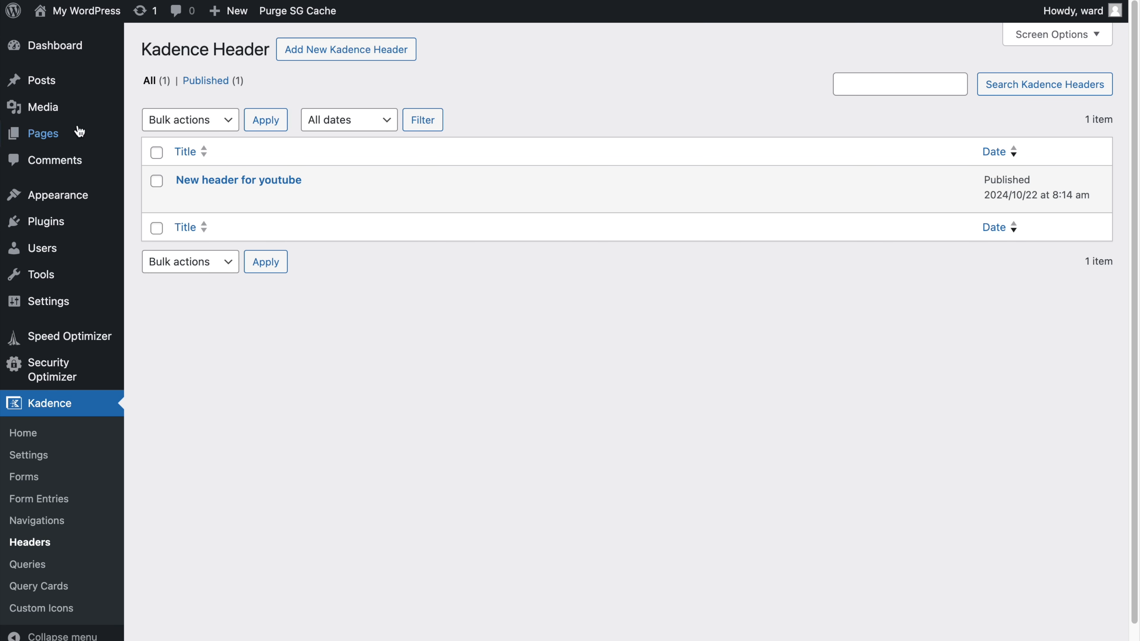
click(76, 134)
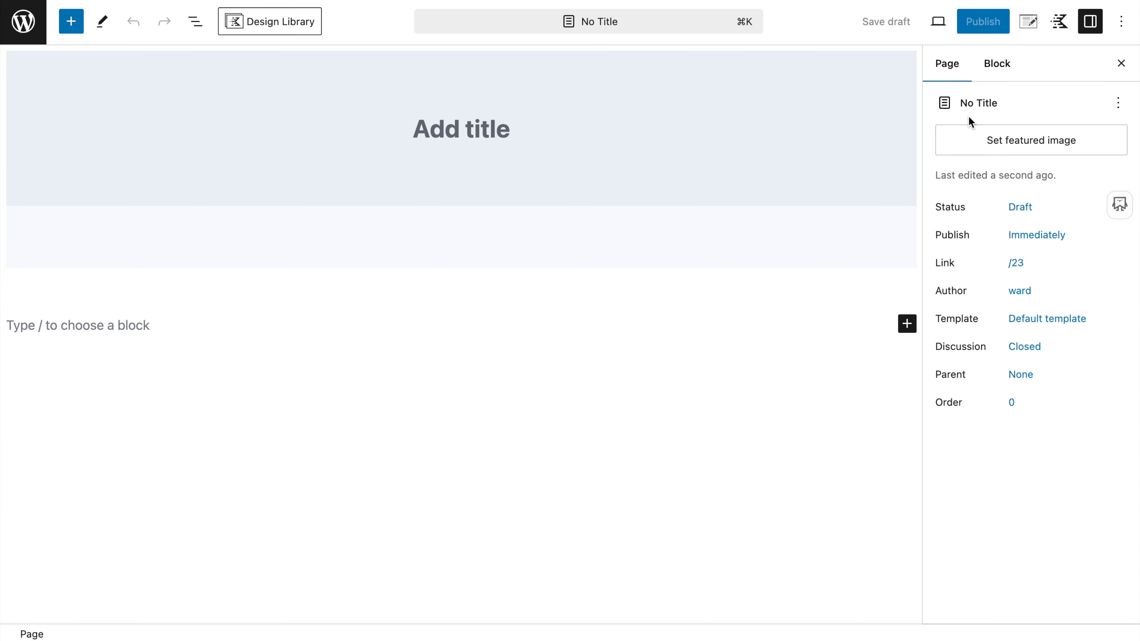
Step: Disable the header, page title and transparent header in the new page's settings
click(1028, 21)
scroll(957, 362, down, 3)
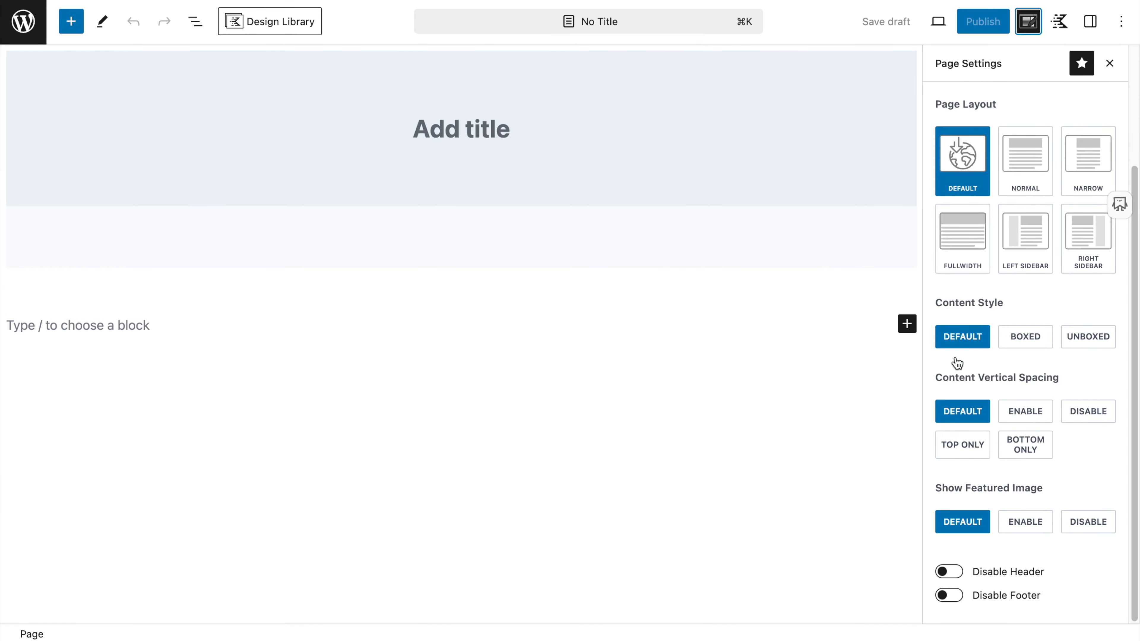
click(948, 571)
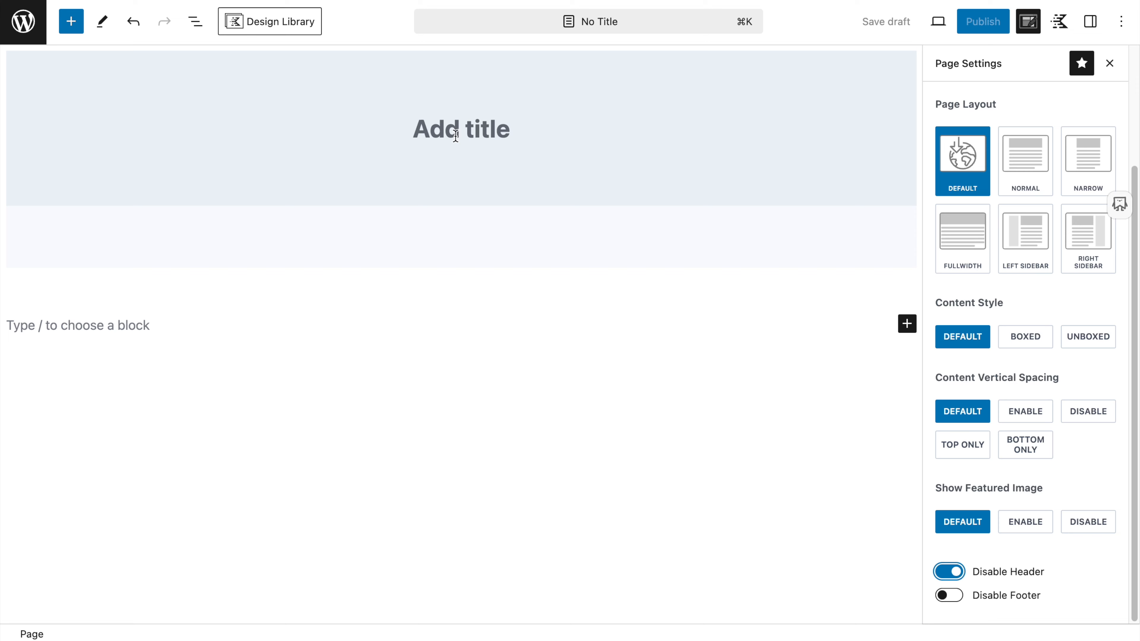
scroll(1027, 199, up, 3)
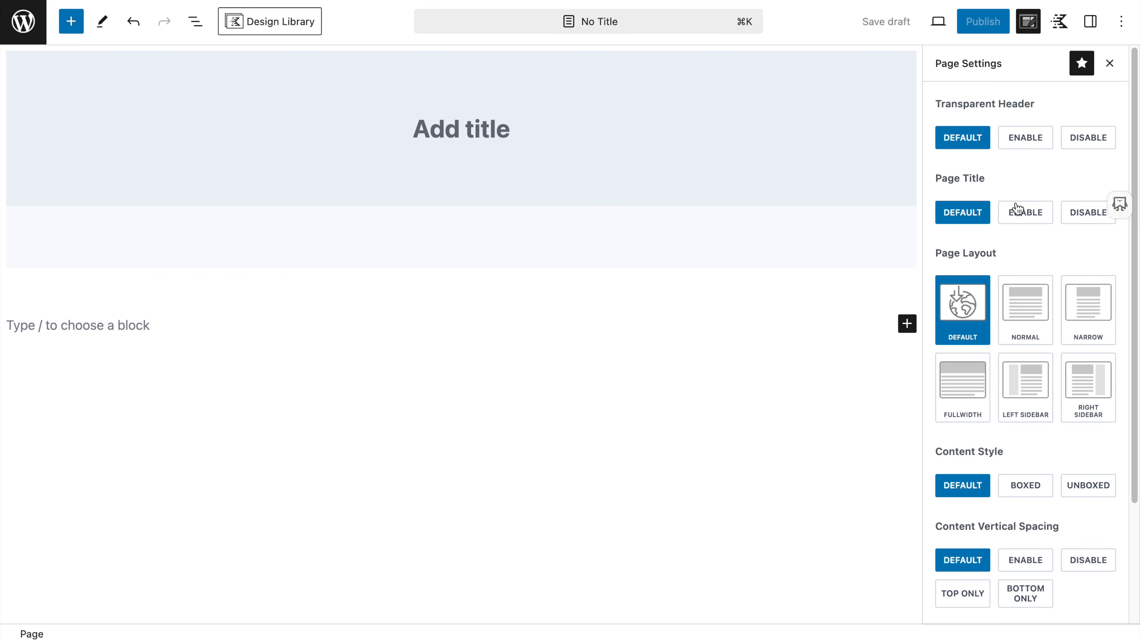
click(1077, 214)
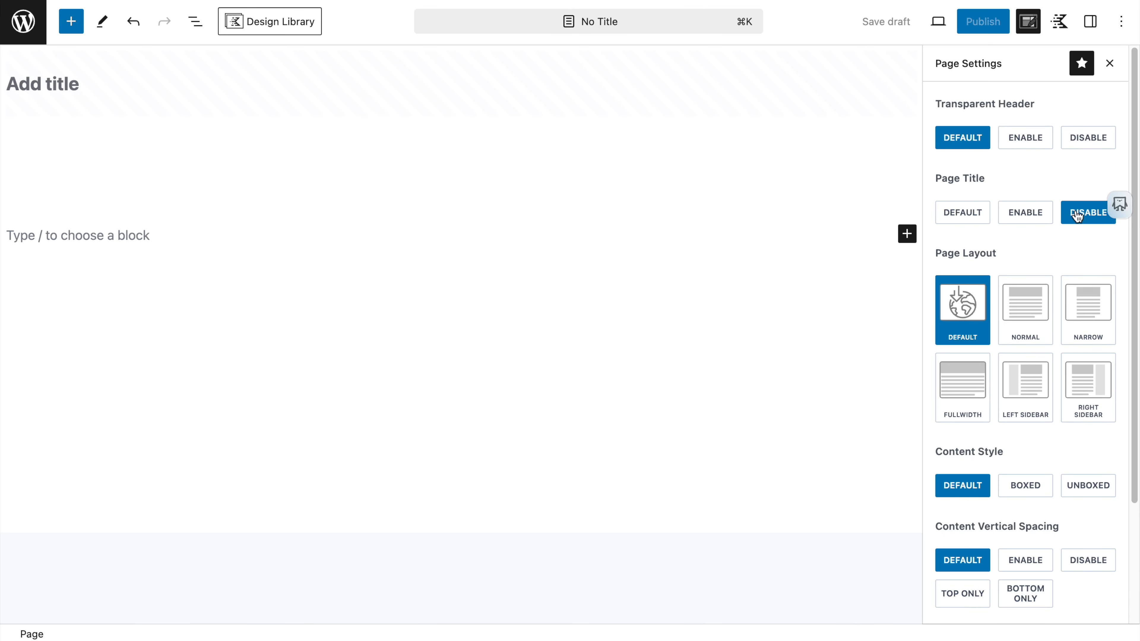
click(1084, 143)
Step: Set the page layout to Fullwidth and the content style to Unboxed
scroll(1074, 247, down, 3)
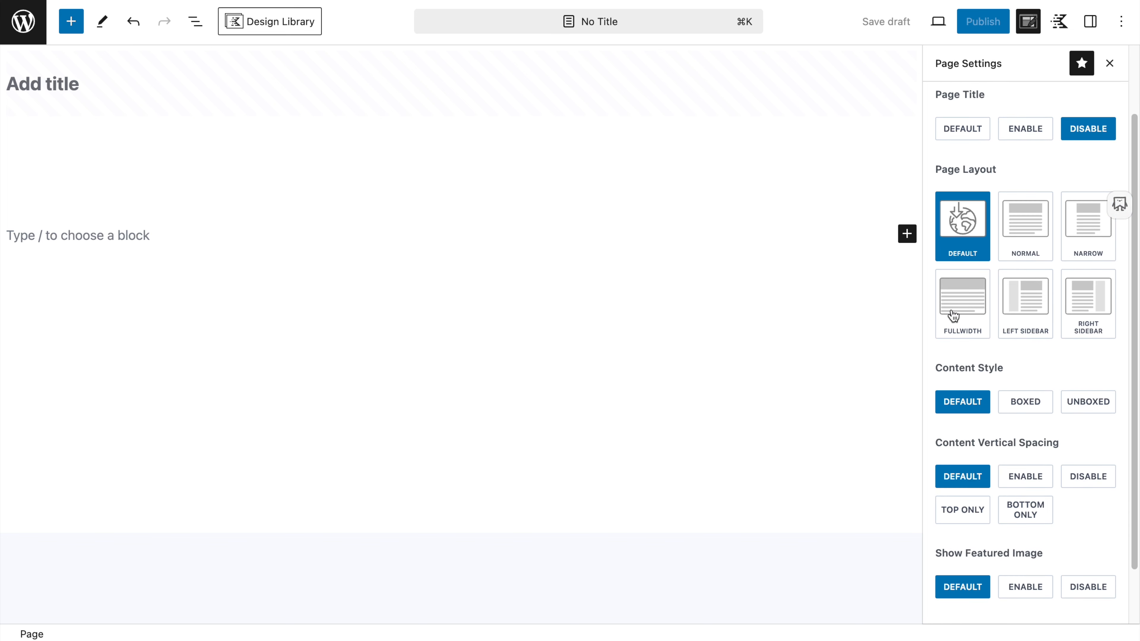
click(953, 316)
scroll(1001, 426, down, 2)
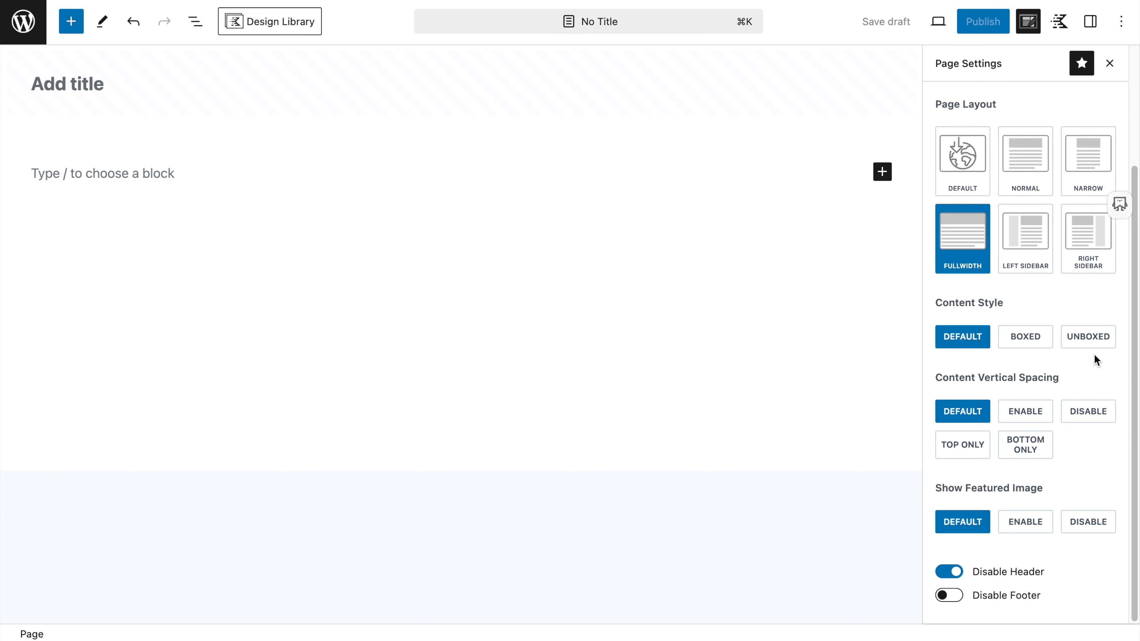
click(1094, 343)
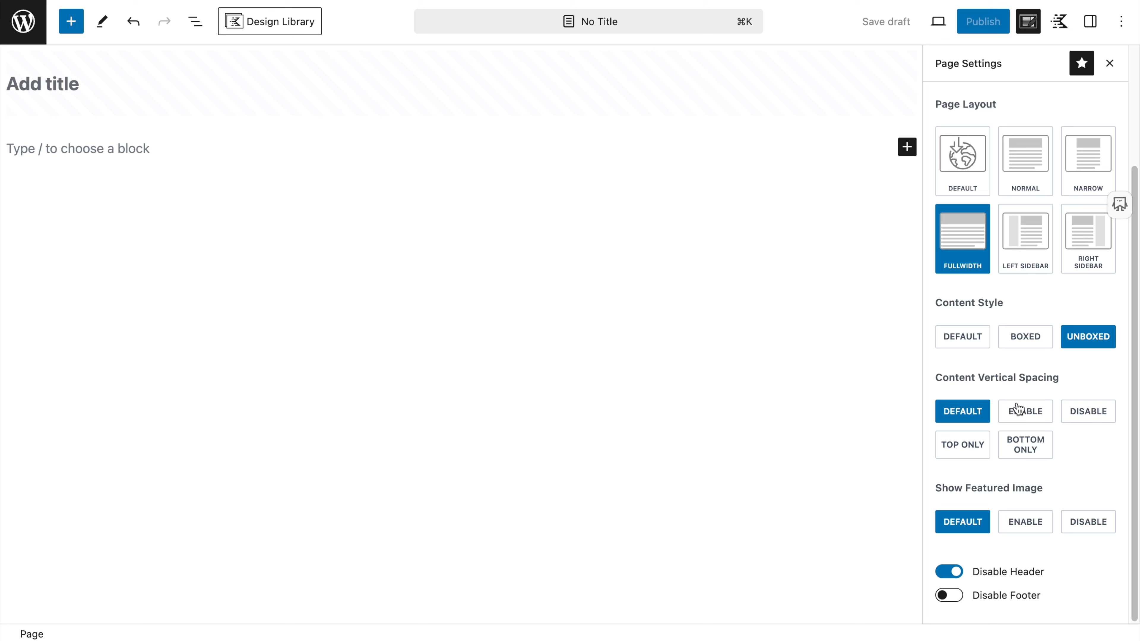
Step: Set the page's content vertical spacing to Bottom Only and close the page settings
click(1027, 449)
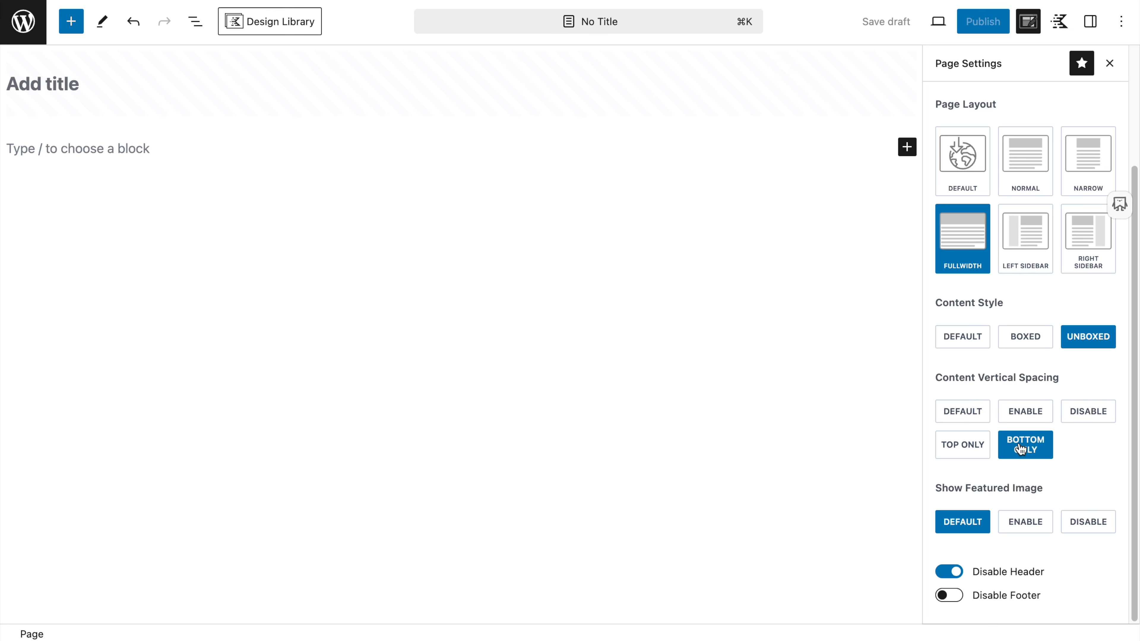
scroll(996, 314, up, 3)
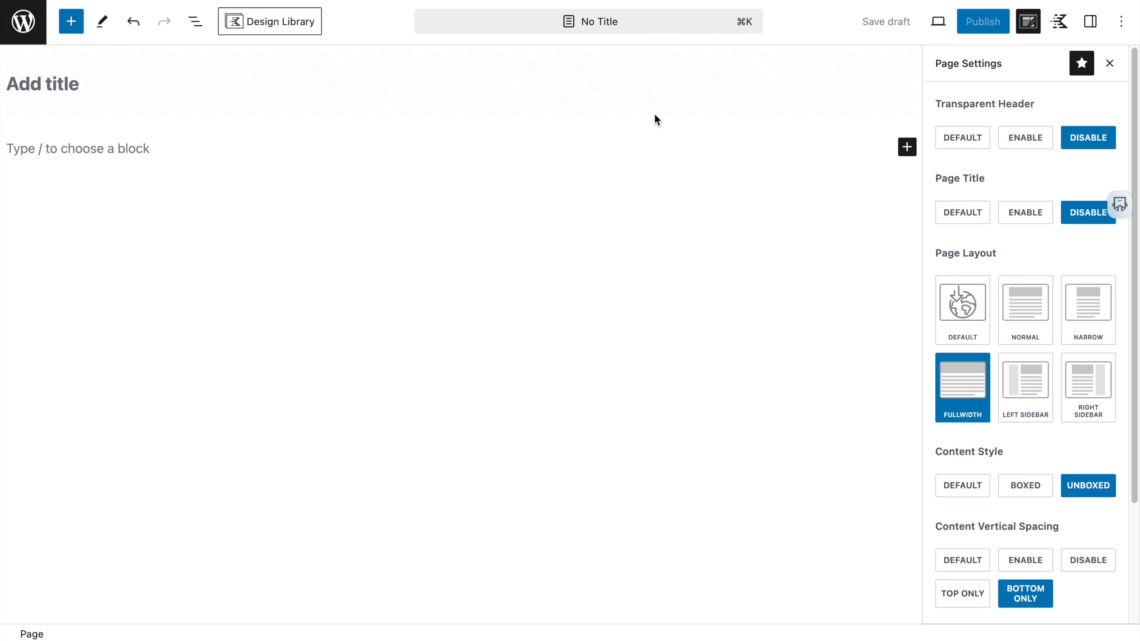
click(1109, 63)
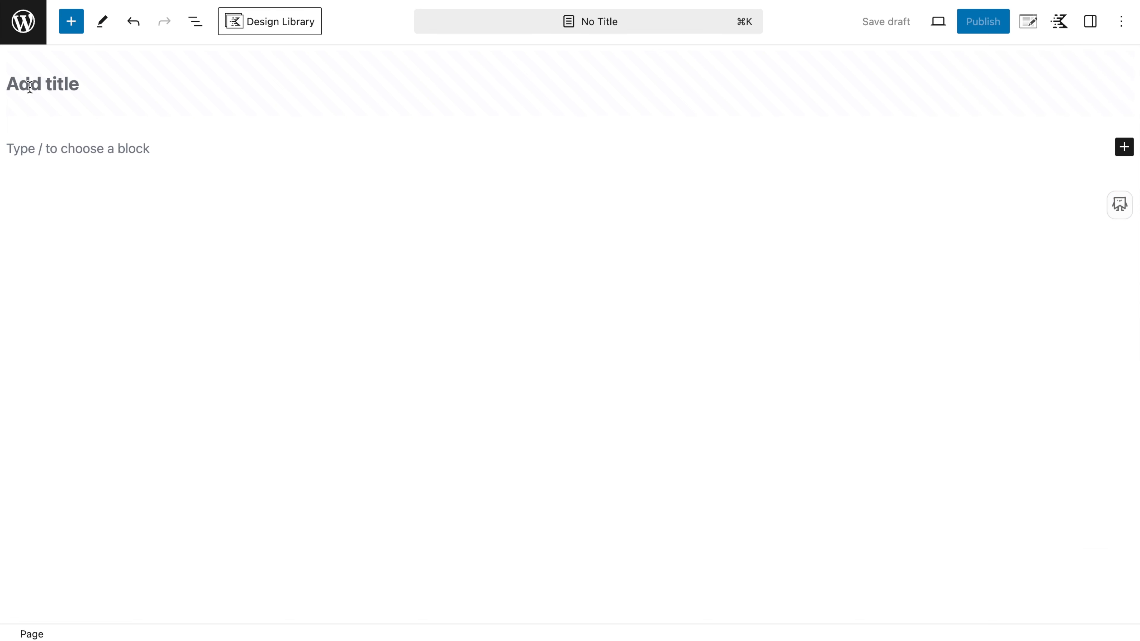
Step: Title the page "Demo page with cool header" and start an empty block below the title
text(Demo pa)
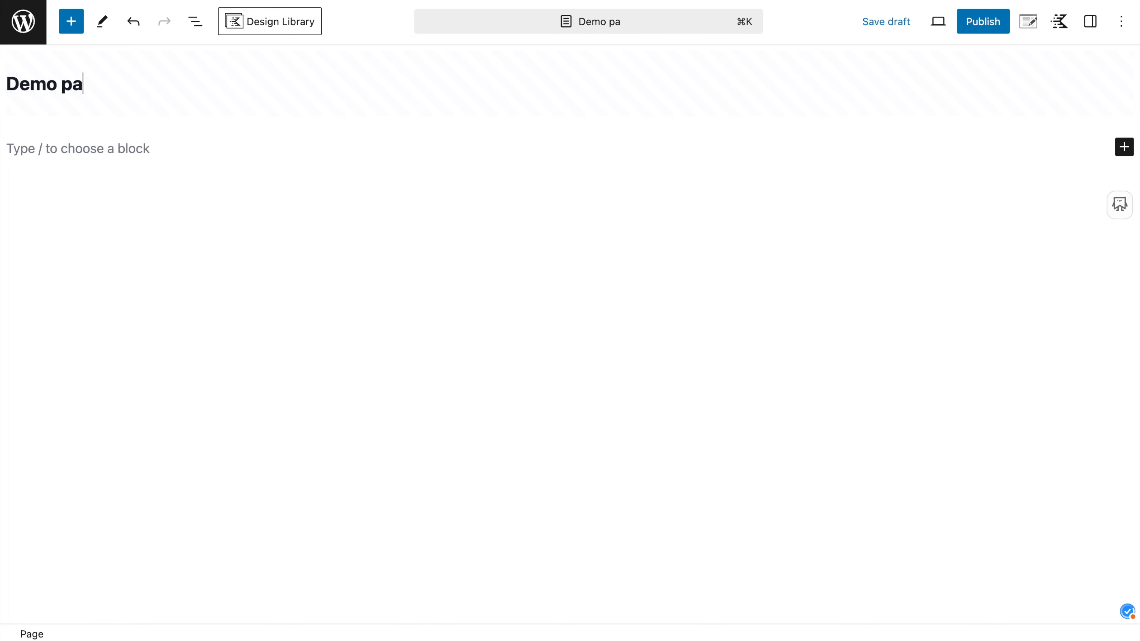
text(ge with cool header)
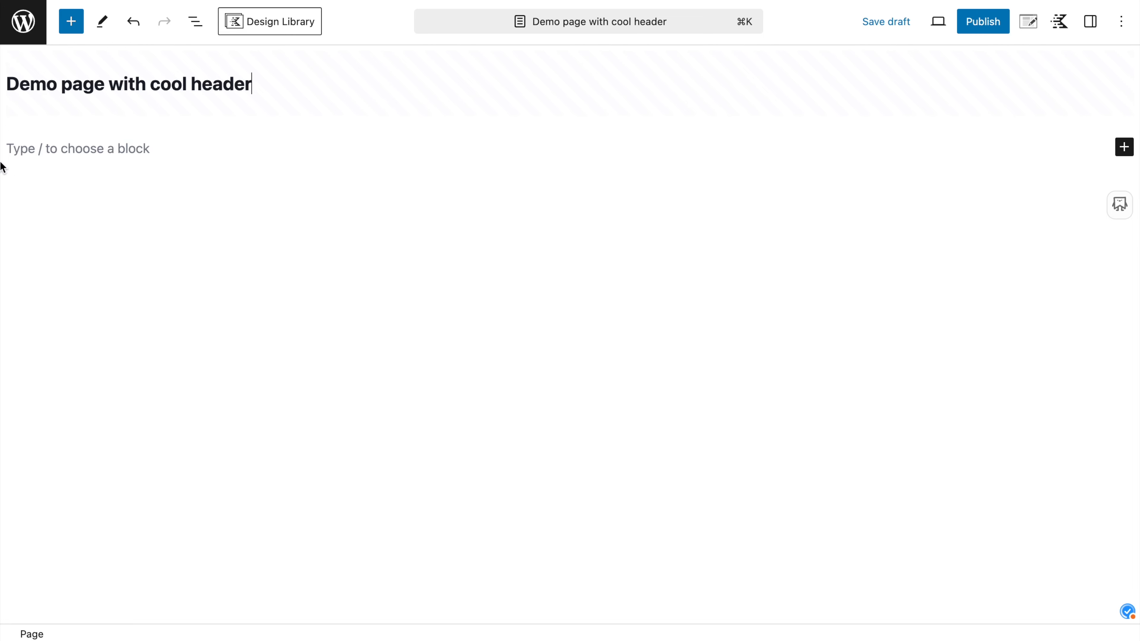
key(Return)
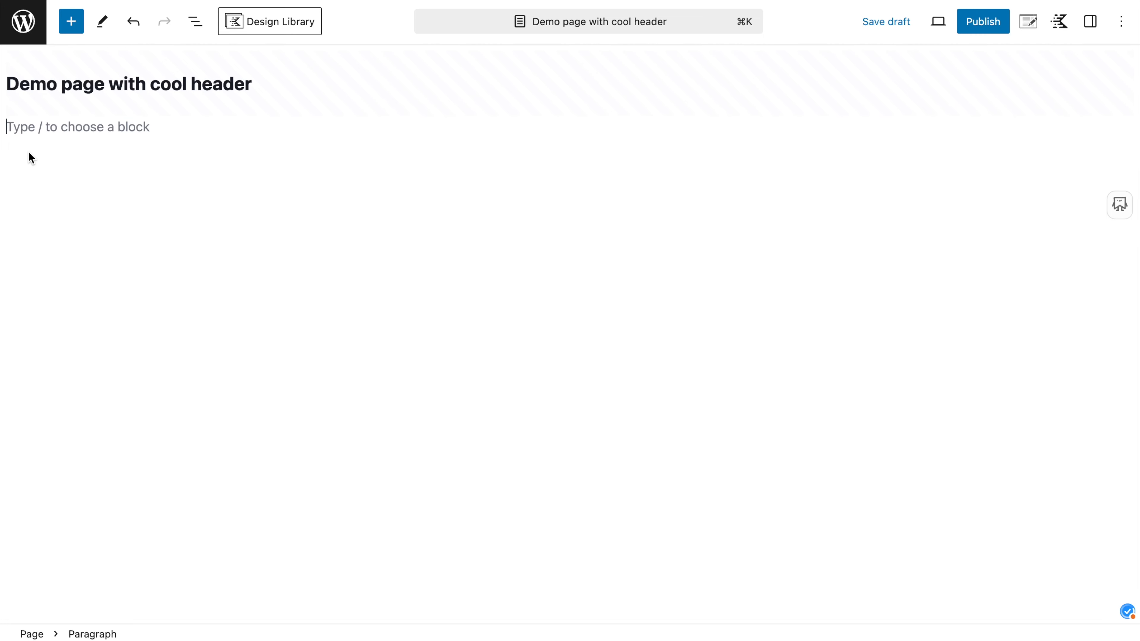
Step: Insert a two-column Row Layout block and resize its columns to 25% and 75%
text(/row)
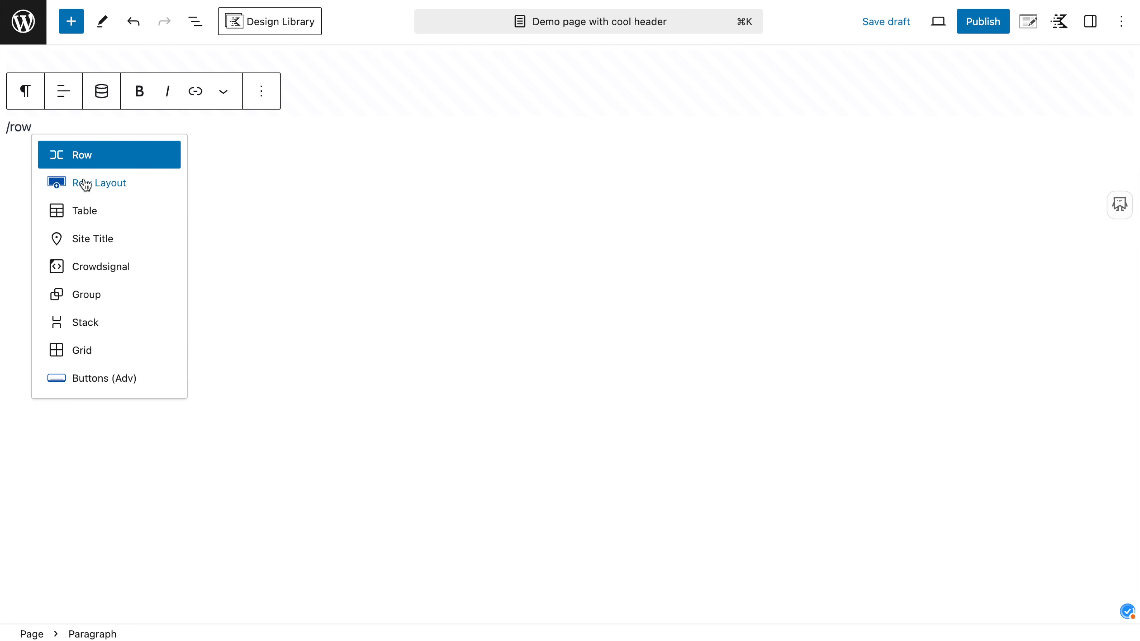
click(85, 182)
click(469, 189)
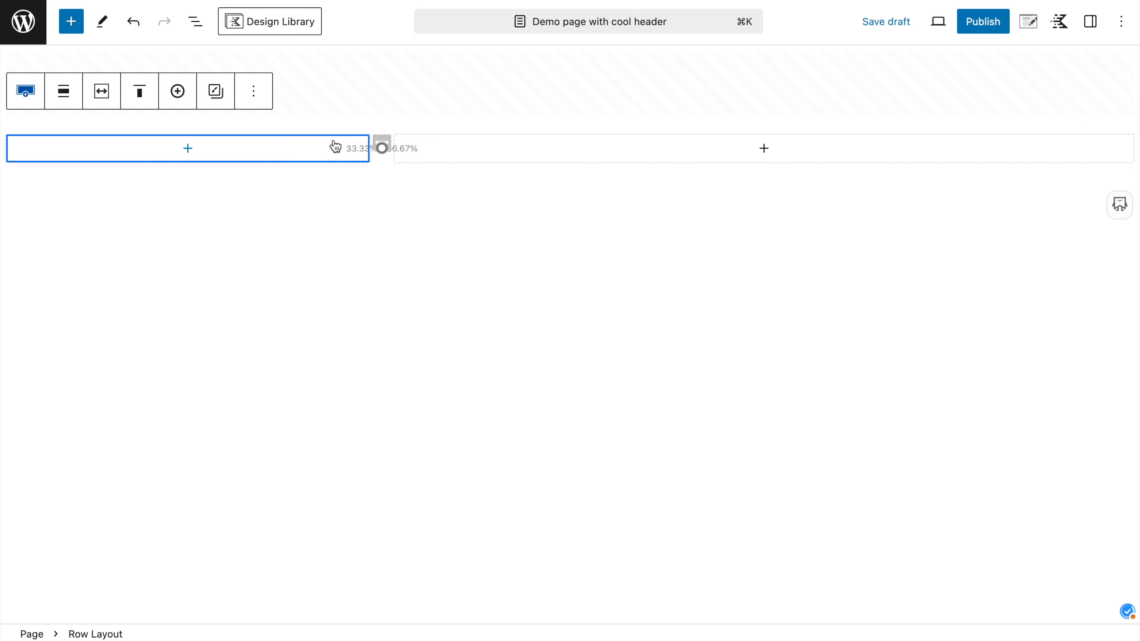
drag(382, 155, 298, 155)
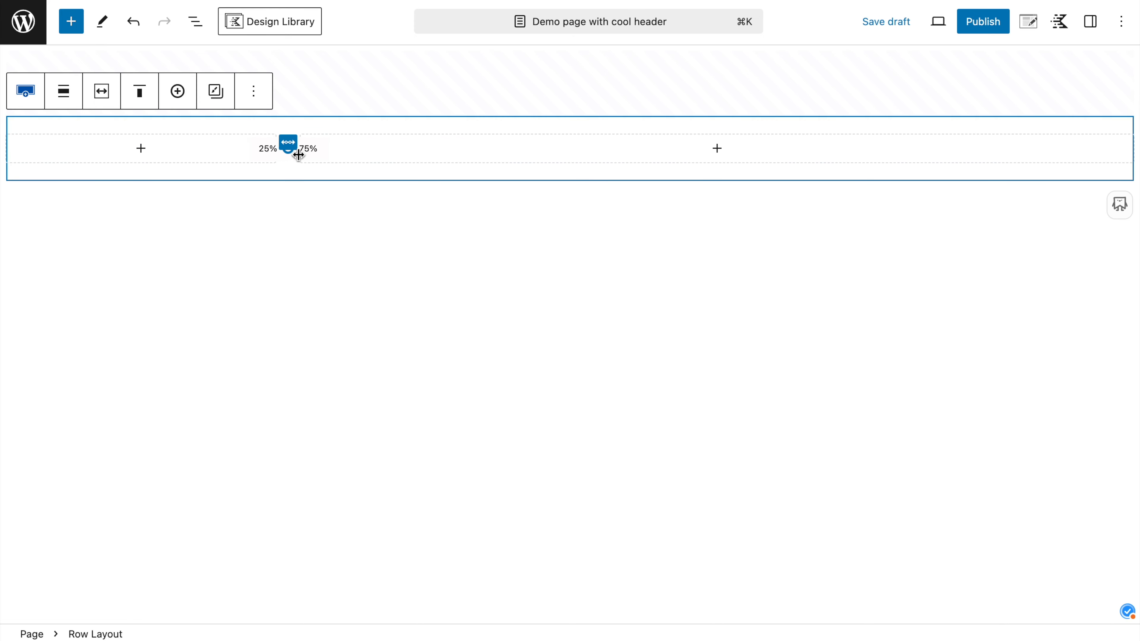
Step: Add a nested Row Layout in the wide column and insert the Hero 63 pattern from the Design Library
click(588, 150)
click(785, 254)
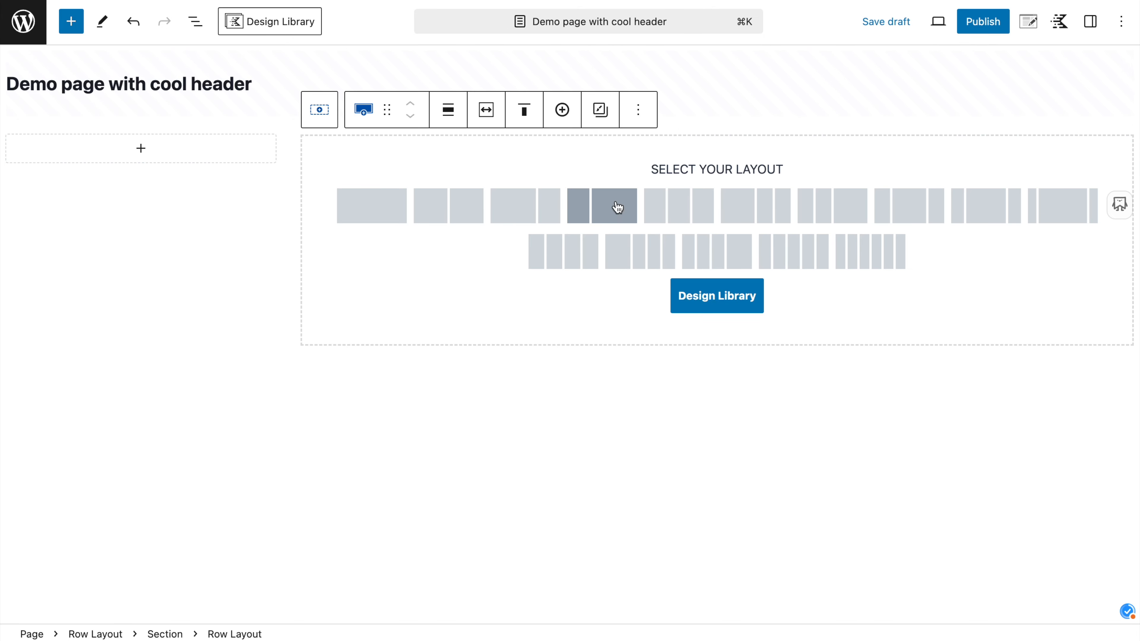
click(254, 23)
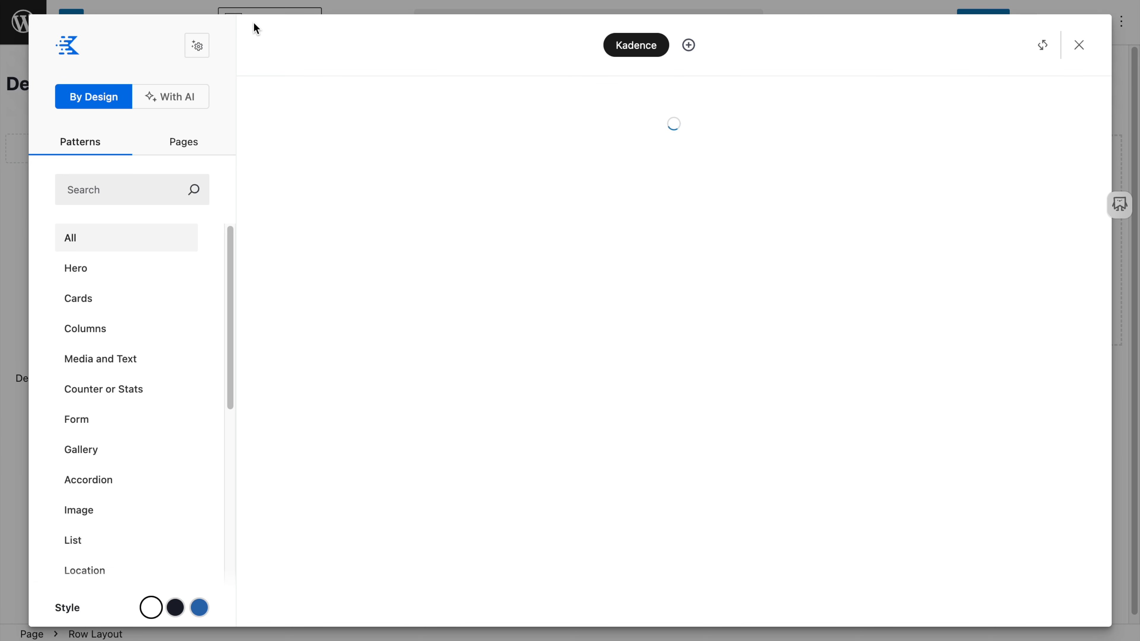
click(96, 276)
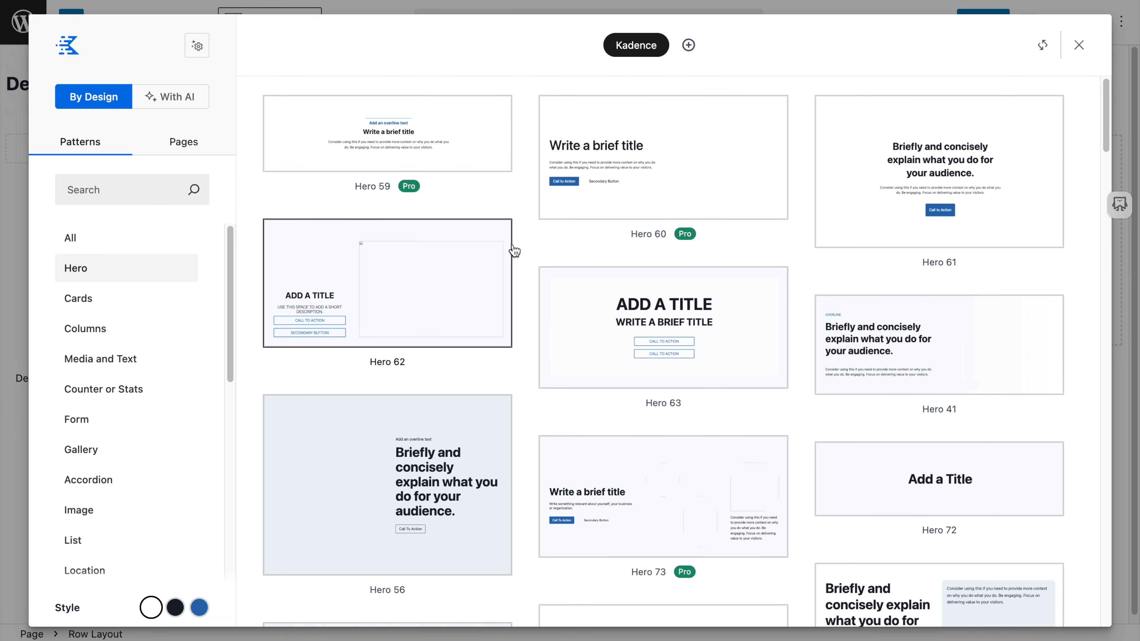
click(670, 347)
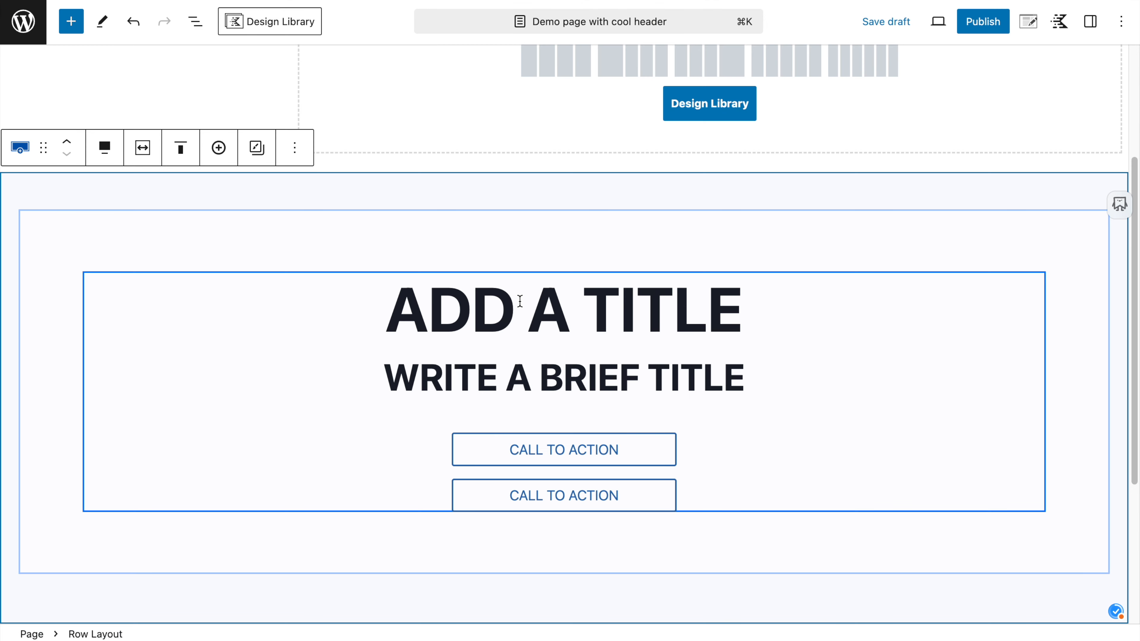
Step: Give the nested row a single-column layout and move the hero pattern's inner content row into it
scroll(519, 300, up, 5)
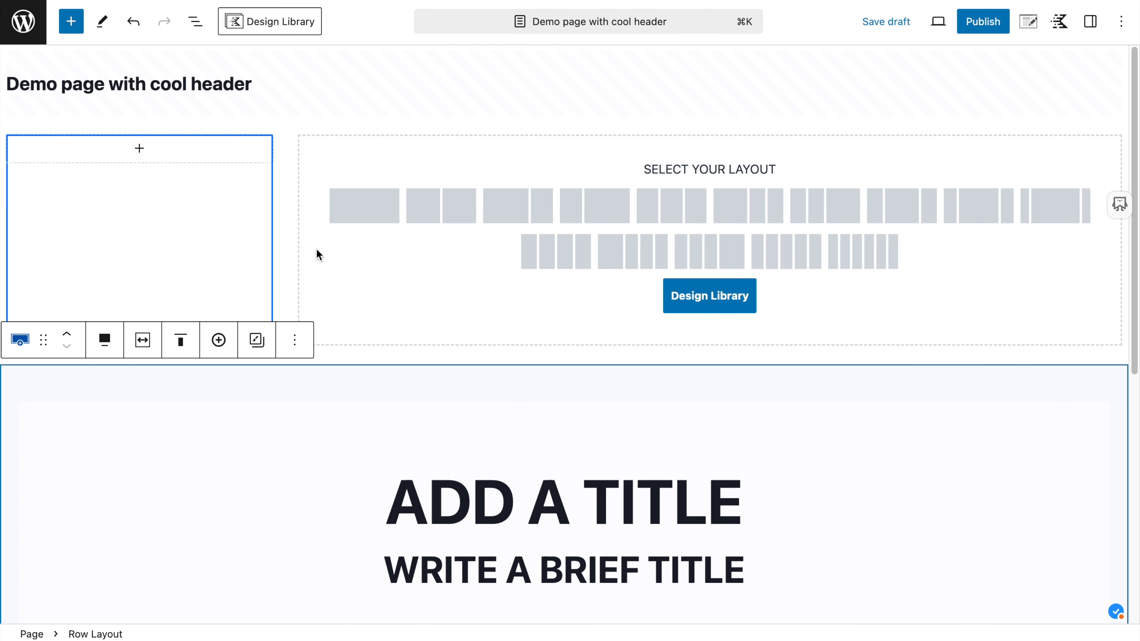
click(367, 218)
click(56, 313)
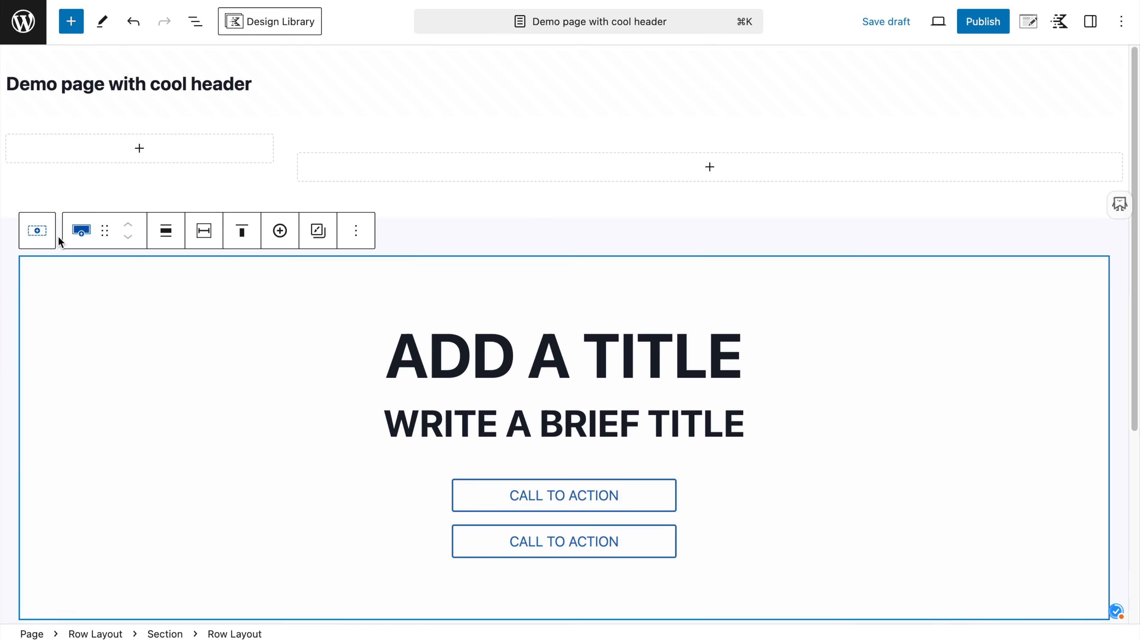
drag(105, 230, 458, 184)
scroll(444, 398, down, 5)
scroll(431, 449, up, 4)
scroll(384, 410, up, 3)
Step: Insert a Header (Adv) block in the narrow column using the existing "New header for youtube" header, and dismiss its introduction
click(139, 149)
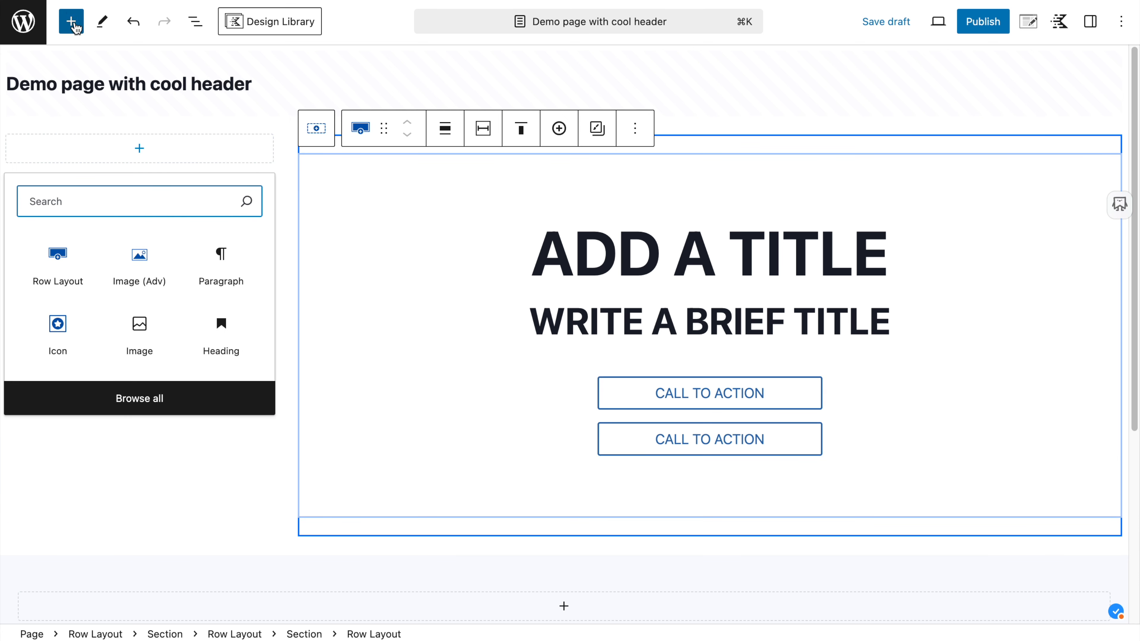
text(header)
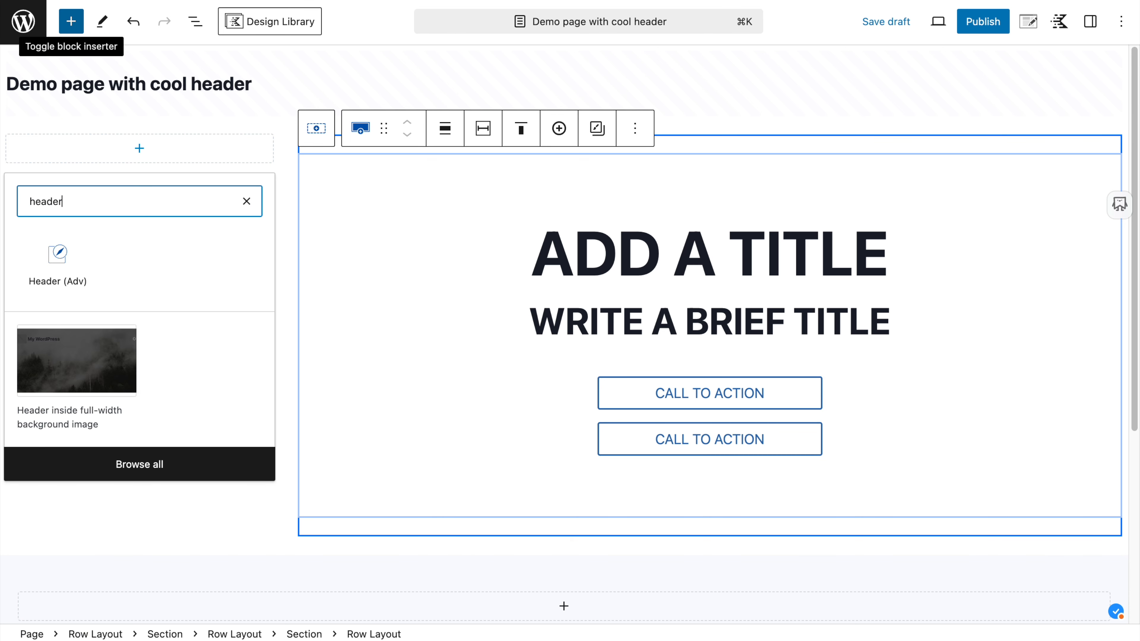
click(65, 265)
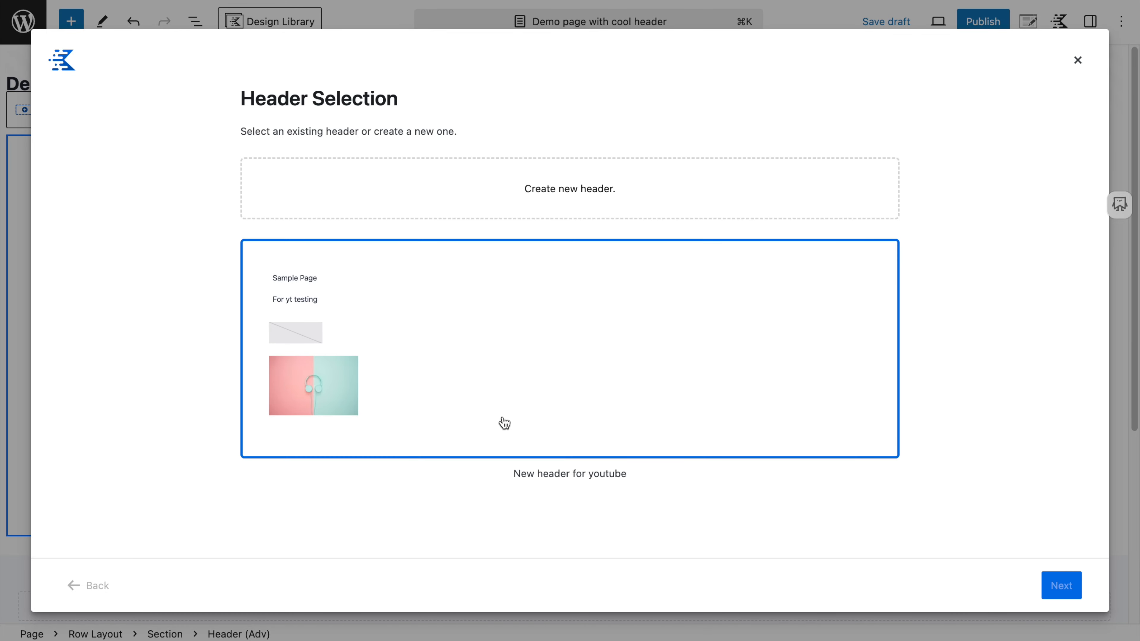
click(493, 407)
scroll(117, 183, down, 5)
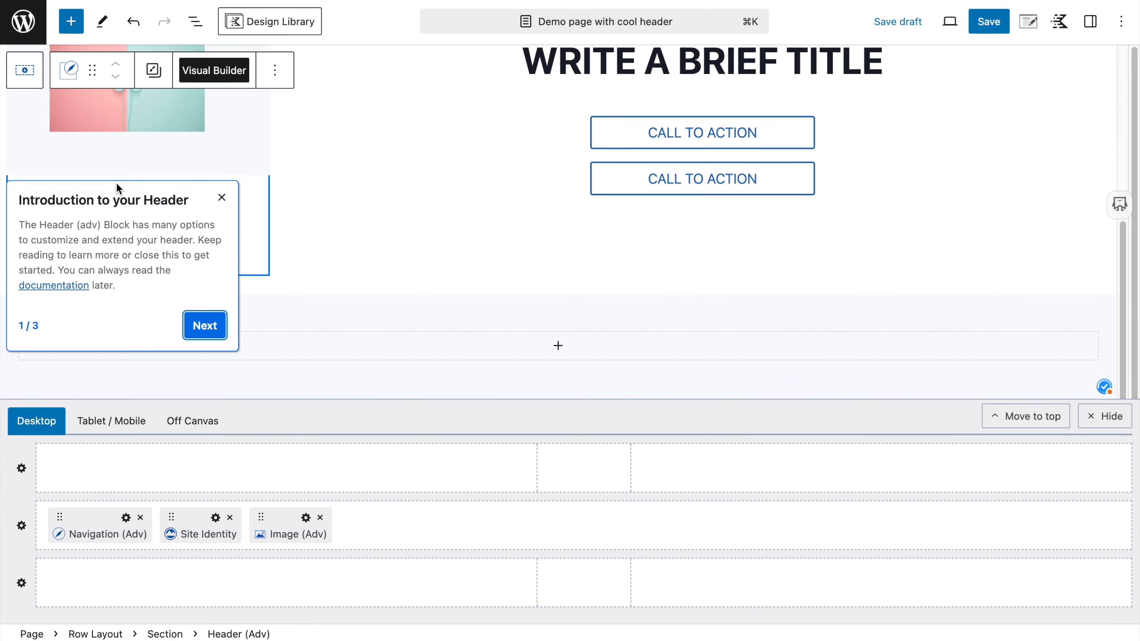
click(221, 245)
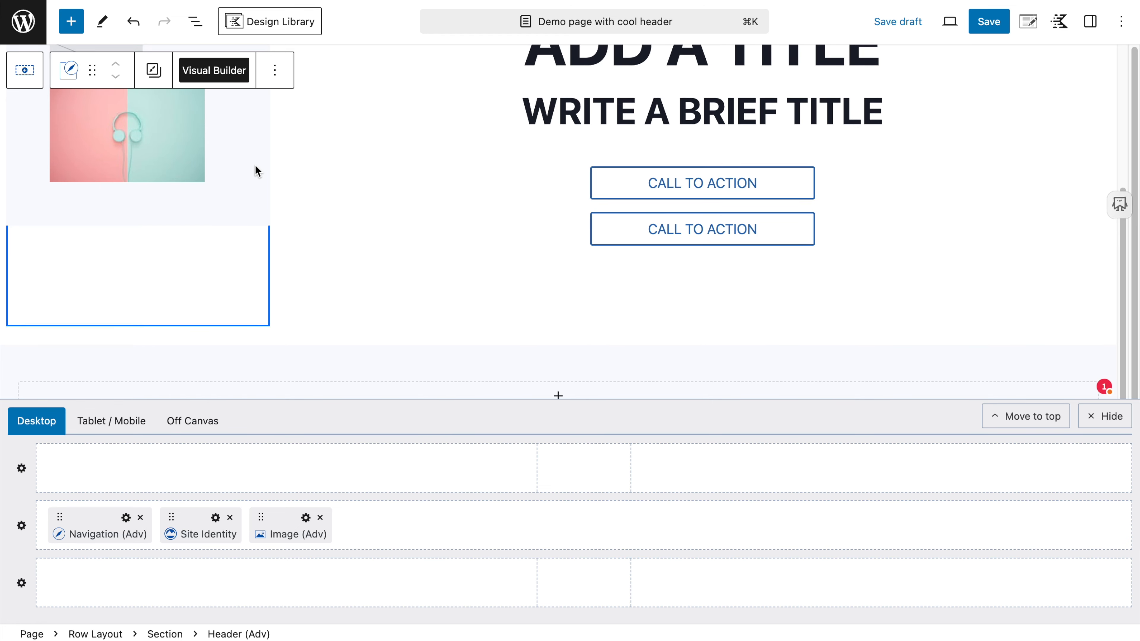
scroll(255, 165, up, 5)
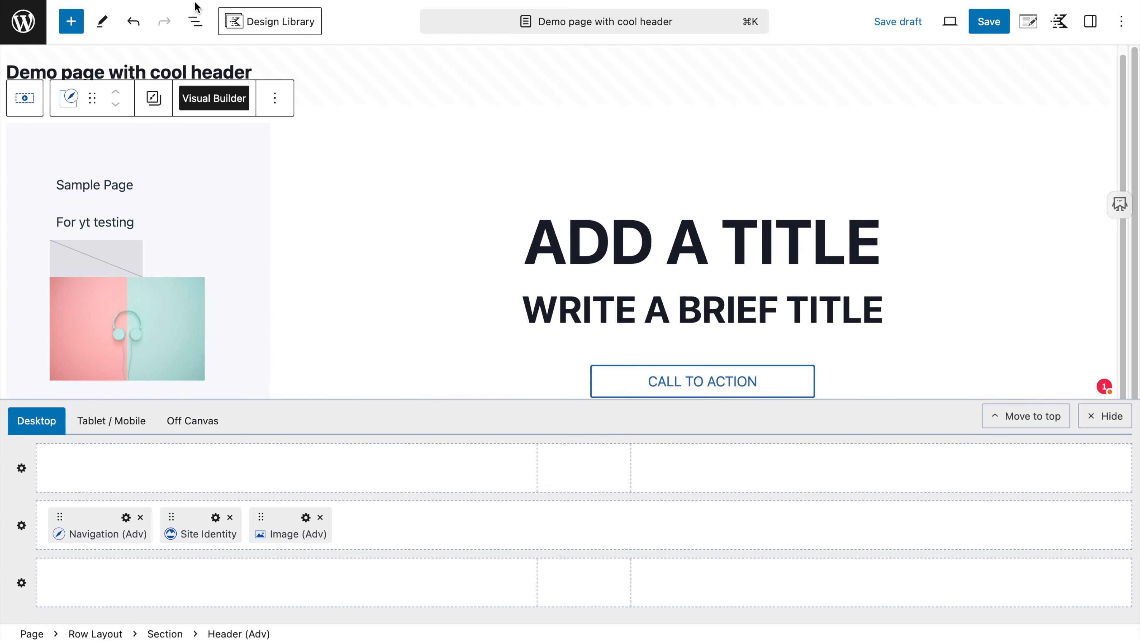
Step: Show the page's block list and delete the leftover second Row Layout
click(195, 22)
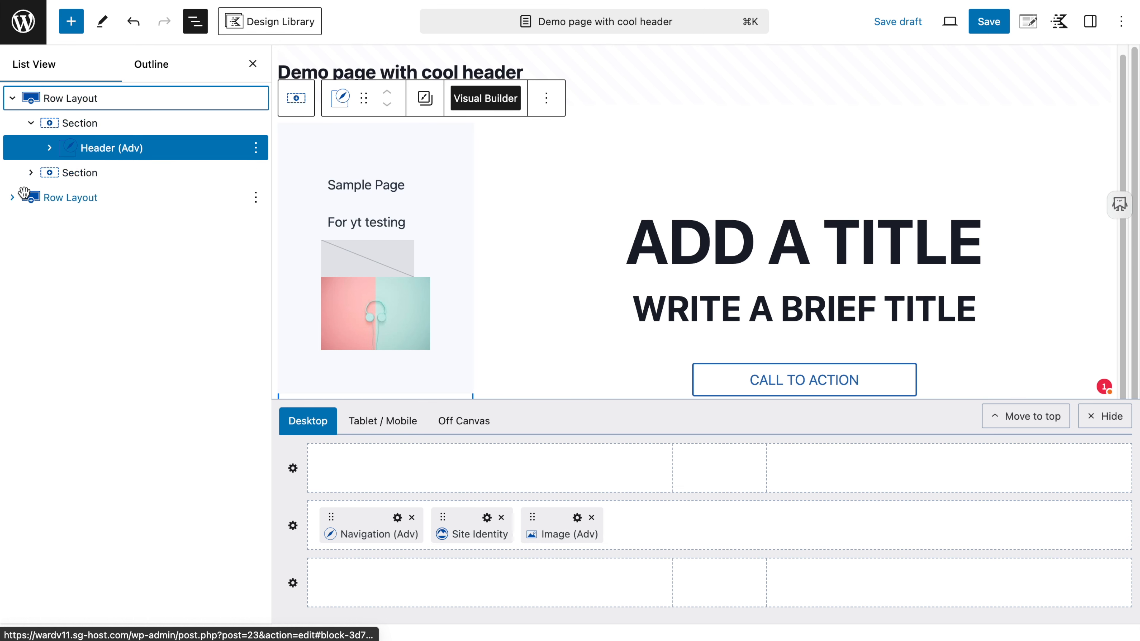
click(255, 198)
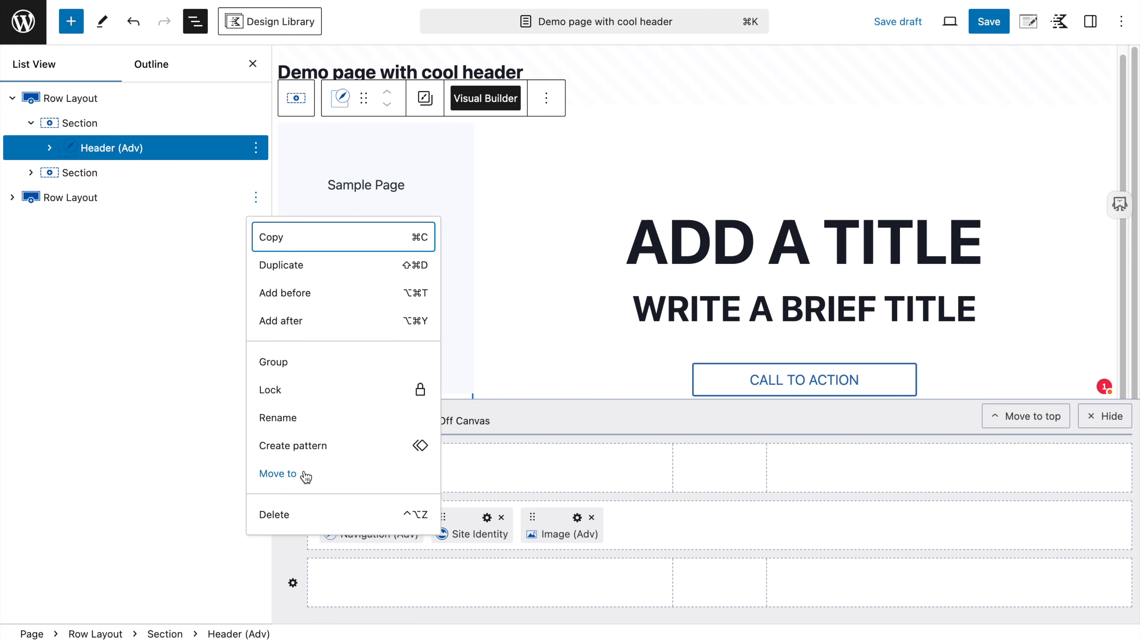
click(274, 512)
Step: Rename the remaining Row Layout block as "Site container"
click(52, 107)
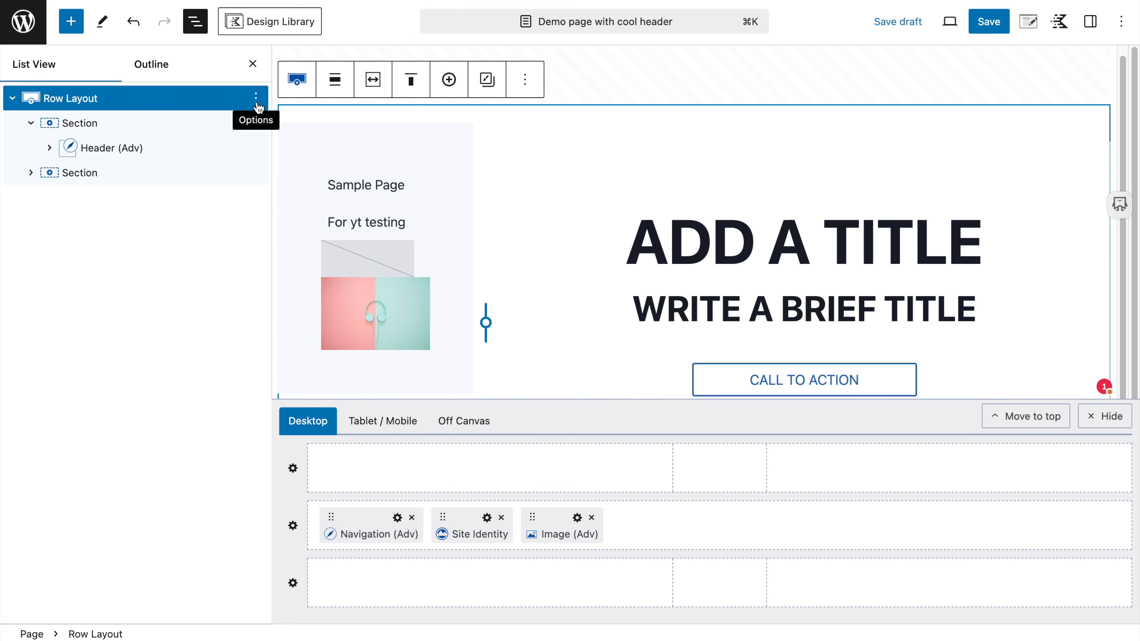
click(256, 102)
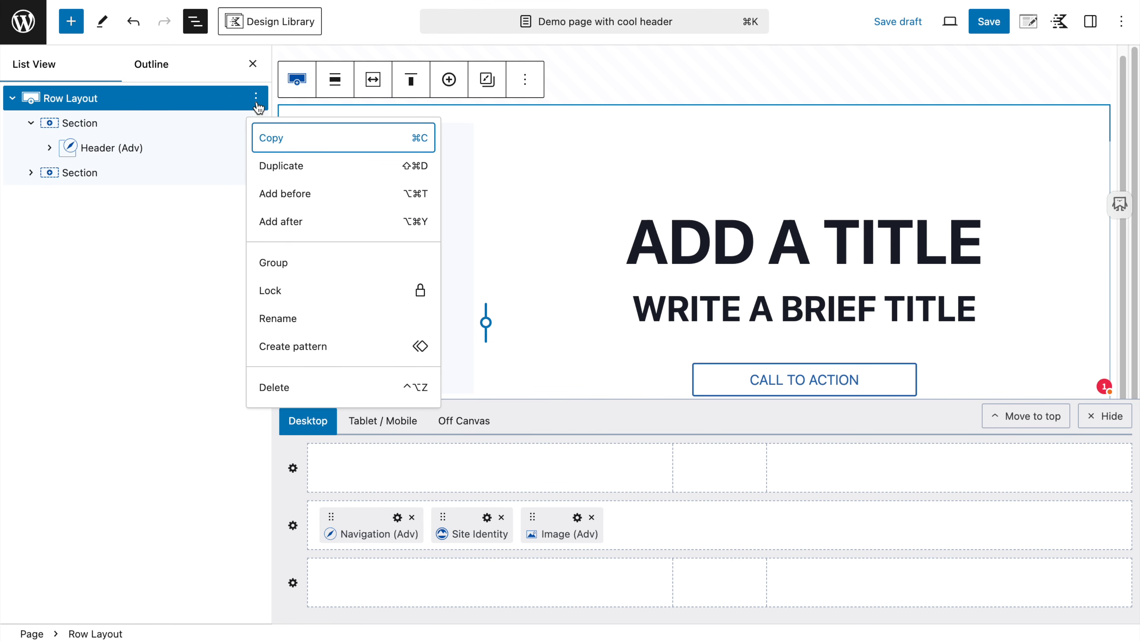
click(305, 317)
text(Site container)
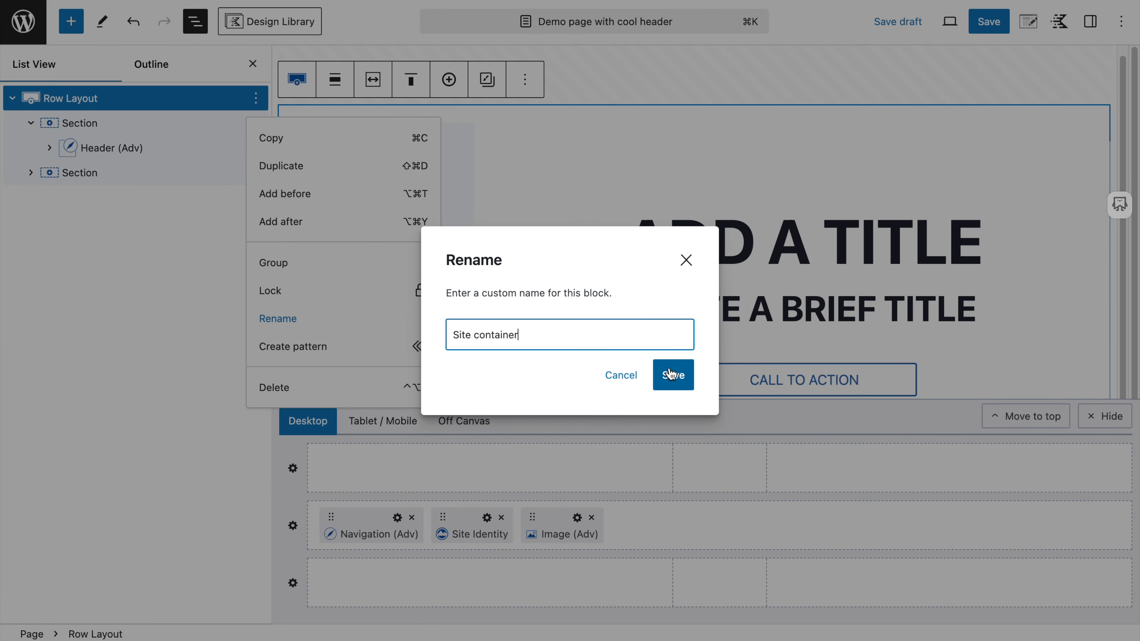
click(673, 375)
Step: Rename the section that holds the Header (Adv) block as "Header container"
click(45, 122)
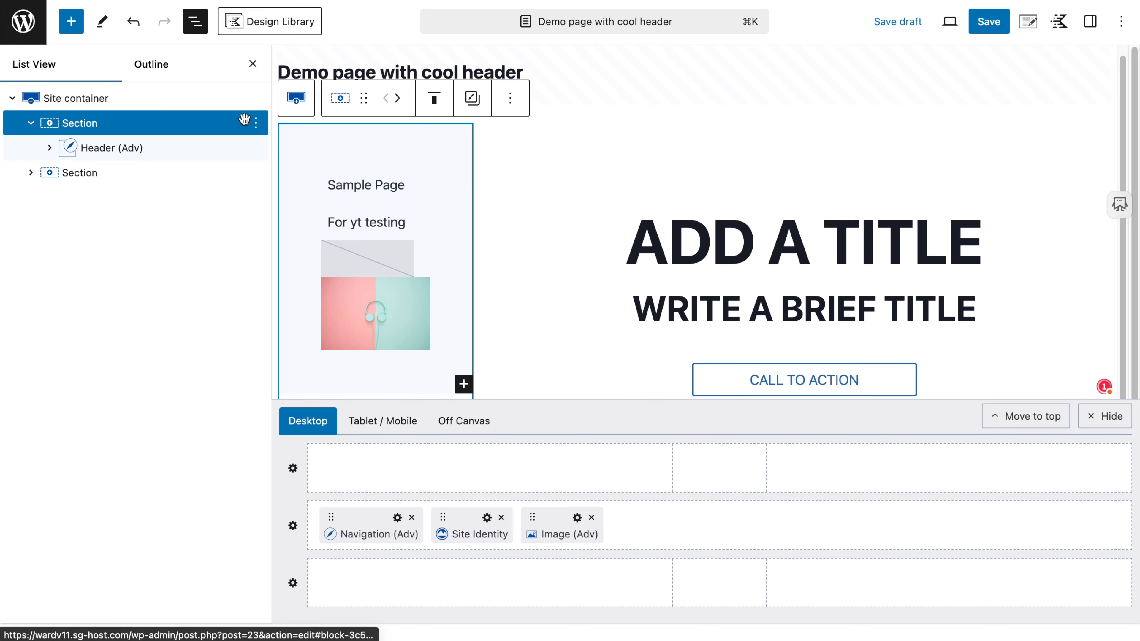
click(256, 123)
click(298, 260)
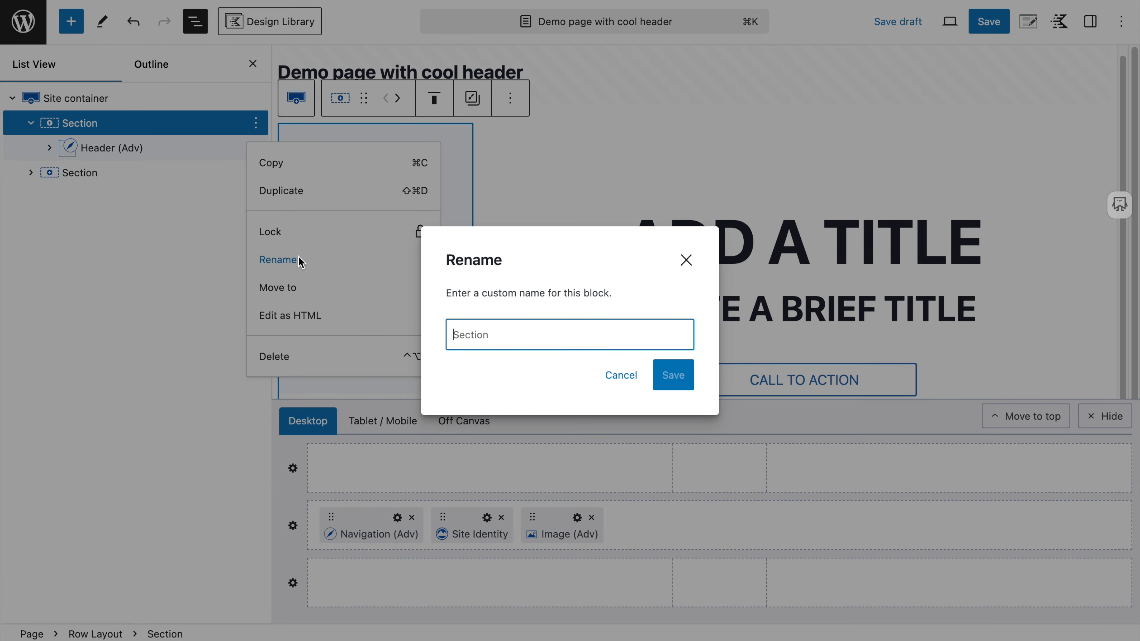
text(Header container)
click(673, 375)
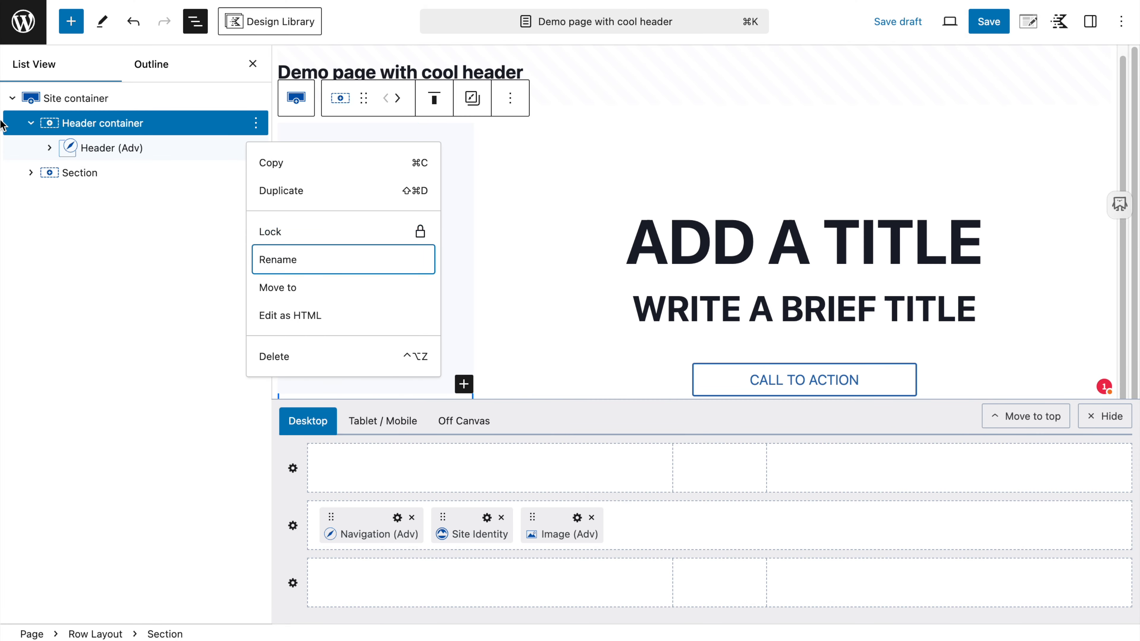
Step: Rename the section with the hero content as "Main section" and collapse the Header container in the block list
click(83, 170)
click(256, 172)
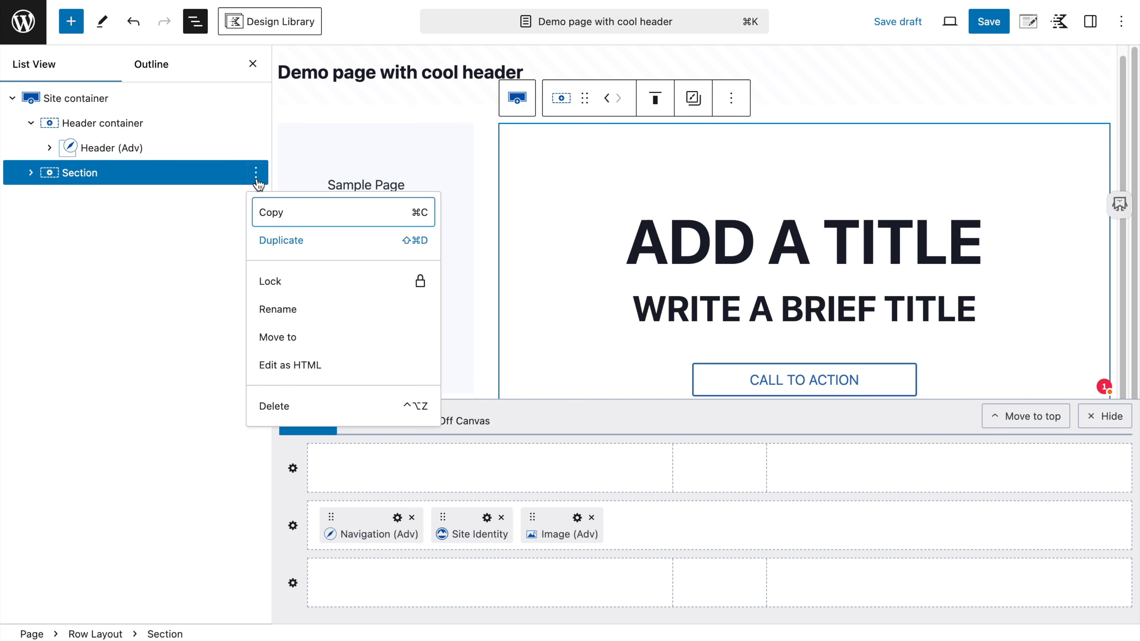
click(283, 309)
text(Main s)
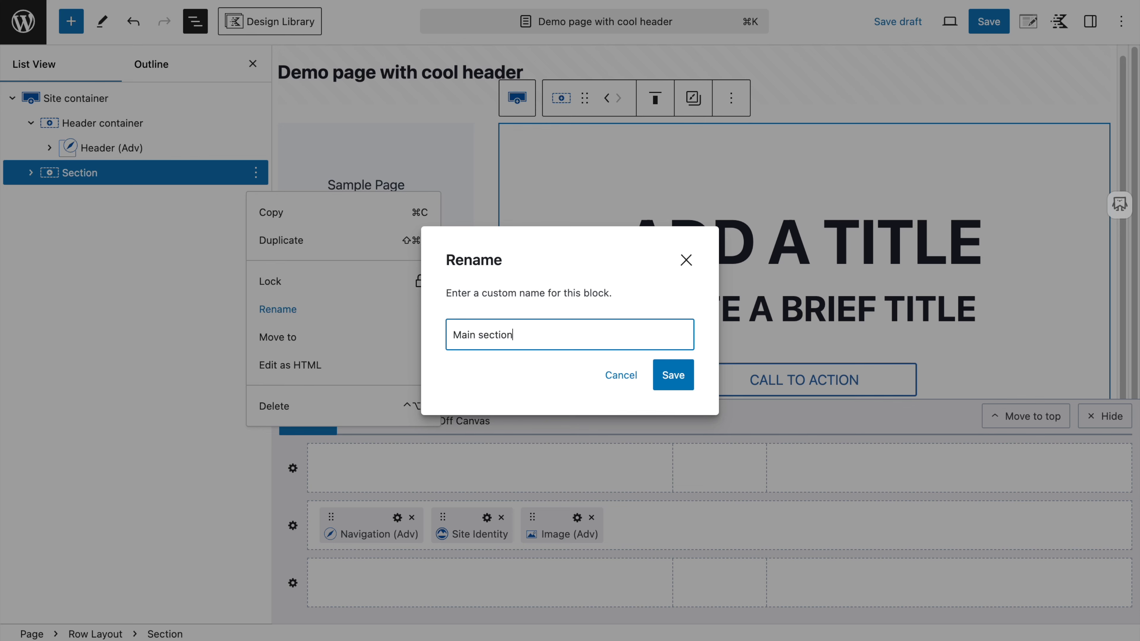
text(ection)
click(673, 375)
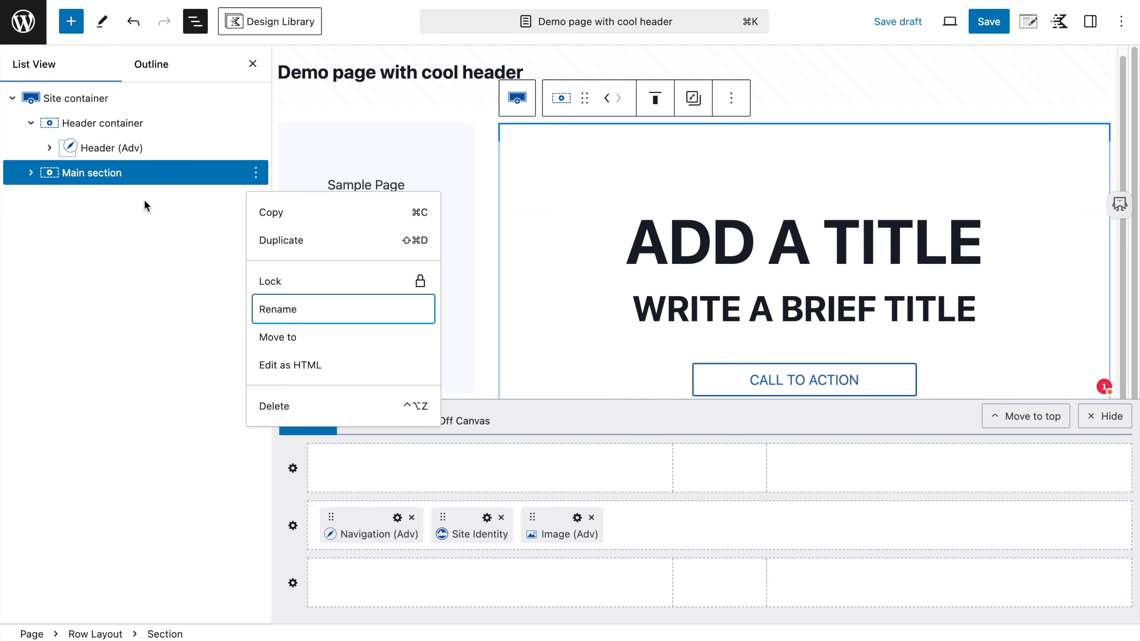
click(76, 192)
click(31, 123)
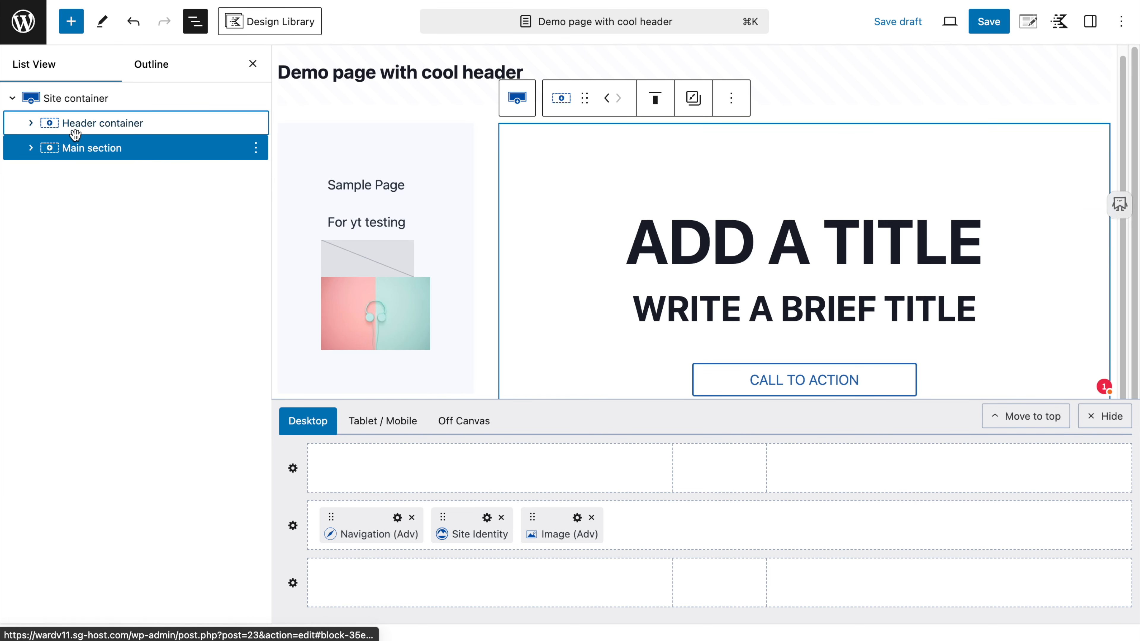
scroll(432, 246, down, 5)
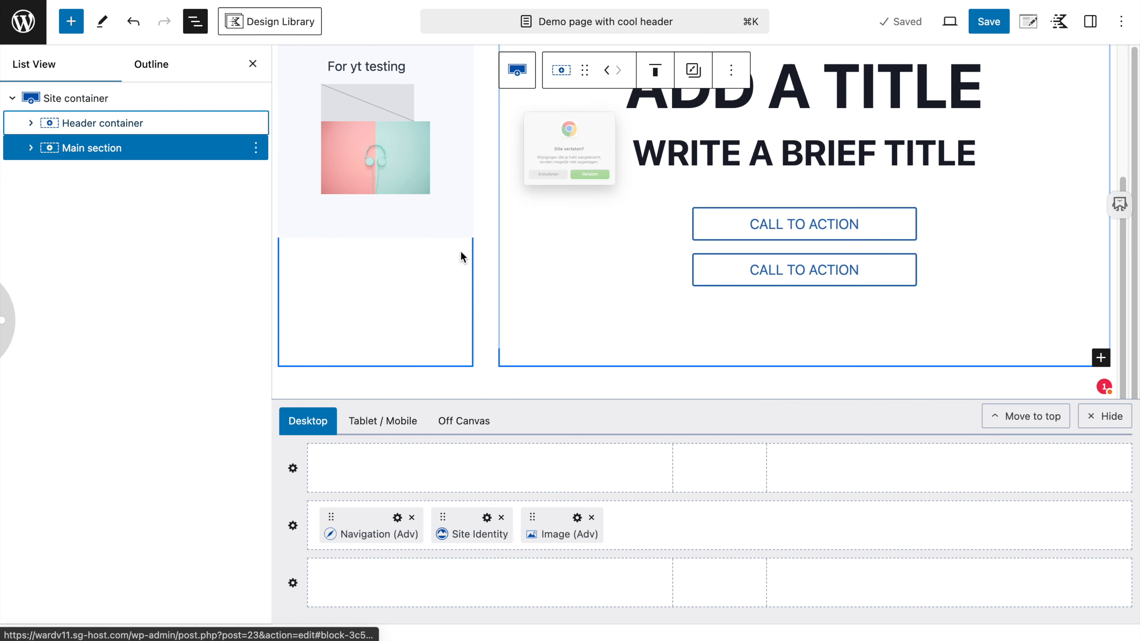
key(super+r)
click(520, 209)
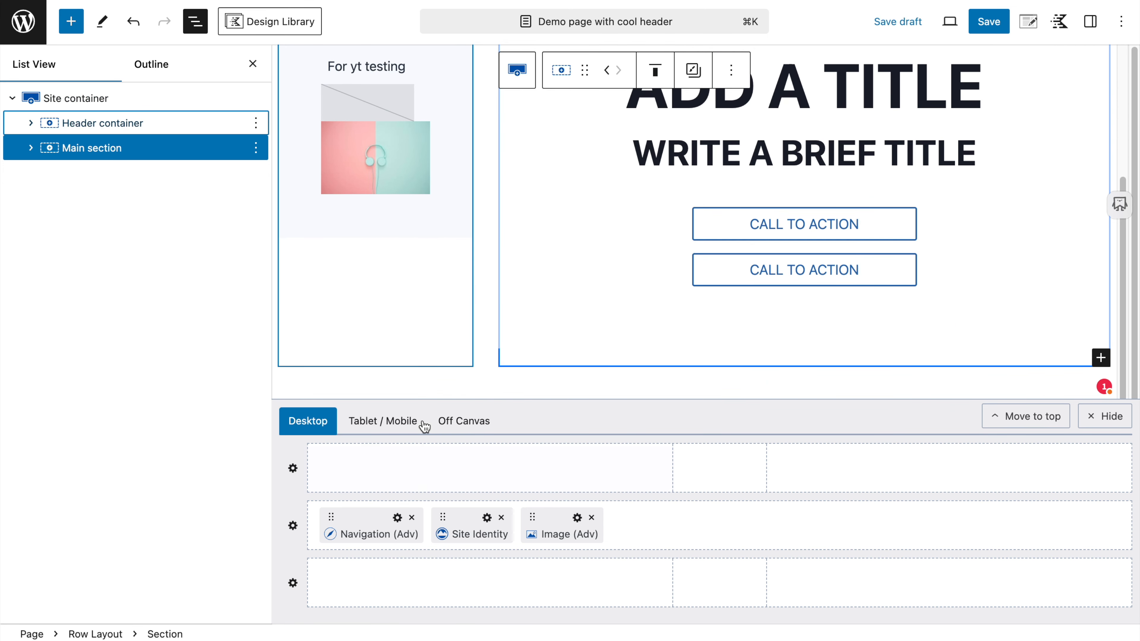
Step: Publish the page together with the modified "New header for youtube" header, and view the live page
scroll(510, 271, up, 4)
click(990, 21)
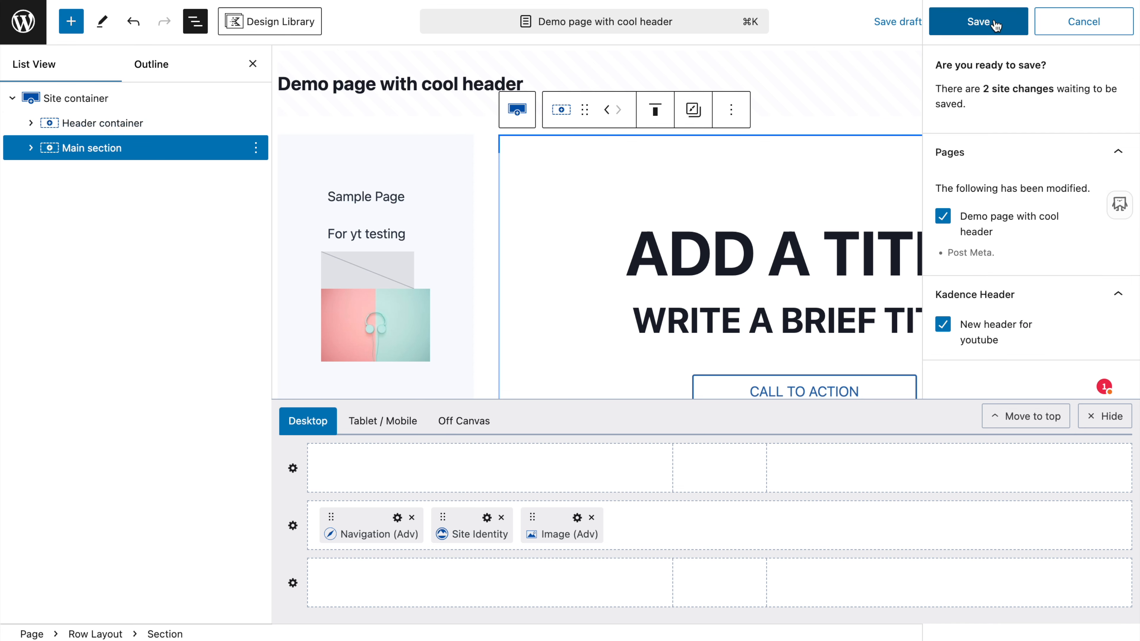
click(992, 21)
click(994, 23)
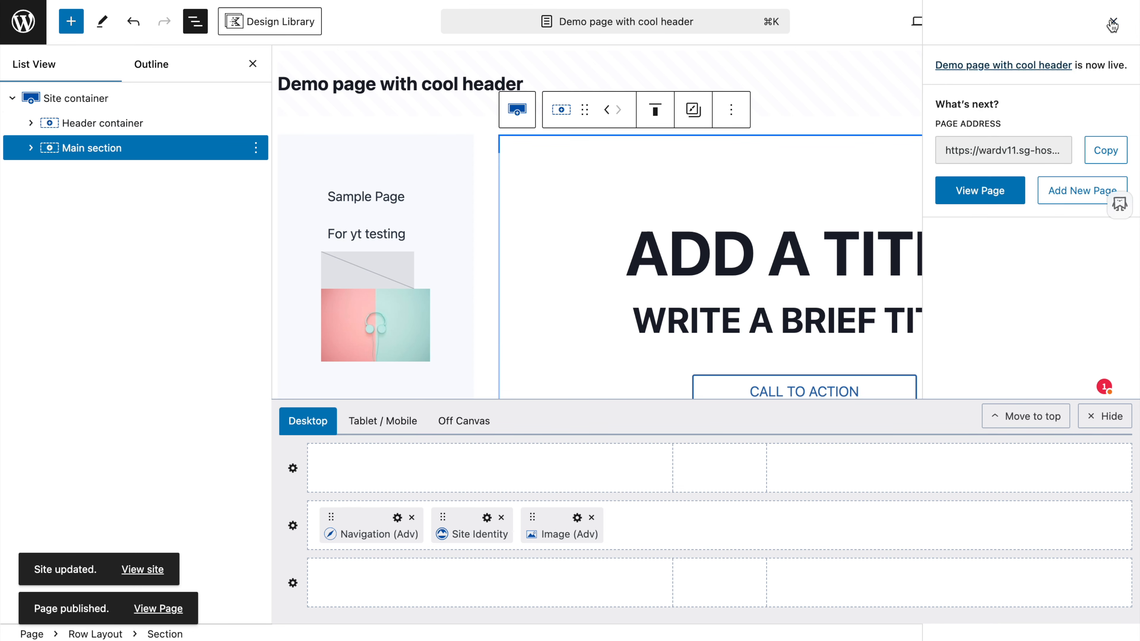
click(1113, 21)
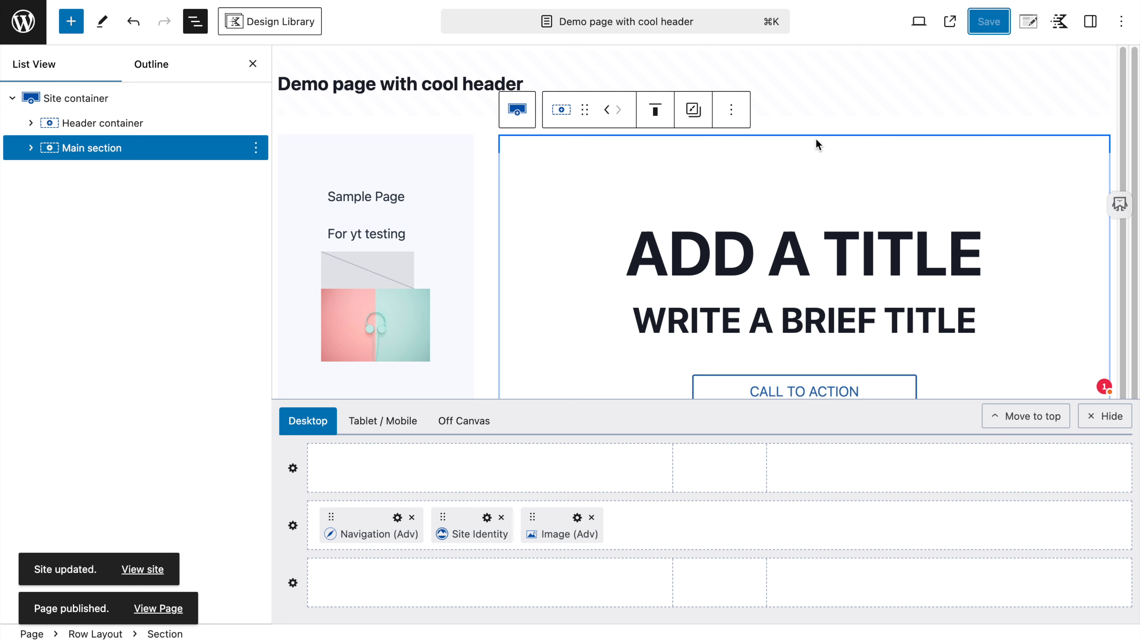
click(950, 27)
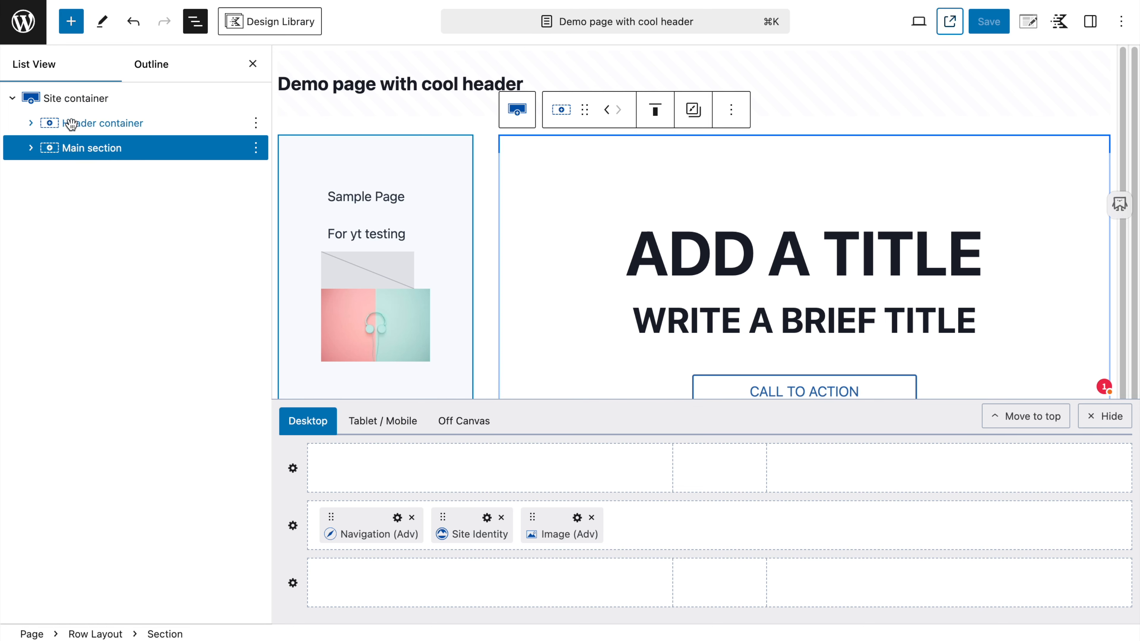
Step: Set the top padding of the Site container row to None with the visual builder hidden, and save the page
click(70, 98)
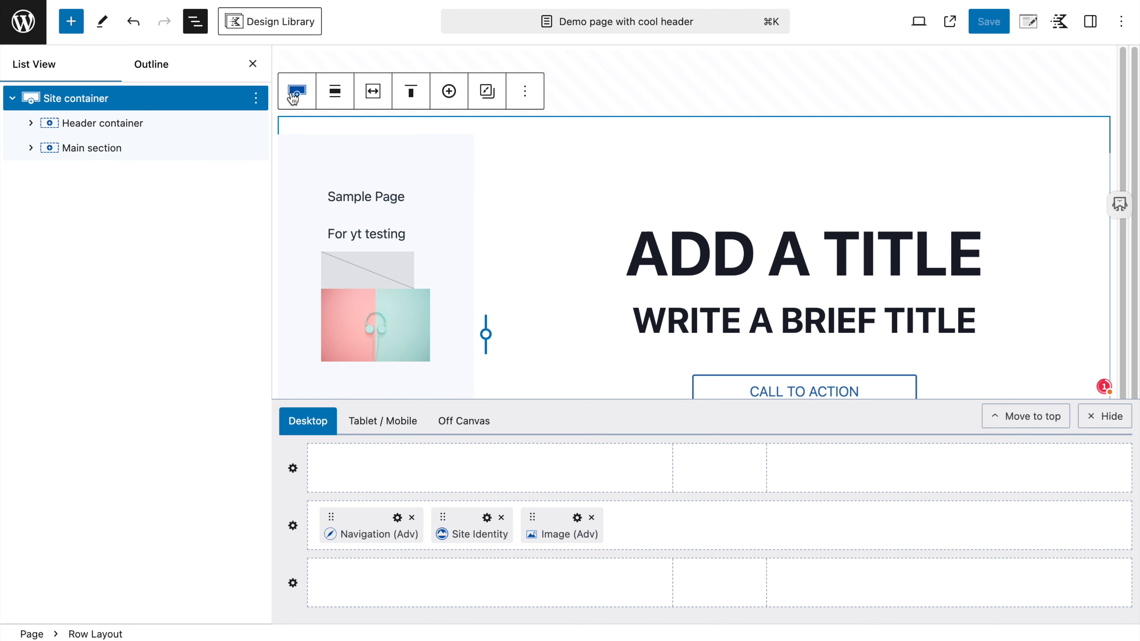
click(1090, 21)
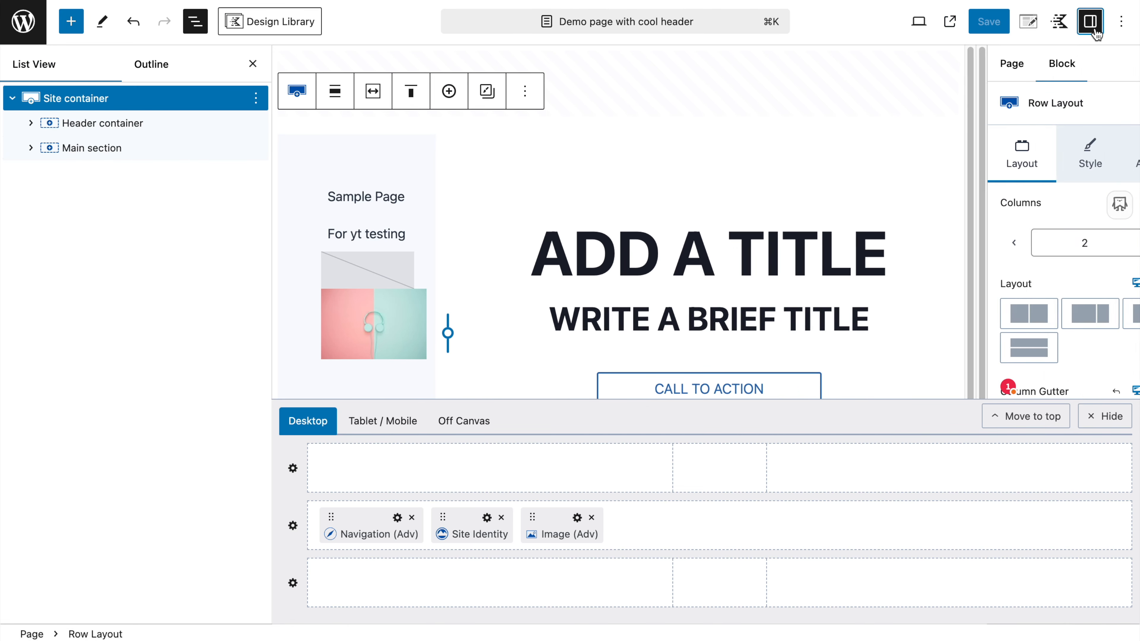
click(1086, 160)
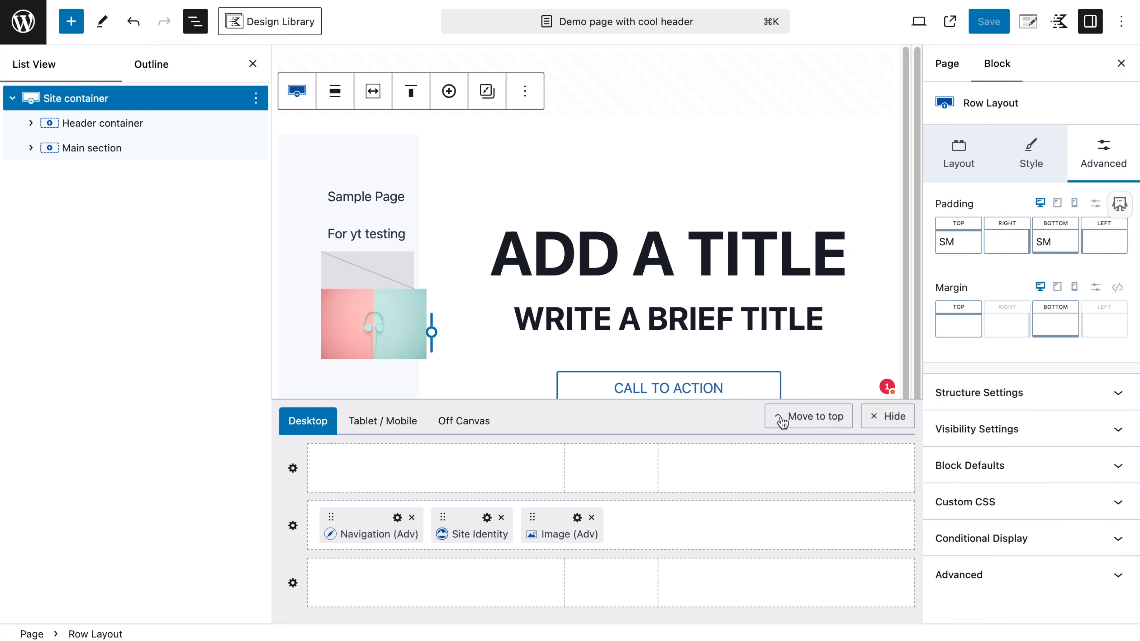
click(881, 418)
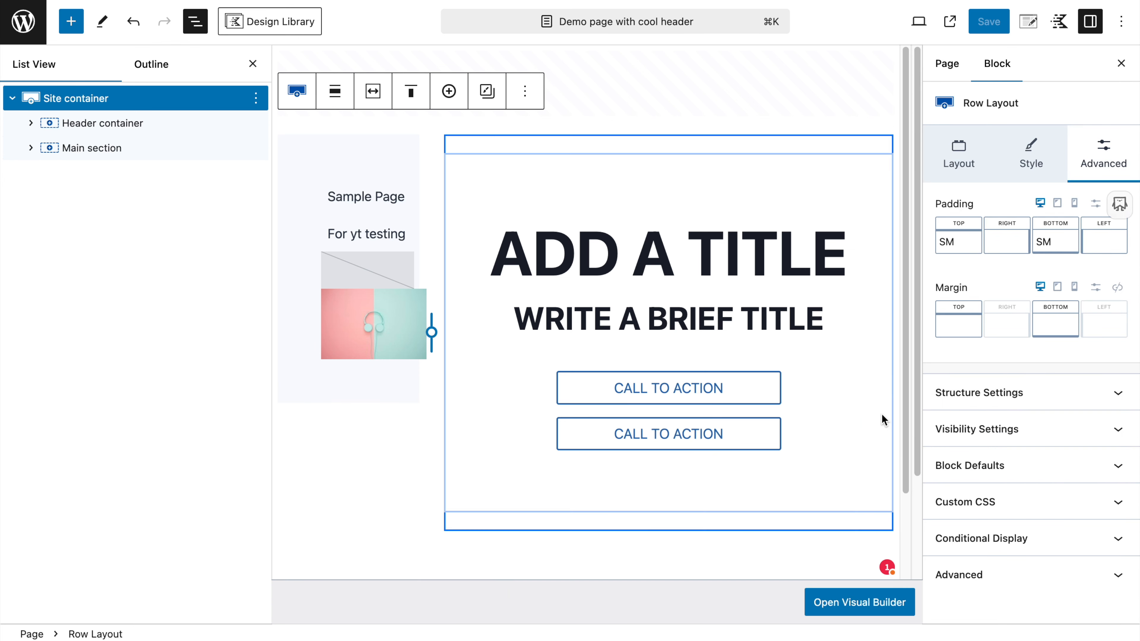
click(958, 242)
click(780, 308)
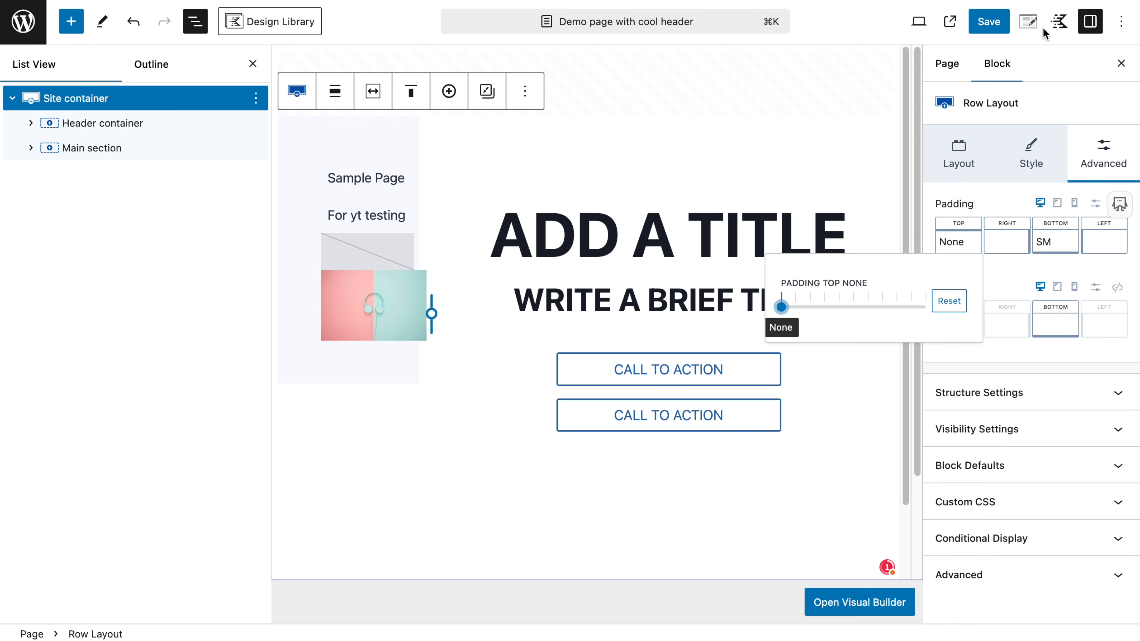
click(989, 23)
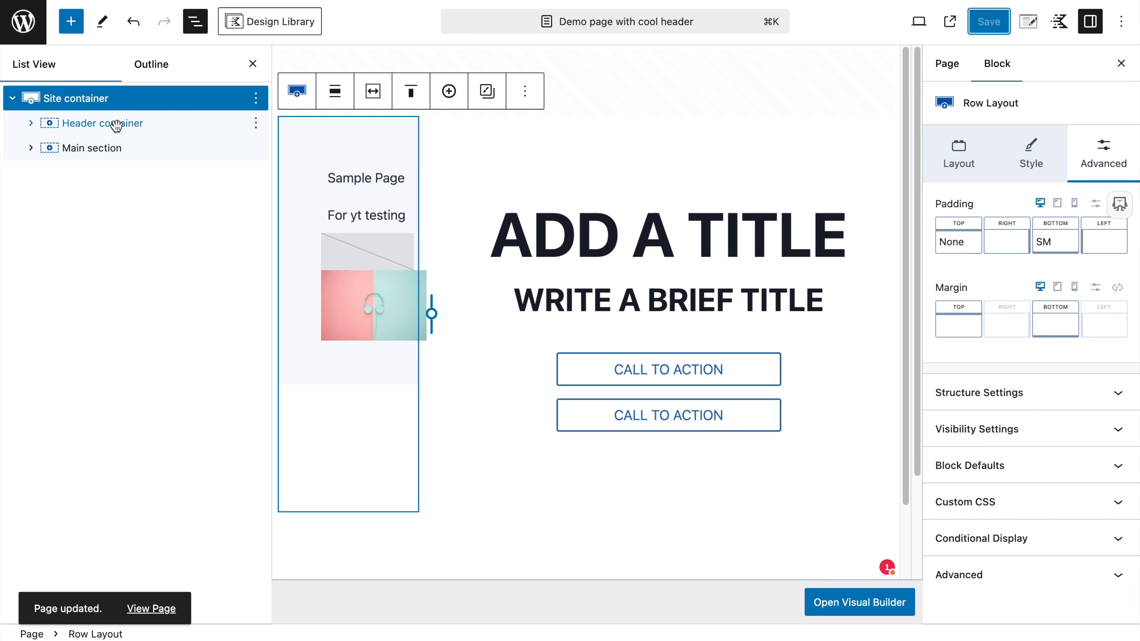
Step: Set the Header container section's minimum height to 100 VH in its structure settings and save the page
click(114, 122)
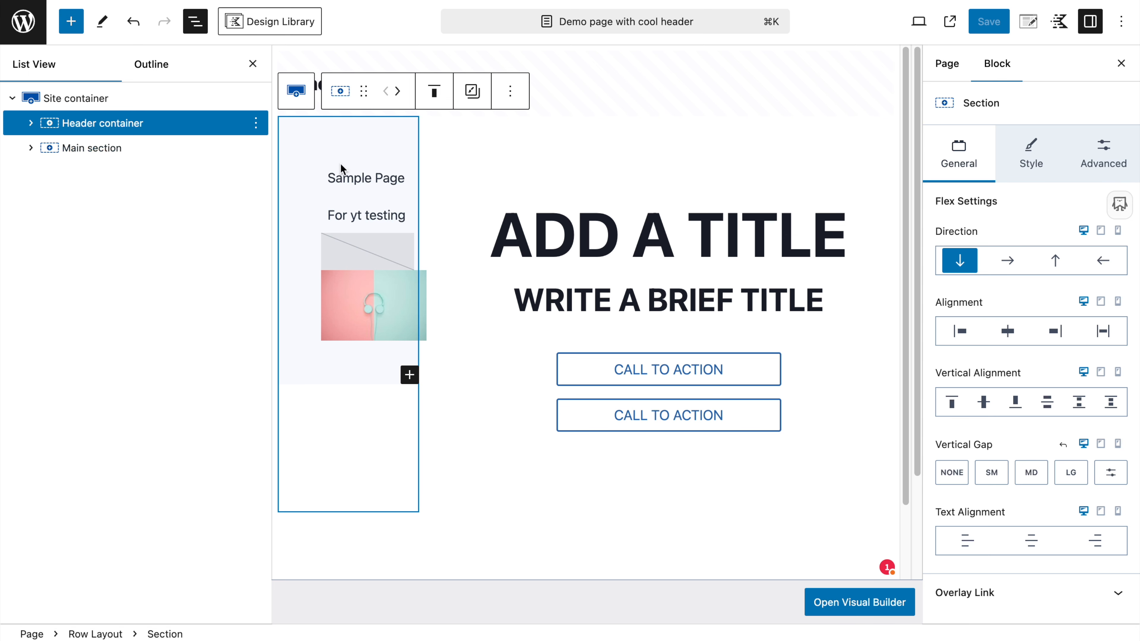
click(31, 123)
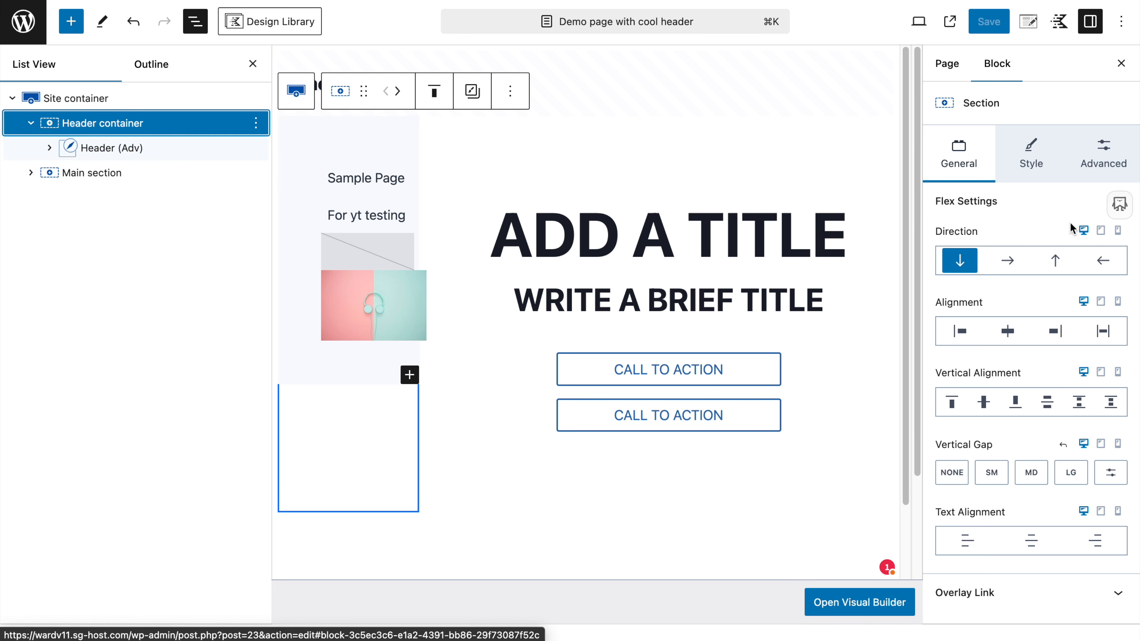
click(1117, 145)
scroll(1035, 381, down, 2)
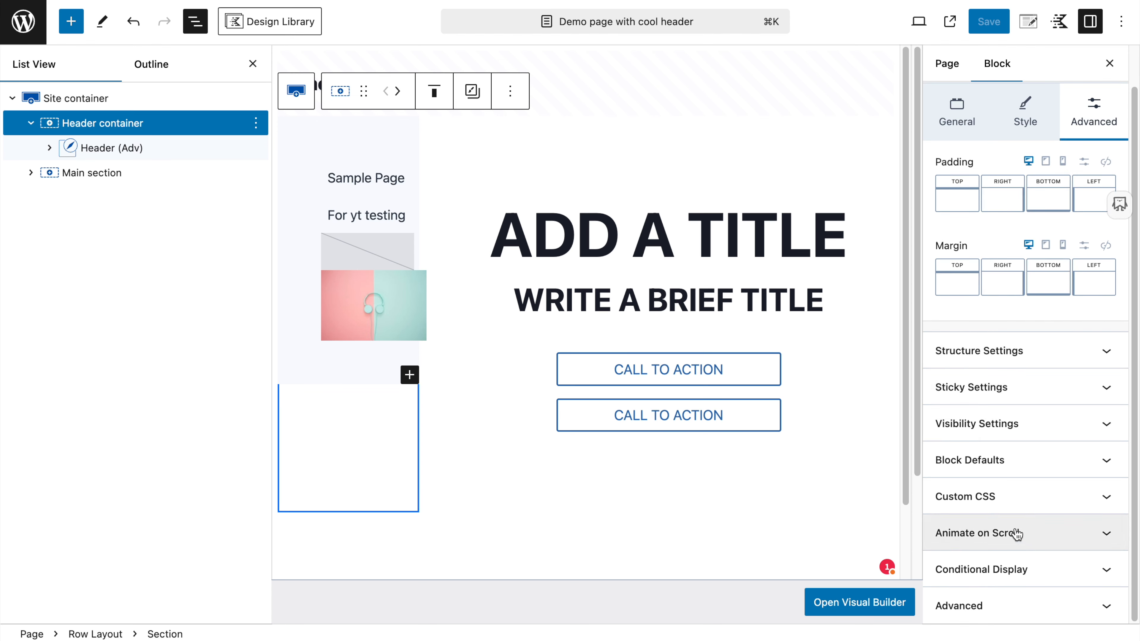
click(1010, 356)
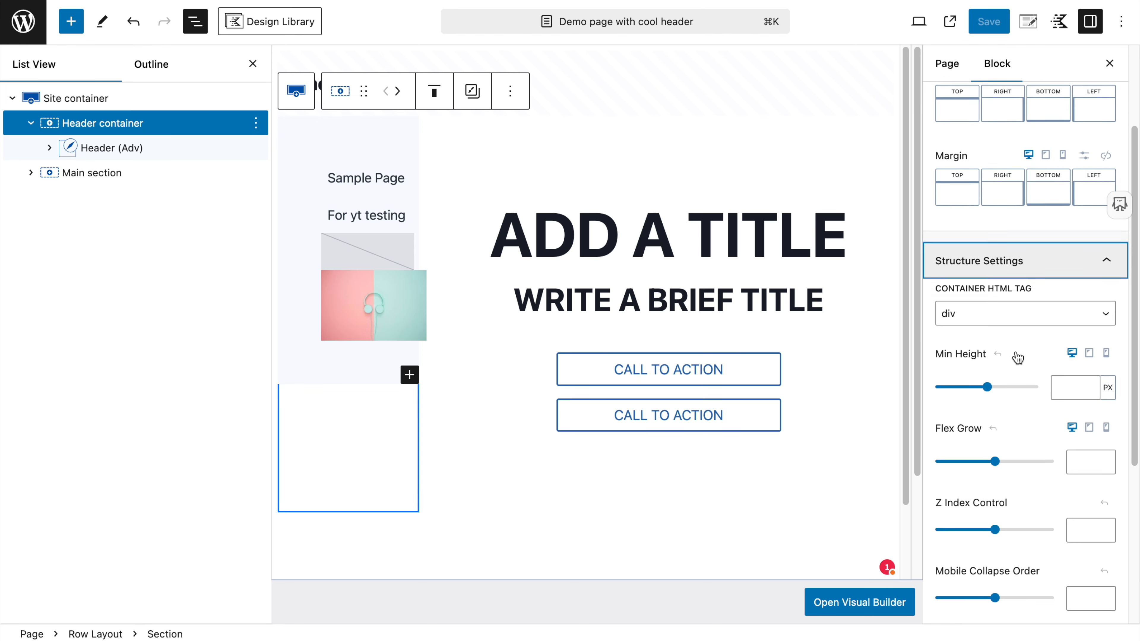
click(1107, 381)
click(1110, 418)
click(1060, 383)
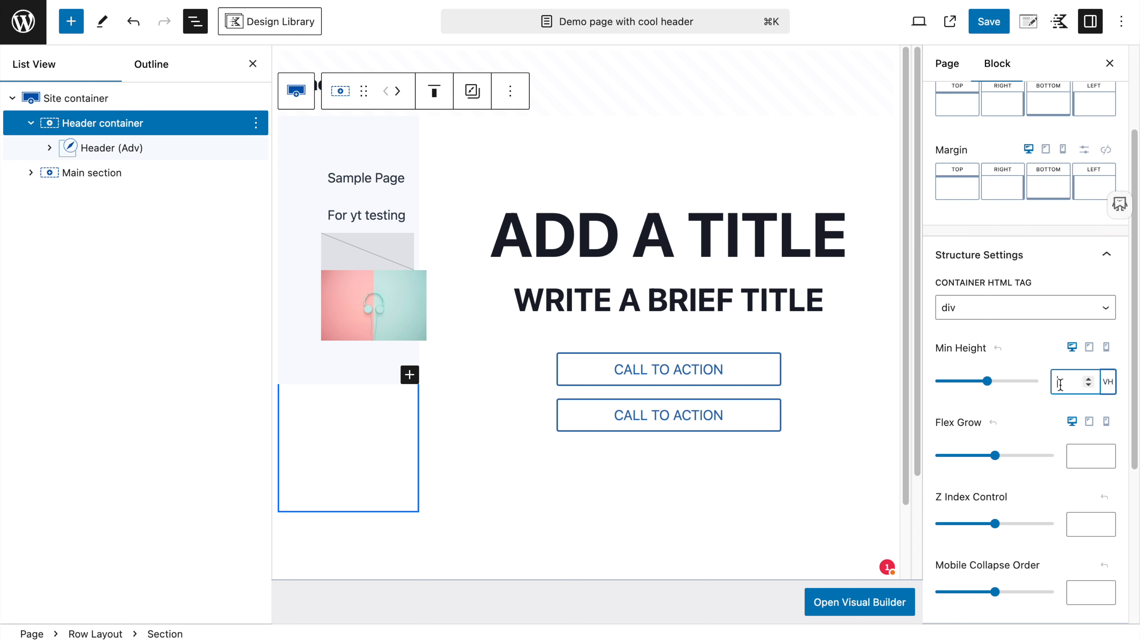
text(100)
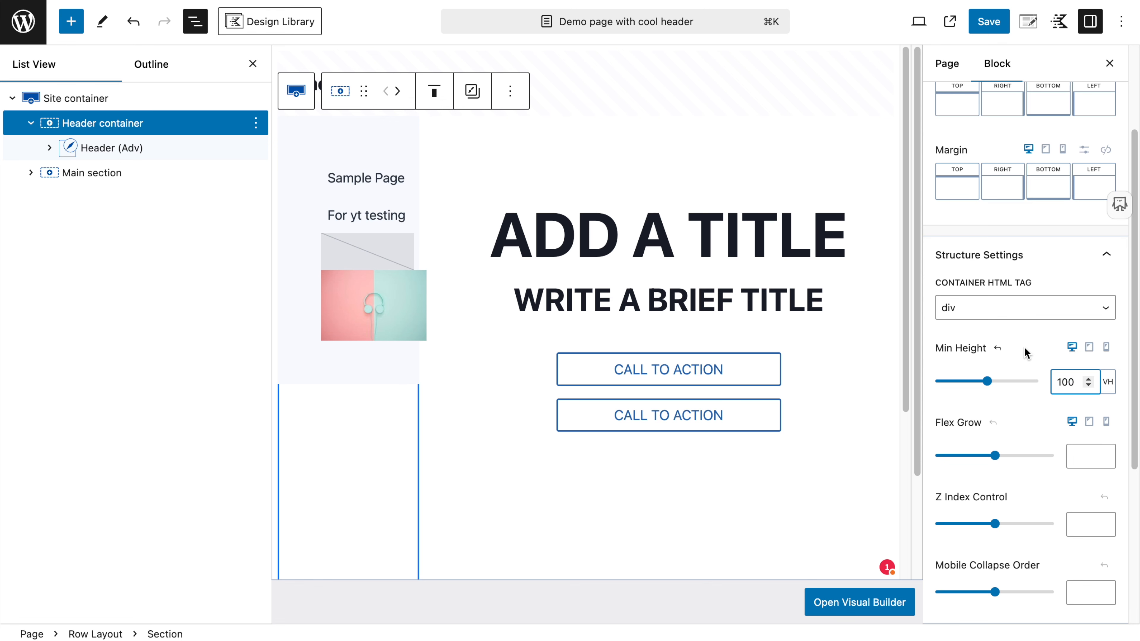
click(993, 28)
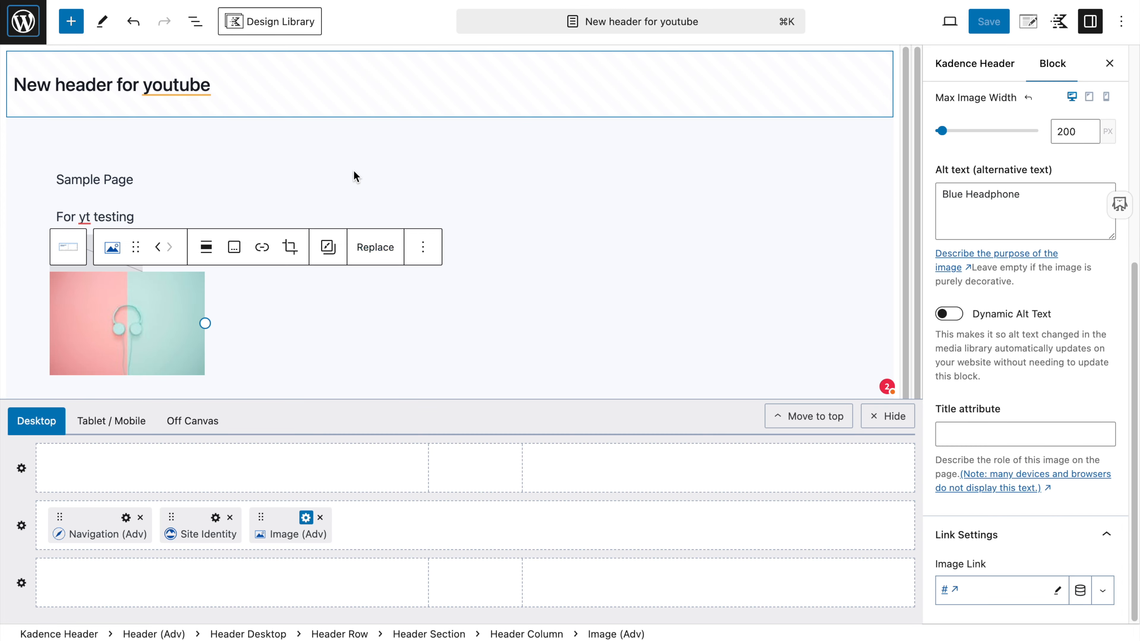
Step: Clear the background color of the Header (Adv) block in the "New header for youtube" editor and save the header
click(882, 417)
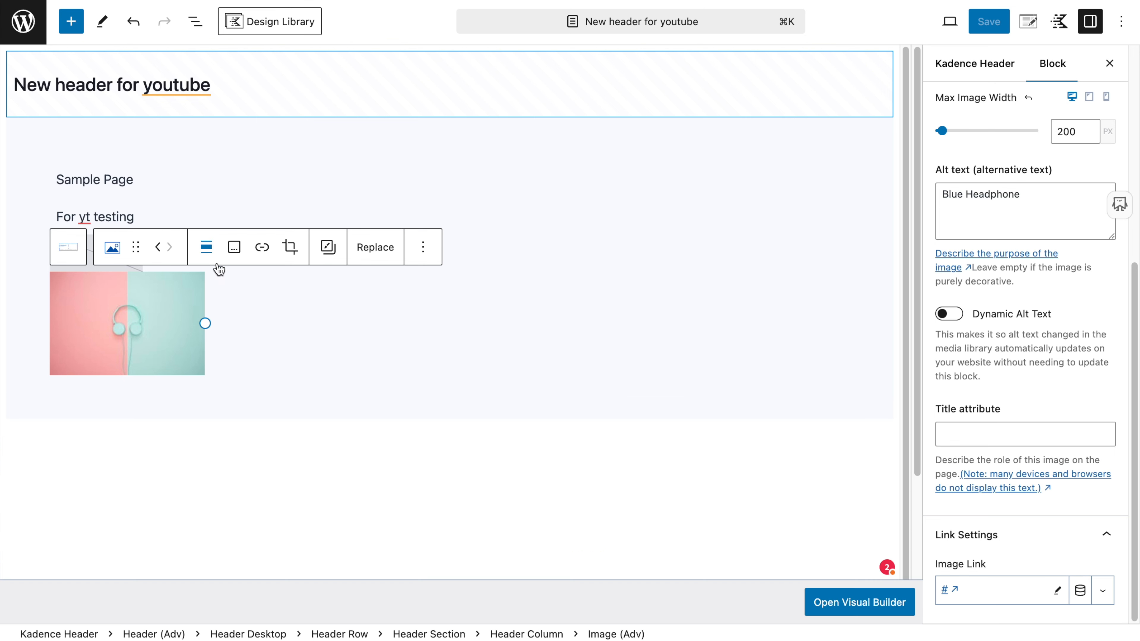
click(119, 148)
click(974, 143)
click(1029, 160)
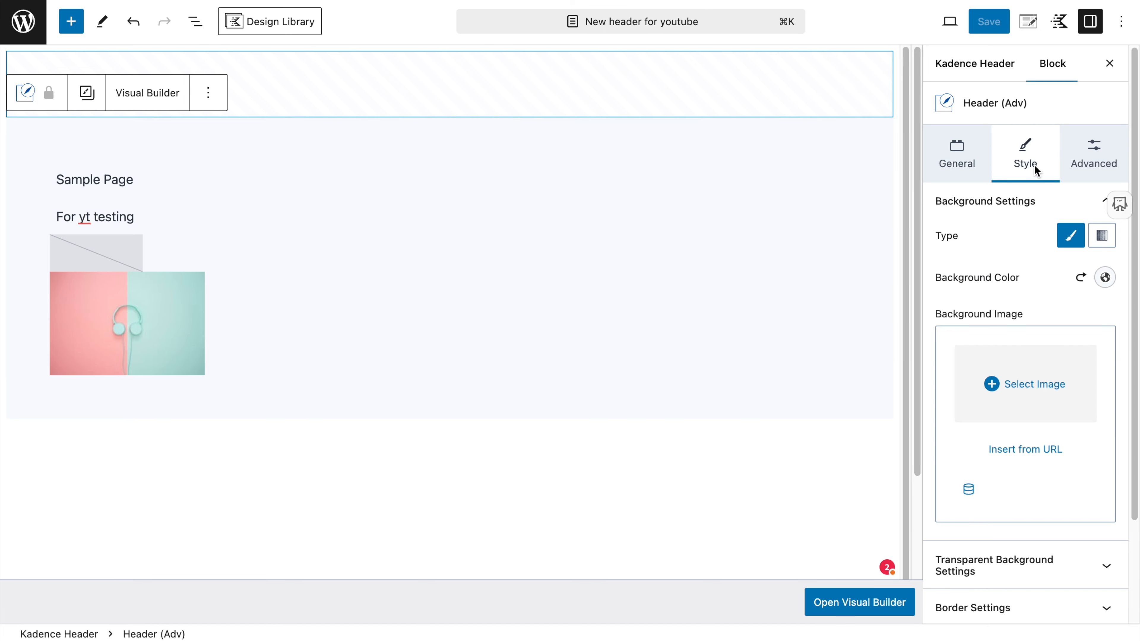
click(195, 21)
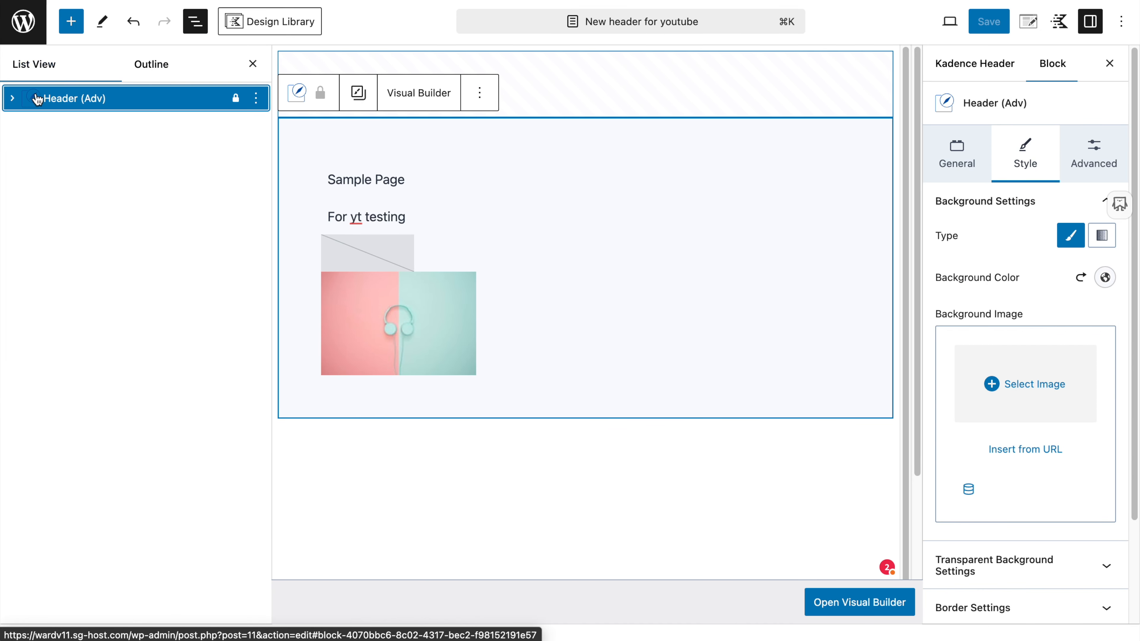
click(13, 98)
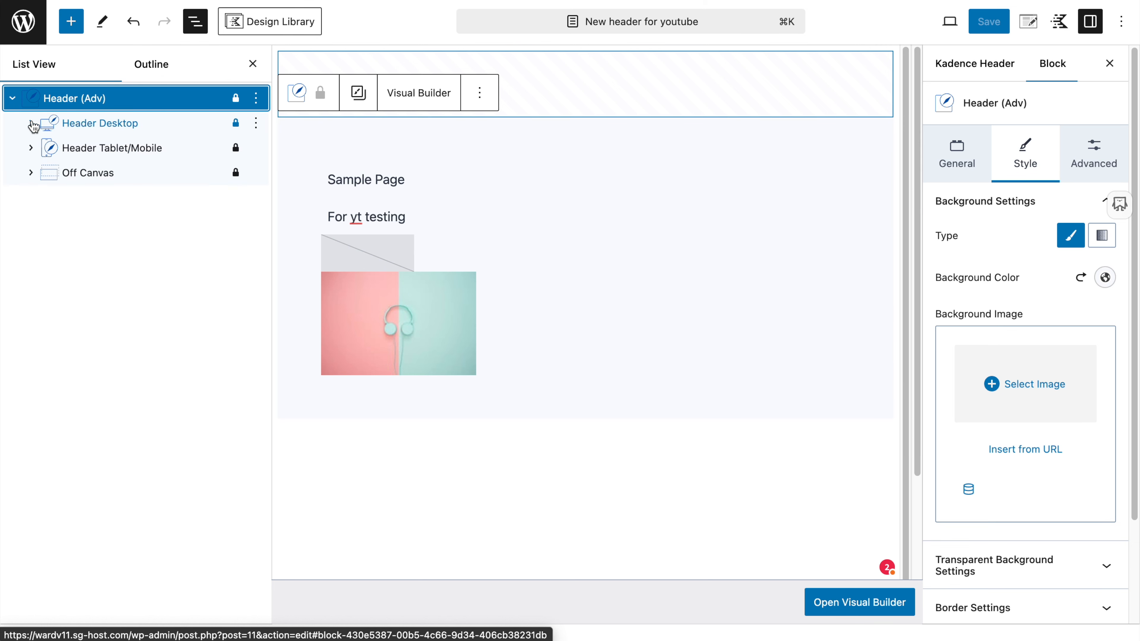
click(12, 98)
click(1080, 277)
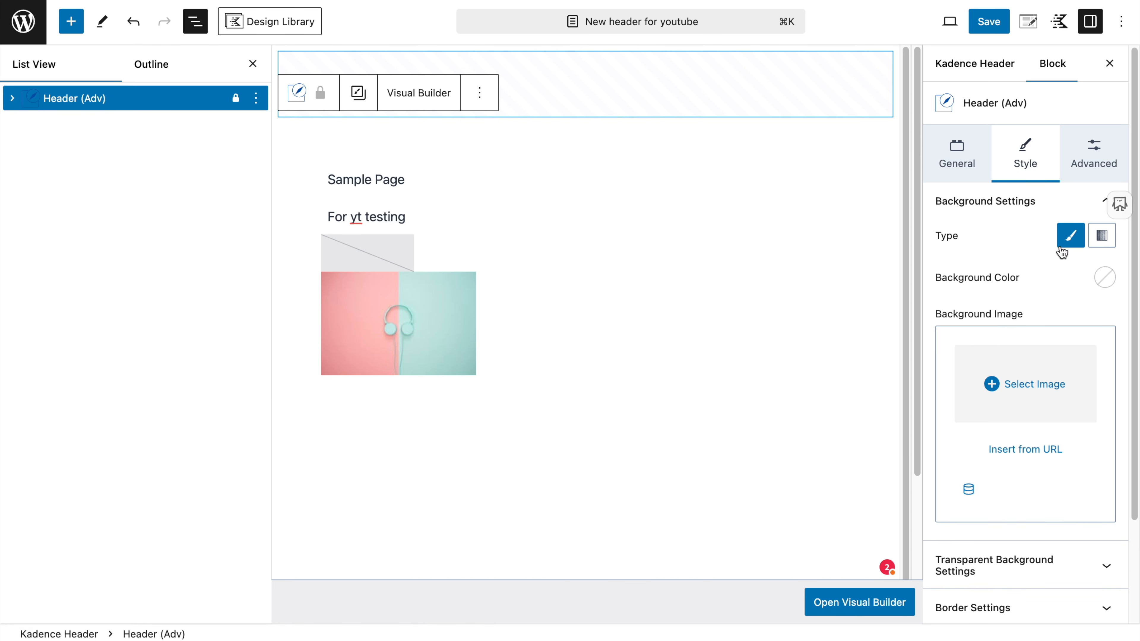
click(987, 31)
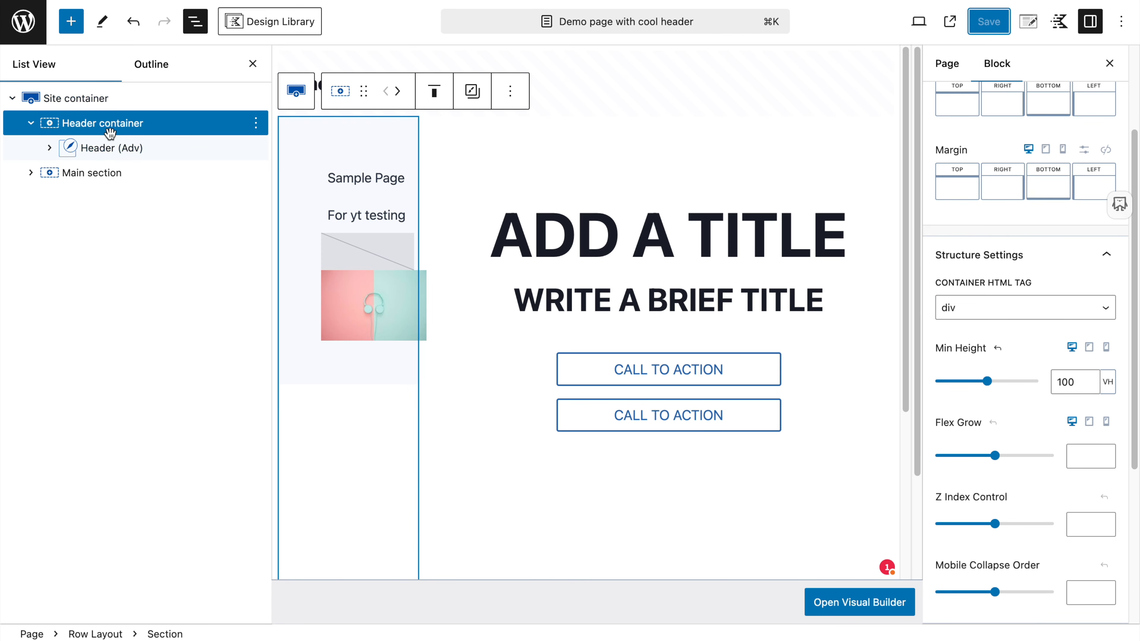
Step: Give the Header container section on the demo page the palette background color EDF2F7 and save the page
scroll(1107, 228, up, 3)
click(1012, 150)
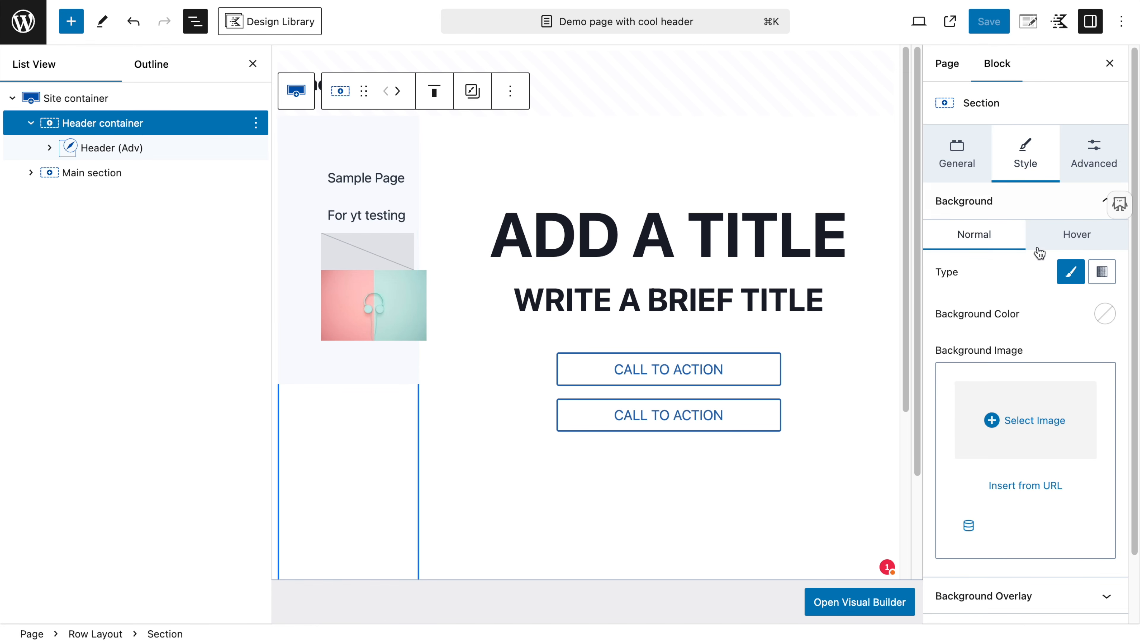
click(1106, 314)
click(1036, 281)
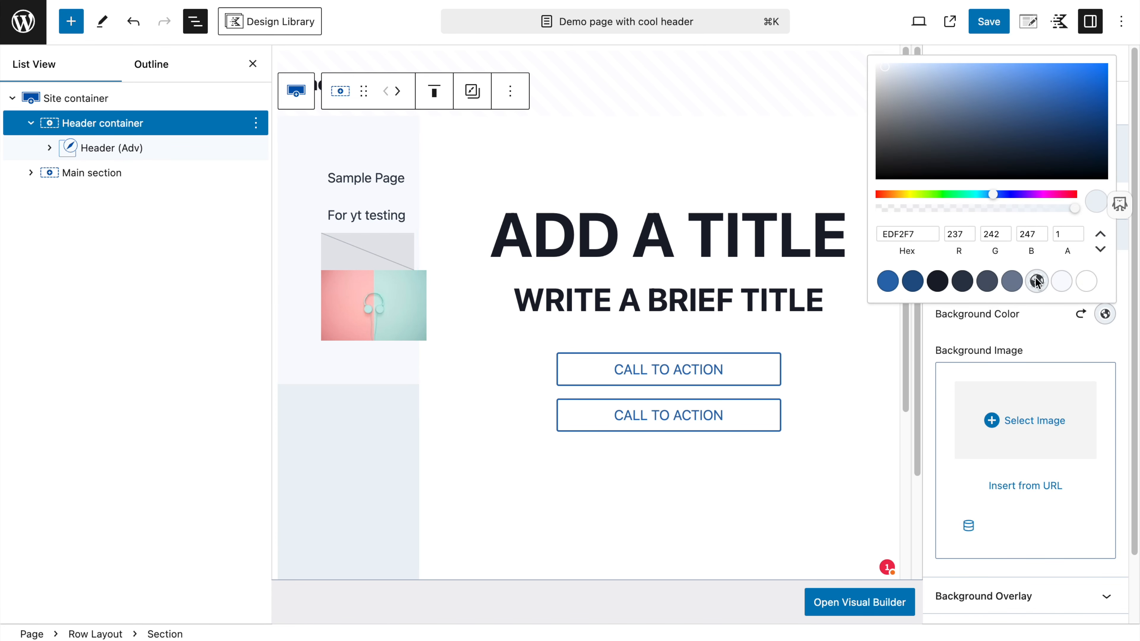
click(1055, 345)
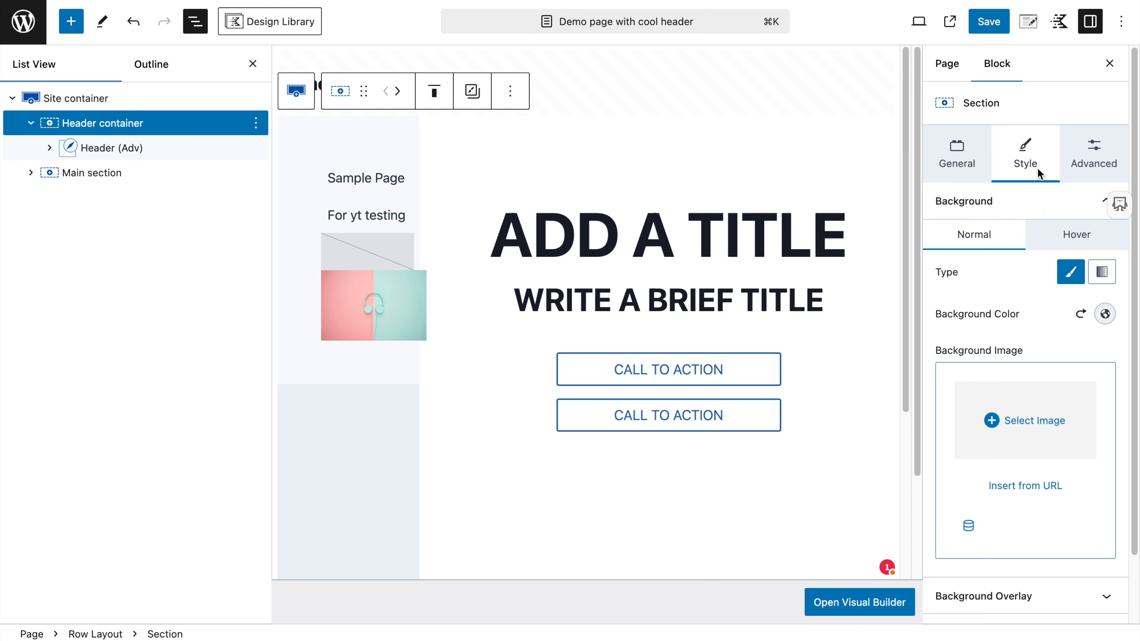
click(986, 19)
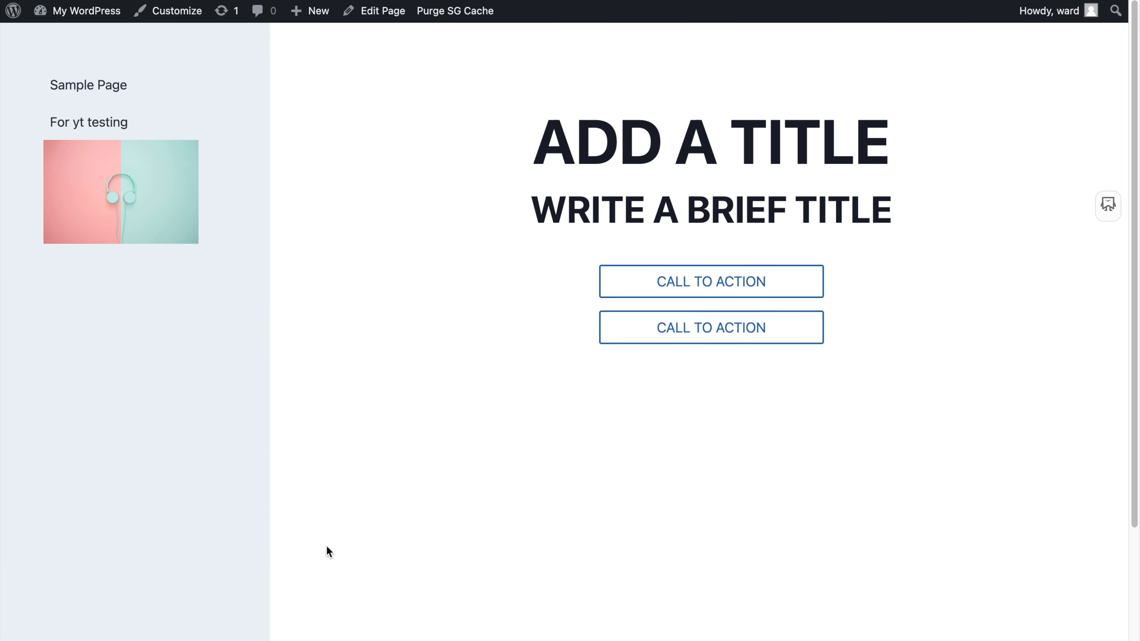
Step: Examine how the side header column behaves on the live page and look through the Header container's advanced settings
scroll(323, 545, down, 3)
scroll(325, 553, up, 3)
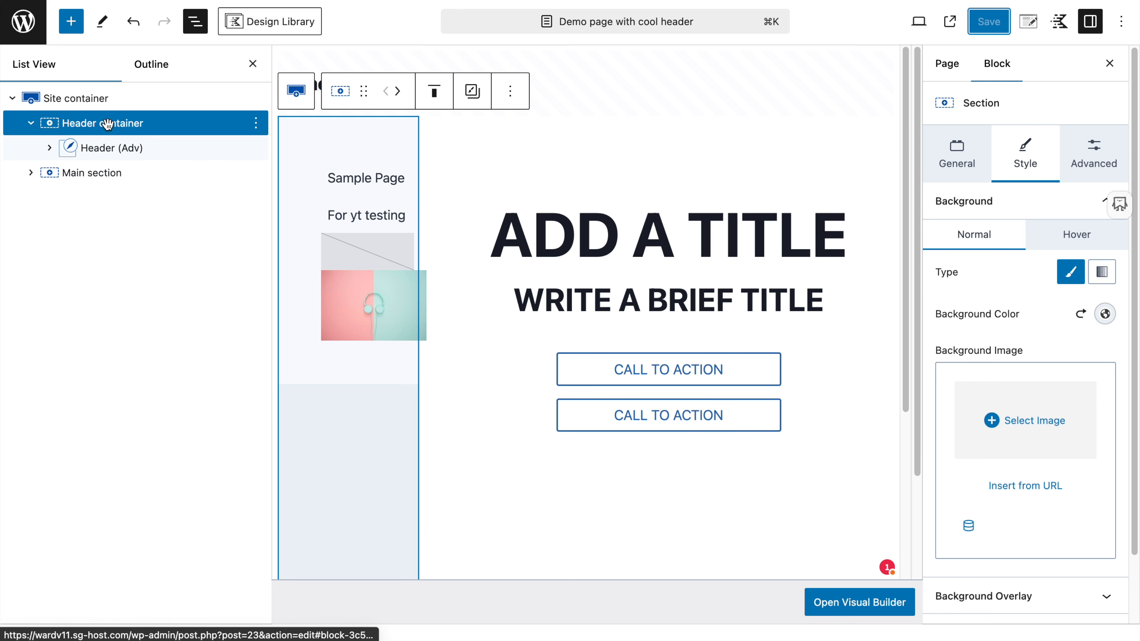
click(50, 101)
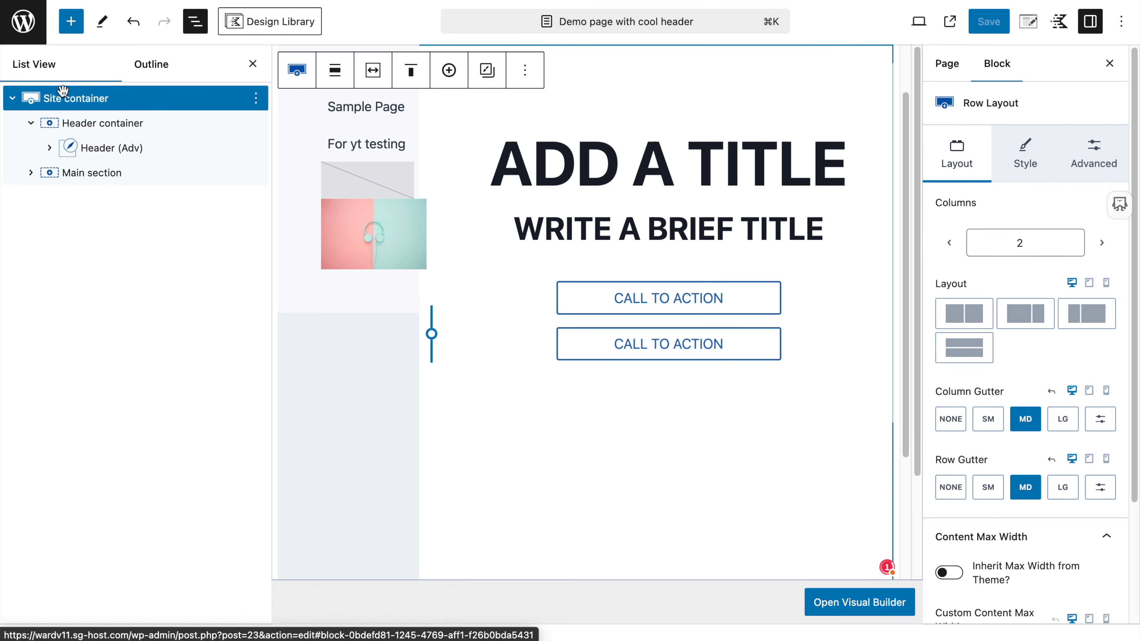
click(88, 125)
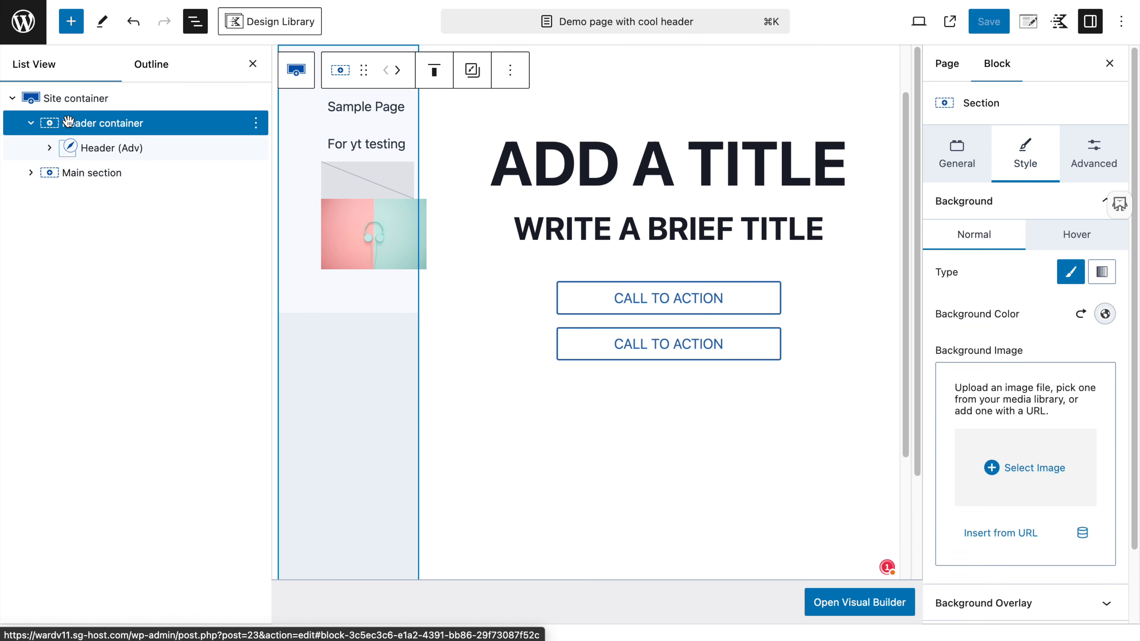
click(1093, 157)
scroll(984, 402, down, 6)
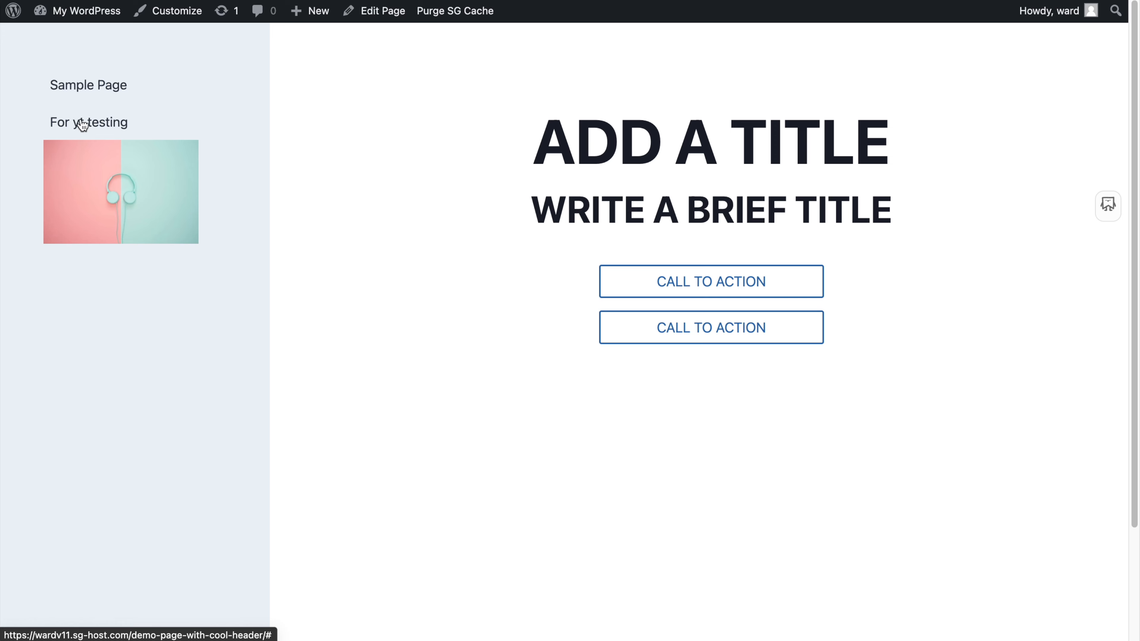
scroll(88, 88, up, 2)
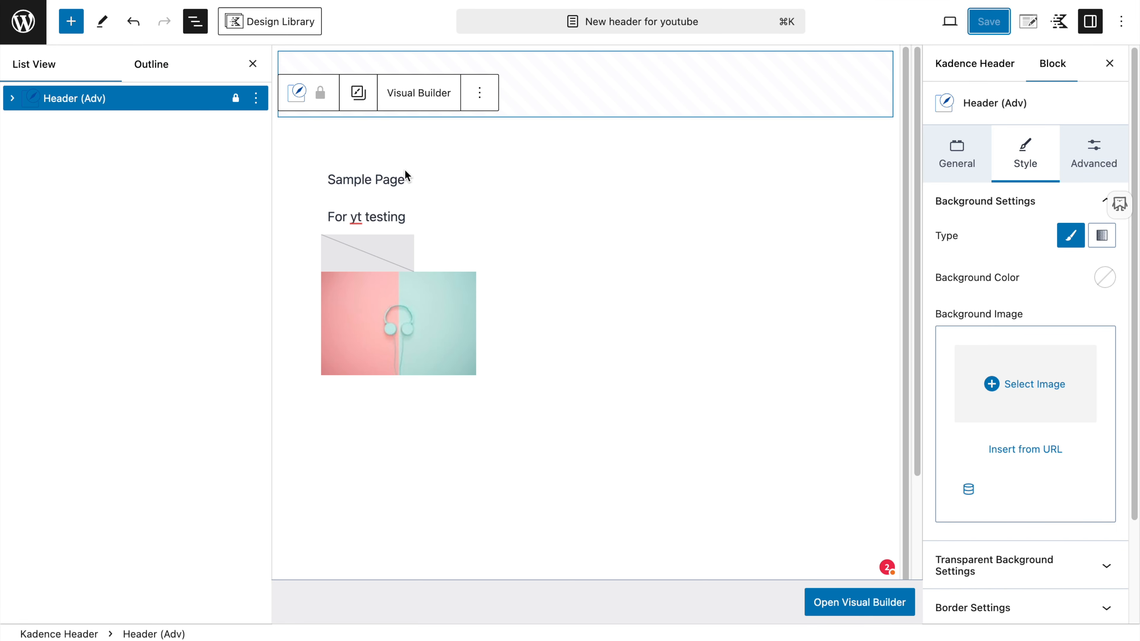
Step: Open the visual builder for the "New header for youtube" header and examine its middle row and Site Identity settings
click(403, 175)
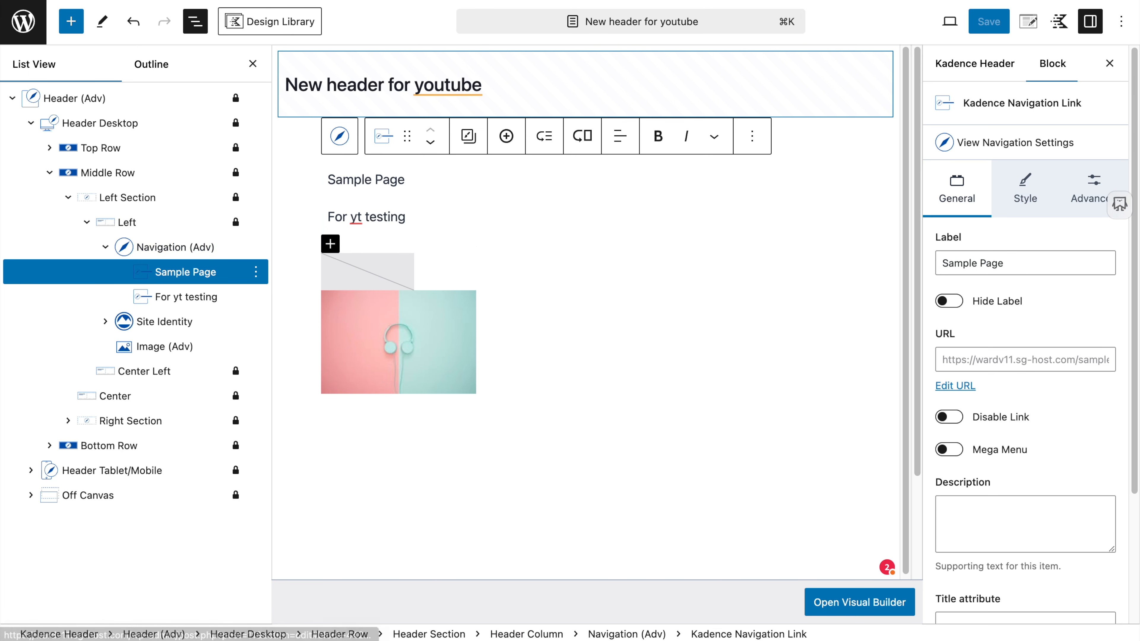
click(834, 601)
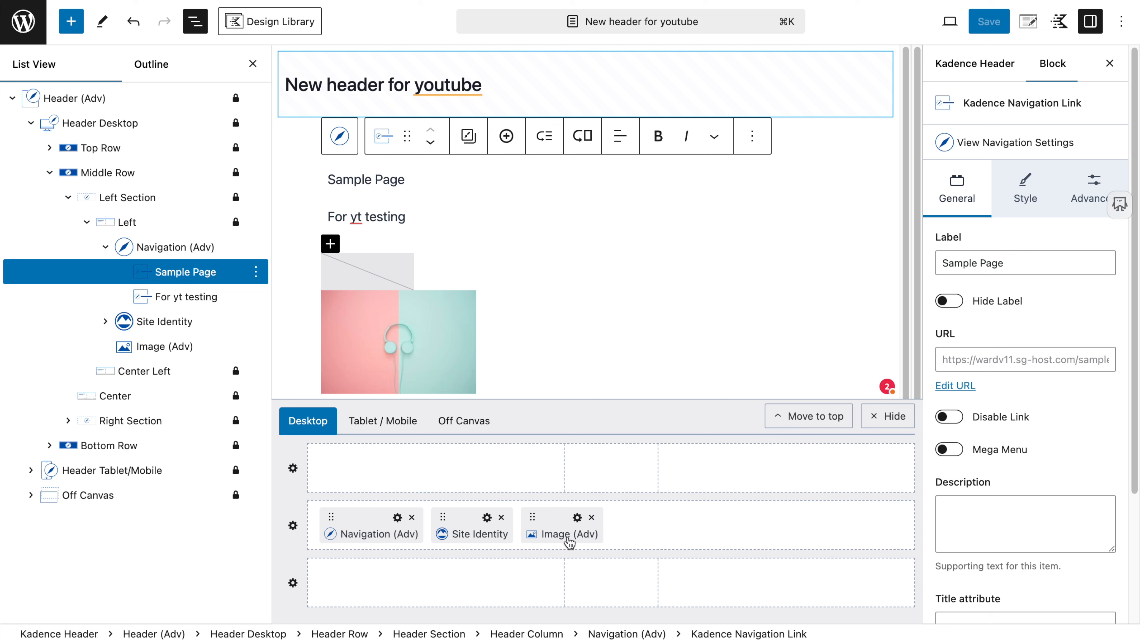
click(293, 526)
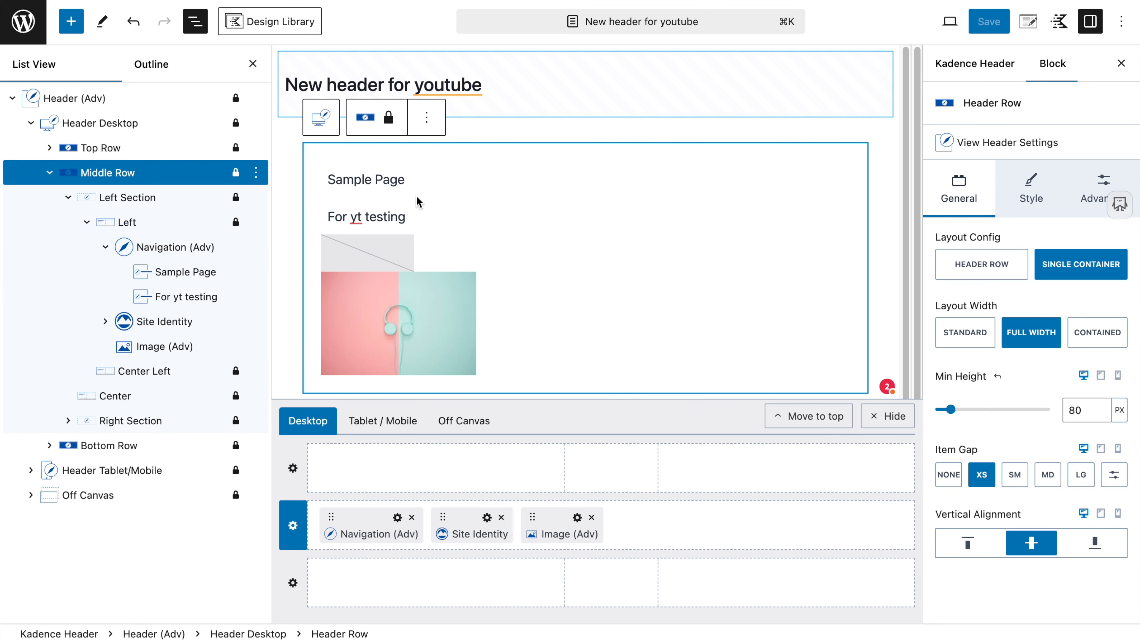
scroll(414, 340, down, 2)
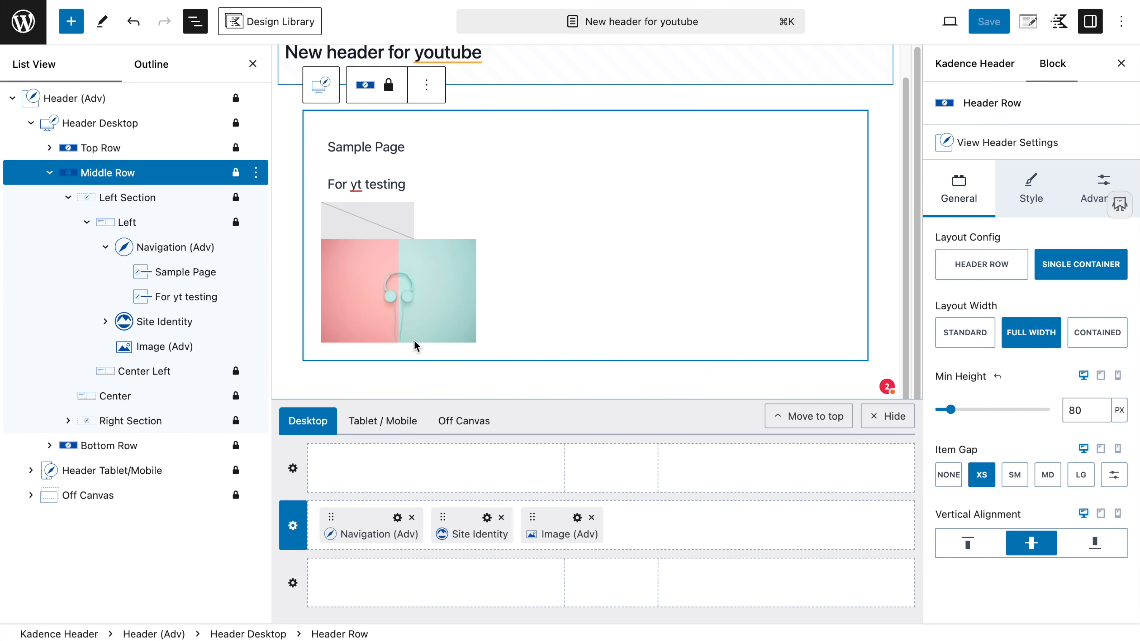
click(486, 518)
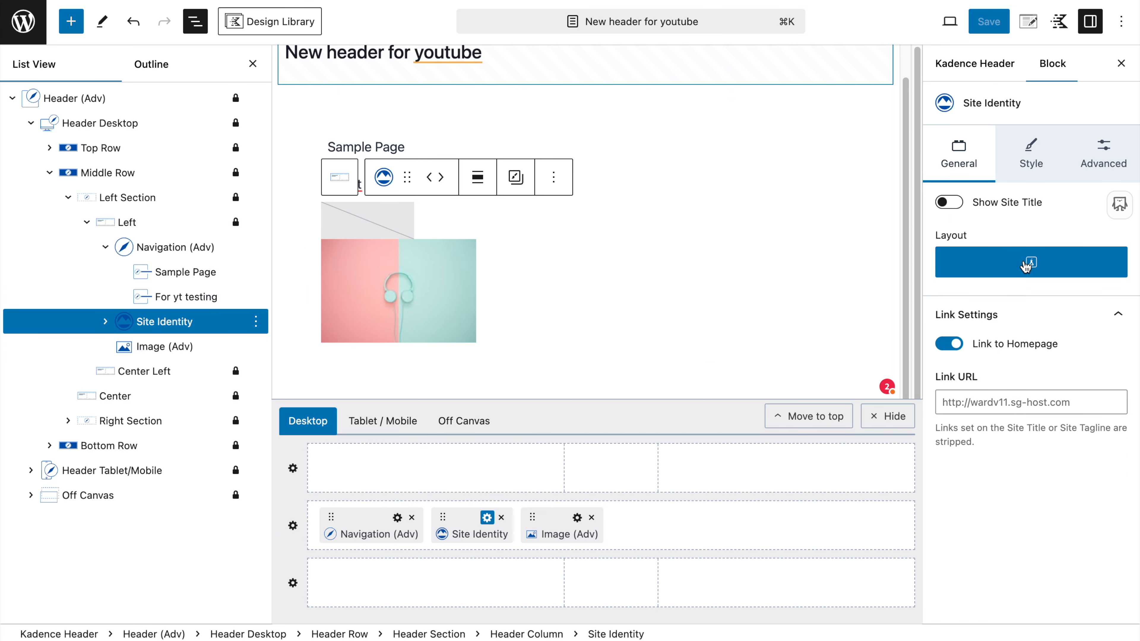
click(1031, 155)
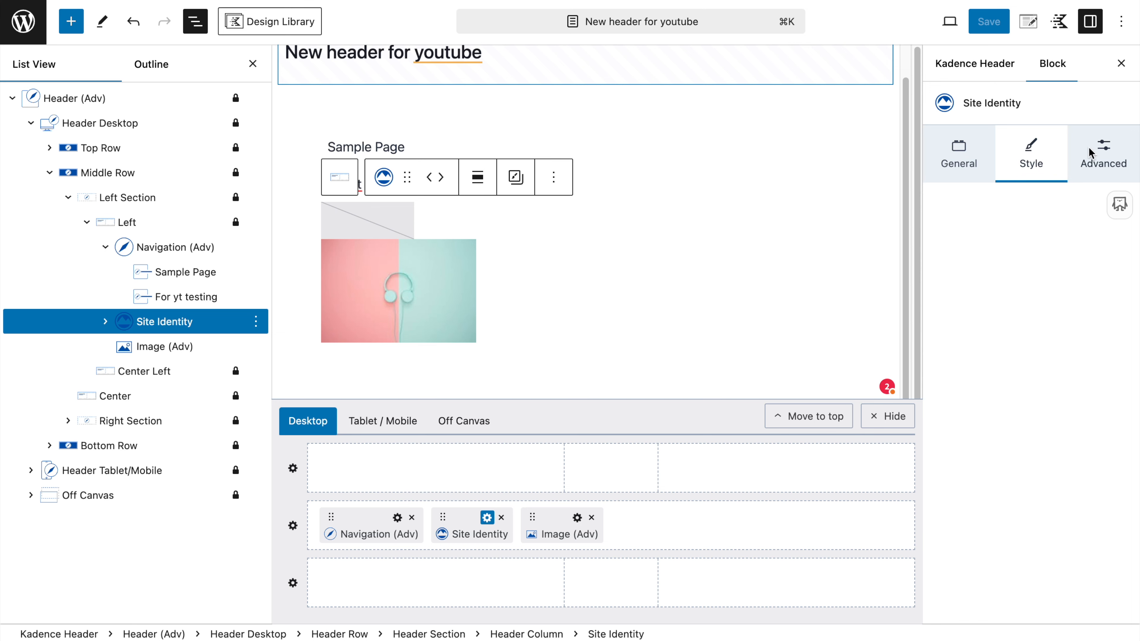
click(991, 161)
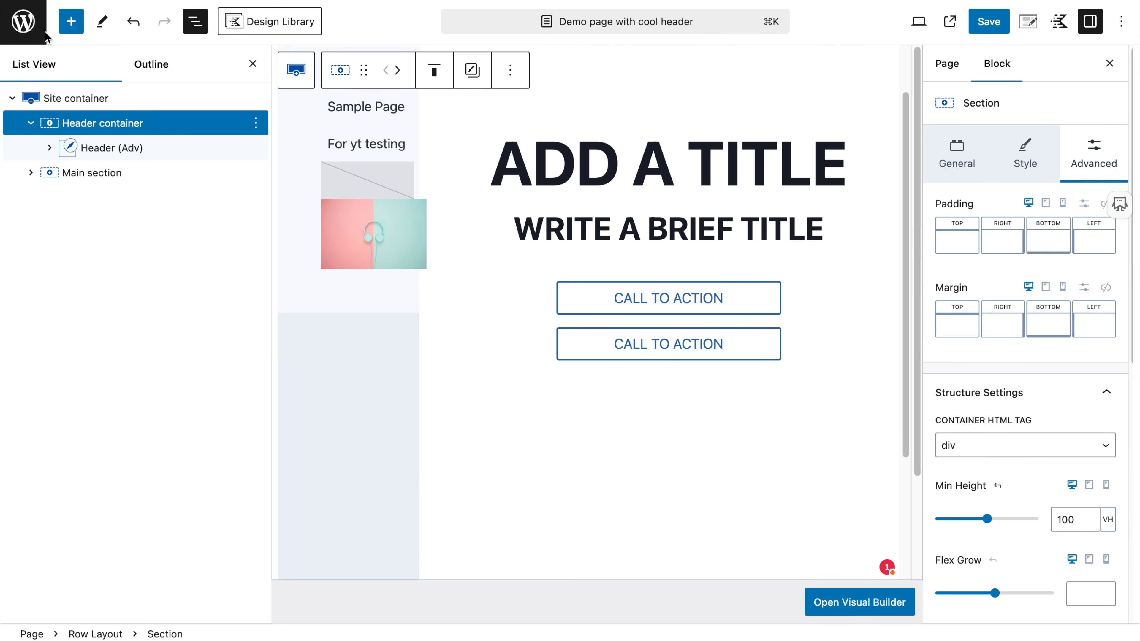
Step: Open the site logo selection in the Customizer's Site Identity settings and import the male and female signage photo from Pexels
click(148, 0)
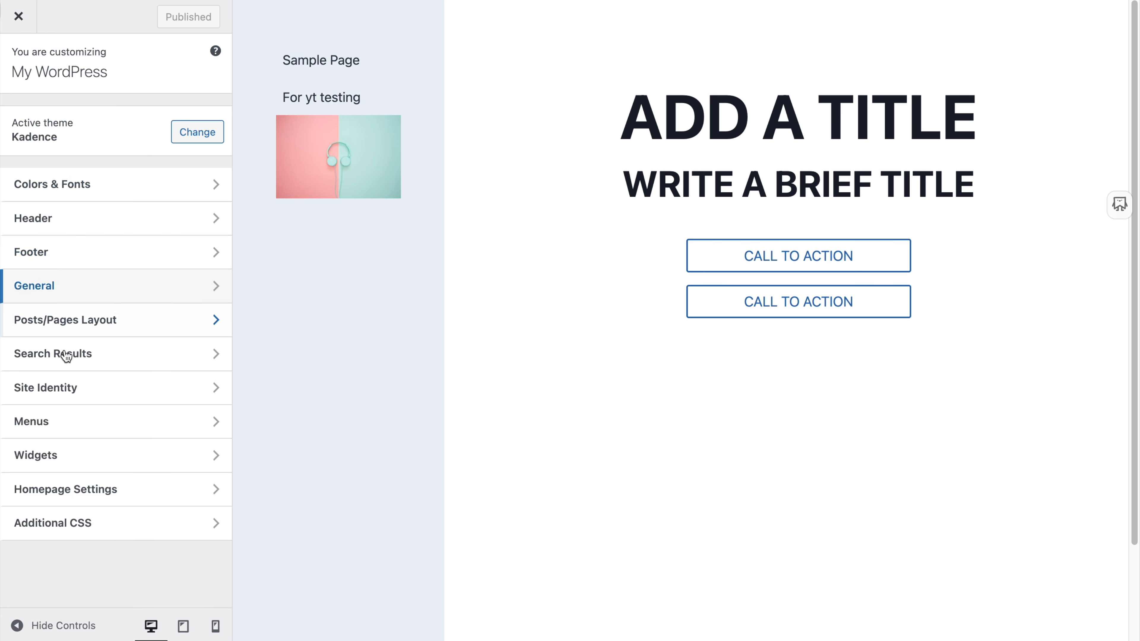
click(66, 404)
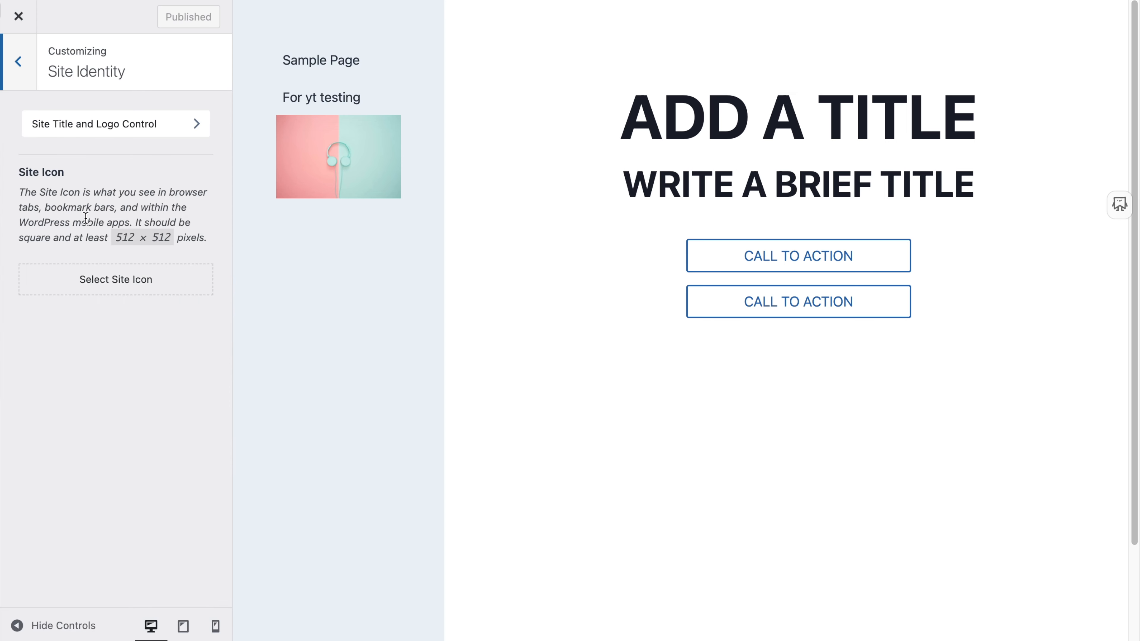
click(103, 125)
click(102, 170)
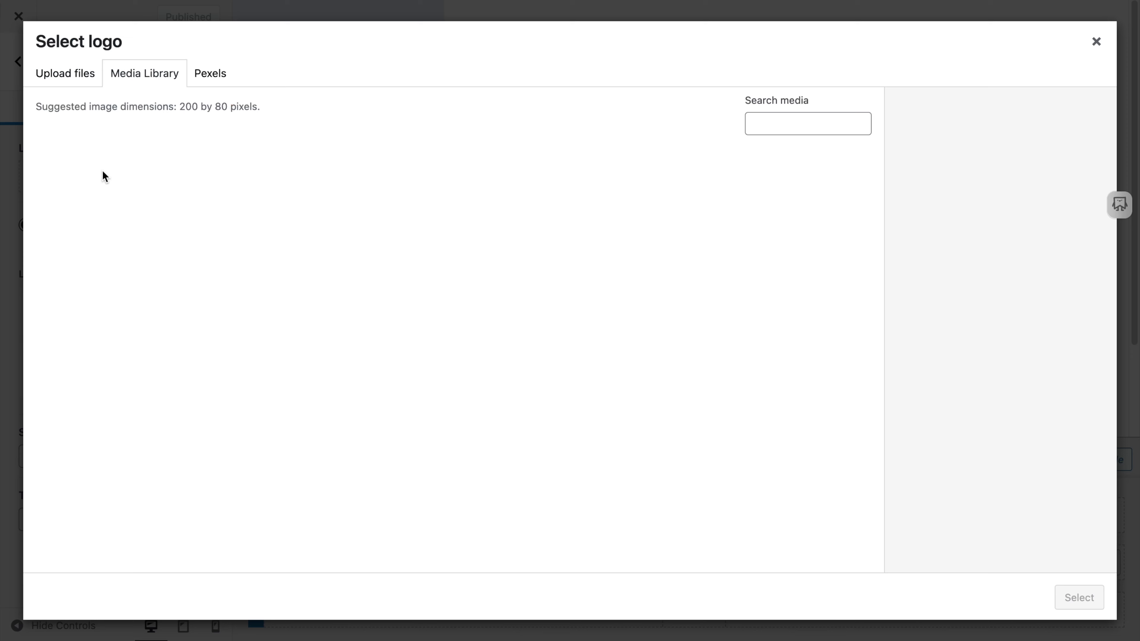
click(207, 76)
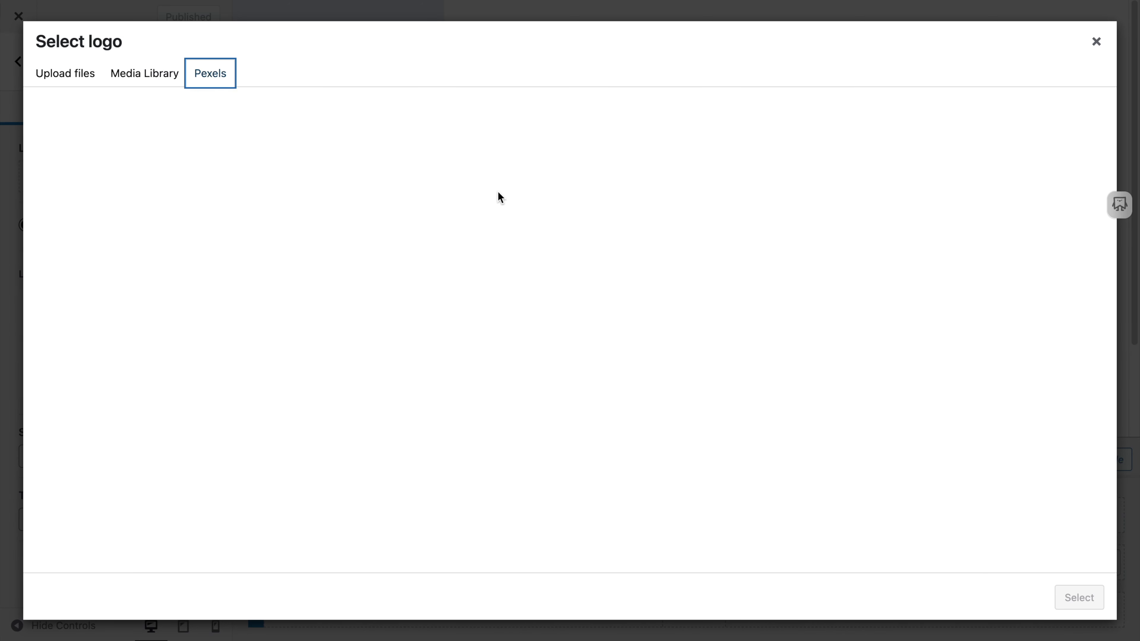
scroll(765, 354, down, 2)
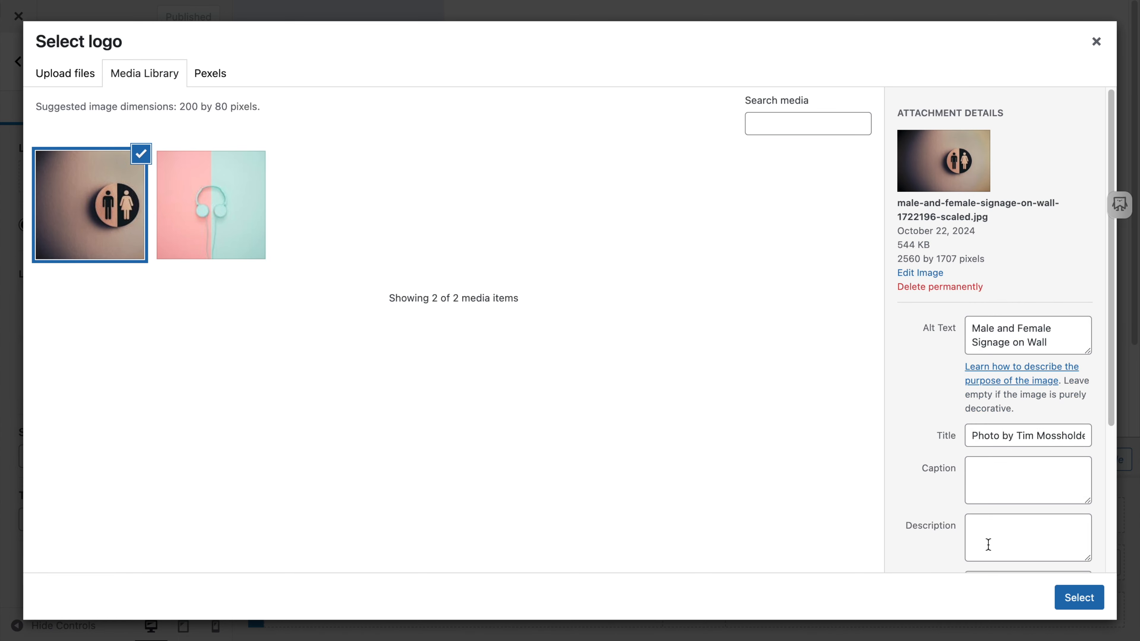
Step: Use the male and female signage photo as the site logo with the suggested crop, publish the change and leave the Customizer
scroll(988, 544, down, 5)
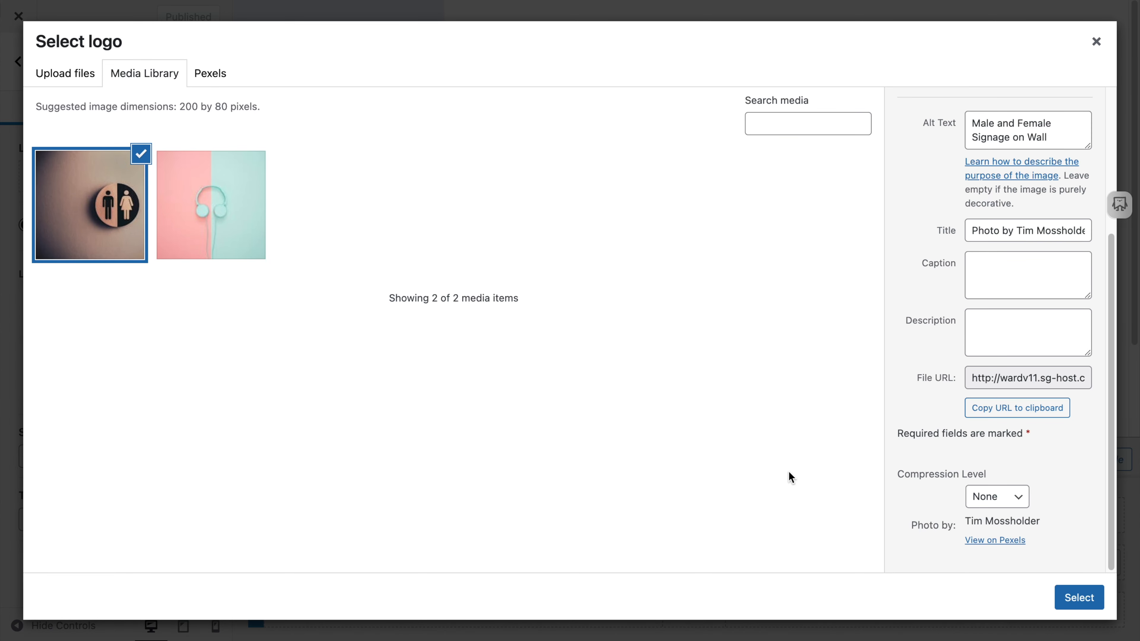
click(1050, 599)
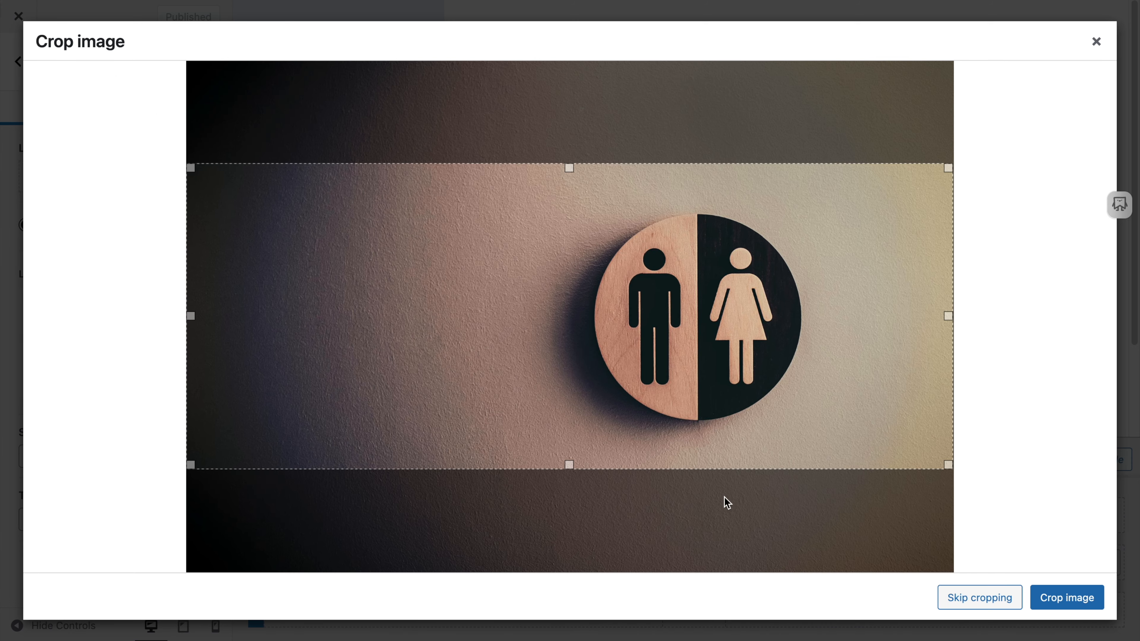
click(1050, 599)
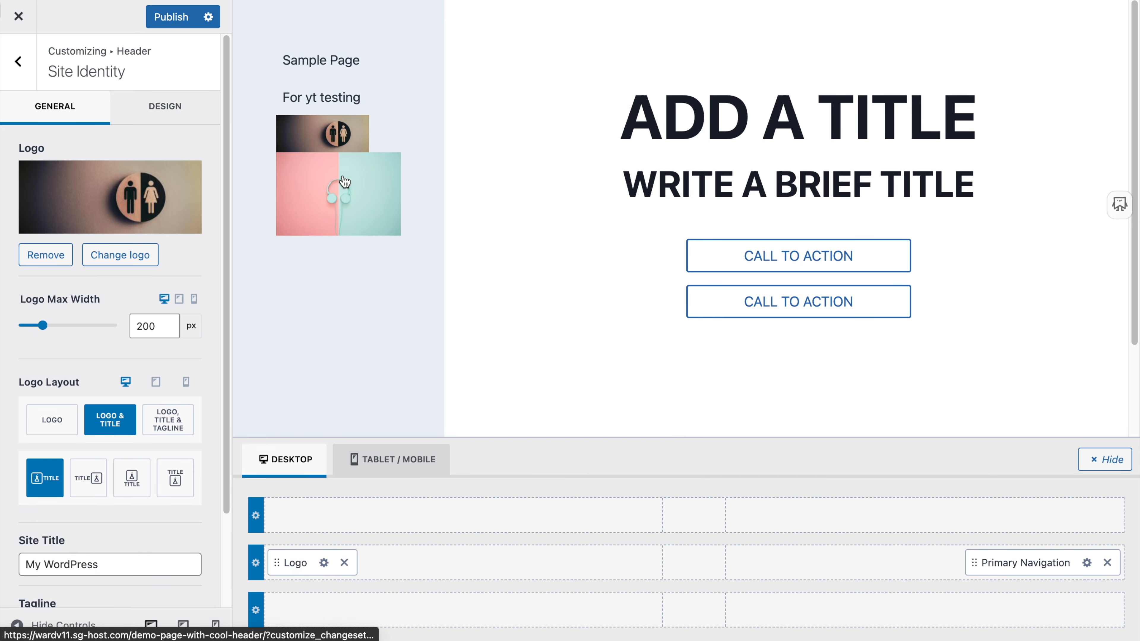
click(167, 26)
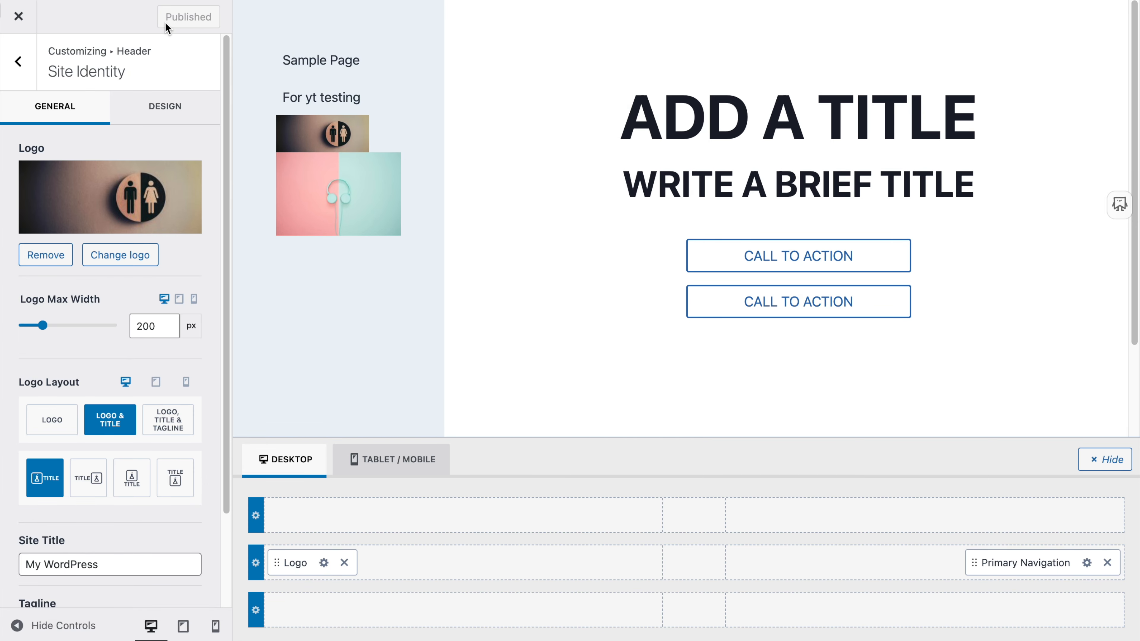
click(18, 16)
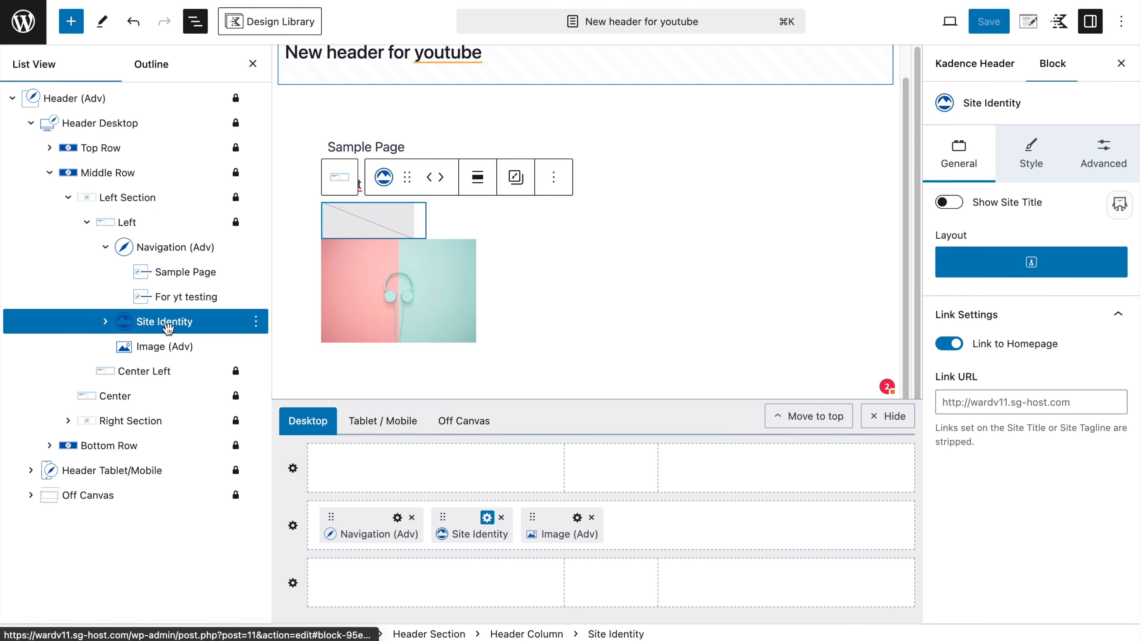
Step: Move the Site Identity block ahead of Navigation (Adv) in the desktop middle row and save the header
click(184, 322)
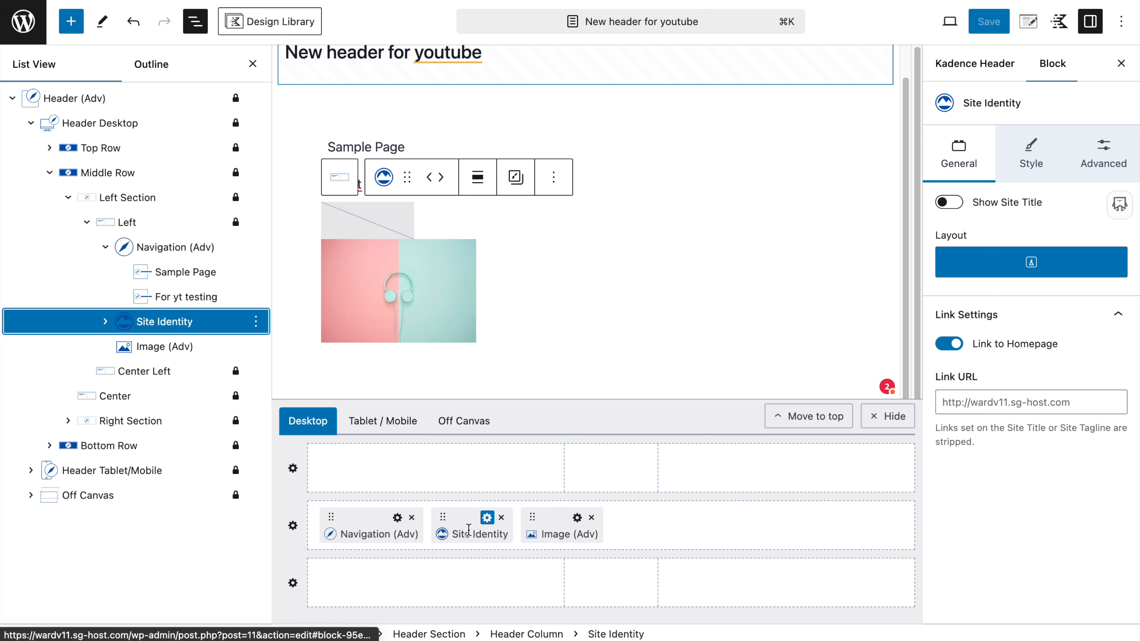
drag(443, 519, 325, 520)
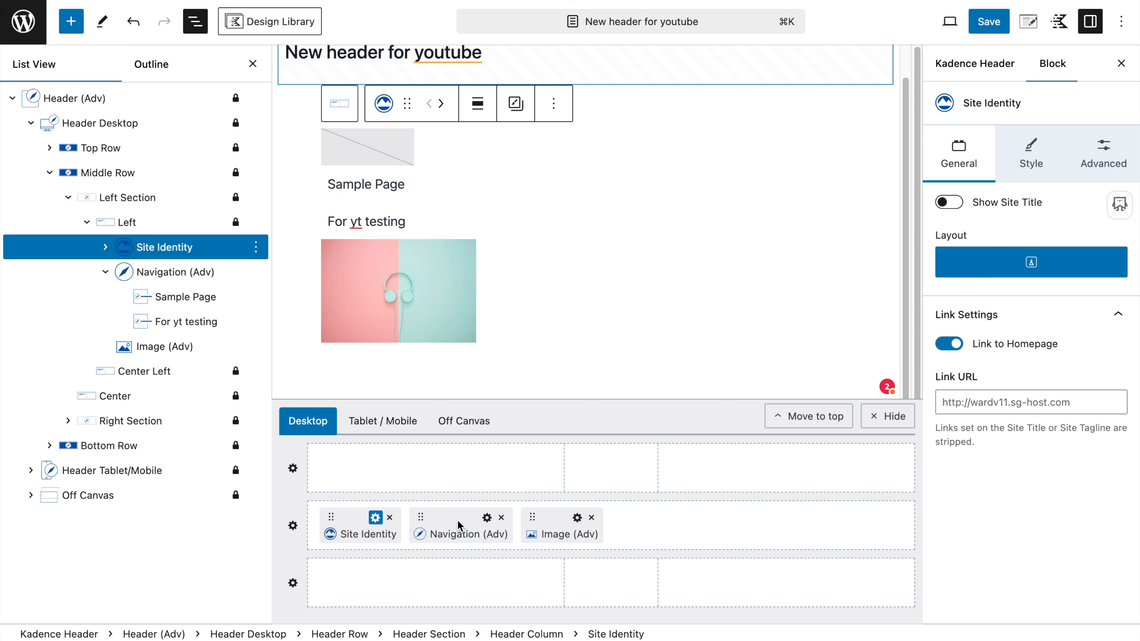
click(987, 23)
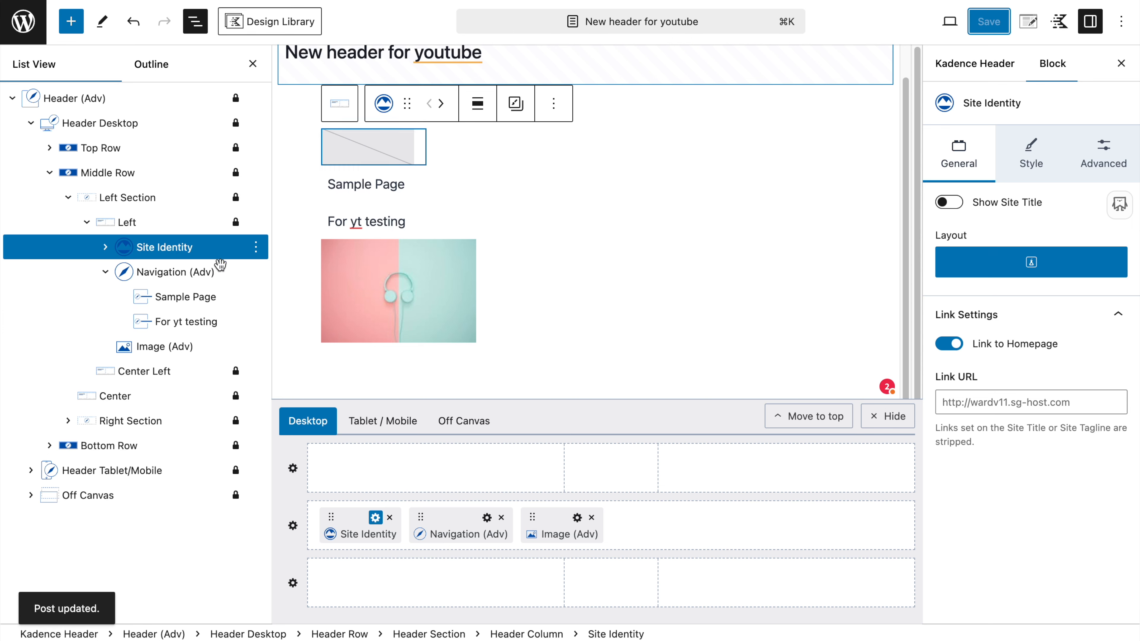
Step: Try to reorder the middle row by moving Image (Adv) ahead of Site Identity, and save the header
drag(175, 250, 162, 355)
drag(533, 517, 329, 522)
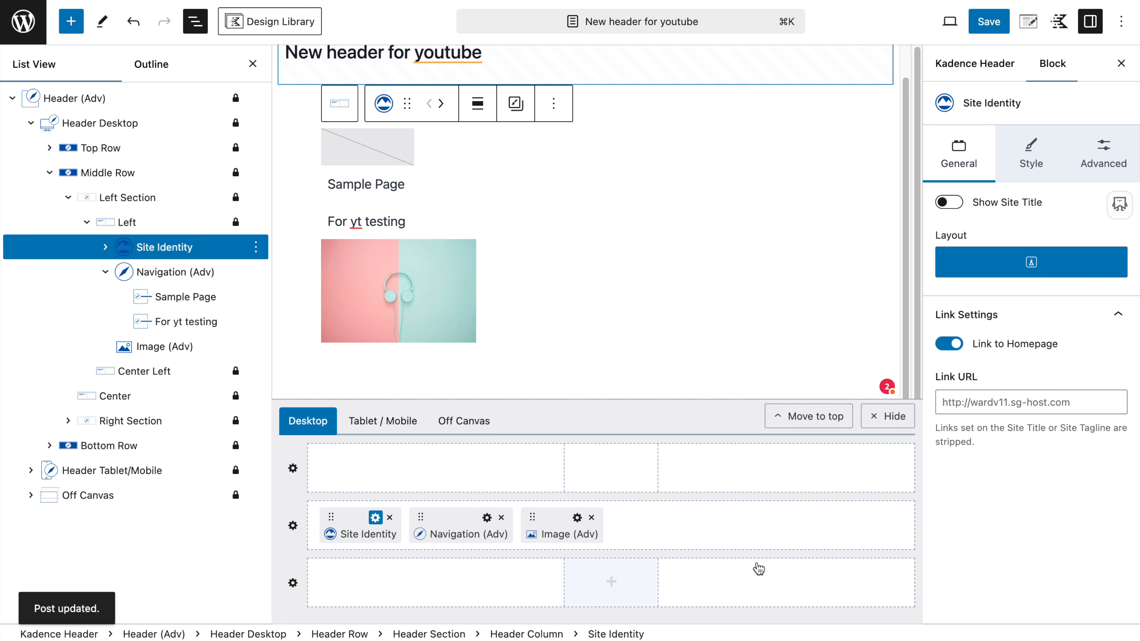
click(988, 22)
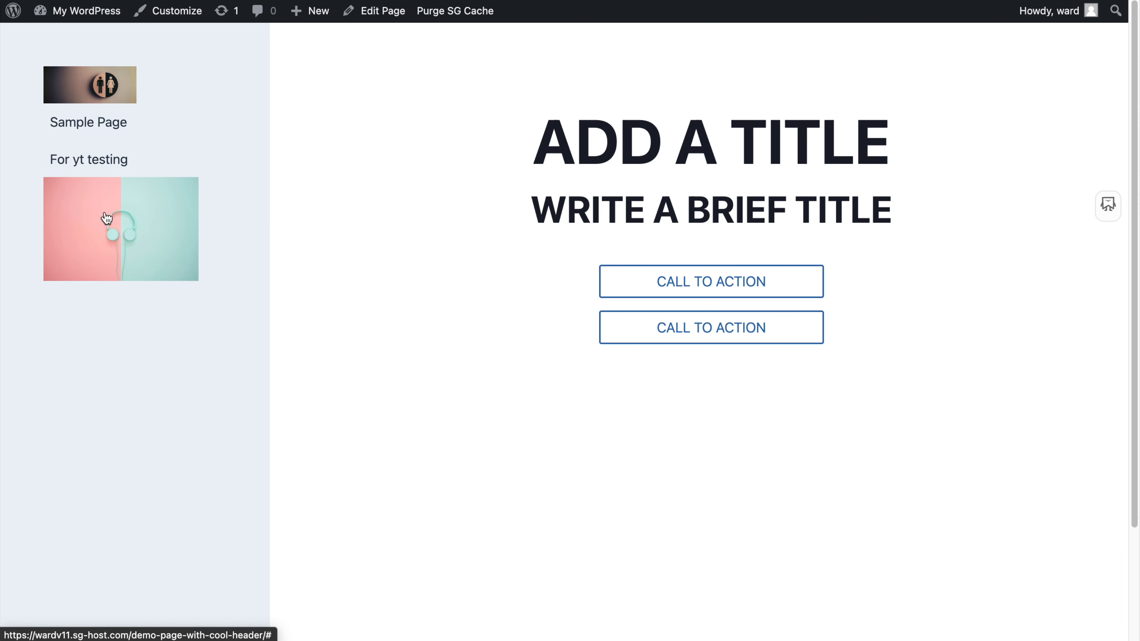
Step: Return to the "New header for youtube" editor and set the Site Identity block's bottom margin to MD
key(ctrl+shift+Tab)
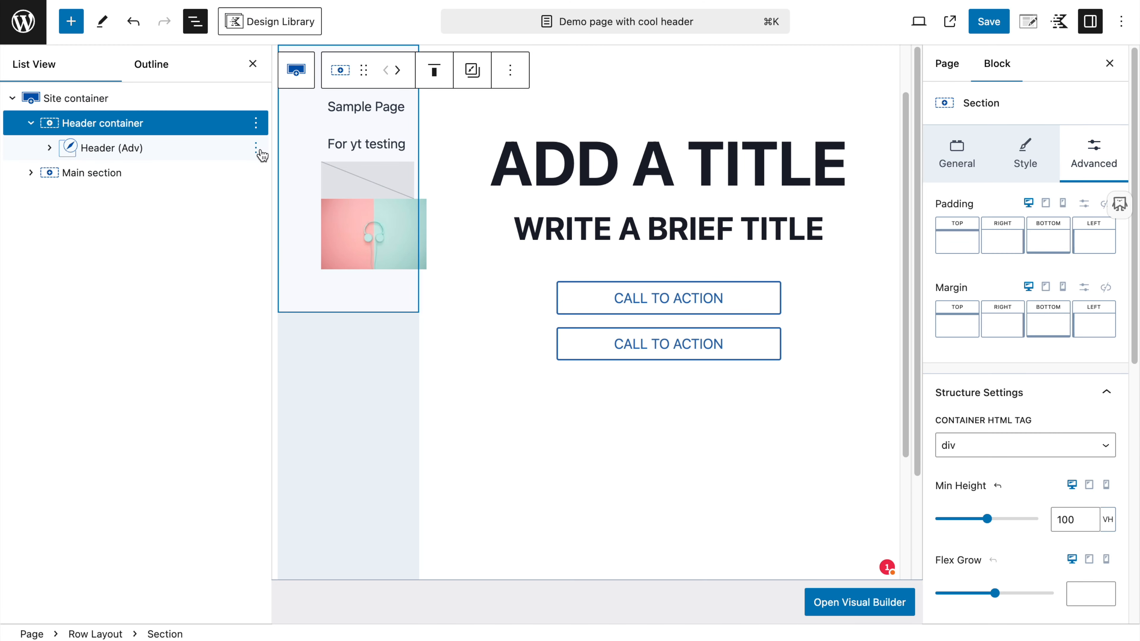
key(ctrl+shift+Tab)
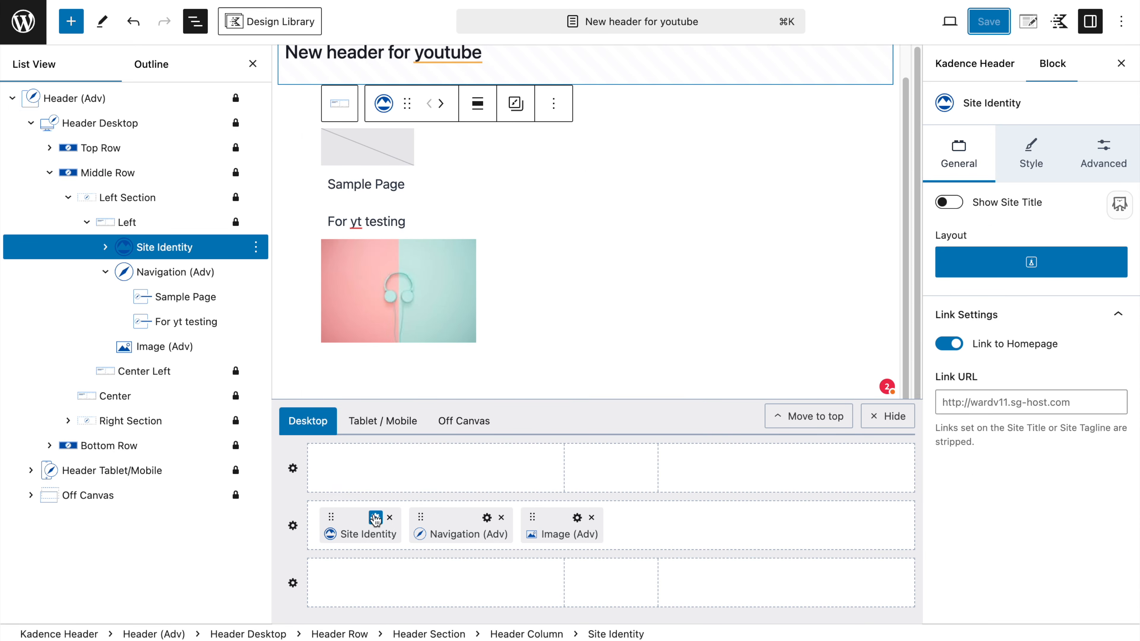
click(1110, 162)
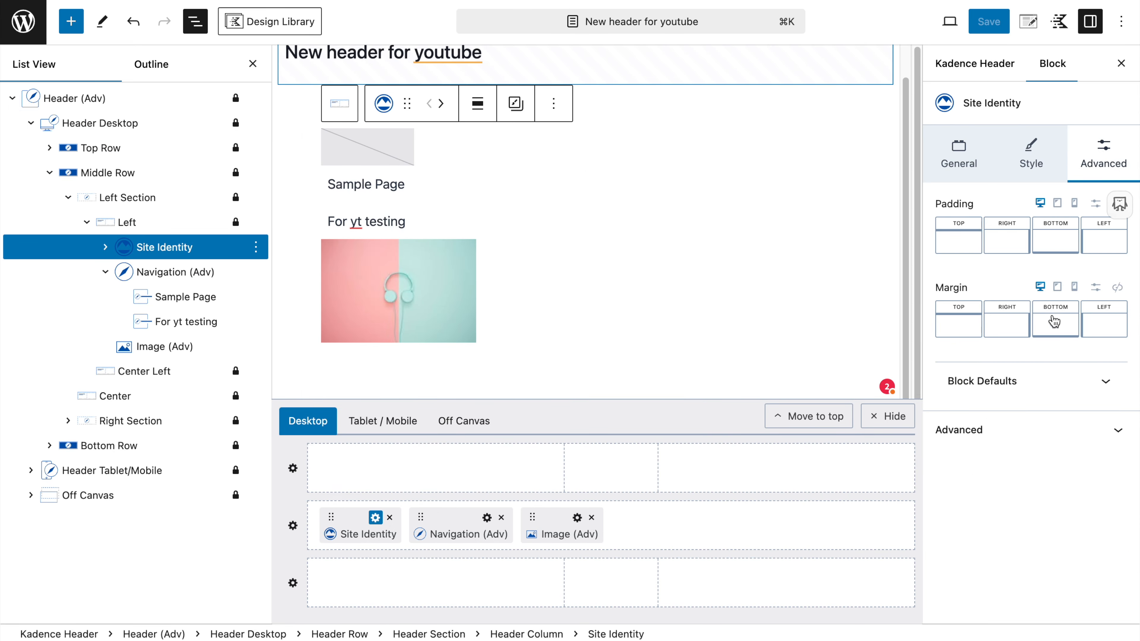
click(1053, 330)
drag(888, 391, 941, 392)
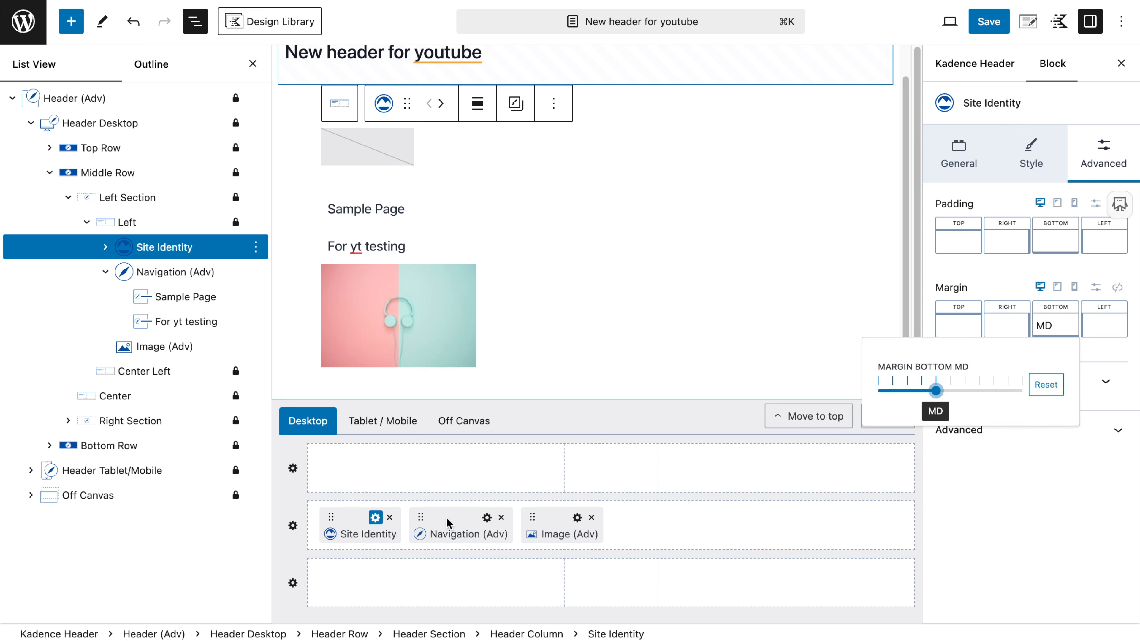
Step: Set the Navigation (Adv) block's bottom margin to LG and save the header and site changes
click(486, 519)
click(1076, 145)
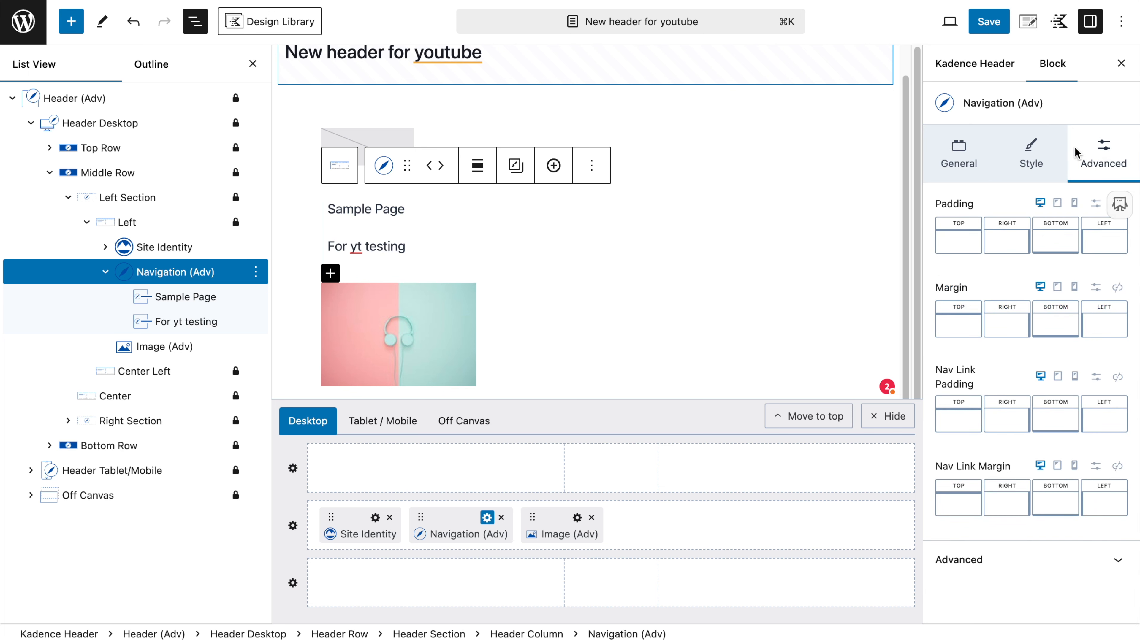
click(1070, 330)
drag(880, 396, 945, 396)
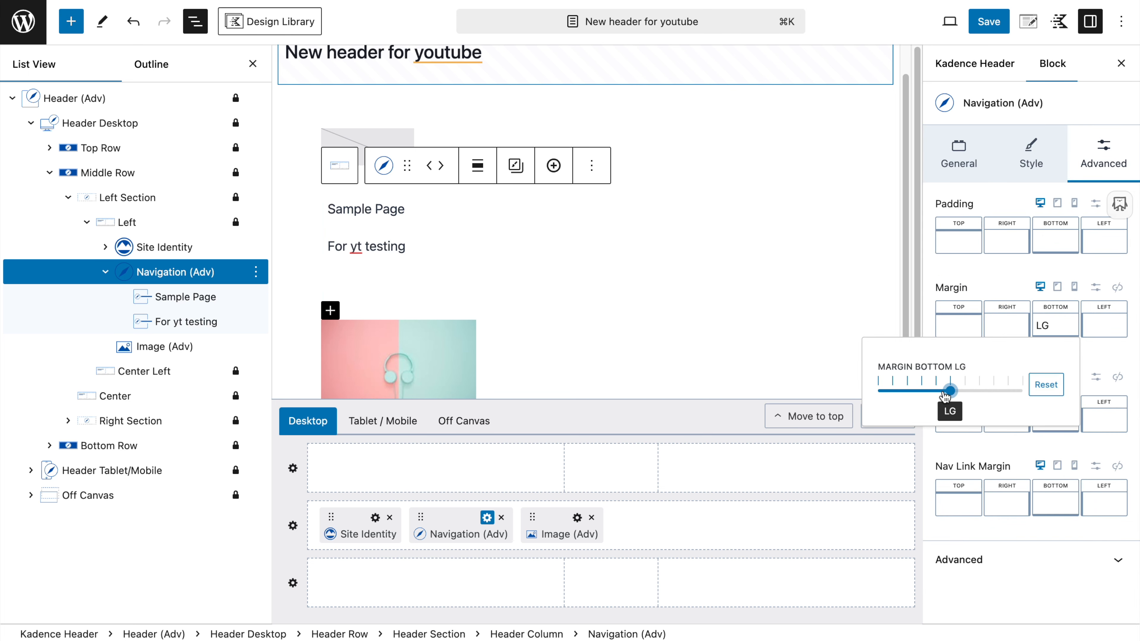
click(989, 21)
click(993, 20)
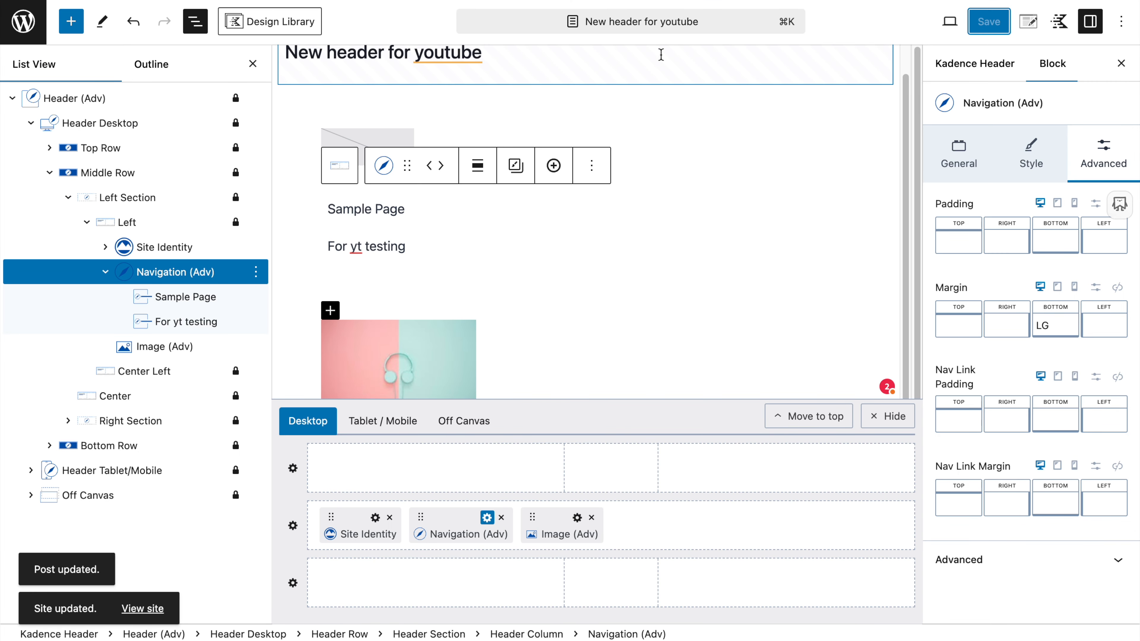
click(107, 279)
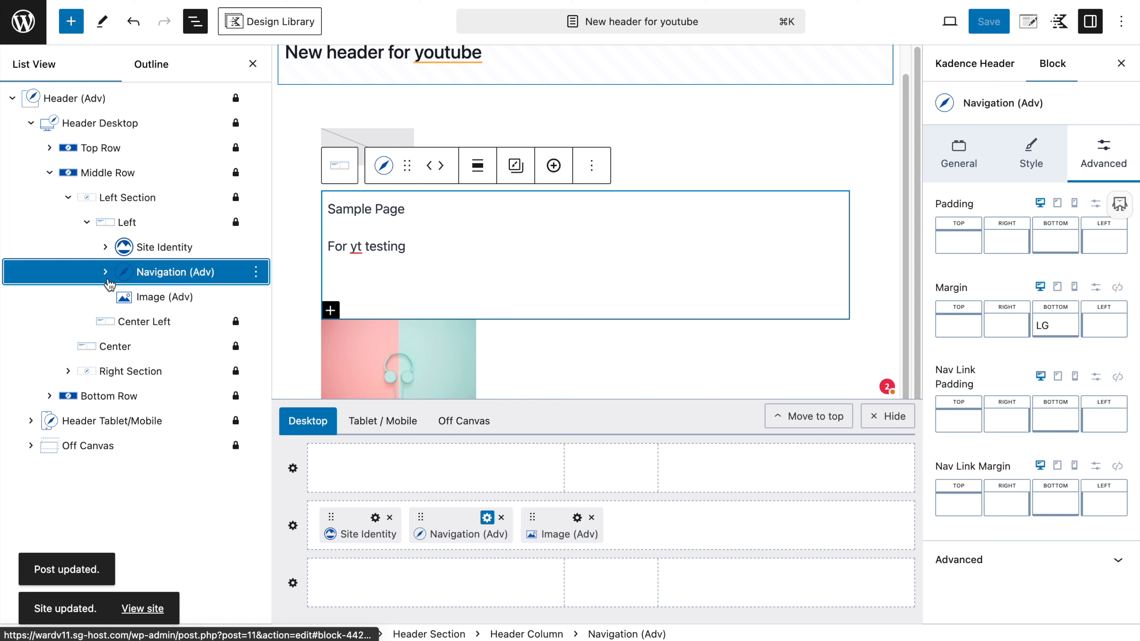
click(1060, 326)
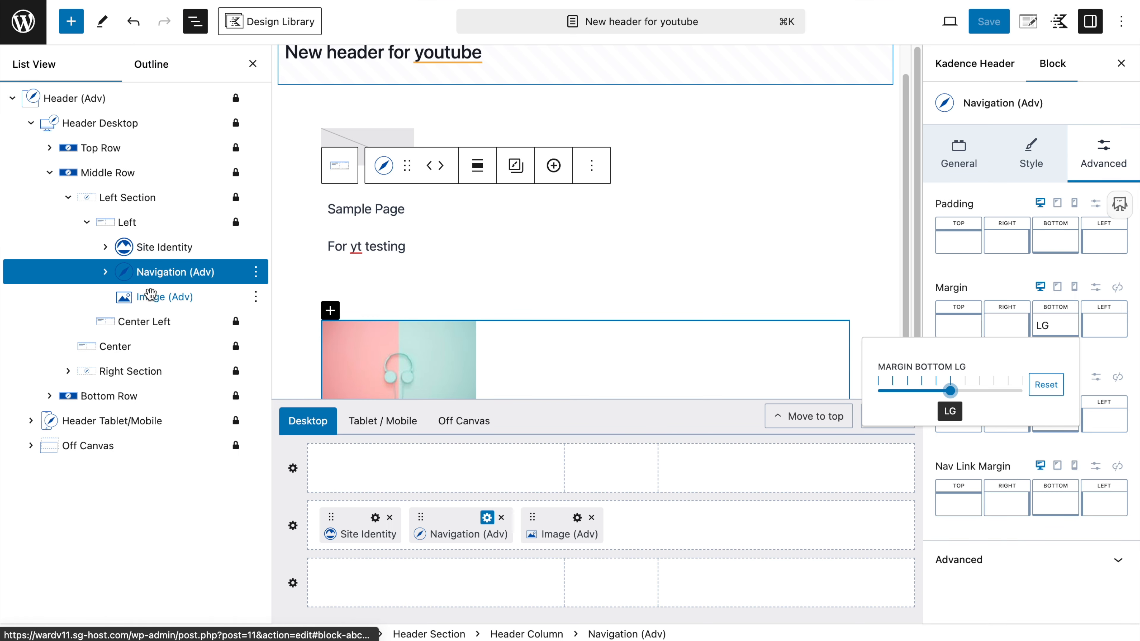
Step: Set the Image (Adv) block's top margin to LG, save the header and check the spacing on the live page
click(148, 297)
click(1083, 162)
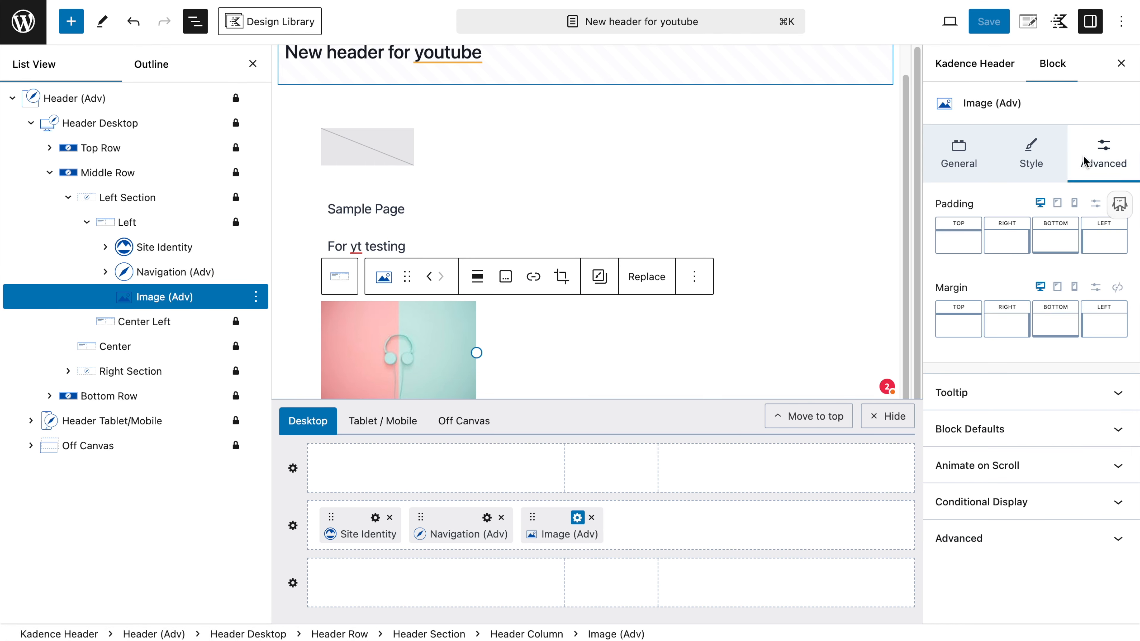
click(954, 321)
drag(784, 392, 835, 392)
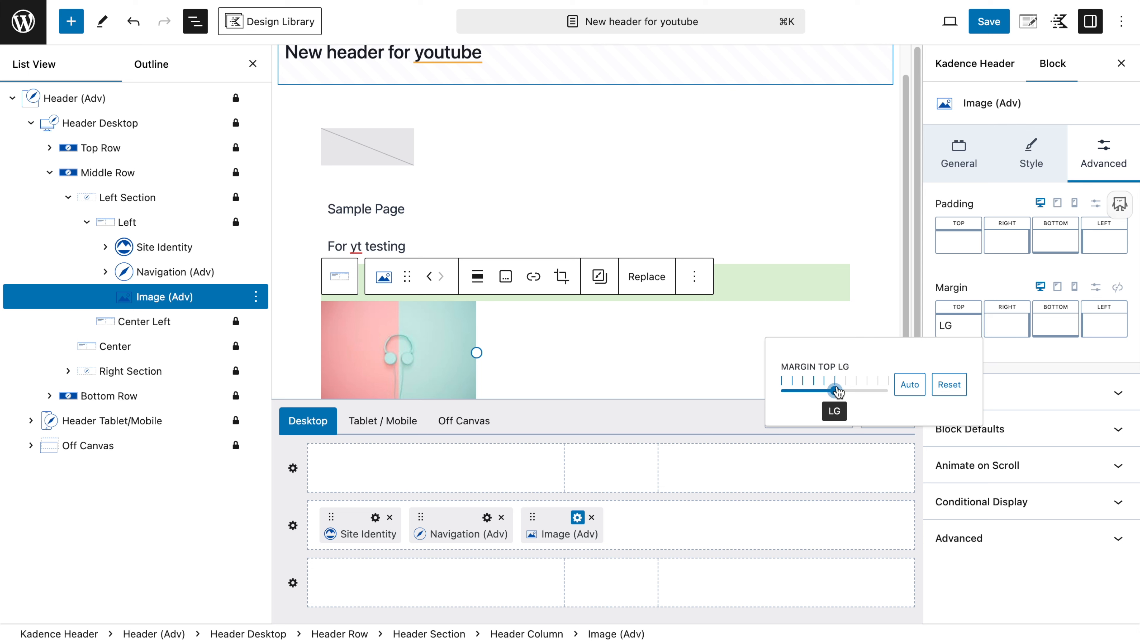
click(989, 21)
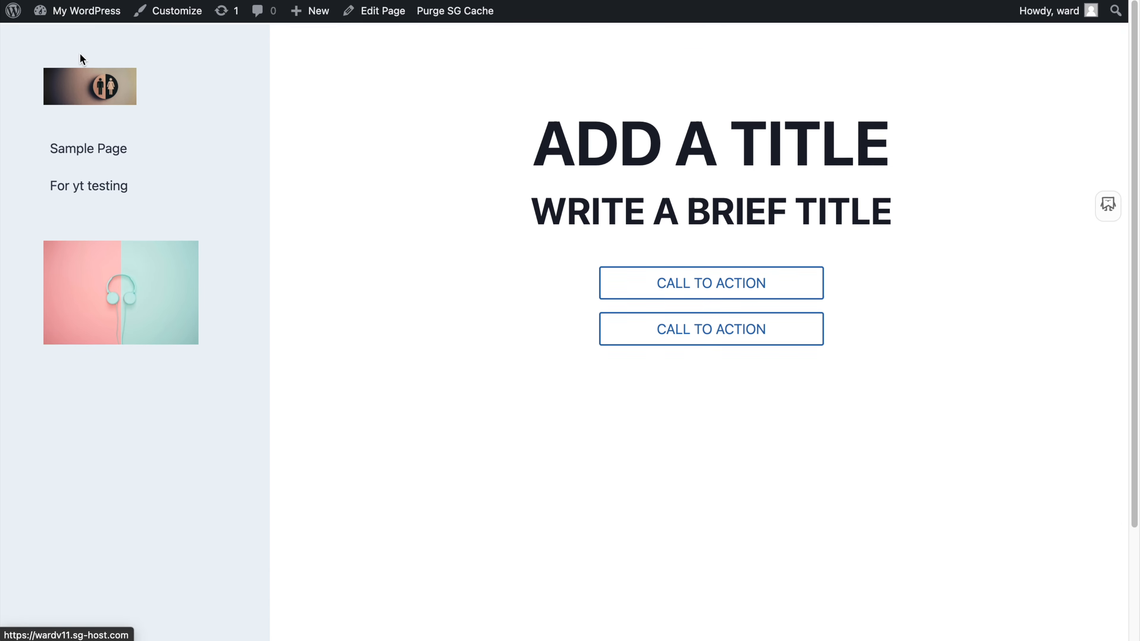
scroll(164, 296, down, 2)
scroll(164, 296, up, 2)
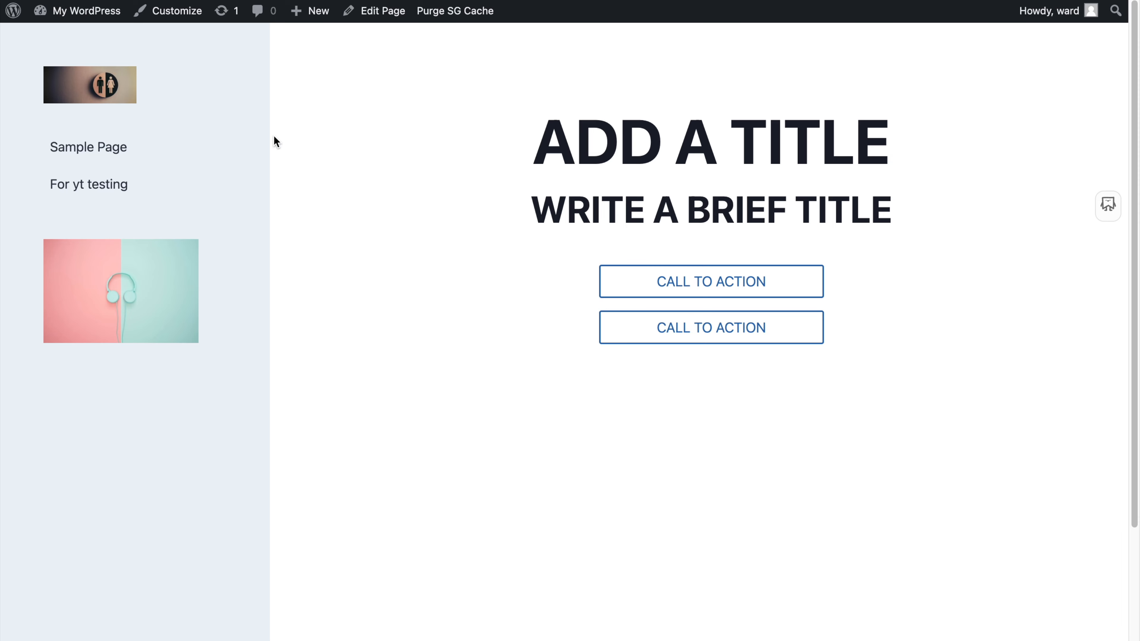
Step: Review the whole live demo page, checking how the header column and main content behave down to the footer
scroll(469, 197, down, 4)
scroll(470, 197, up, 4)
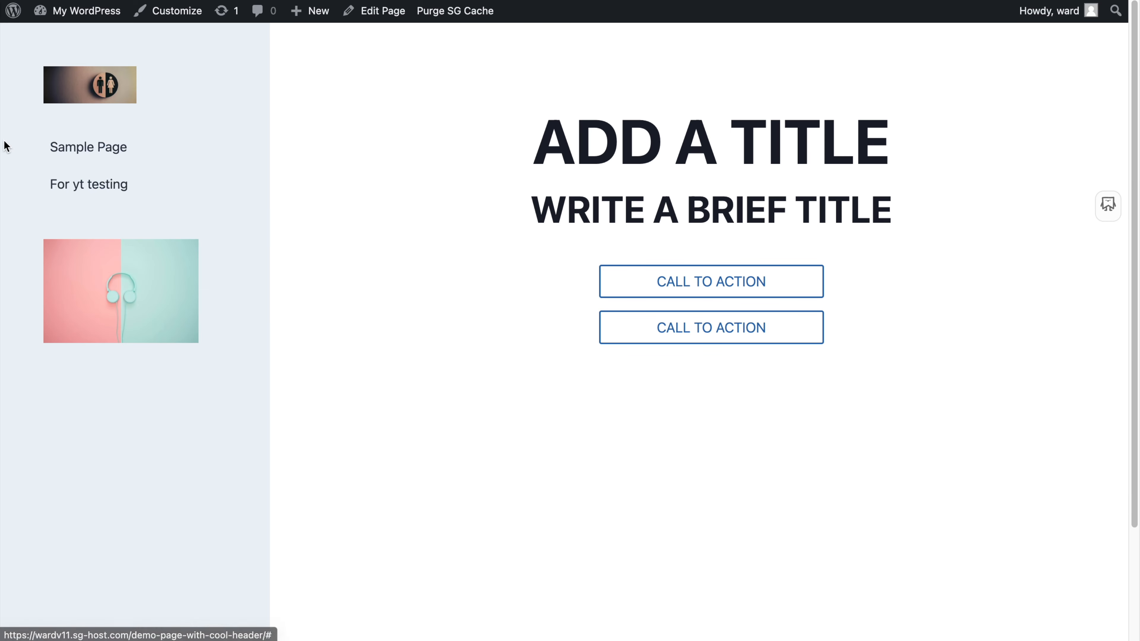
click(94, 147)
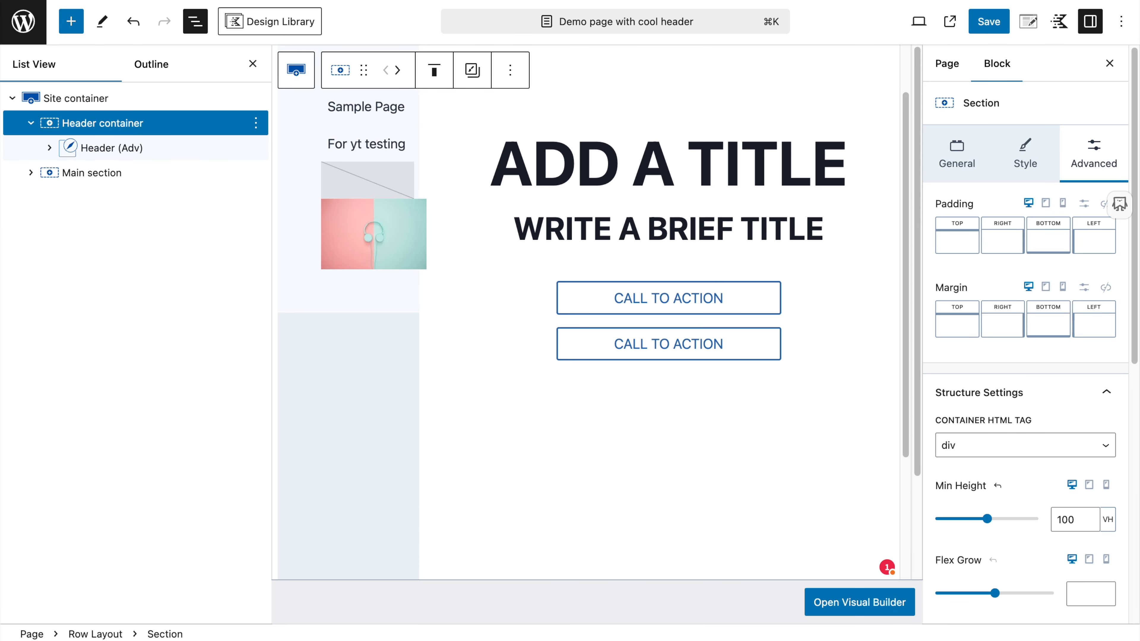
click(950, 21)
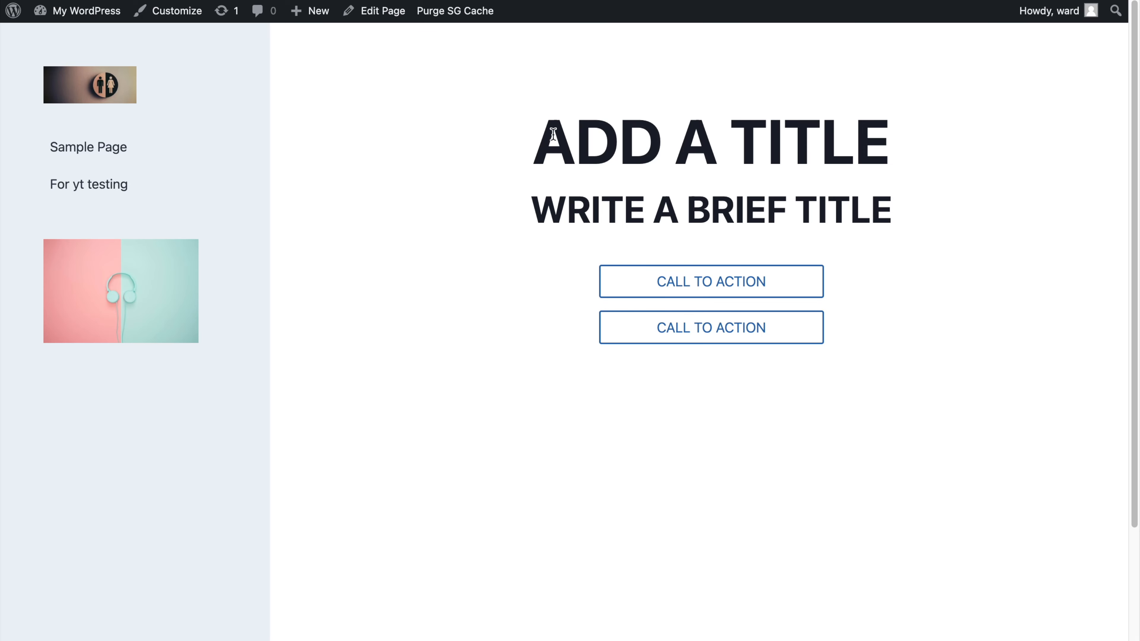
scroll(542, 264, down, 4)
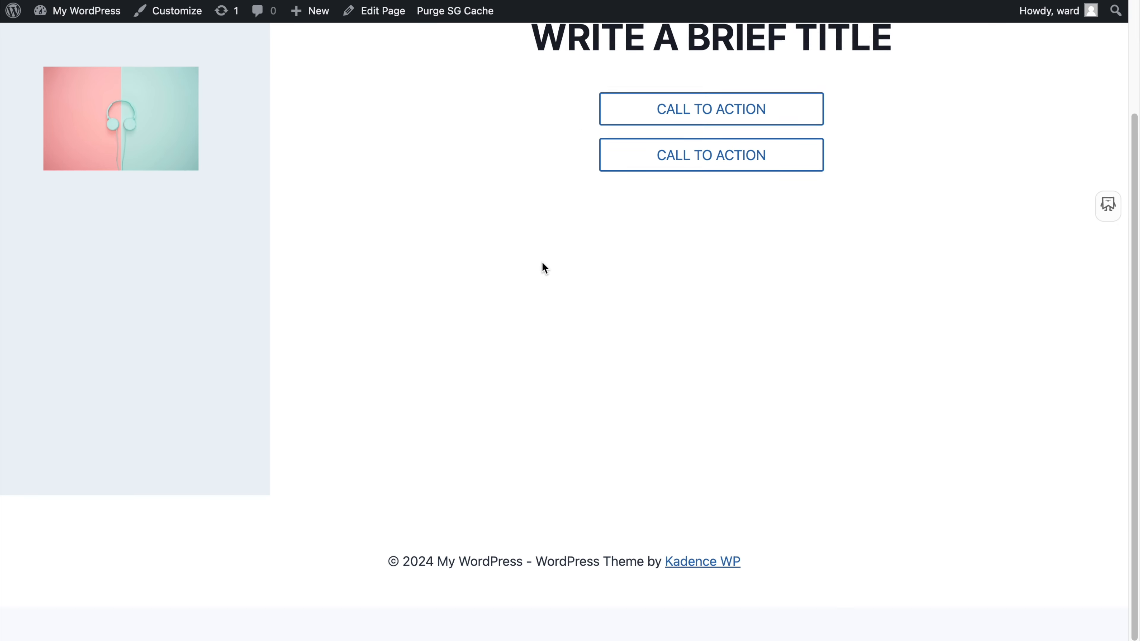
scroll(542, 265, up, 4)
scroll(709, 247, down, 2)
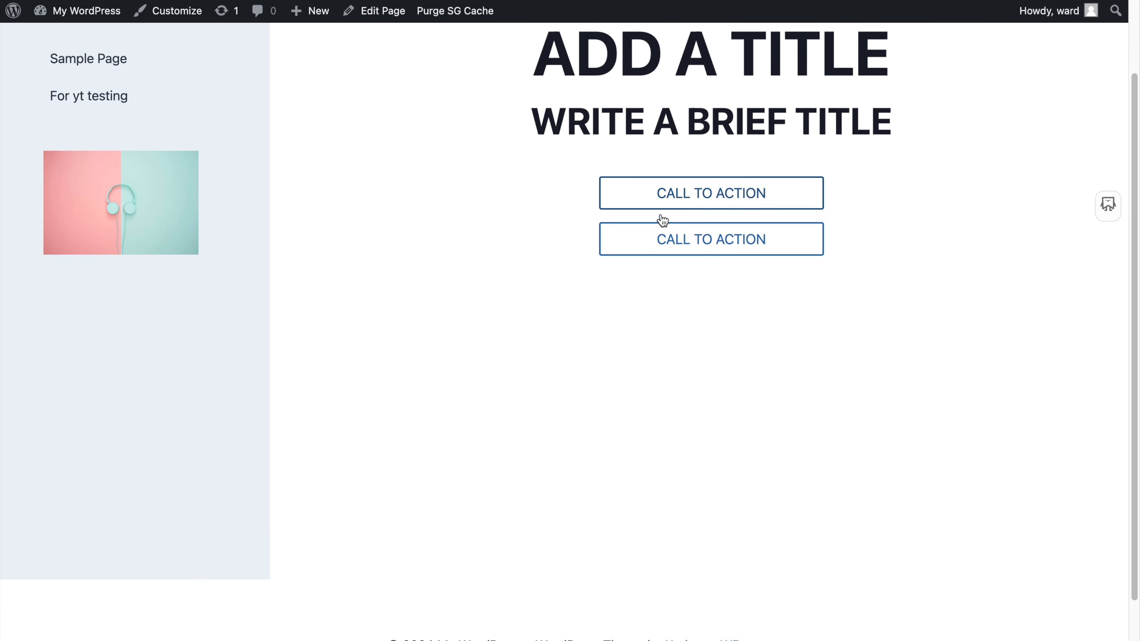
scroll(698, 408, down, 1)
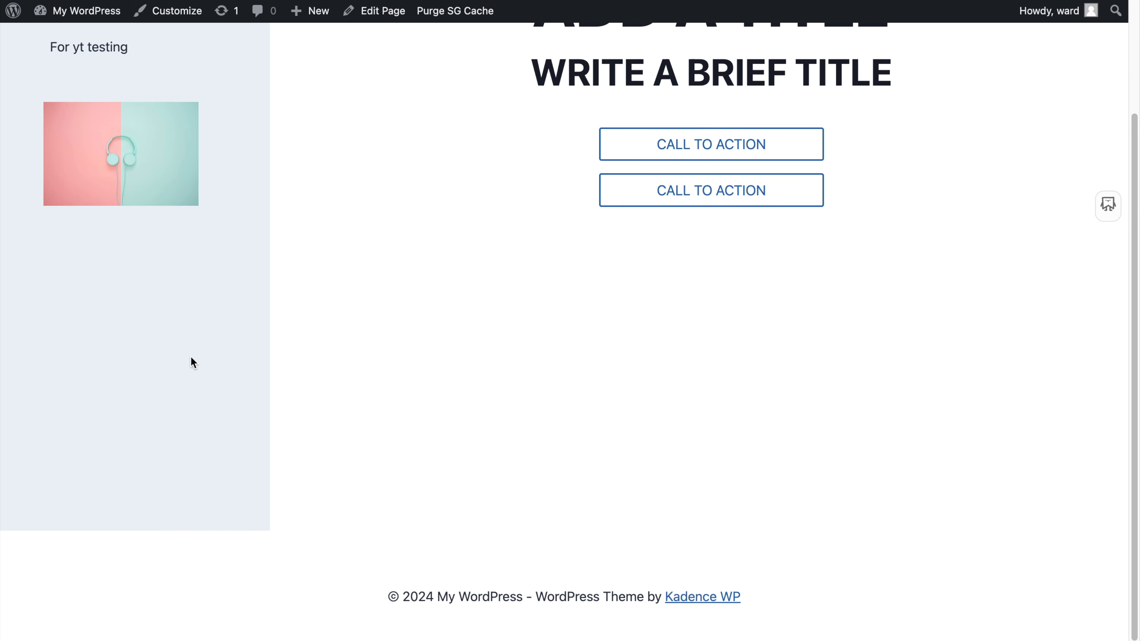
scroll(280, 423, up, 3)
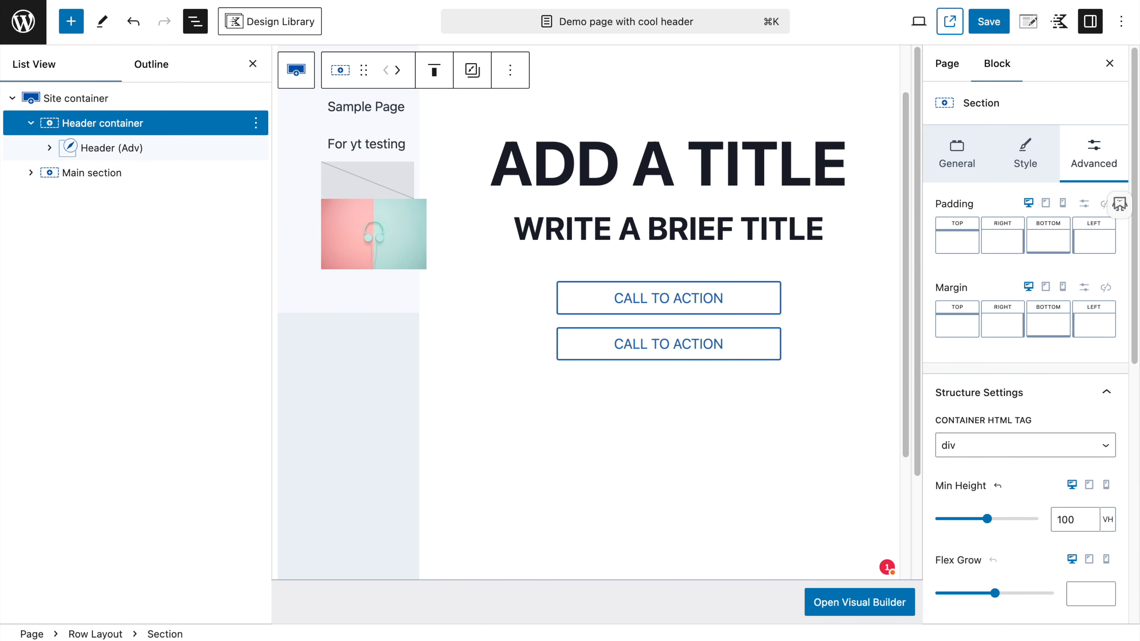
Step: Set the demo page's layout to Left Sidebar using Sidebar 1, save the page and check it live
mouse_move(541, 204)
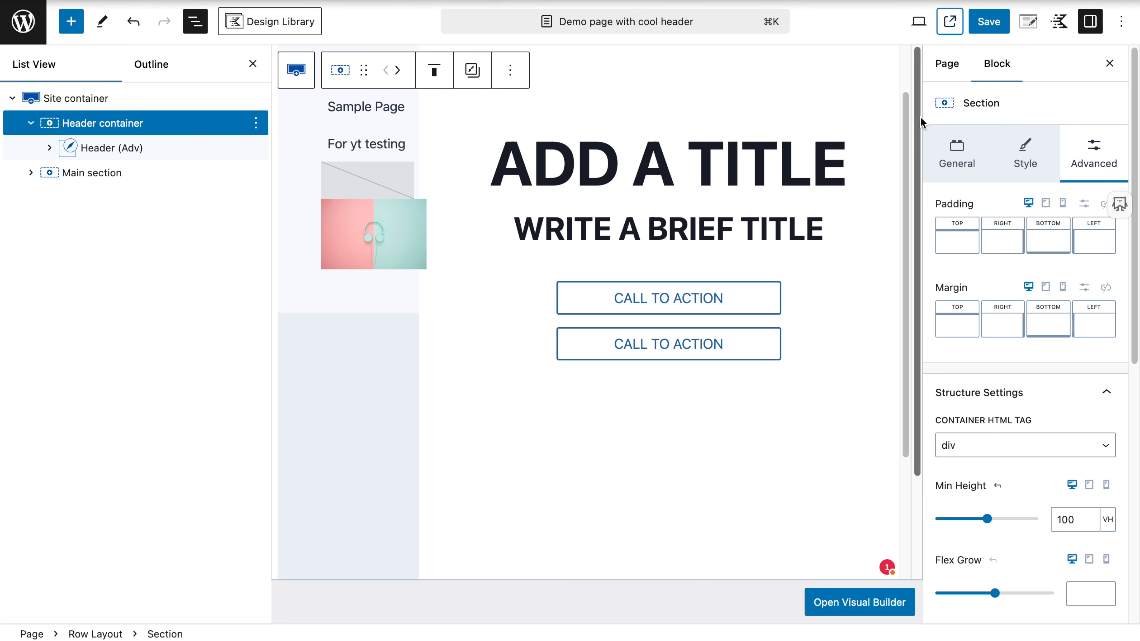
click(1031, 28)
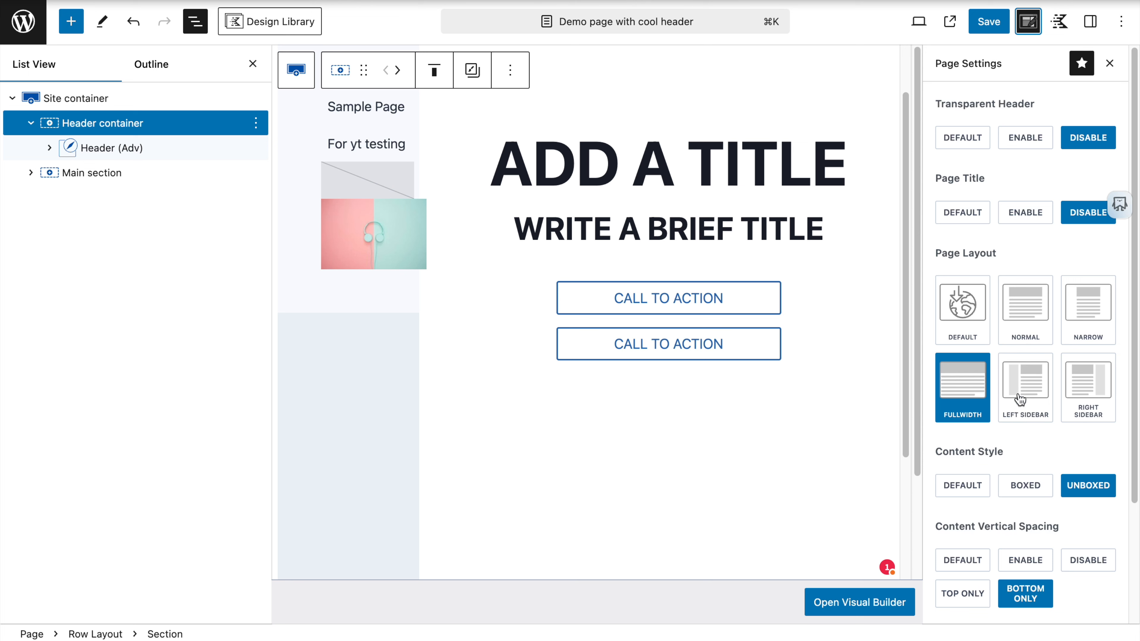
click(1030, 397)
scroll(1025, 452, down, 2)
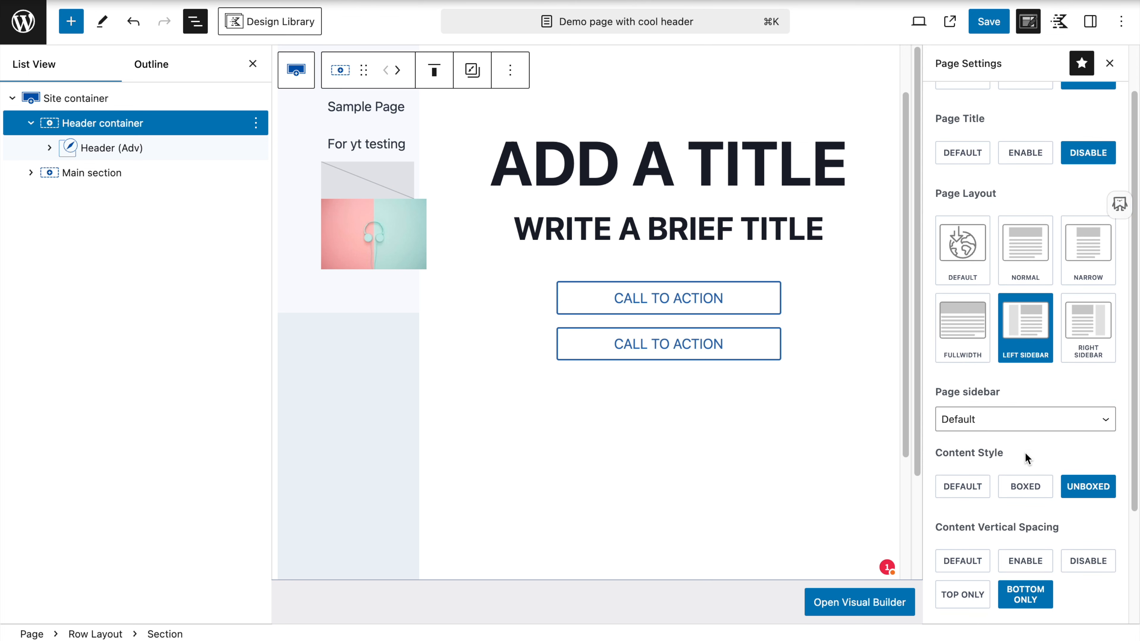
click(1001, 418)
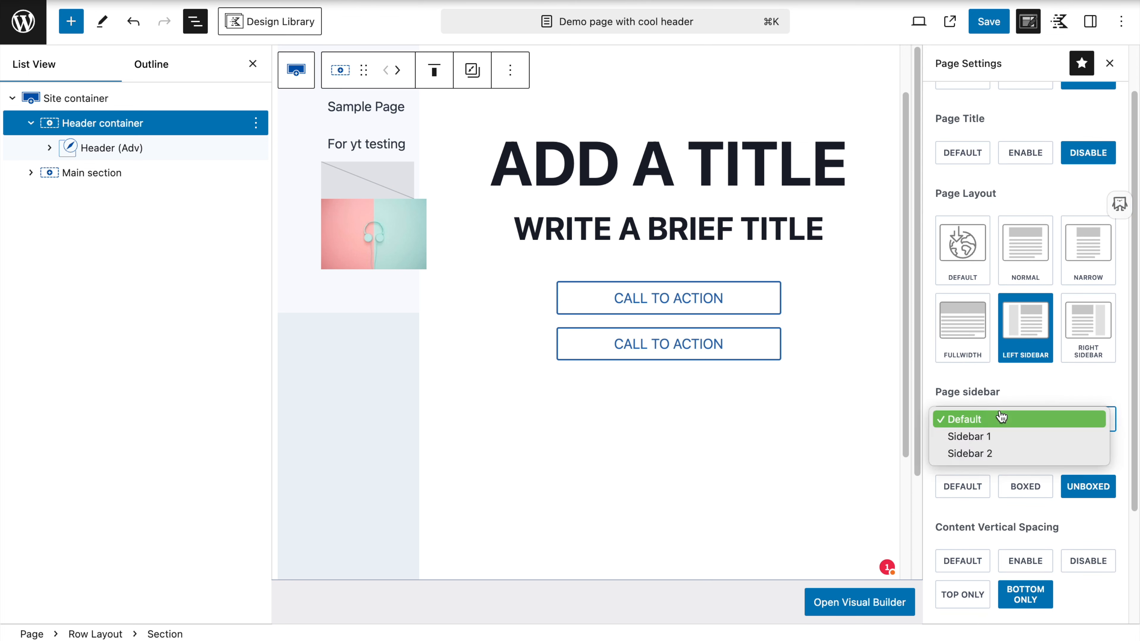
click(1000, 435)
scroll(1007, 384, down, 2)
scroll(1053, 494, up, 3)
click(980, 31)
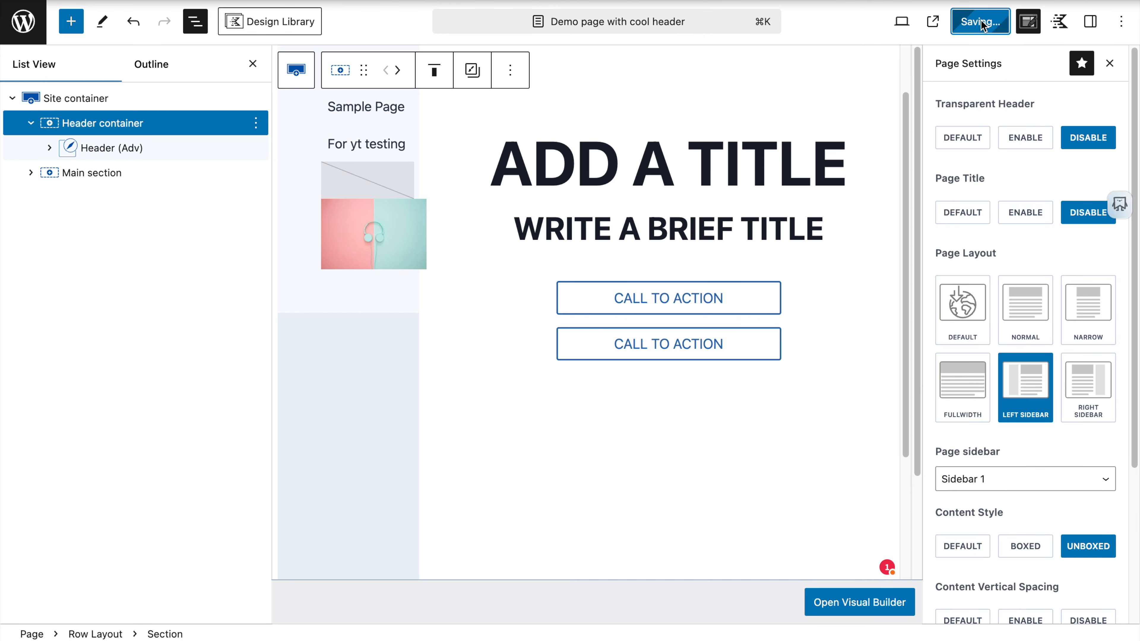
click(948, 20)
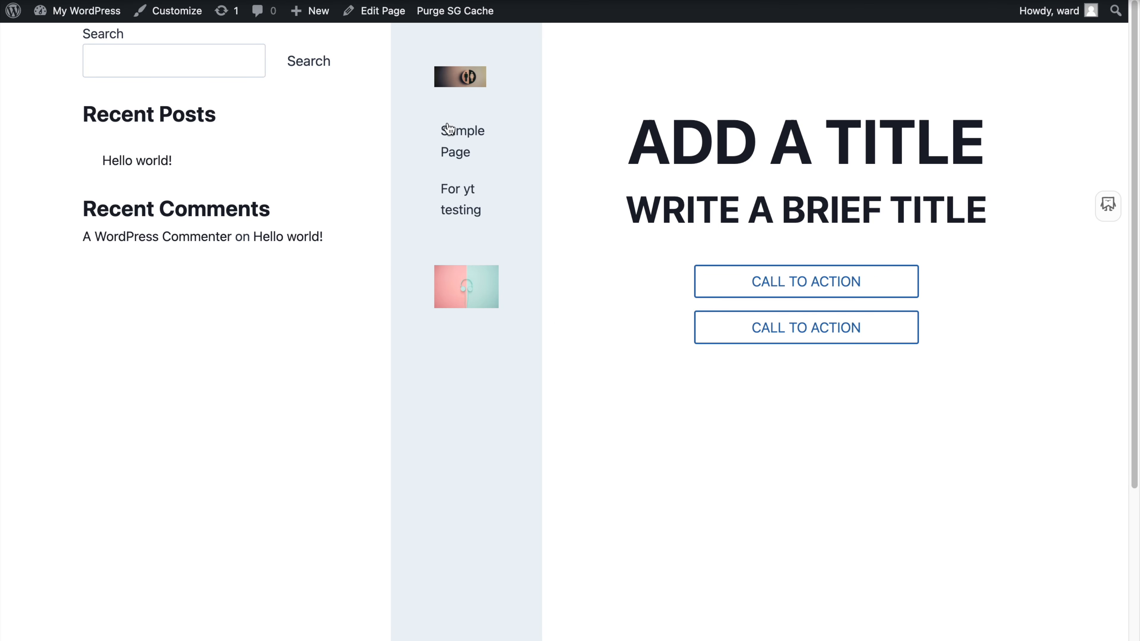
key(ctrl+shift+Tab)
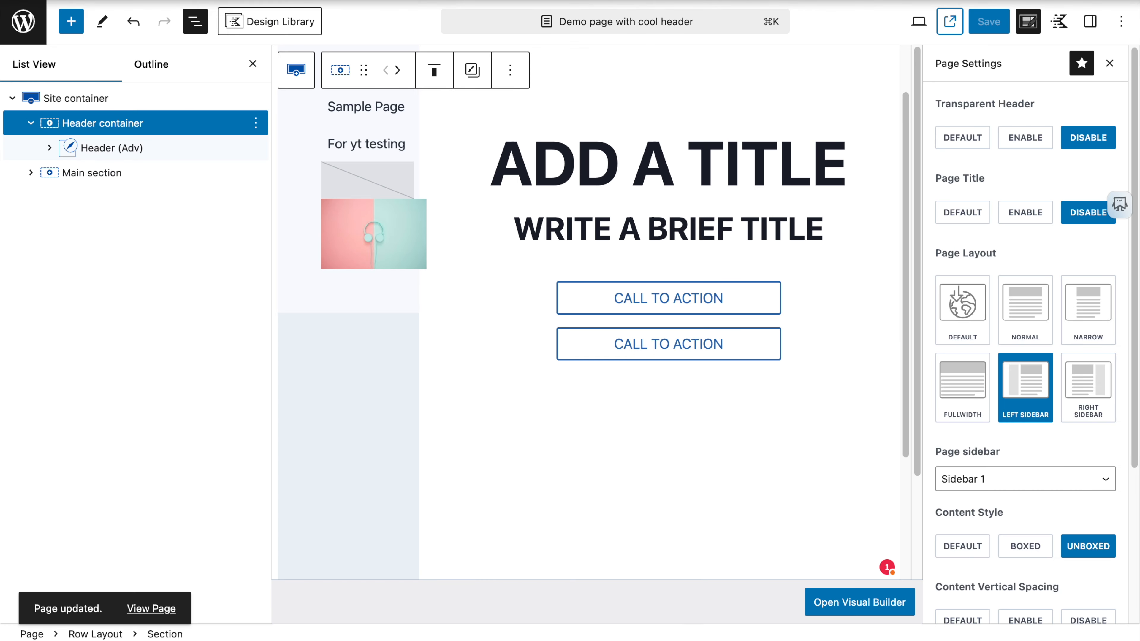
Step: Reduce the Site container row layout to 1 column
click(283, 72)
click(1090, 21)
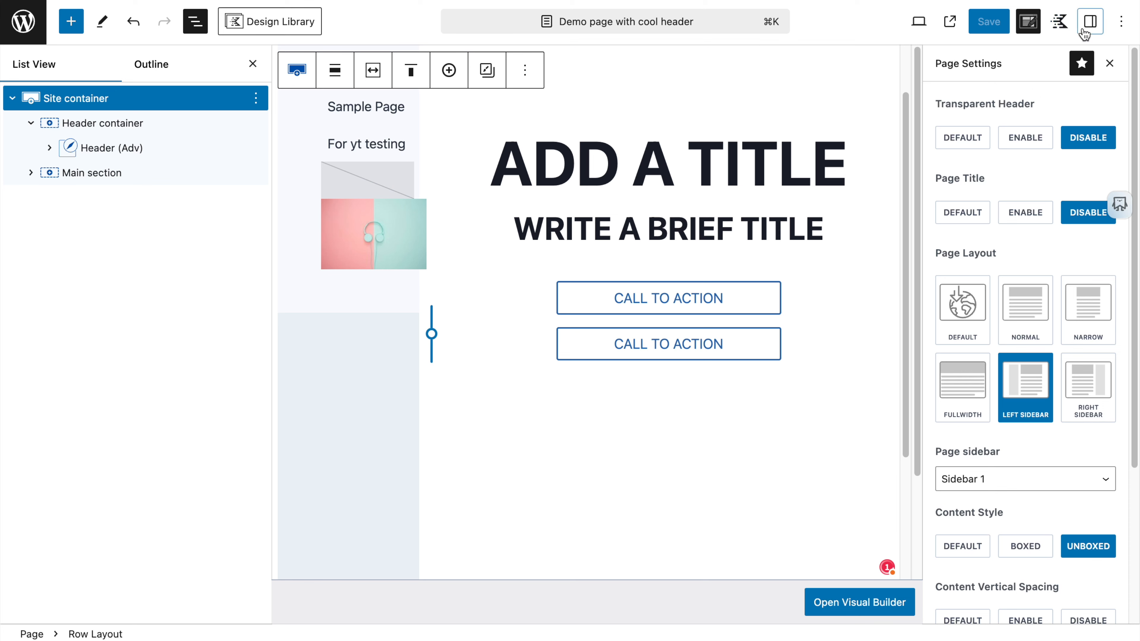
click(946, 244)
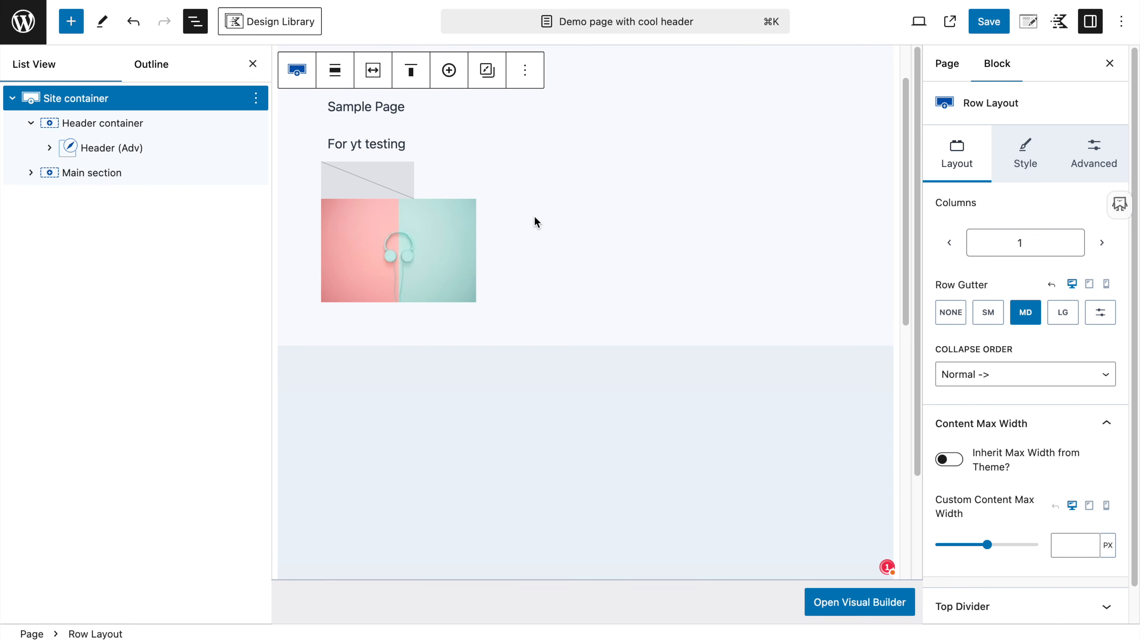
Step: Delete the Header container section from the Site container, keeping the Main section, and save the page
click(90, 148)
click(89, 173)
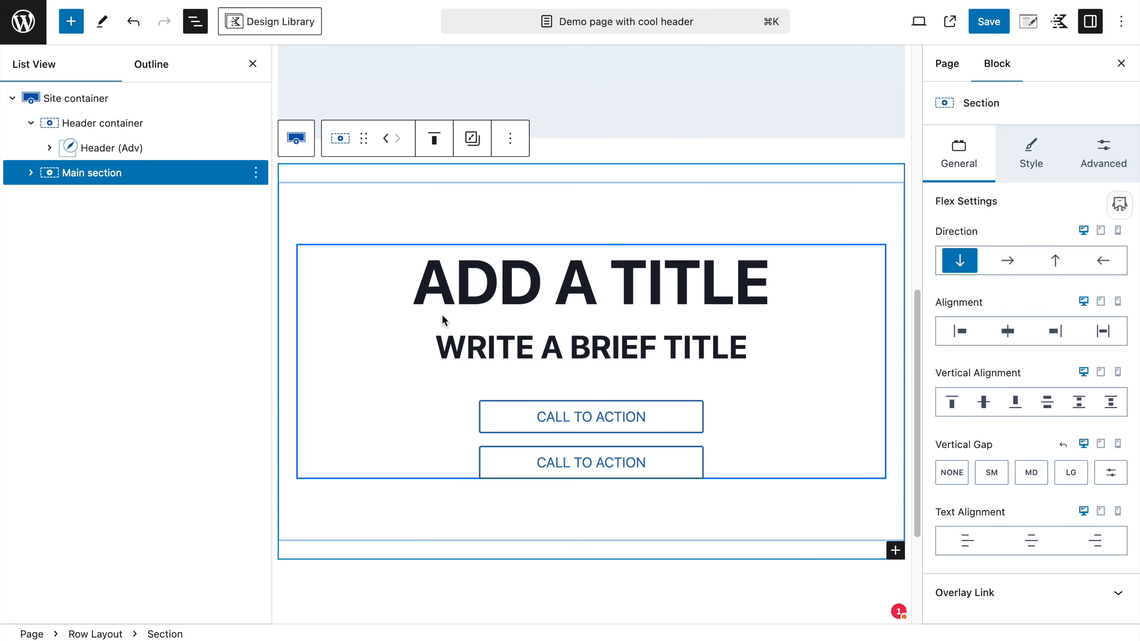
click(31, 173)
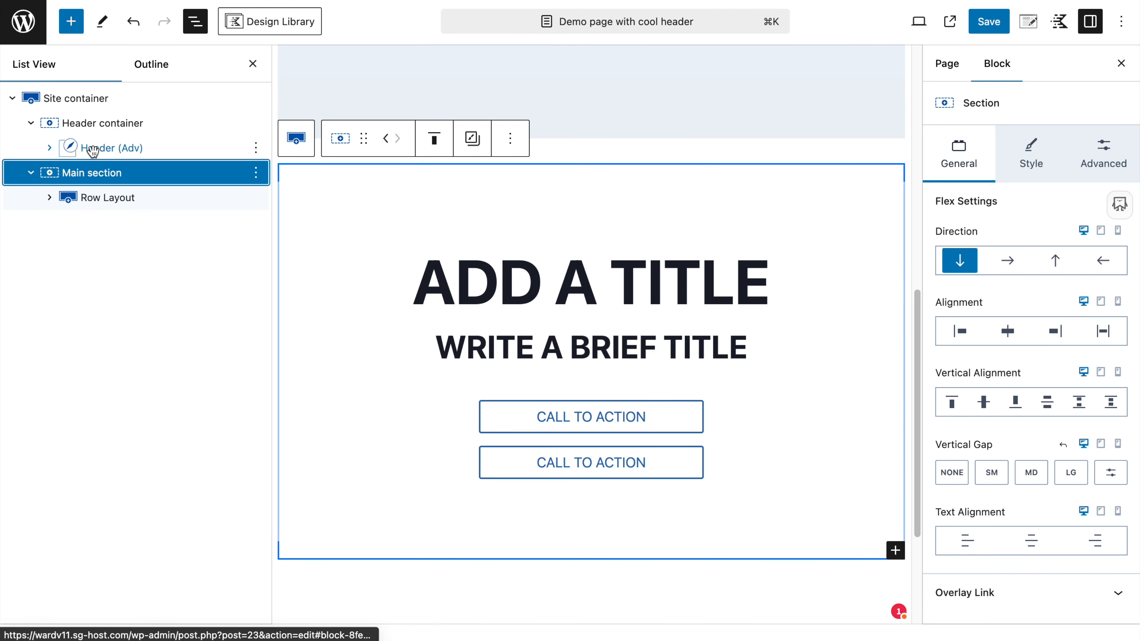
click(90, 122)
click(256, 122)
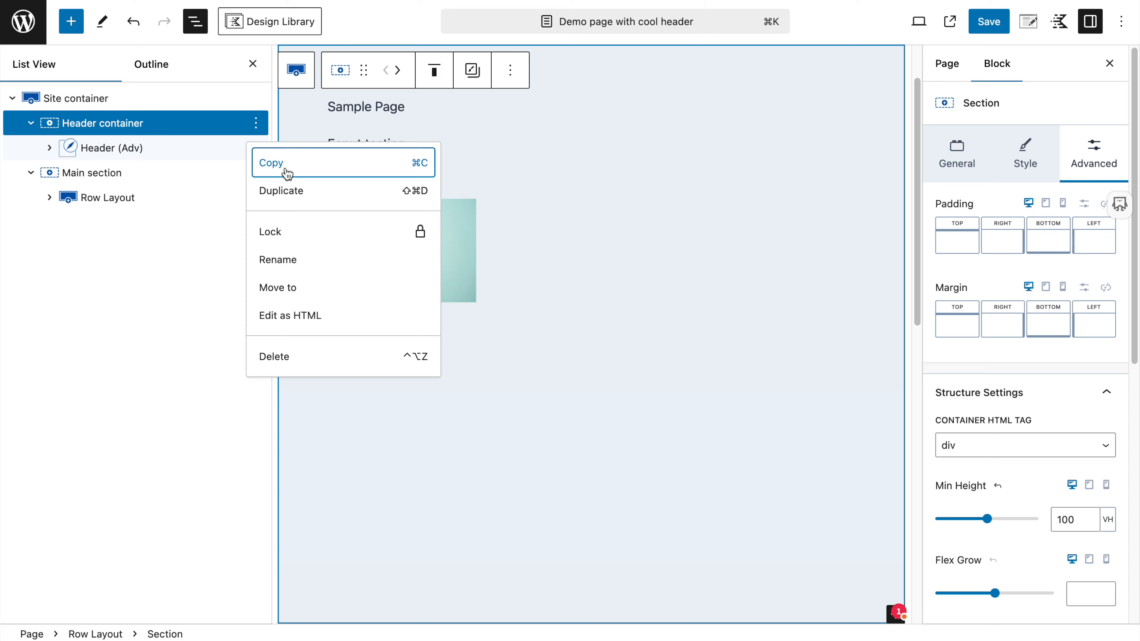
click(324, 362)
click(989, 22)
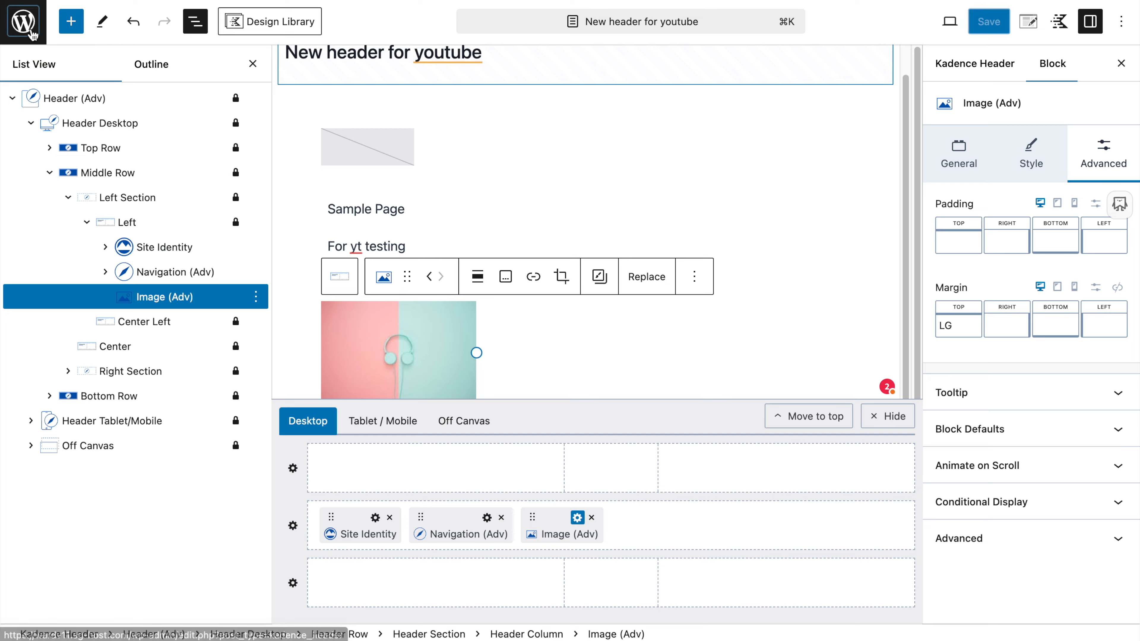
Step: Leave the header editor, go to the Kadence theme settings and enable the Hooked Elements pro addon
click(22, 21)
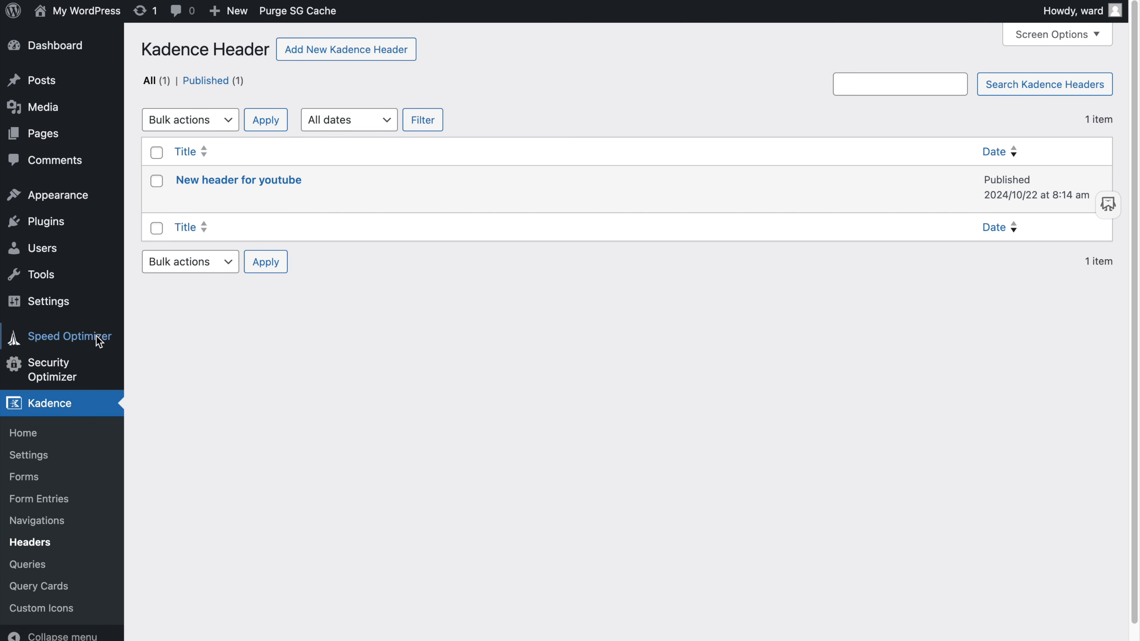
scroll(96, 336, down, 1)
mouse_move(53, 209)
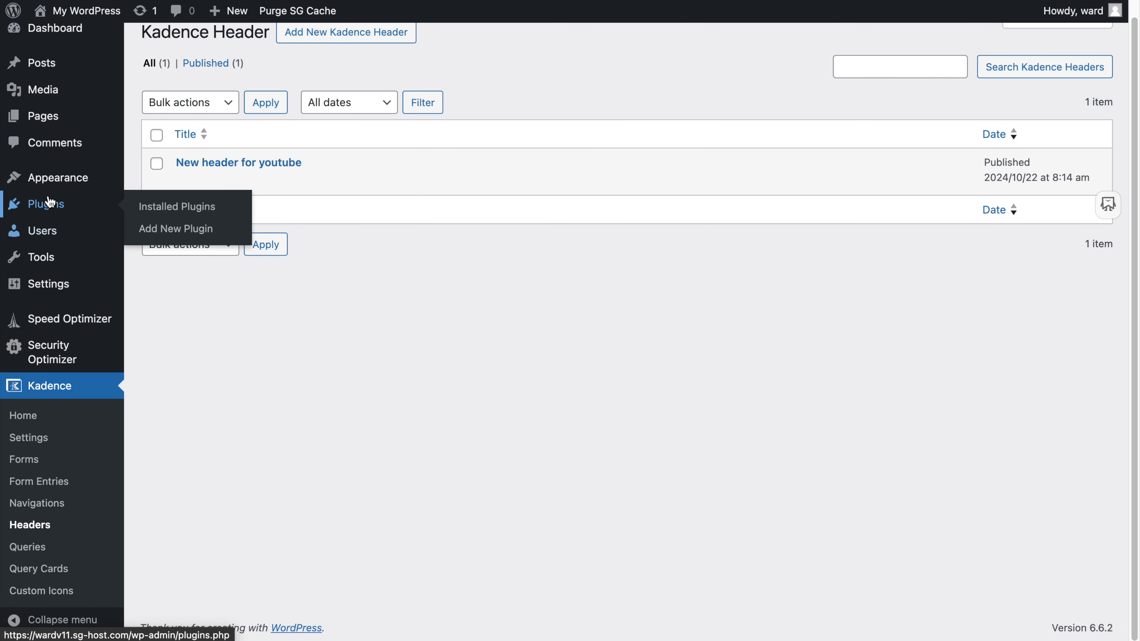
mouse_move(51, 182)
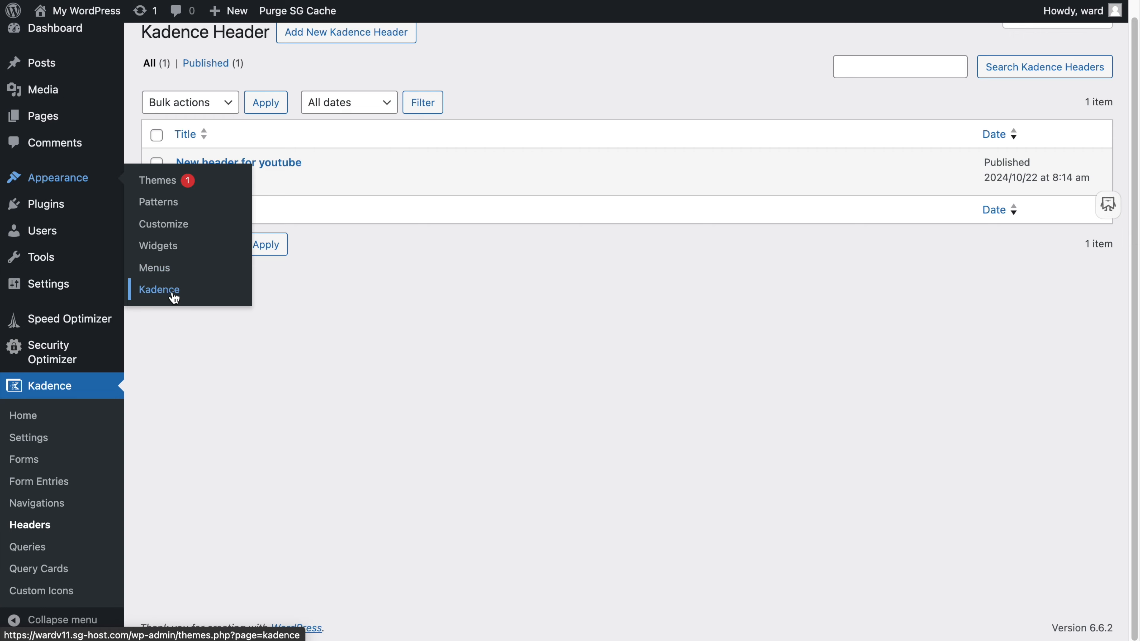
click(162, 290)
scroll(314, 328, down, 5)
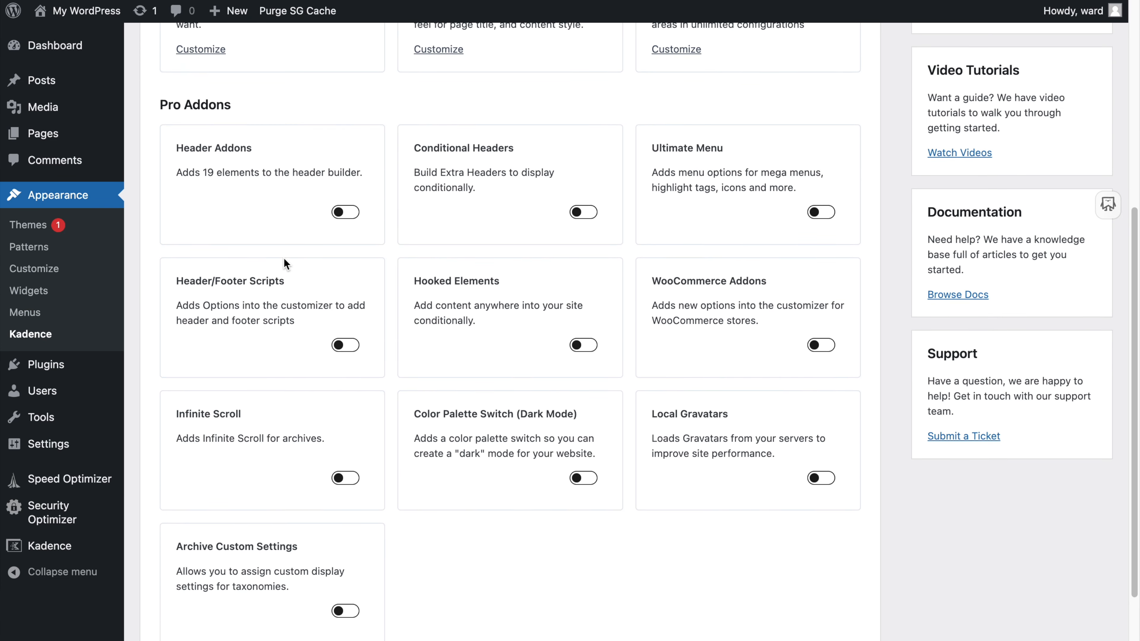
scroll(285, 260, up, 5)
scroll(382, 364, down, 6)
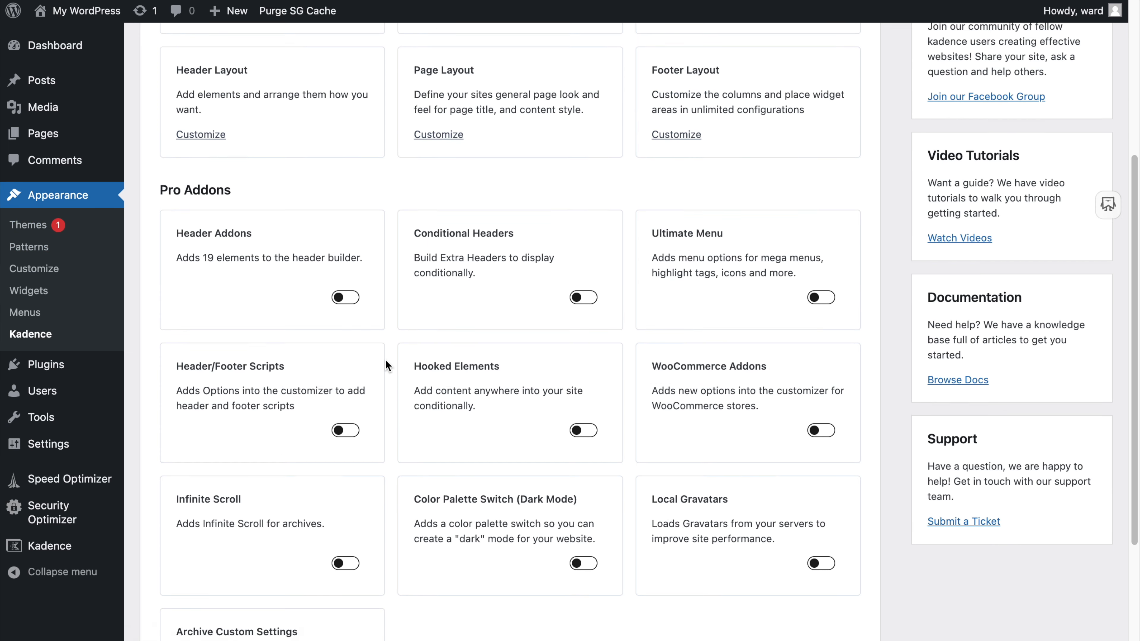
drag(409, 221, 521, 222)
click(579, 283)
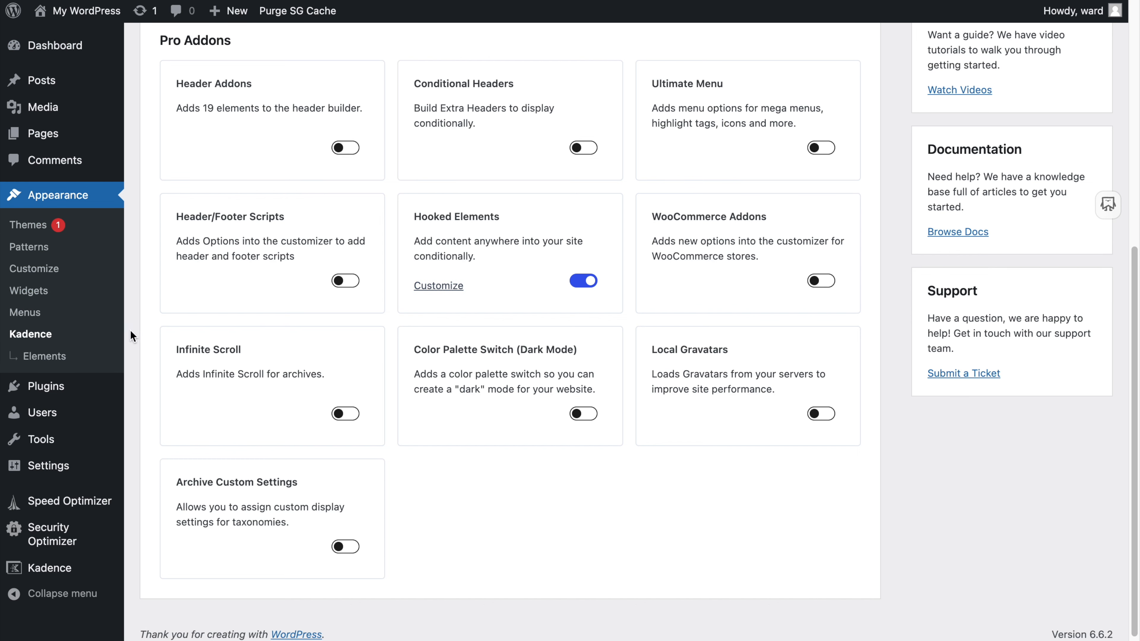
Step: Add a new Kadence element of type Template and title it "Custom header"
click(43, 364)
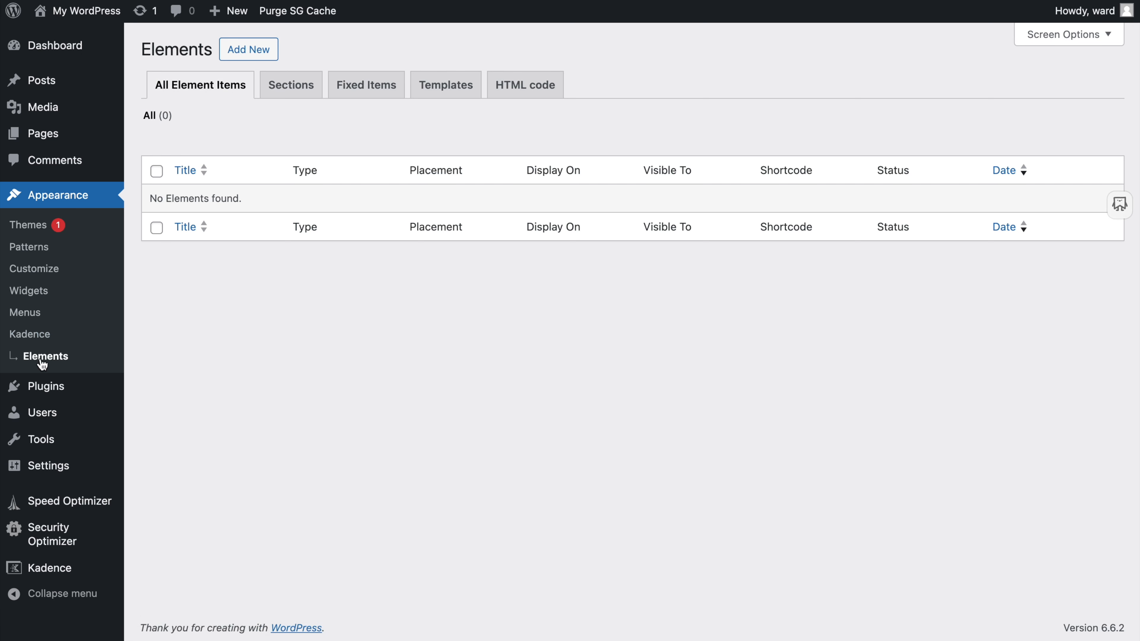
click(255, 49)
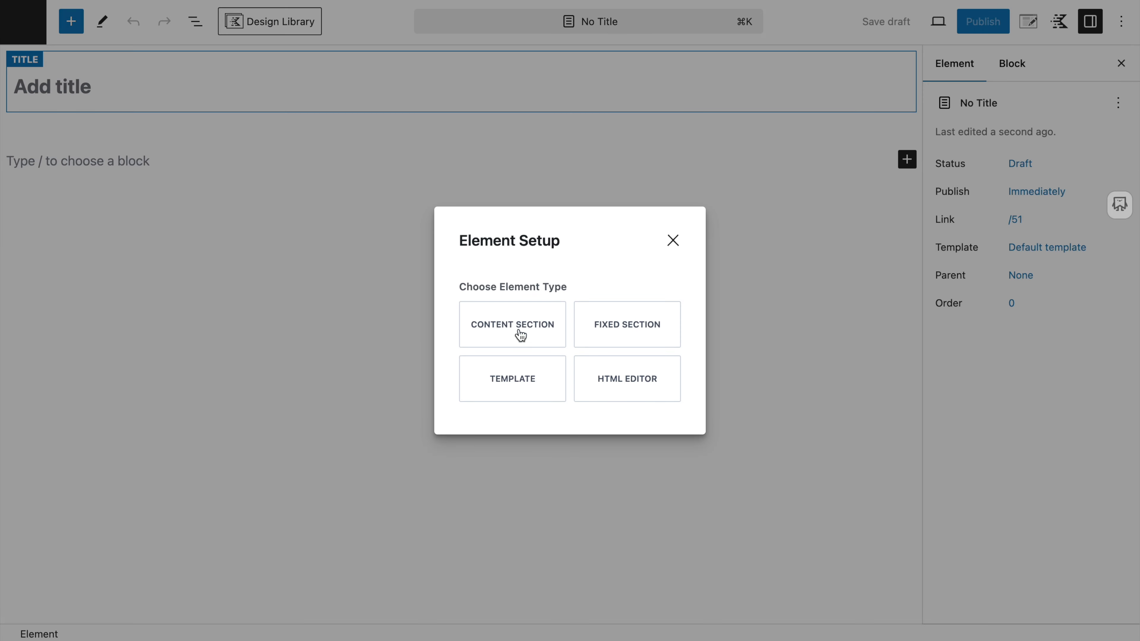
click(515, 380)
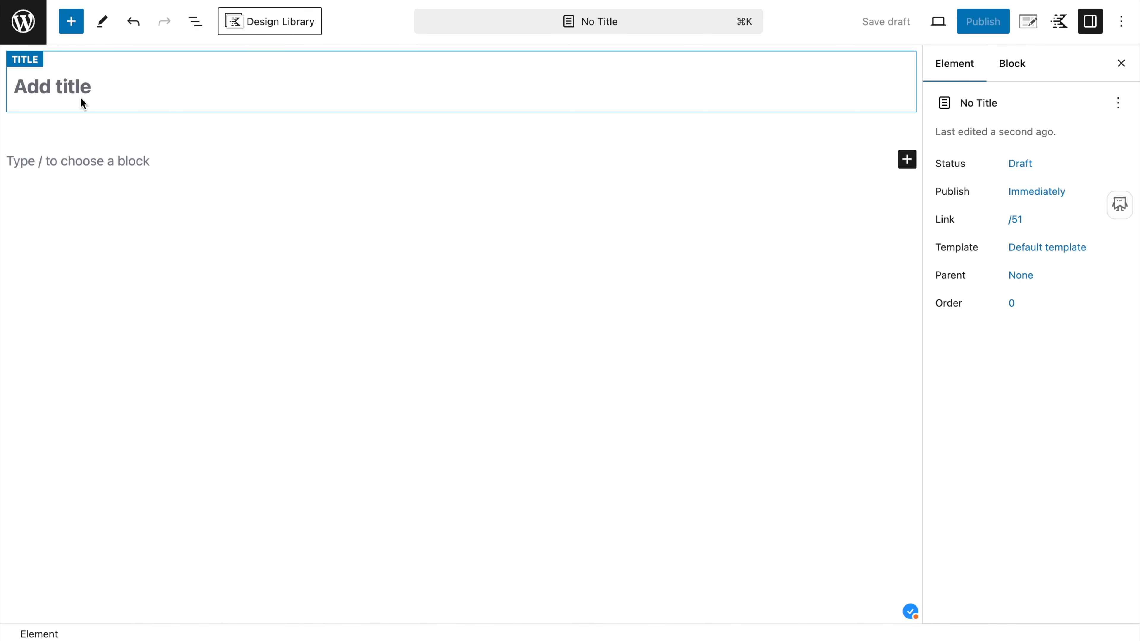
click(36, 86)
text(Custom header)
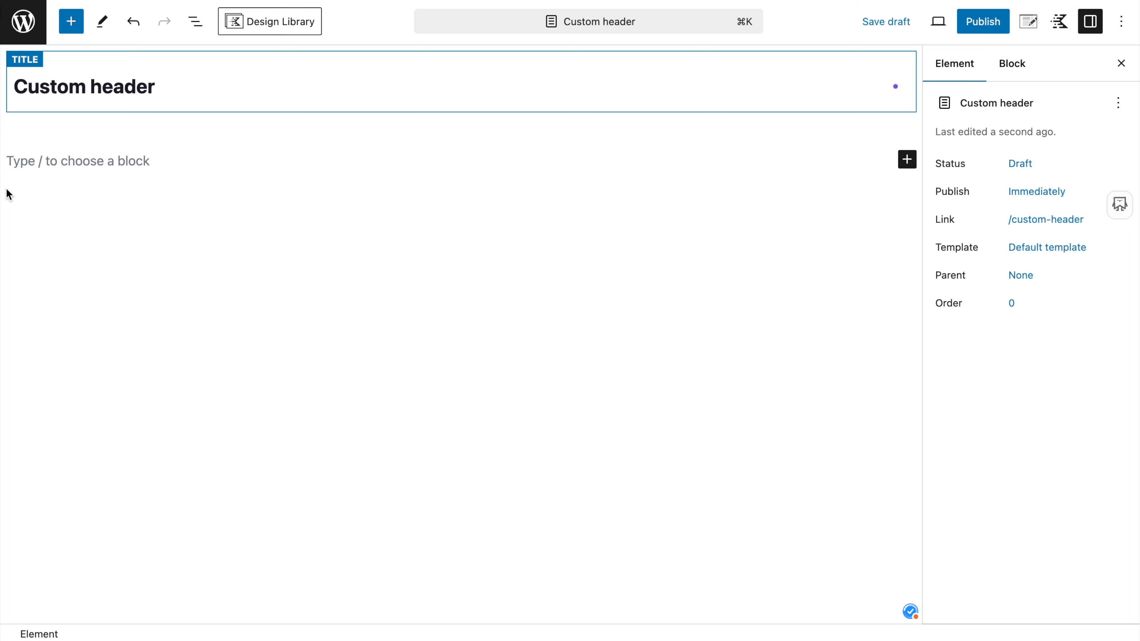
Step: Insert a Header (Adv) block into the element and assign it the existing "New header for youtube" header
click(18, 172)
text(/hea)
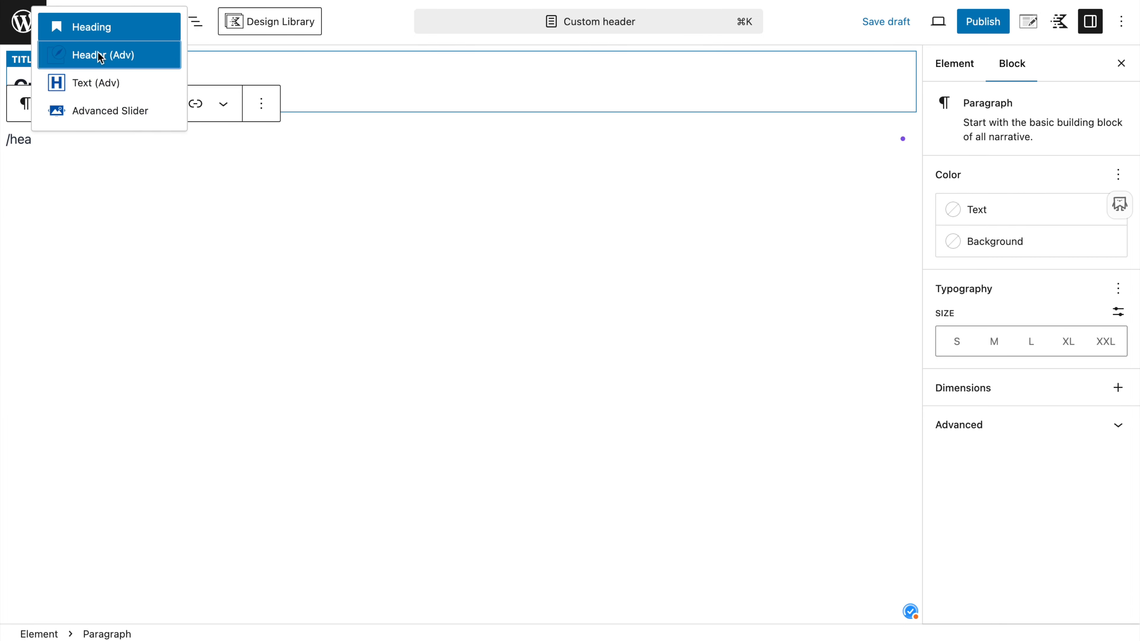
click(100, 56)
click(399, 295)
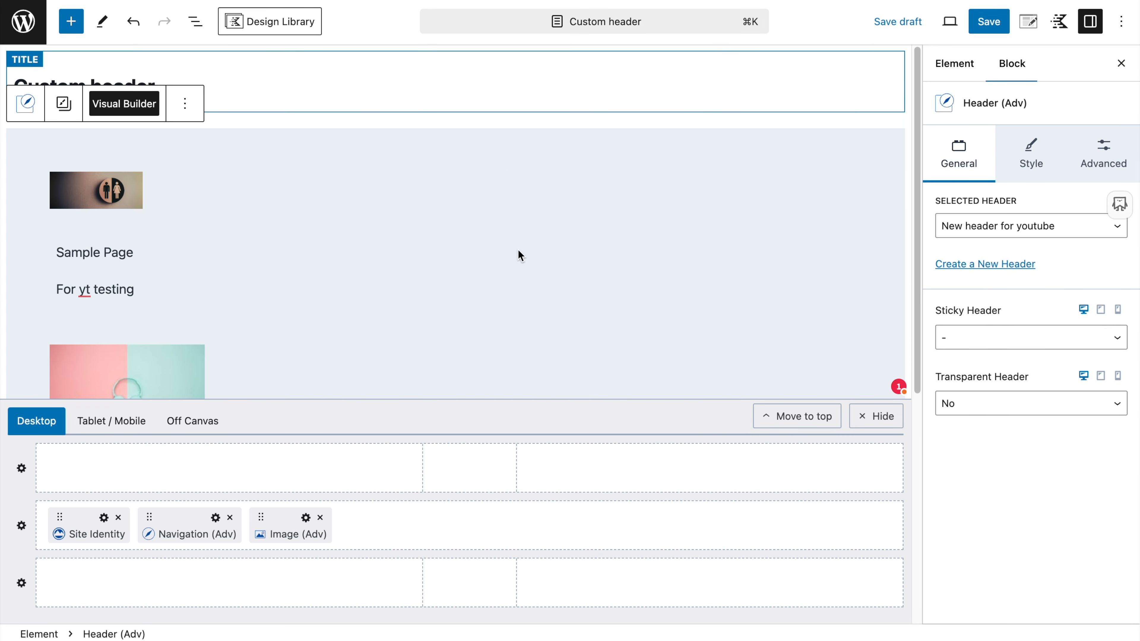
click(499, 160)
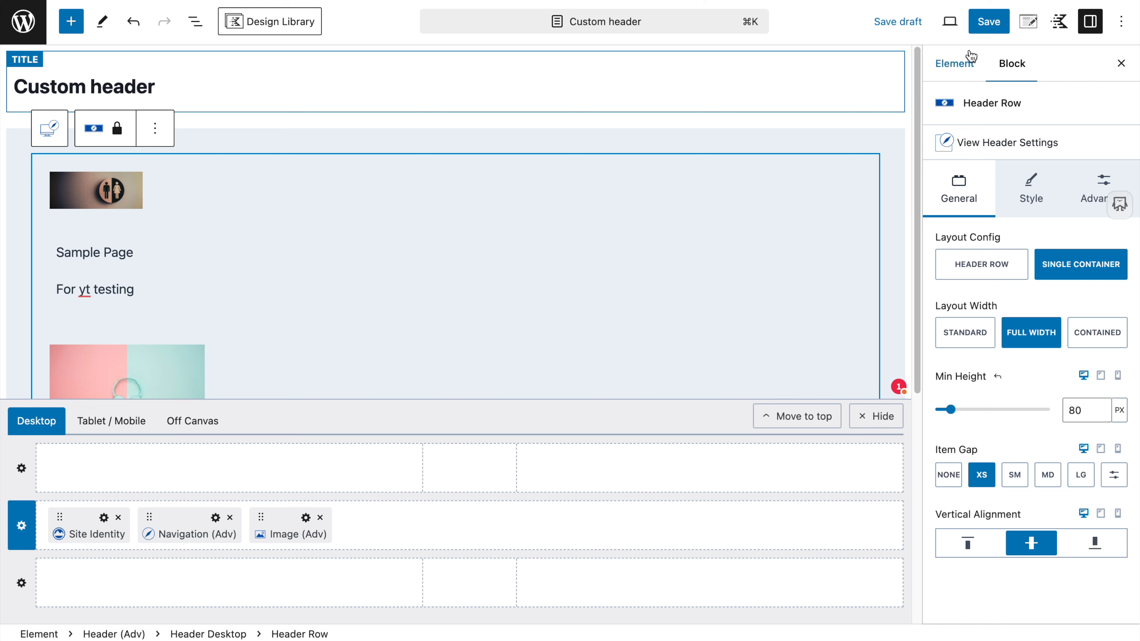
Step: Save the pending changes and publish the "Custom header" element
click(988, 21)
click(981, 21)
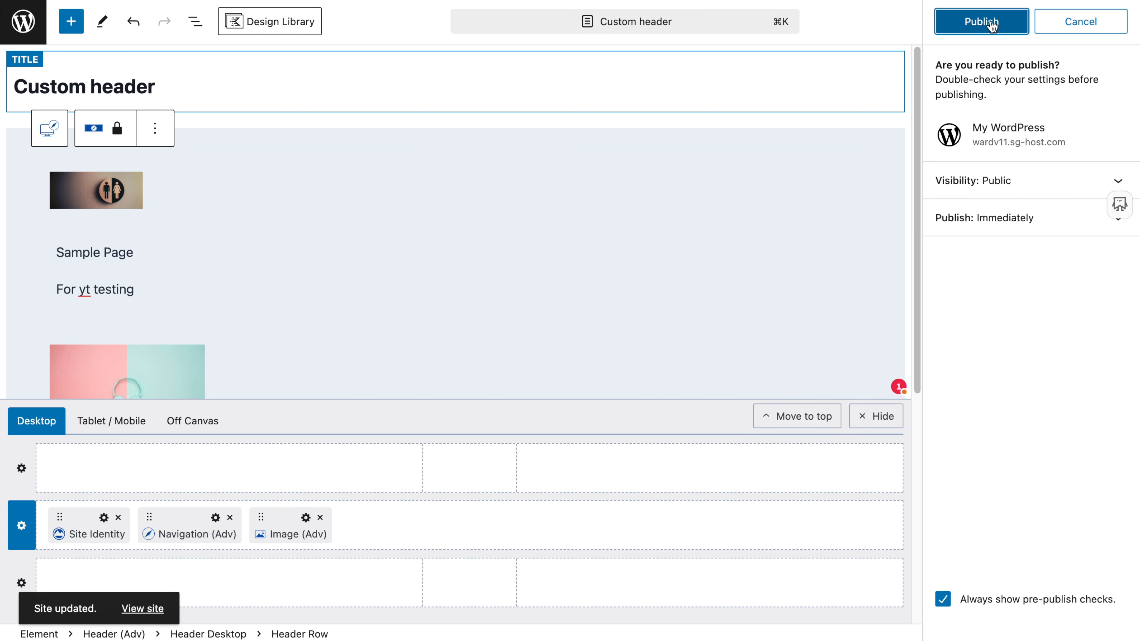
click(993, 26)
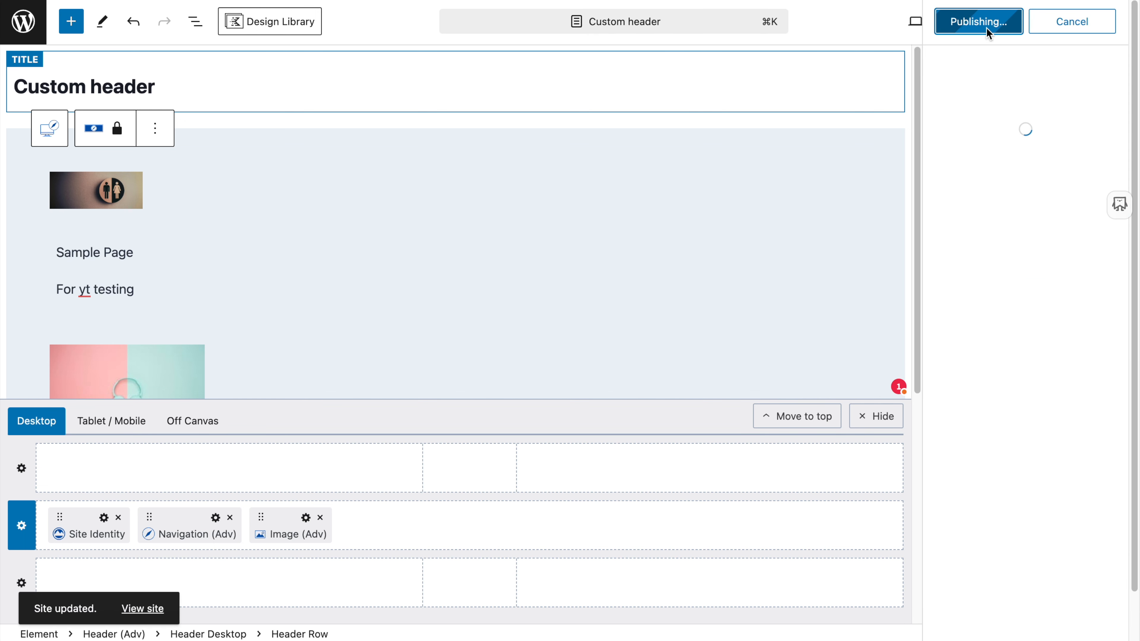
Step: Open the element settings and set the template's placement to Replace Sidebar
click(1106, 25)
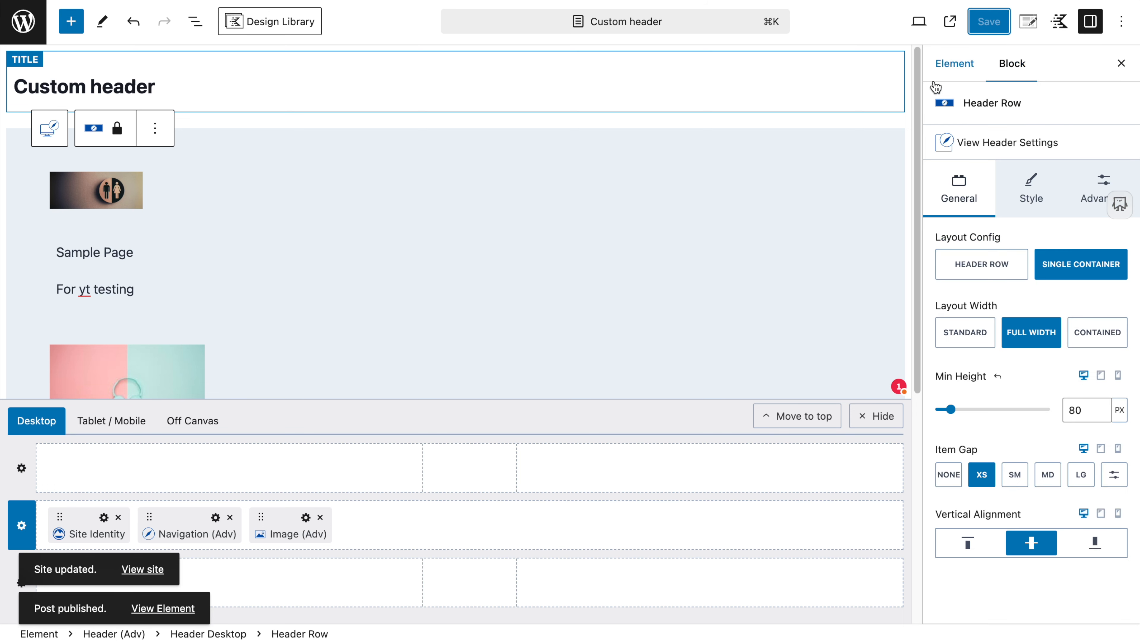
click(1028, 21)
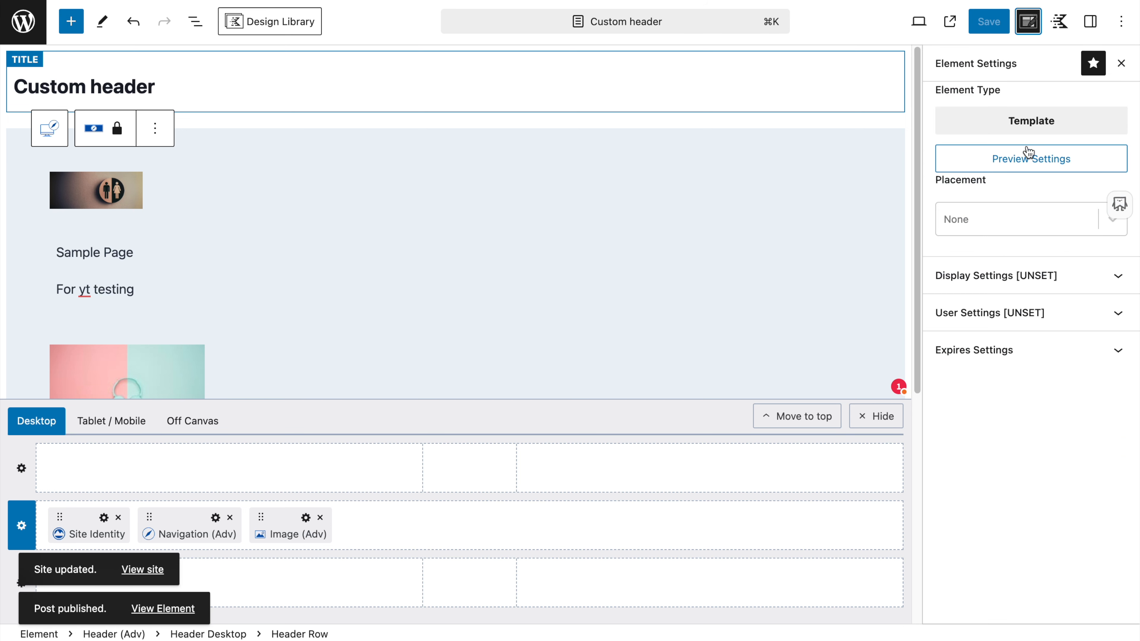
click(985, 214)
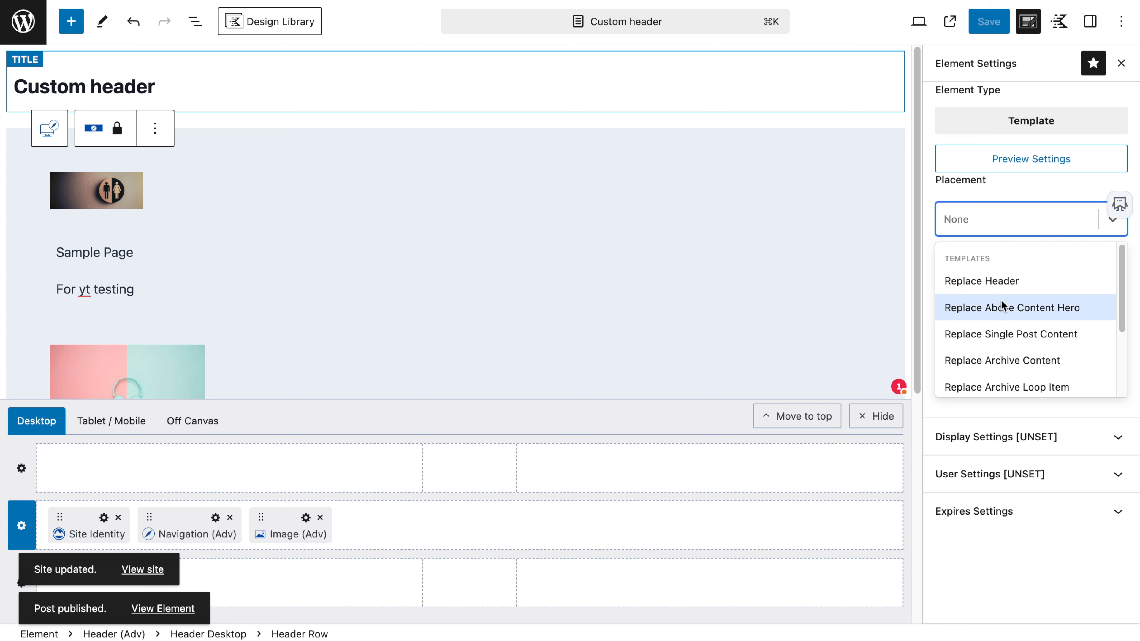
scroll(996, 283, down, 2)
scroll(996, 284, down, 1)
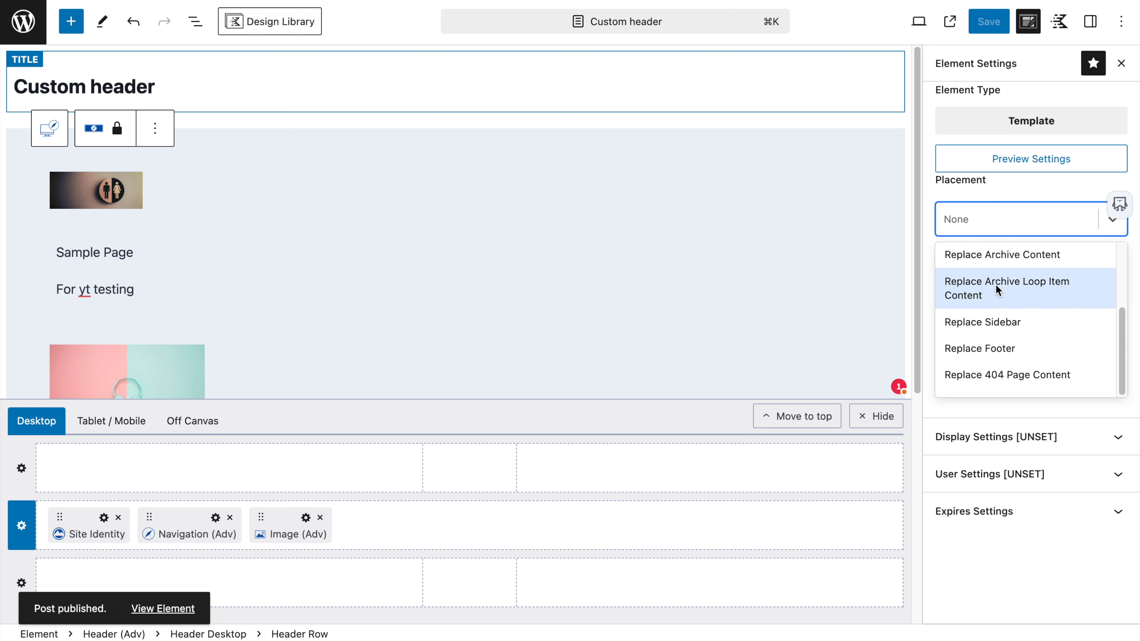
click(997, 321)
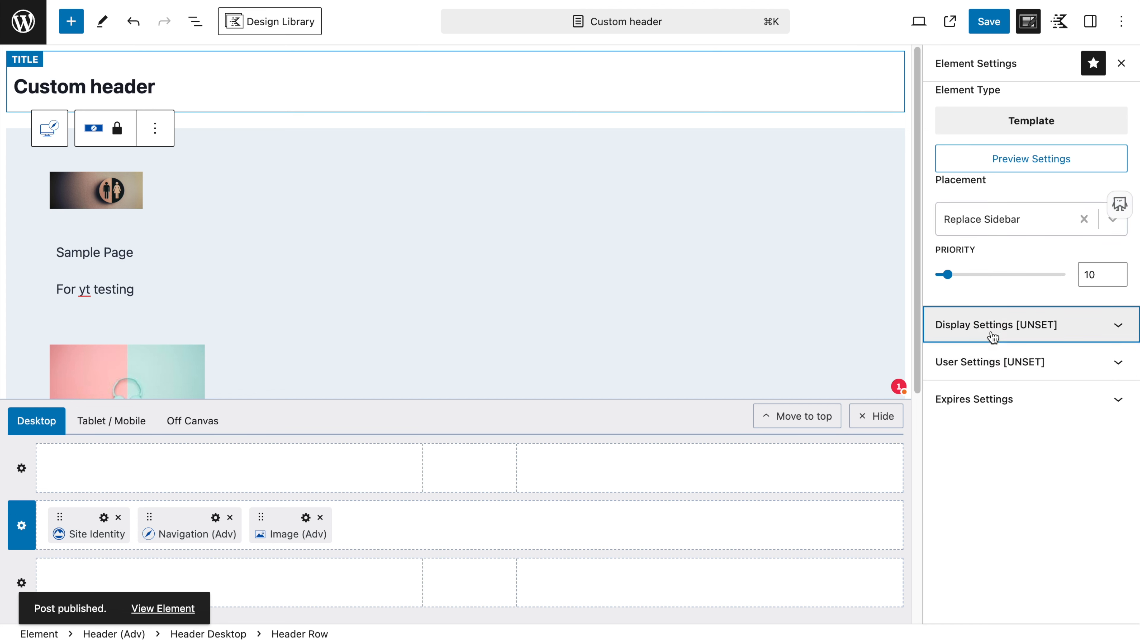
Step: Show the element on the Entire Site and make it visible to All Users
click(993, 330)
click(998, 384)
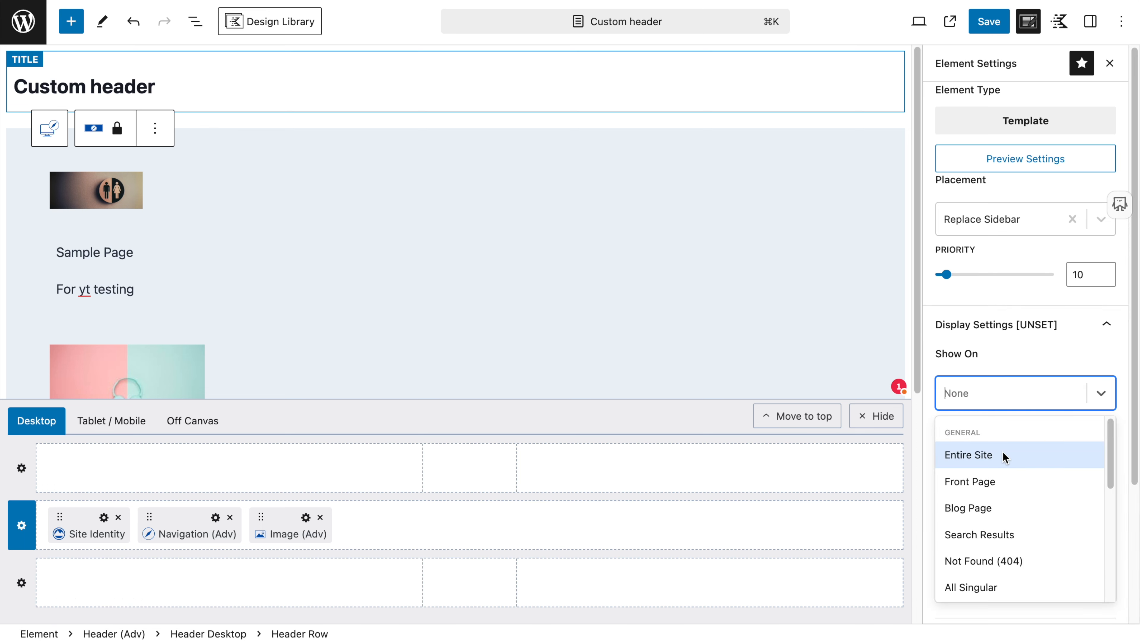
click(1015, 456)
click(1011, 555)
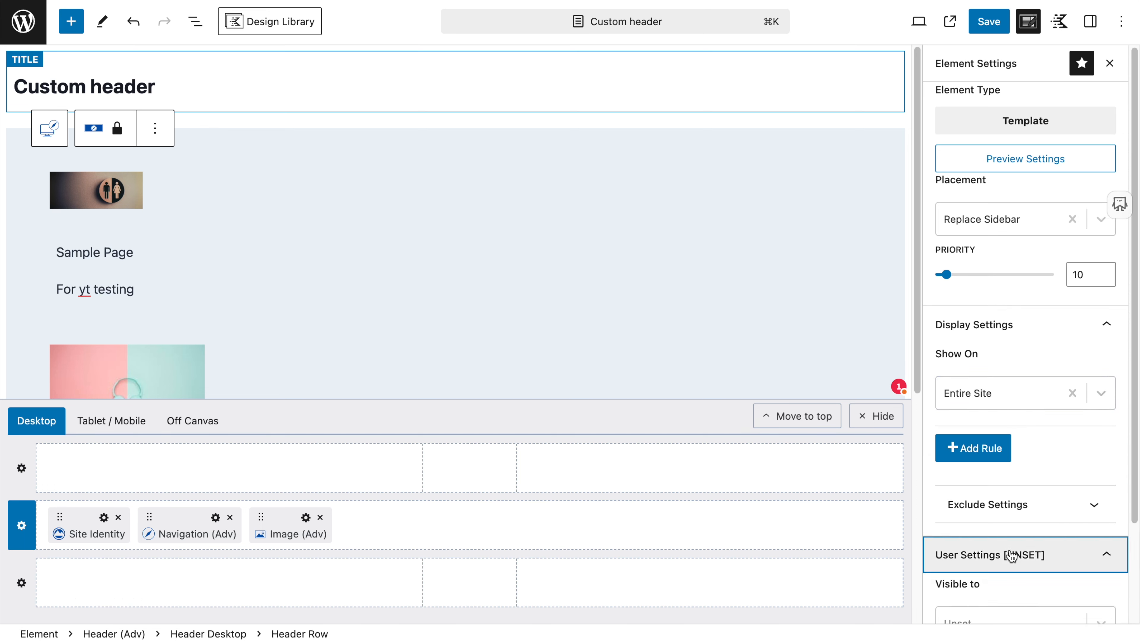
scroll(1001, 529, down, 3)
click(1000, 521)
click(991, 520)
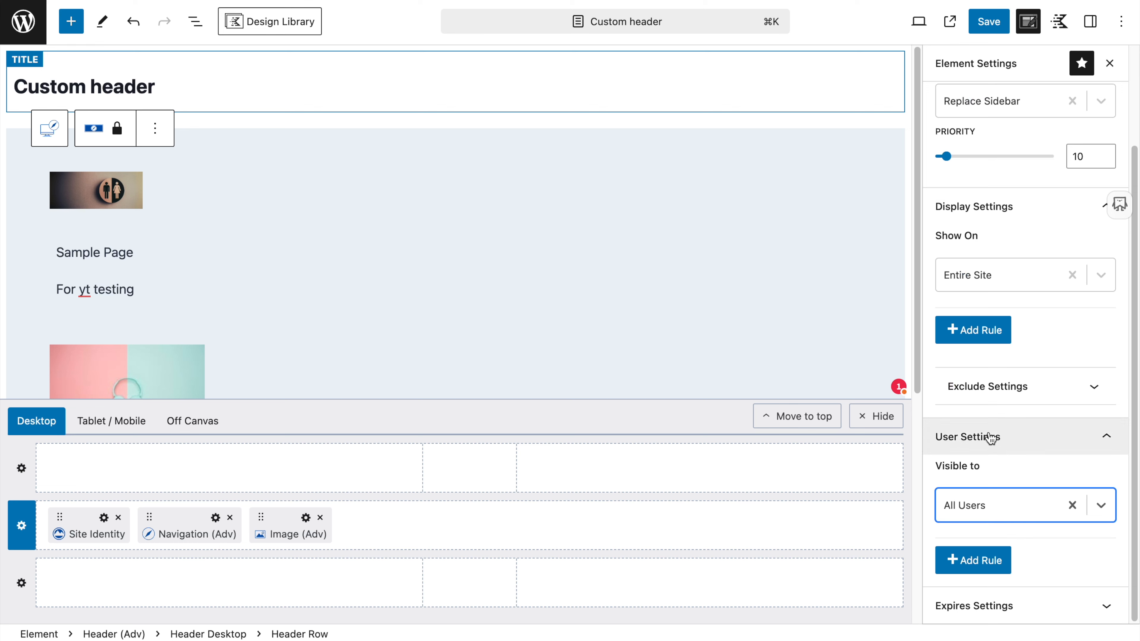
Step: Save the element and reload the demo page
scroll(991, 437, up, 3)
click(989, 22)
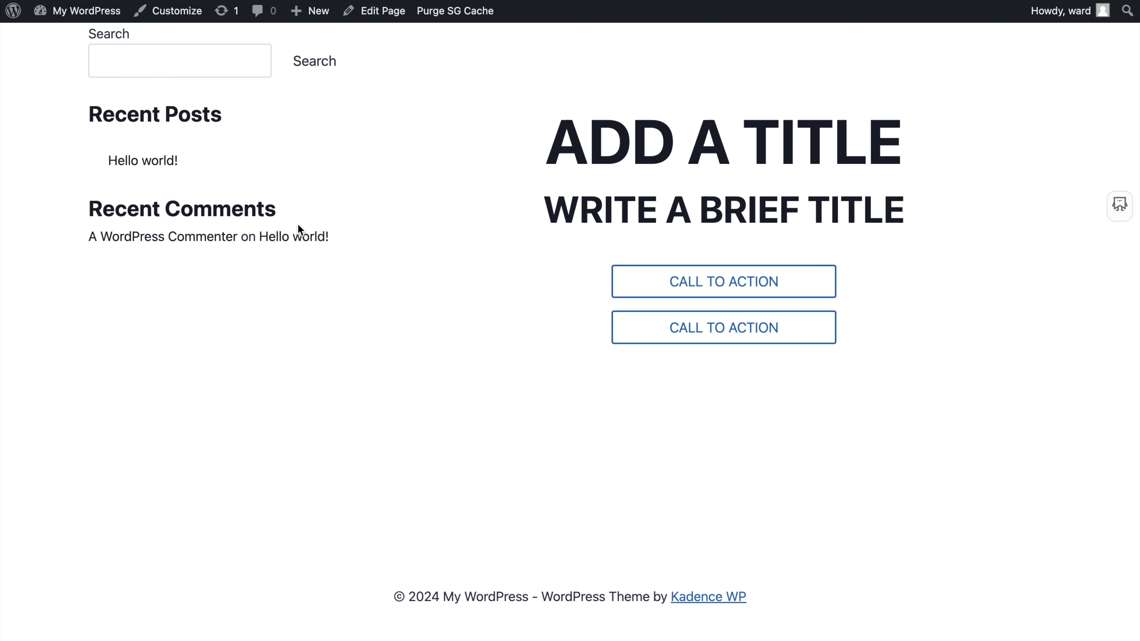
key(super+r)
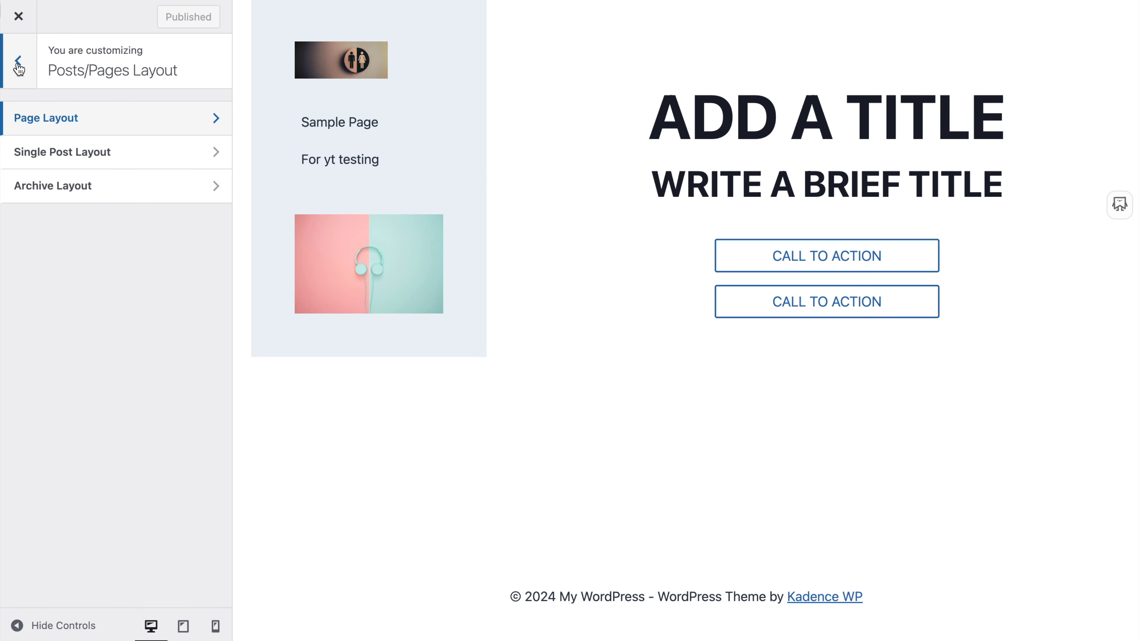
Step: In the Customizer's general sidebar settings, set the Sidebar Width to 30 %
click(18, 69)
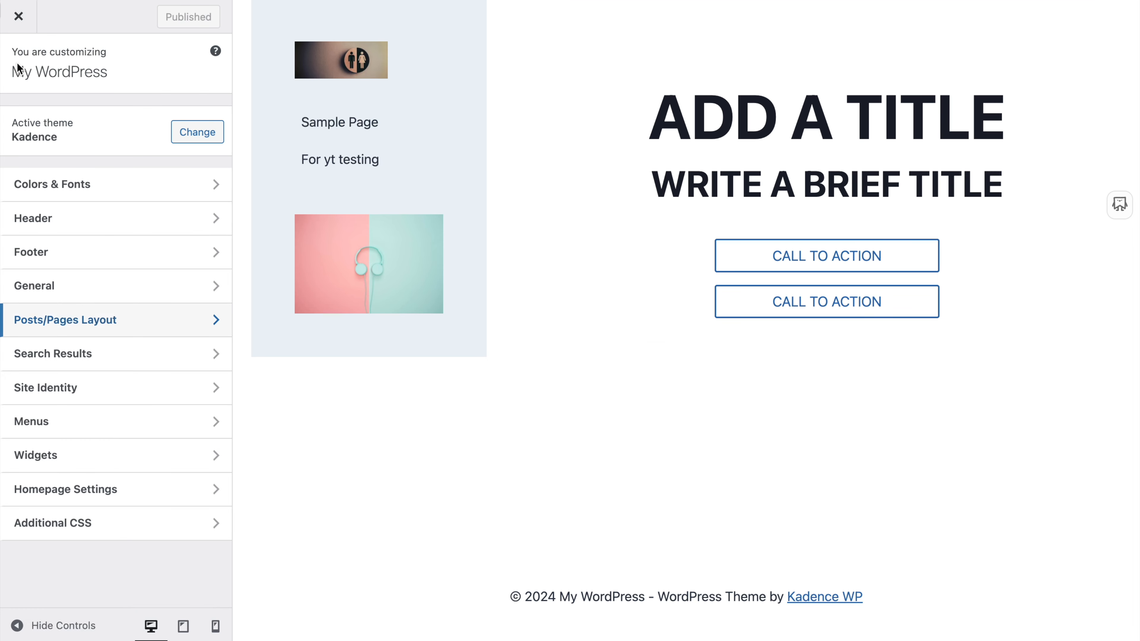
click(68, 295)
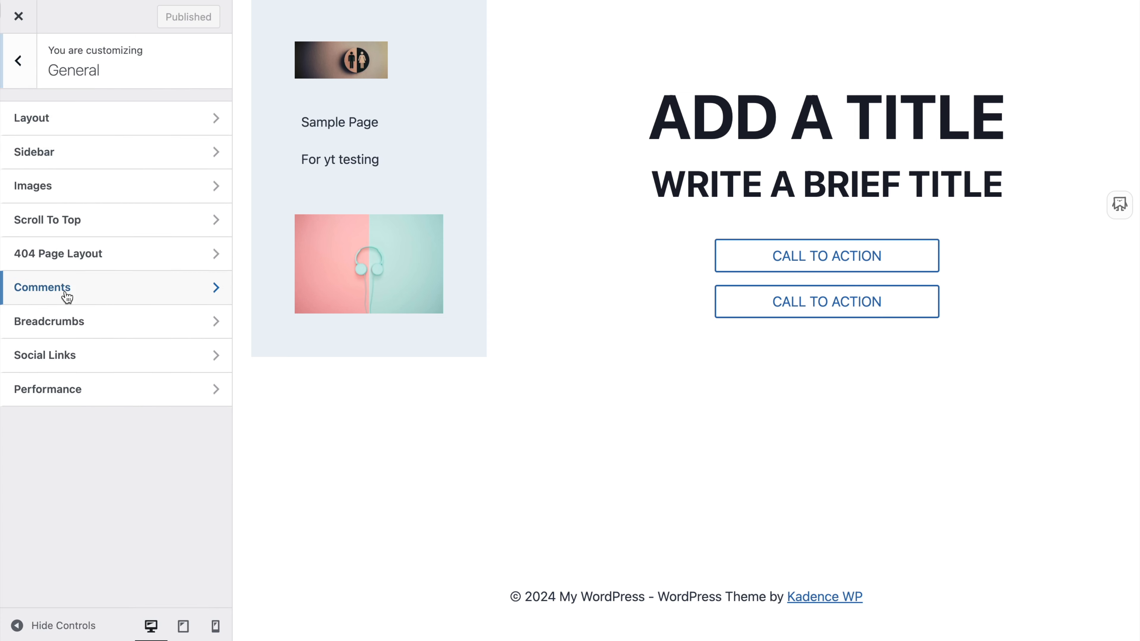
click(59, 150)
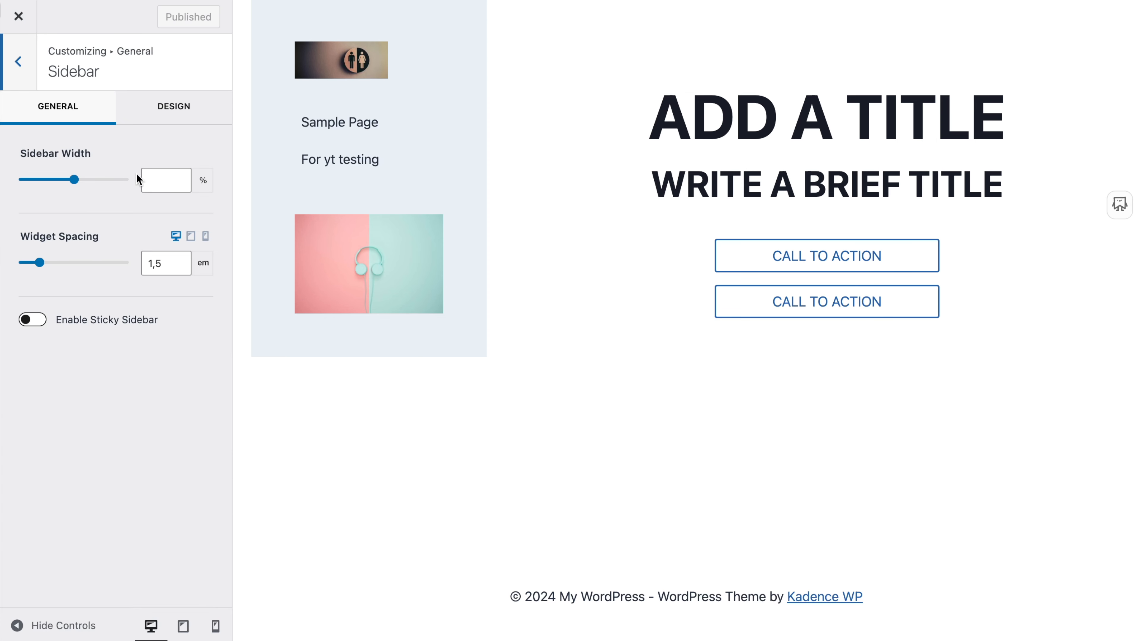
click(153, 175)
text(30)
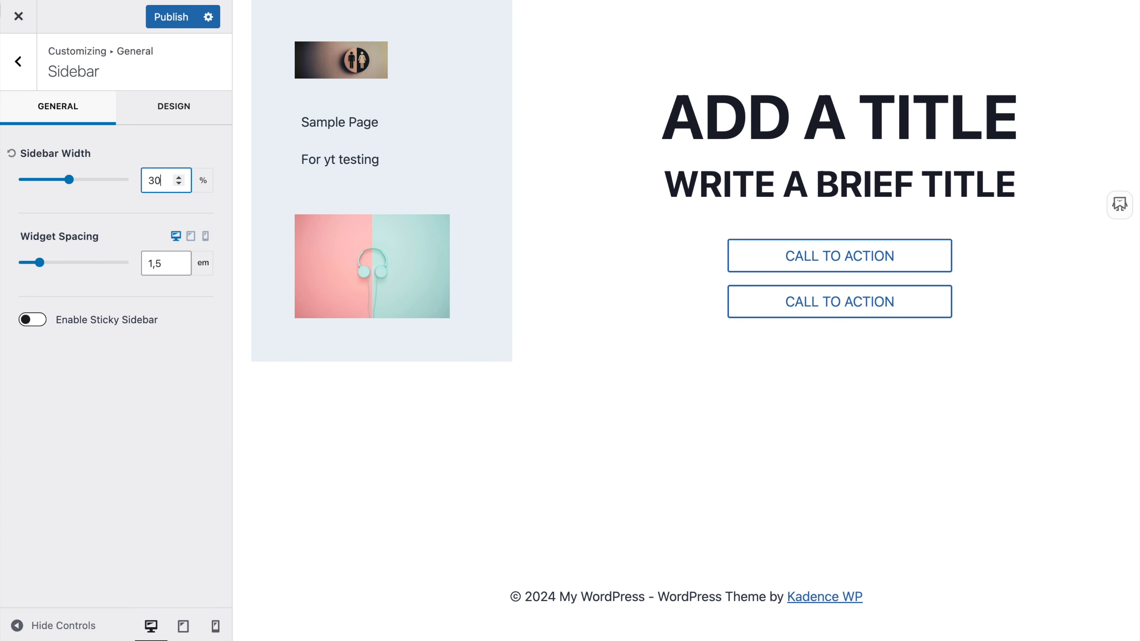
Step: Try a sidebar width of 20 % and return it to 30 %
key(BackSpace)
key(BackSpace)
text(20)
key(BackSpace)
key(BackSpace)
text(30)
Step: Set the sidebar's Widget Spacing to 8 em and enable the sticky sidebar
click(130, 222)
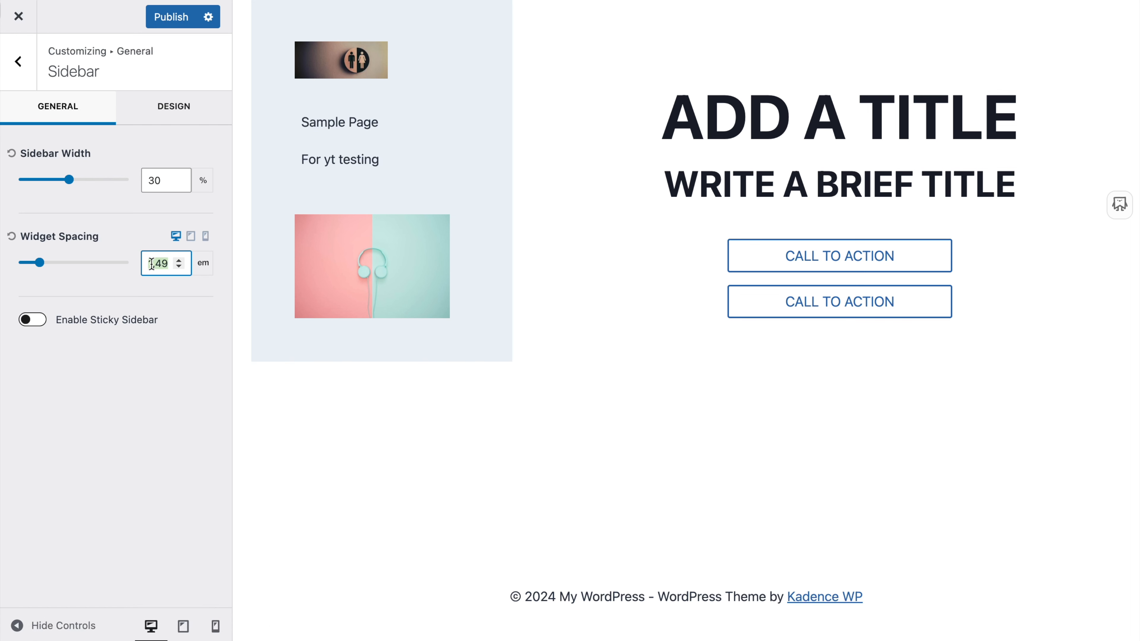
text(8)
click(151, 315)
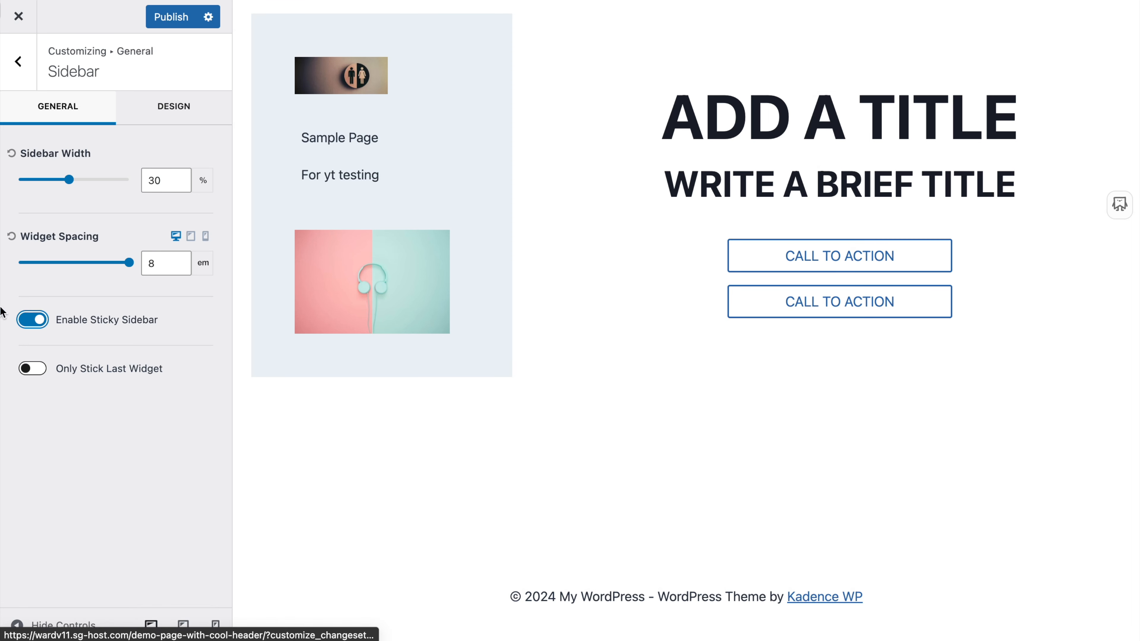
Step: Give the sidebar the light palette background color EDF2F7 in its design settings
click(173, 106)
click(182, 583)
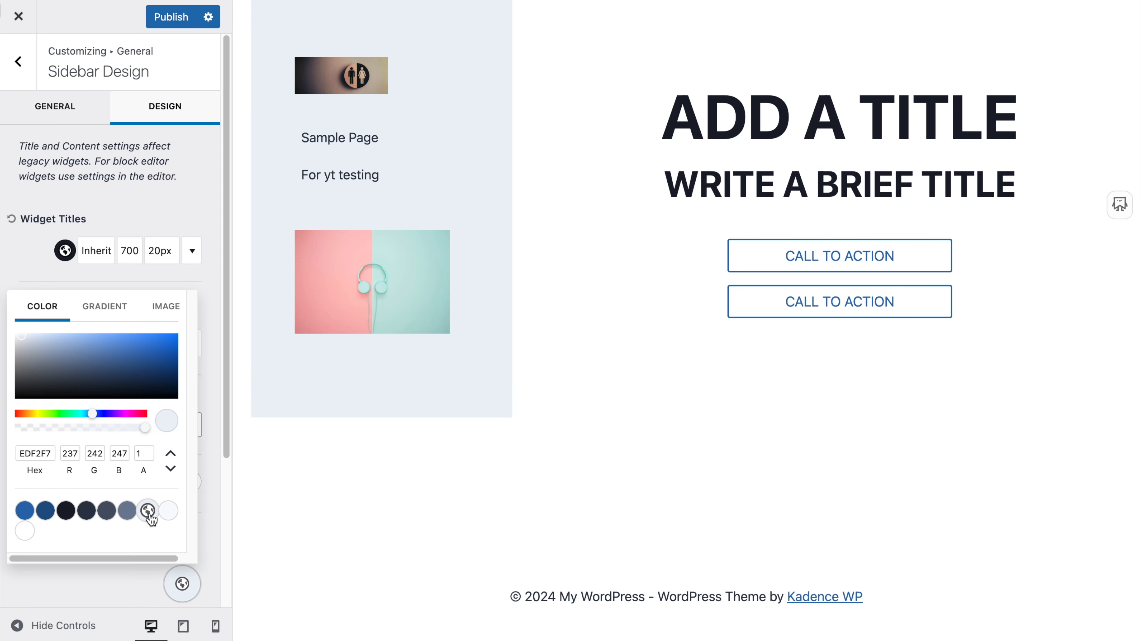
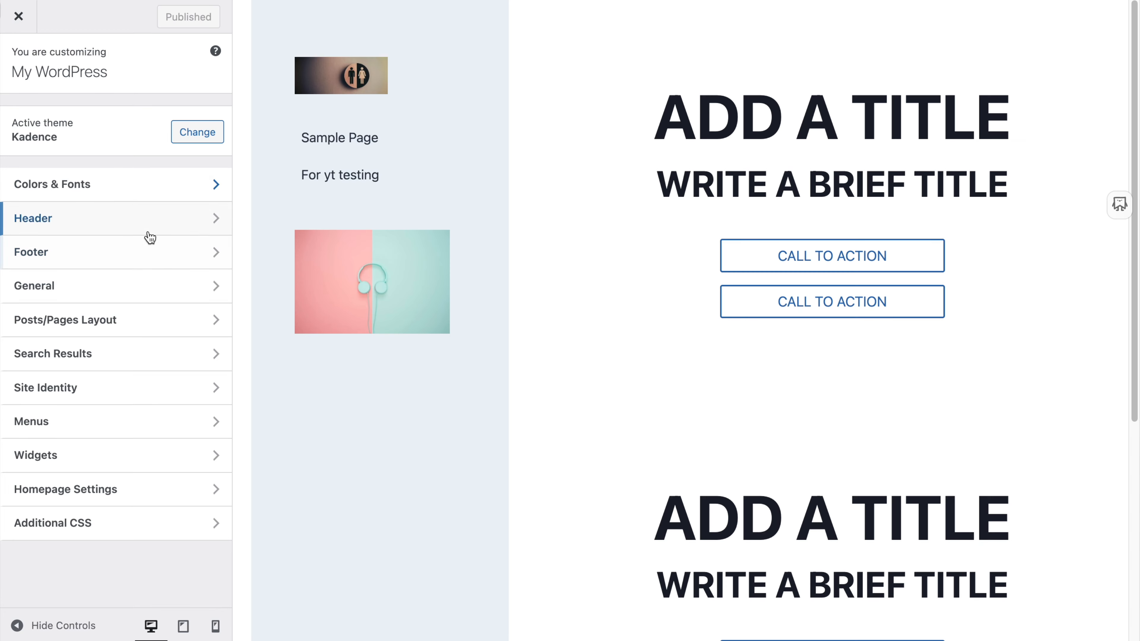
Step: In the general layout settings, set Content Max Width to 2000 px and Content Left/Right Edge Spacing to 0 rem
click(120, 297)
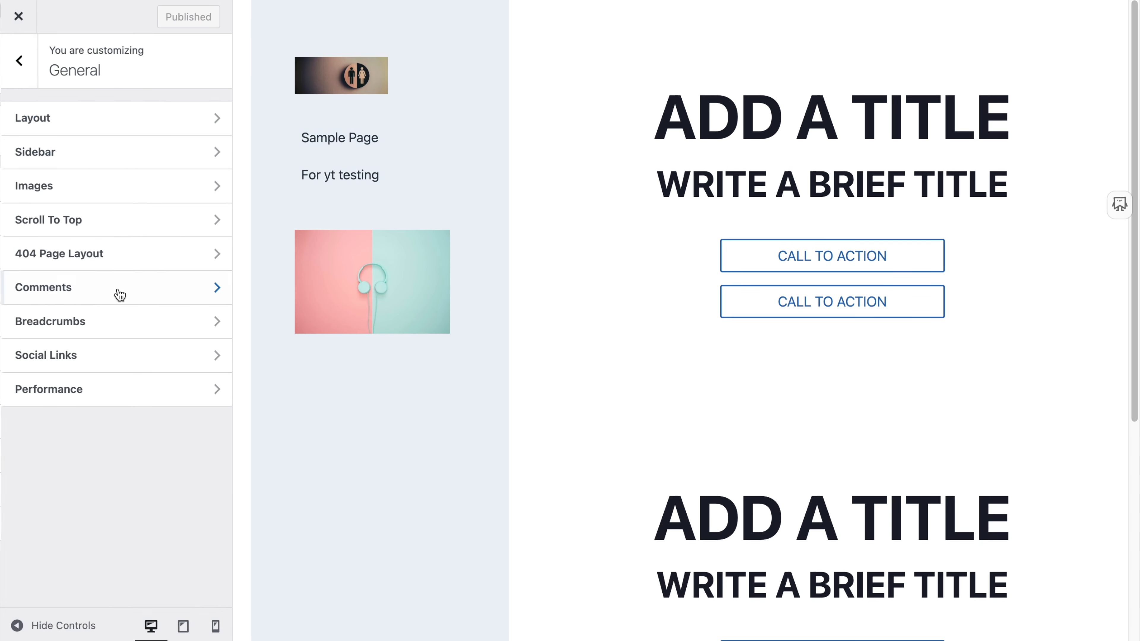
click(84, 117)
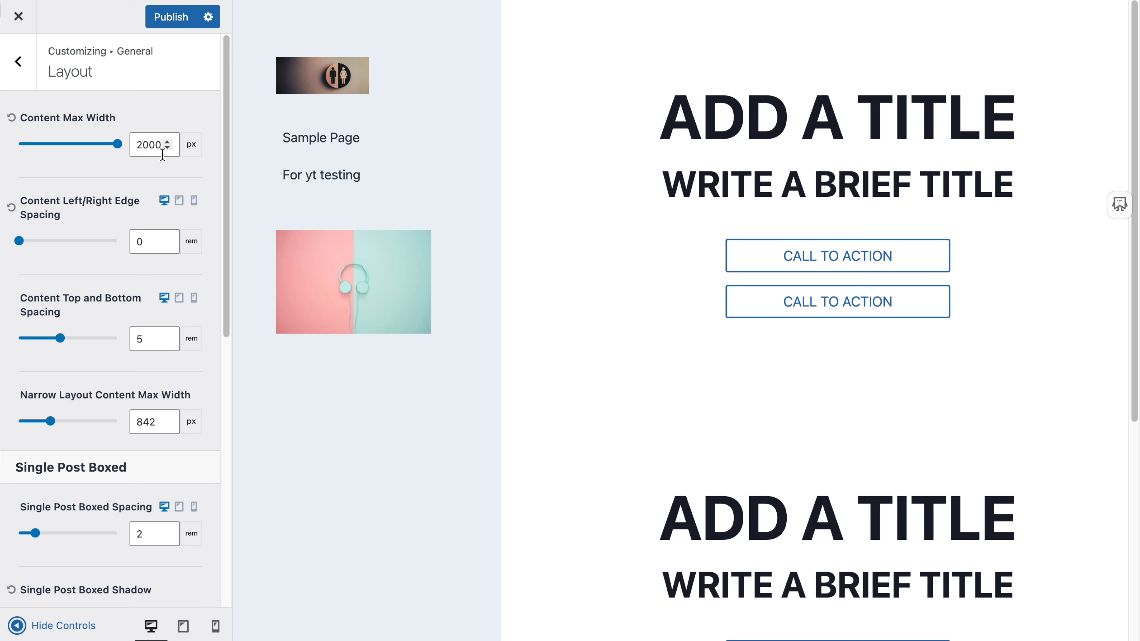
double_click(173, 143)
click(144, 108)
Step: Preview the page with the controls hidden, publish the layout changes and close the Customizer
click(64, 629)
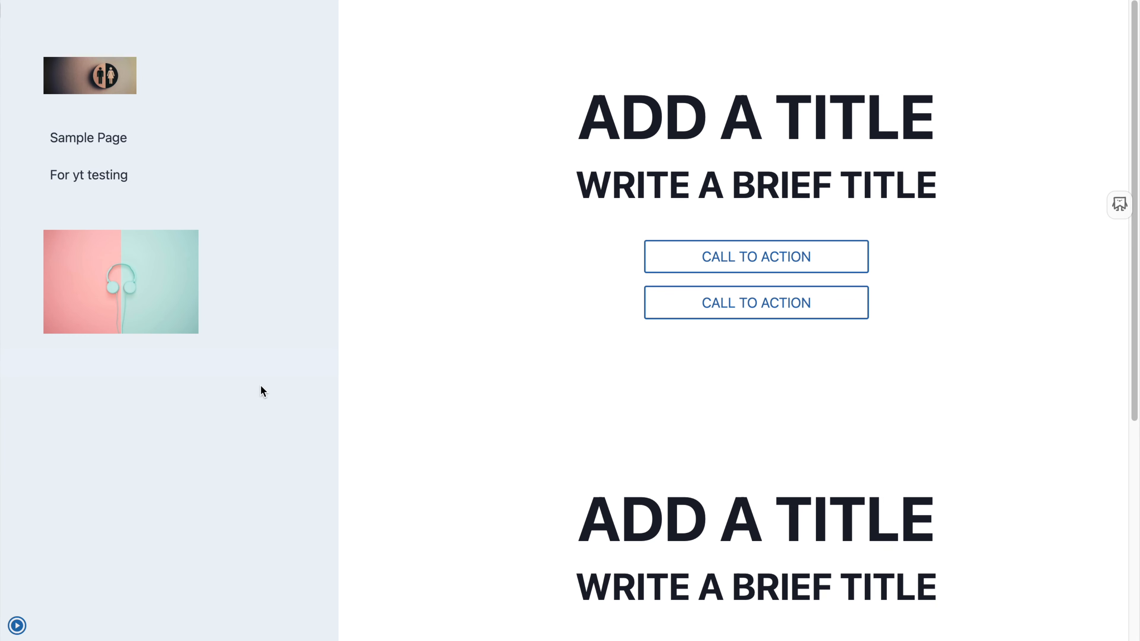
click(16, 625)
click(168, 17)
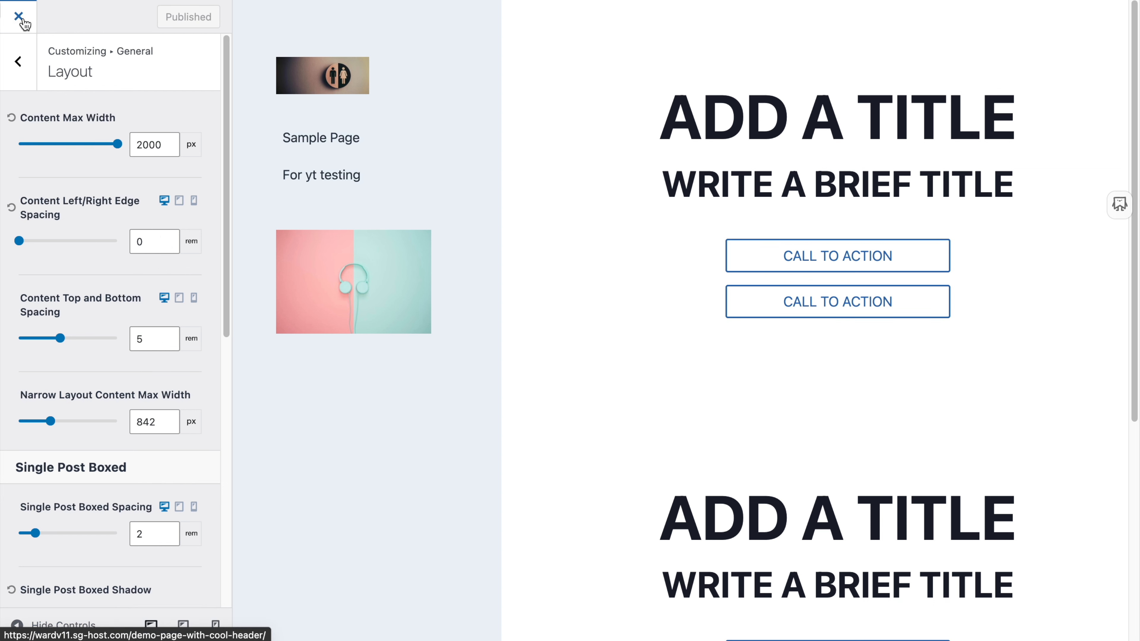
click(19, 17)
Step: Inspect the live page with the developer tools and check the sidebar at a 2560 px responsive width
right_click(132, 159)
click(201, 308)
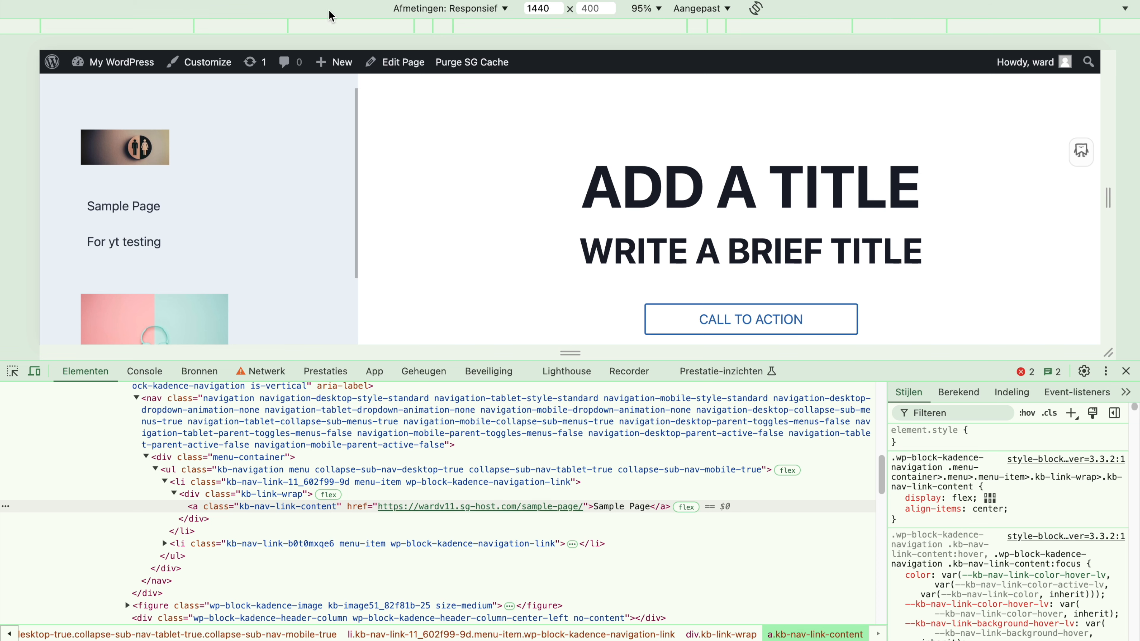
click(13, 28)
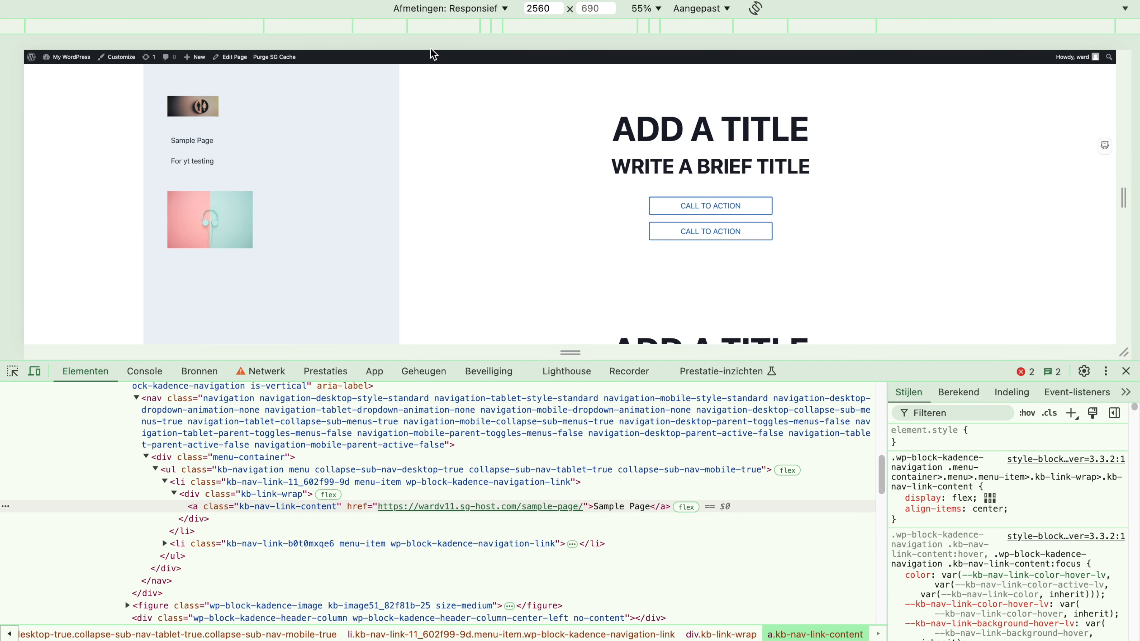
scroll(532, 106, down, 5)
scroll(530, 234, up, 5)
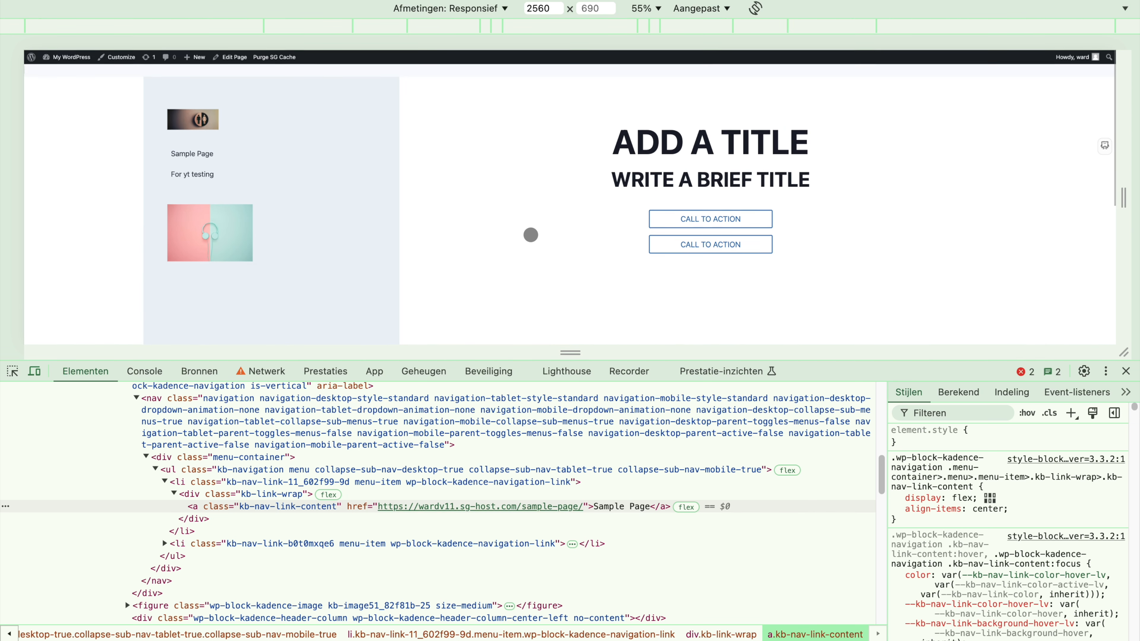
scroll(530, 234, down, 1)
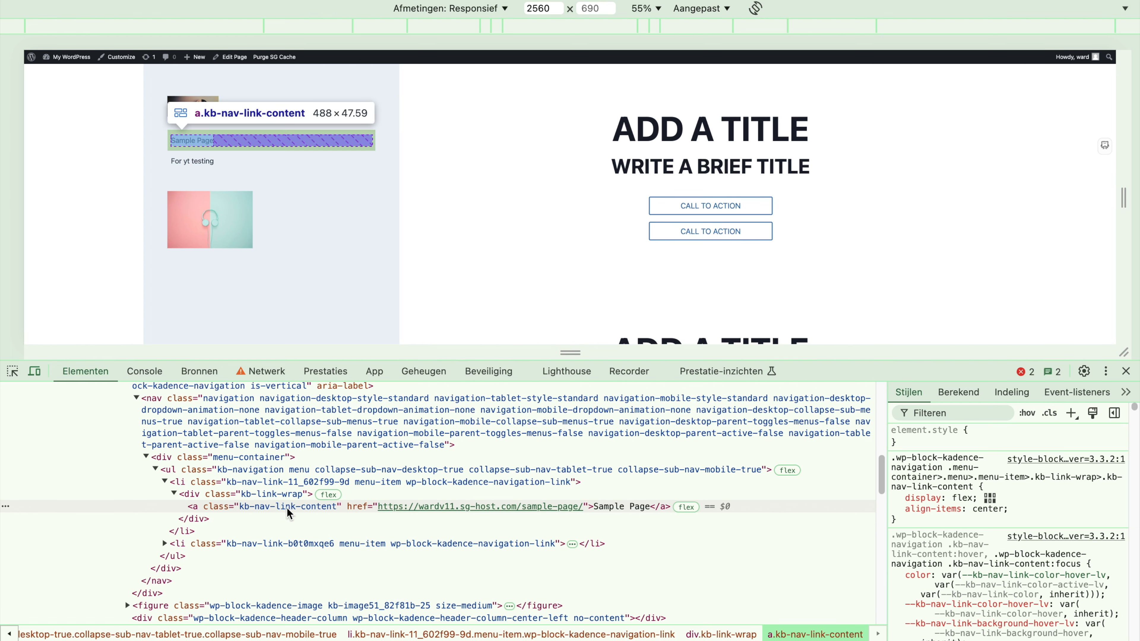
Step: Trace the sidebar's parent elements in the page markup and select the "content-container site-container" div
scroll(287, 513, up, 4)
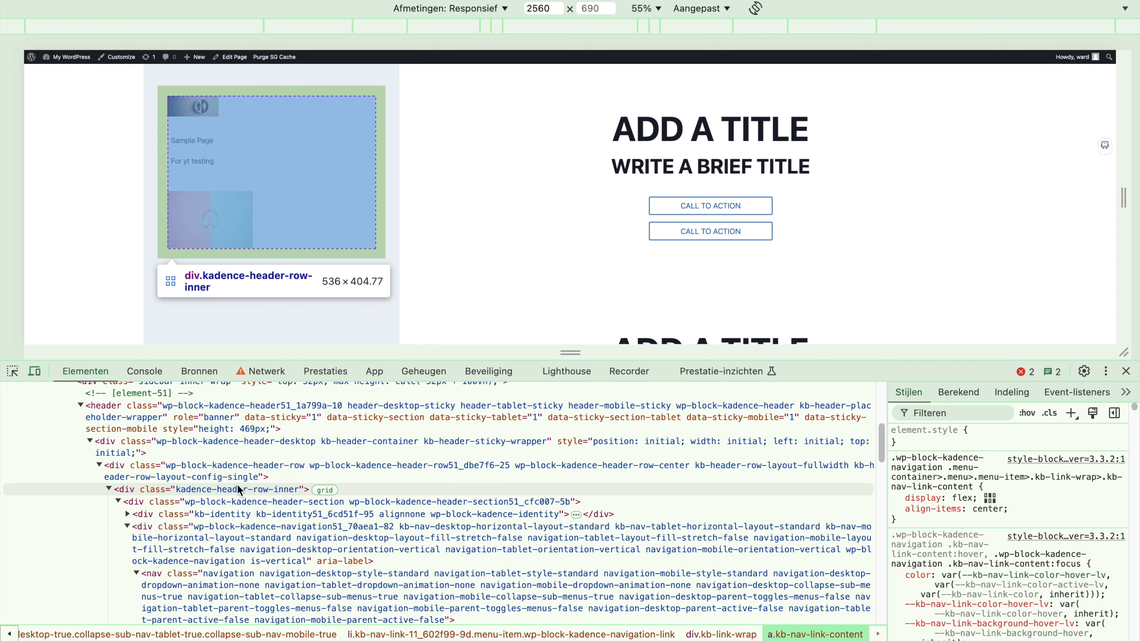
scroll(237, 485, up, 1)
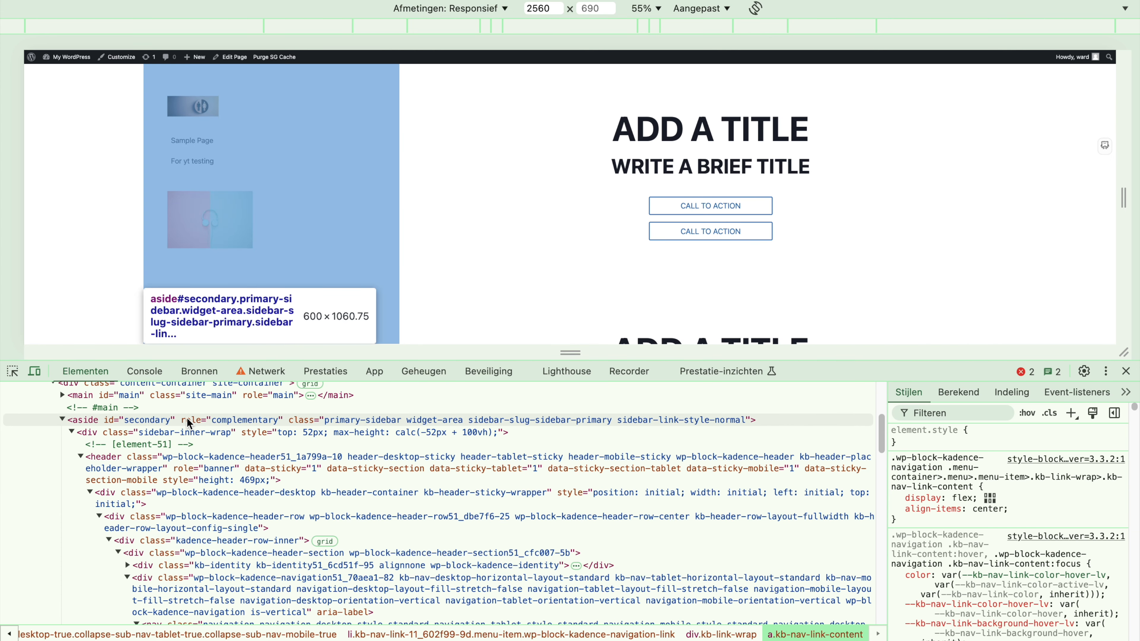
scroll(186, 417, up, 1)
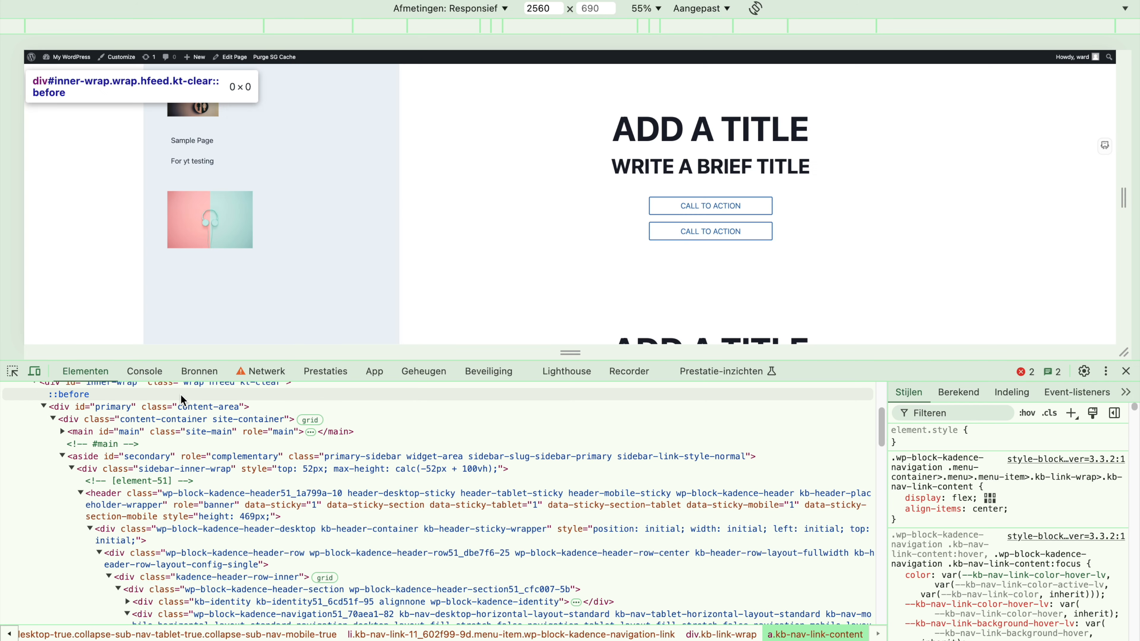
click(188, 406)
click(192, 419)
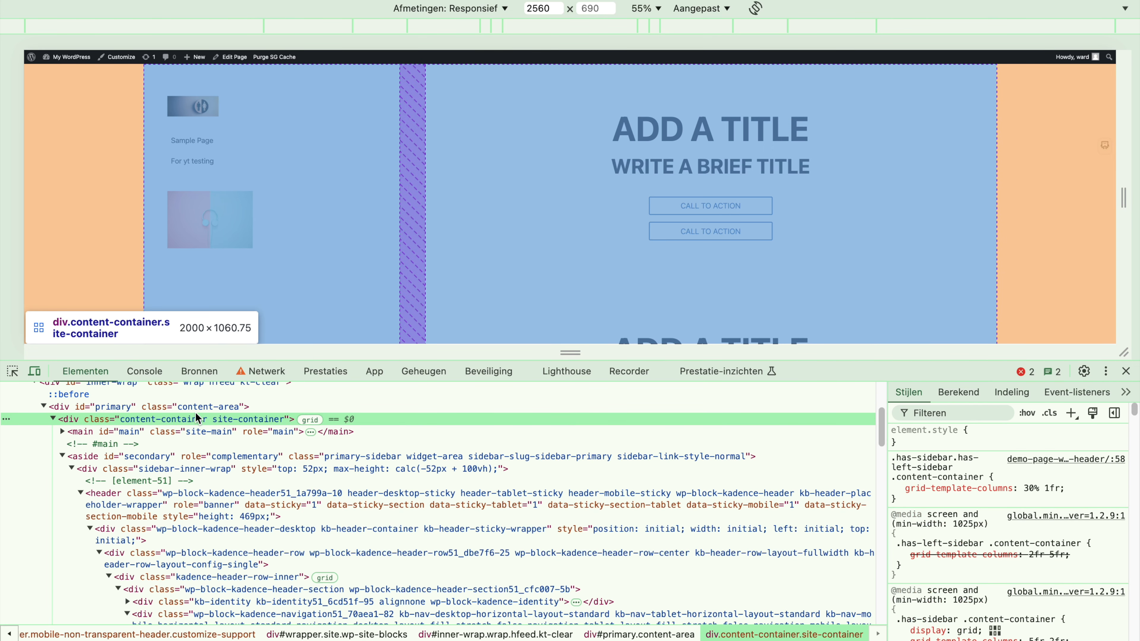
Step: Disable the max-width: var(--global-content-width) declaration in the .site-container rule and check the page layout
scroll(1000, 490, down, 4)
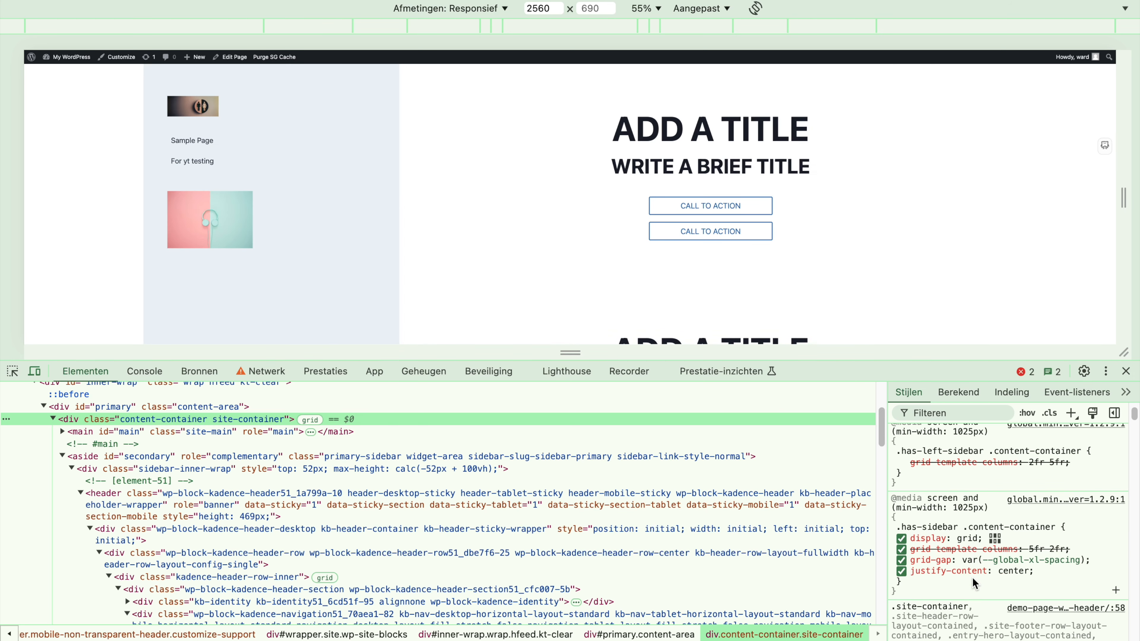
scroll(1018, 541, down, 6)
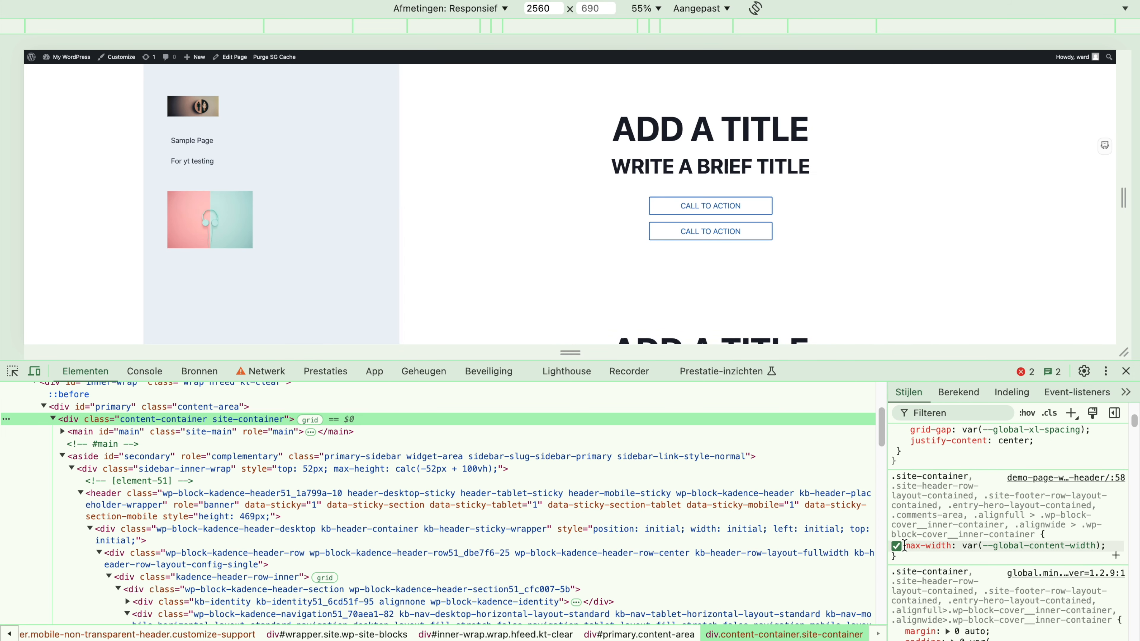
click(896, 545)
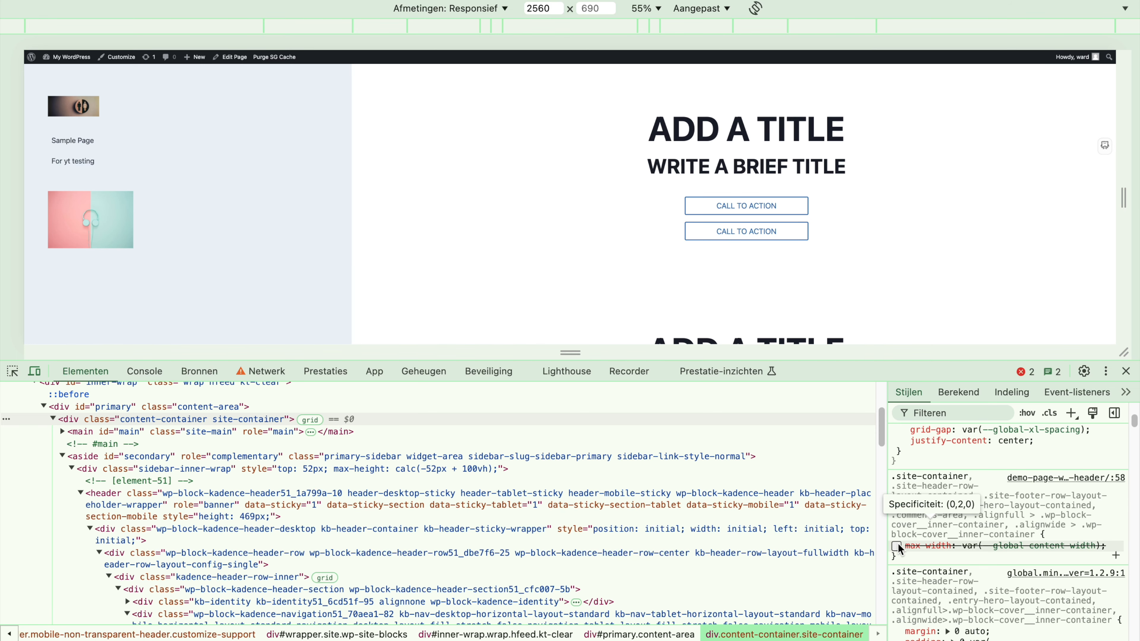
scroll(483, 245, down, 5)
scroll(484, 245, up, 5)
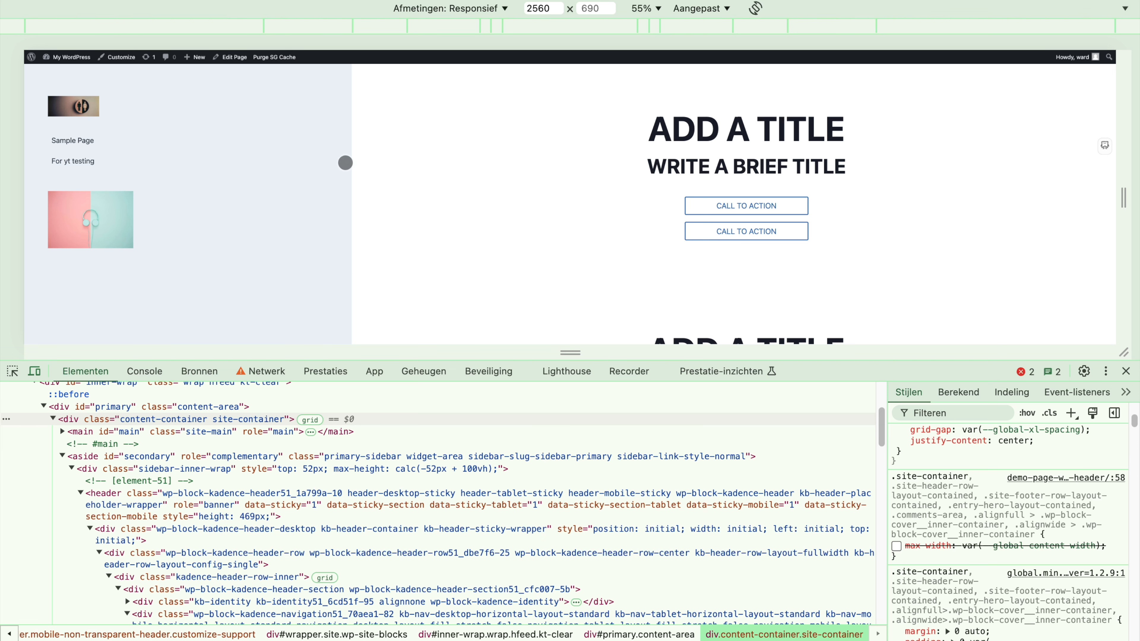
Step: Highlight the .site-container selector text of the rule that contains the disabled max-width
scroll(223, 226, down, 2)
scroll(223, 226, up, 3)
drag(891, 477, 953, 481)
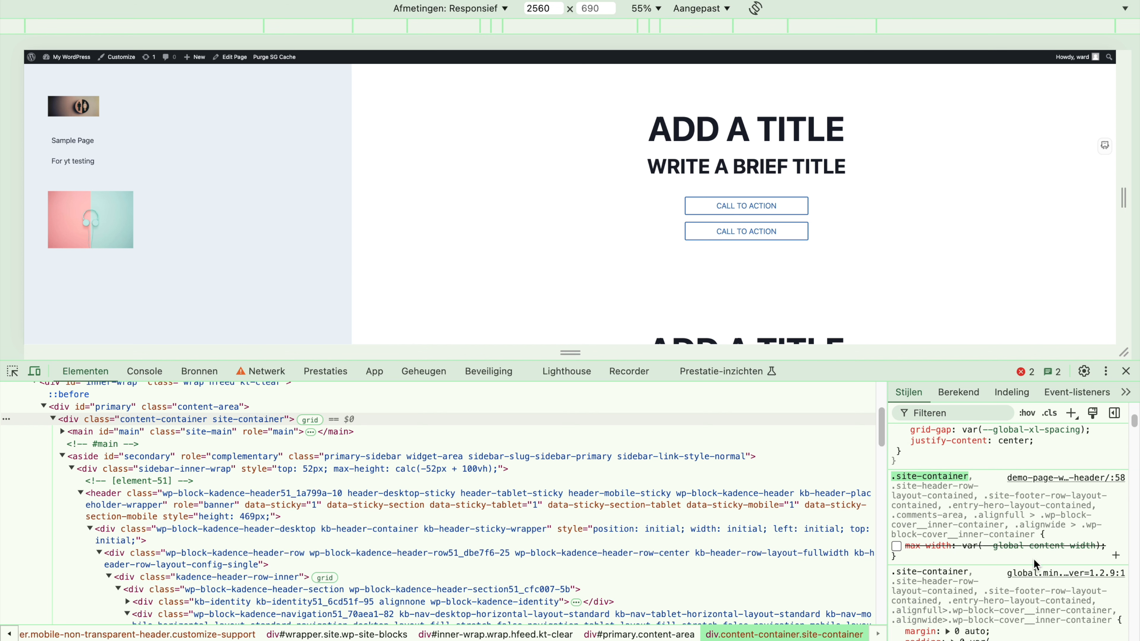
Step: Close the developer tools and check how the sidebar column behaves while scrolling the live page
scroll(1045, 566, up, 3)
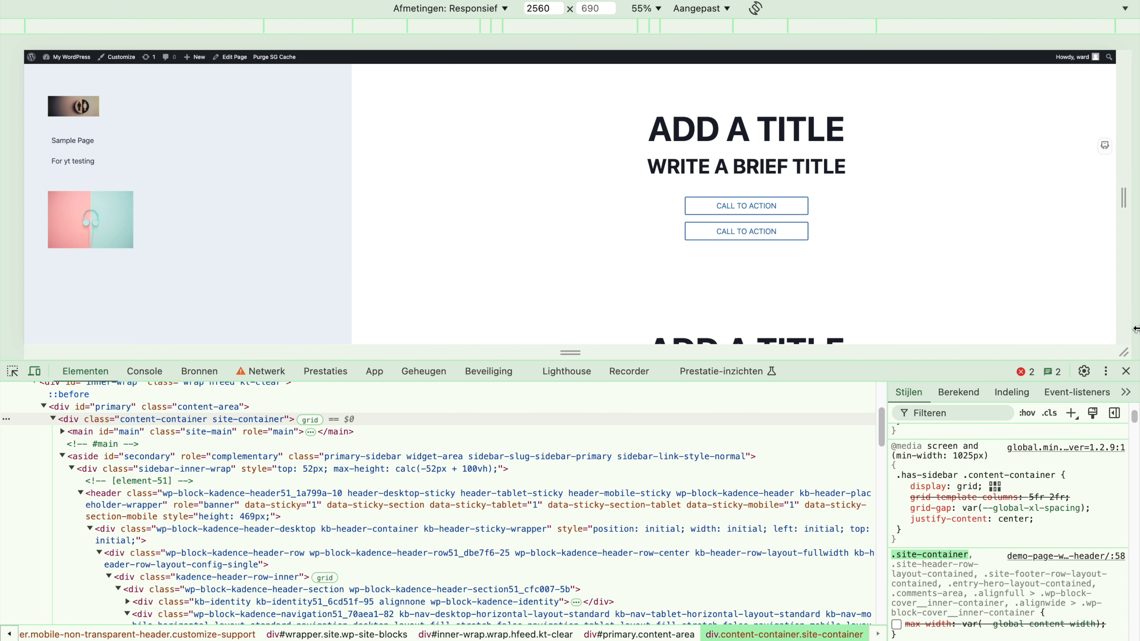
click(1125, 370)
scroll(623, 403, down, 8)
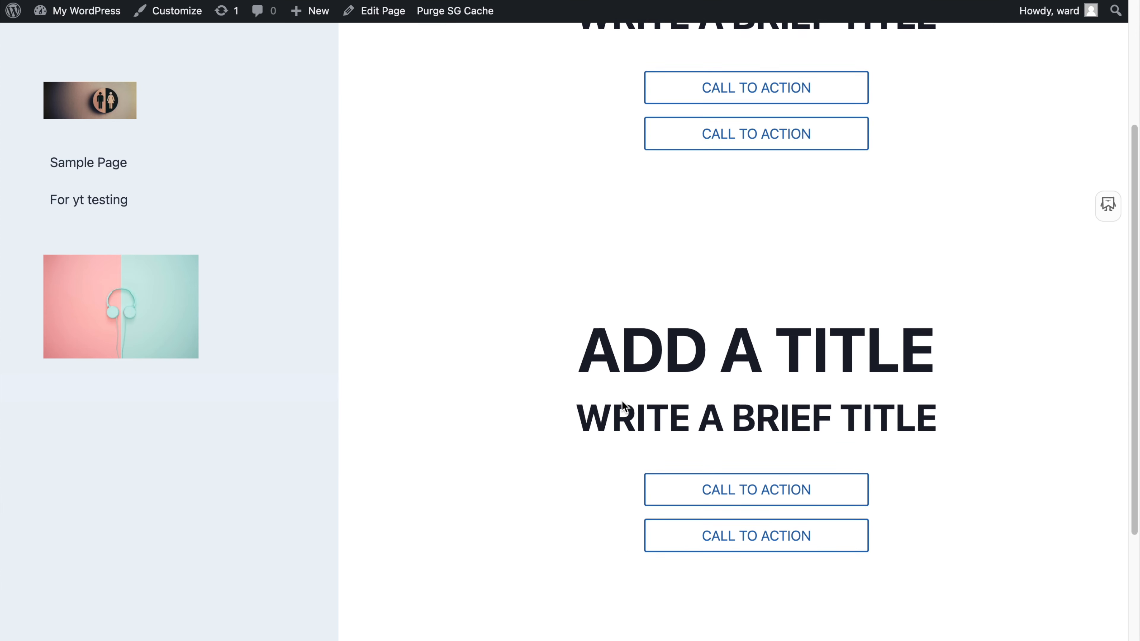
scroll(622, 406, up, 10)
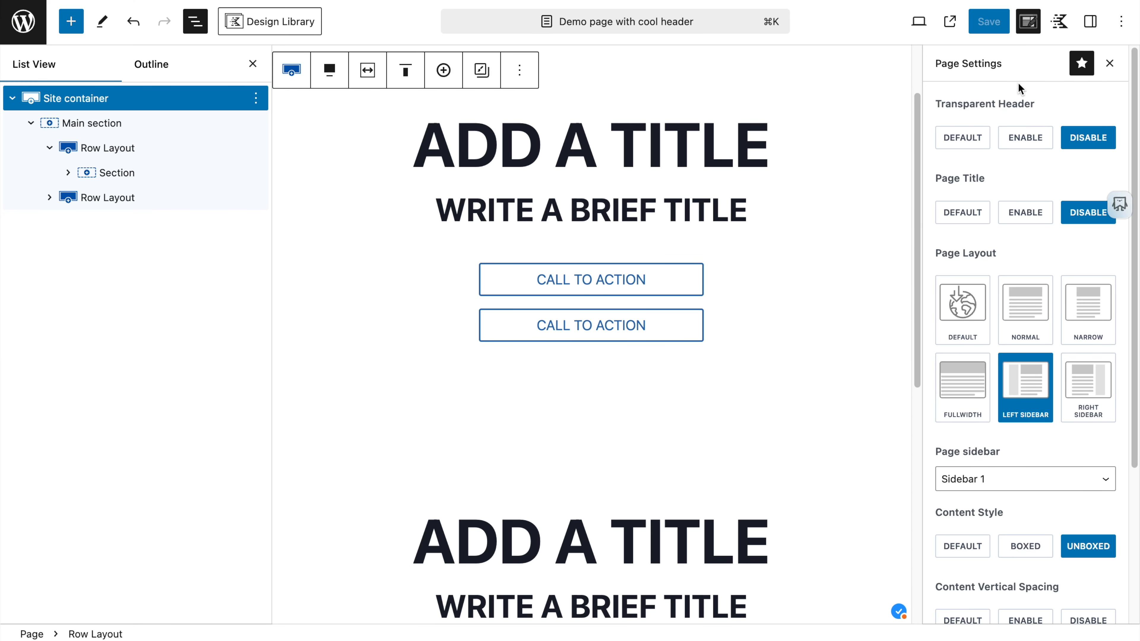
Step: Examine the Custom header element's placement and the Show On choices in its Display Settings
scroll(1023, 148, down, 2)
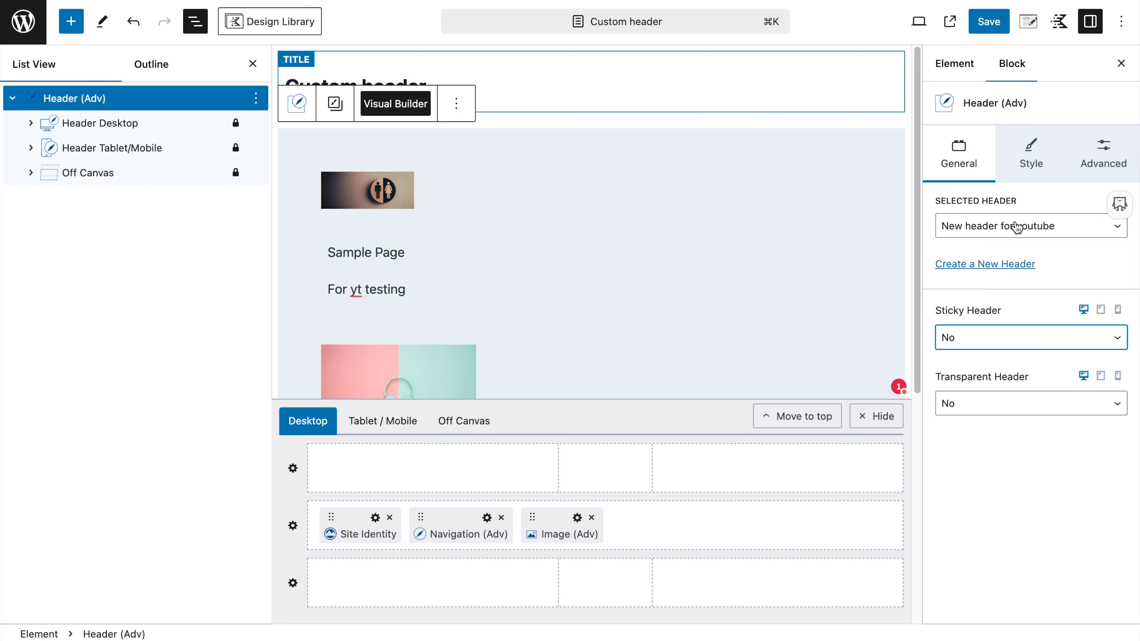
click(1028, 22)
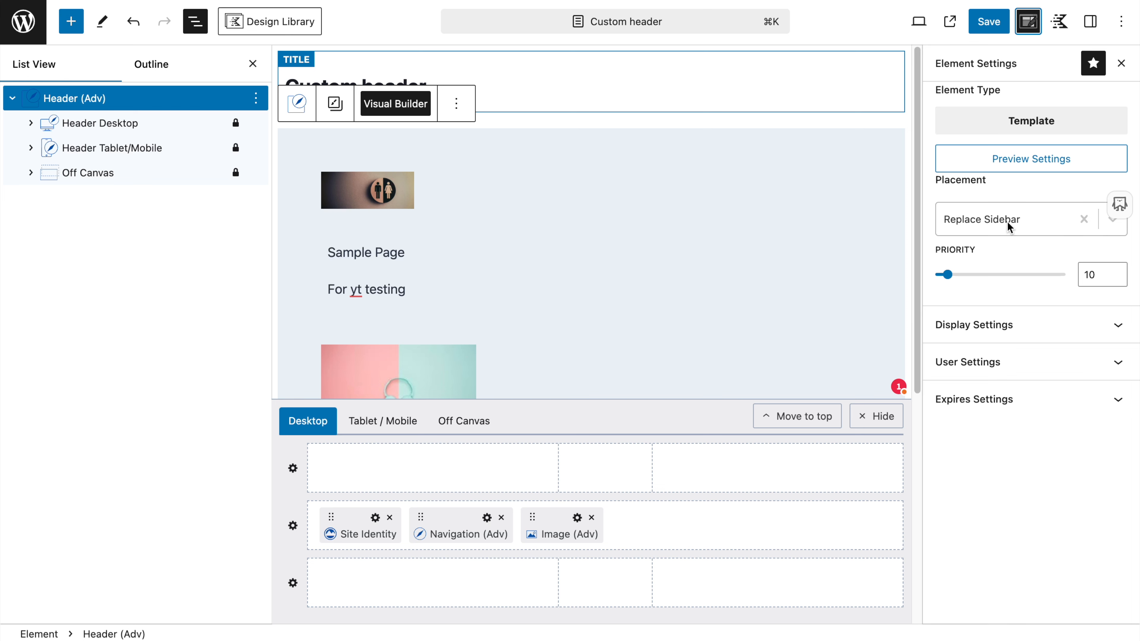
click(1032, 330)
click(991, 398)
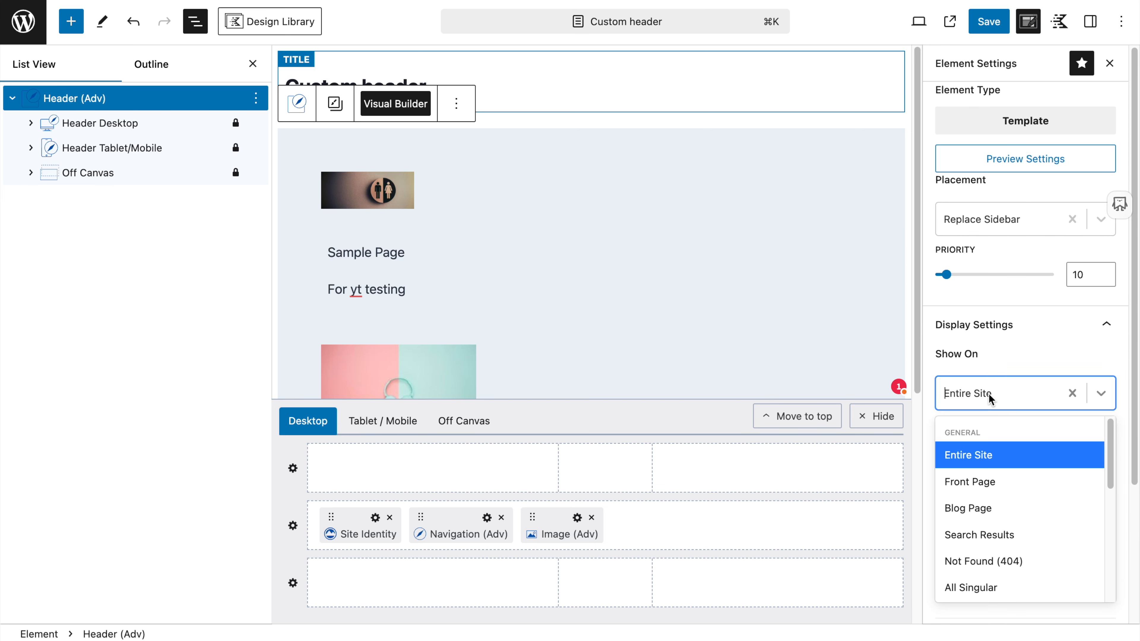
scroll(992, 467, down, 1)
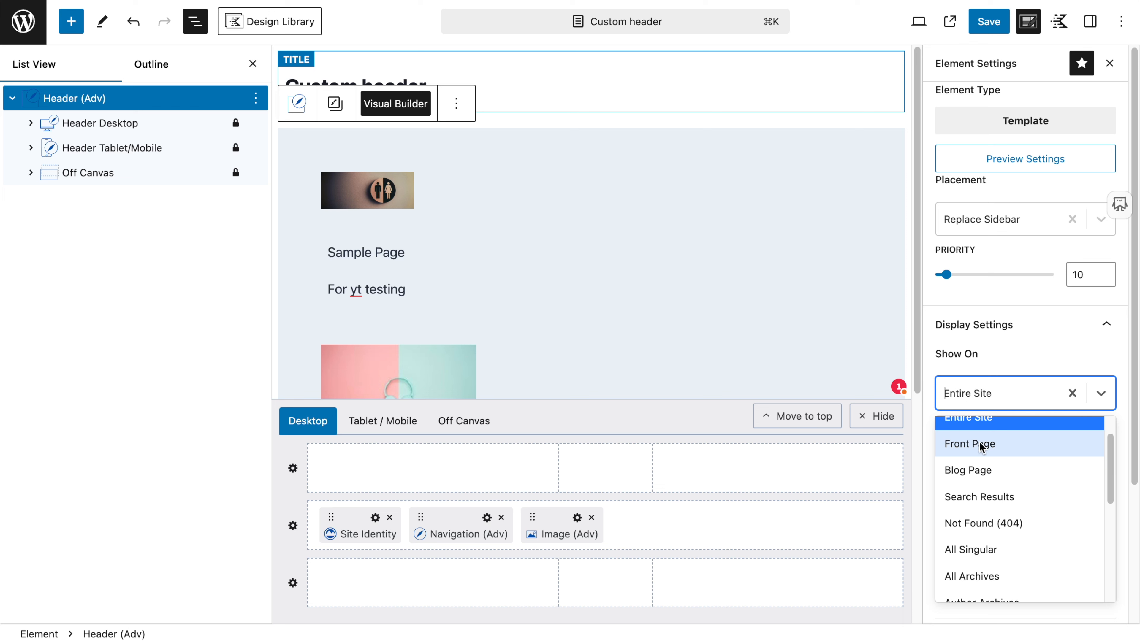
click(1024, 393)
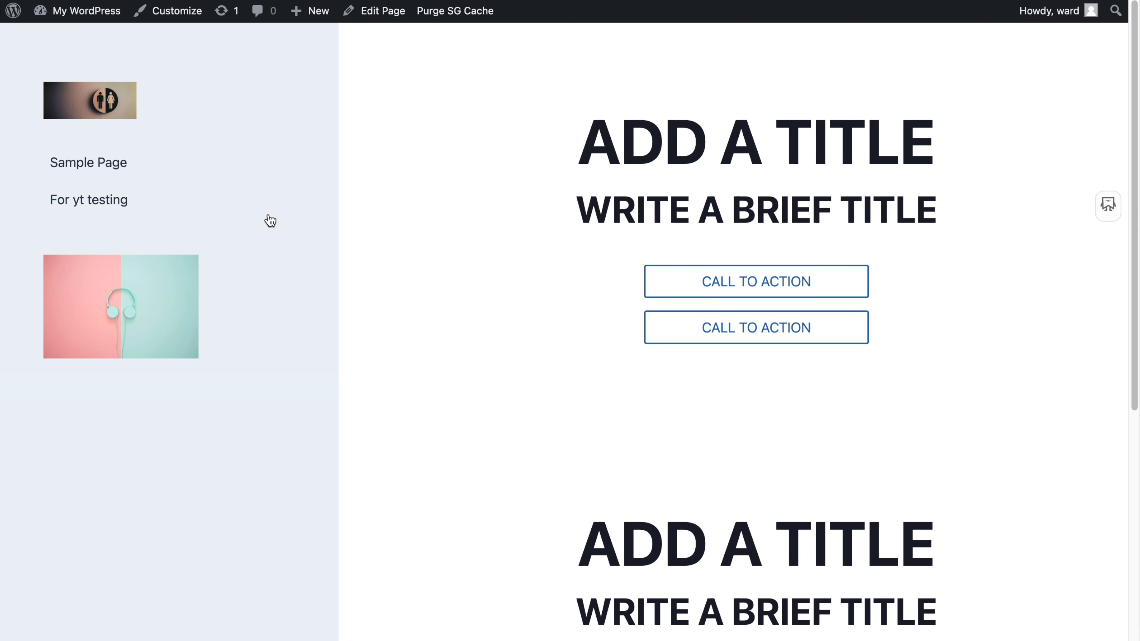
Step: Check on the live demo page how the sidebar header follows the content from top to bottom
scroll(269, 220, down, 15)
scroll(270, 220, up, 5)
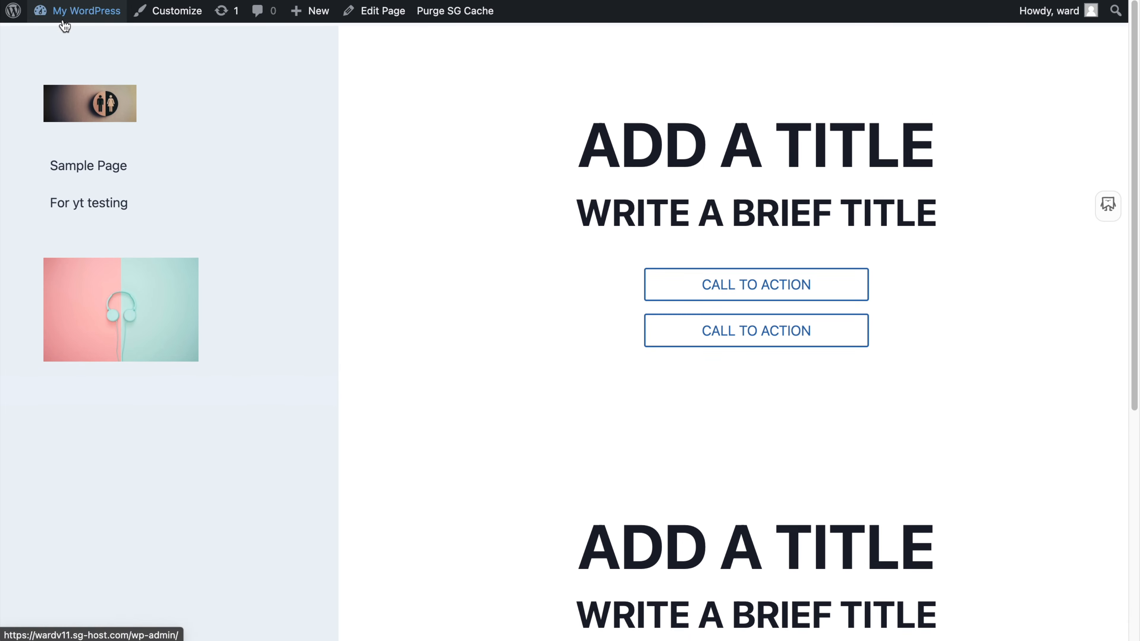
scroll(251, 283, down, 10)
scroll(251, 283, up, 10)
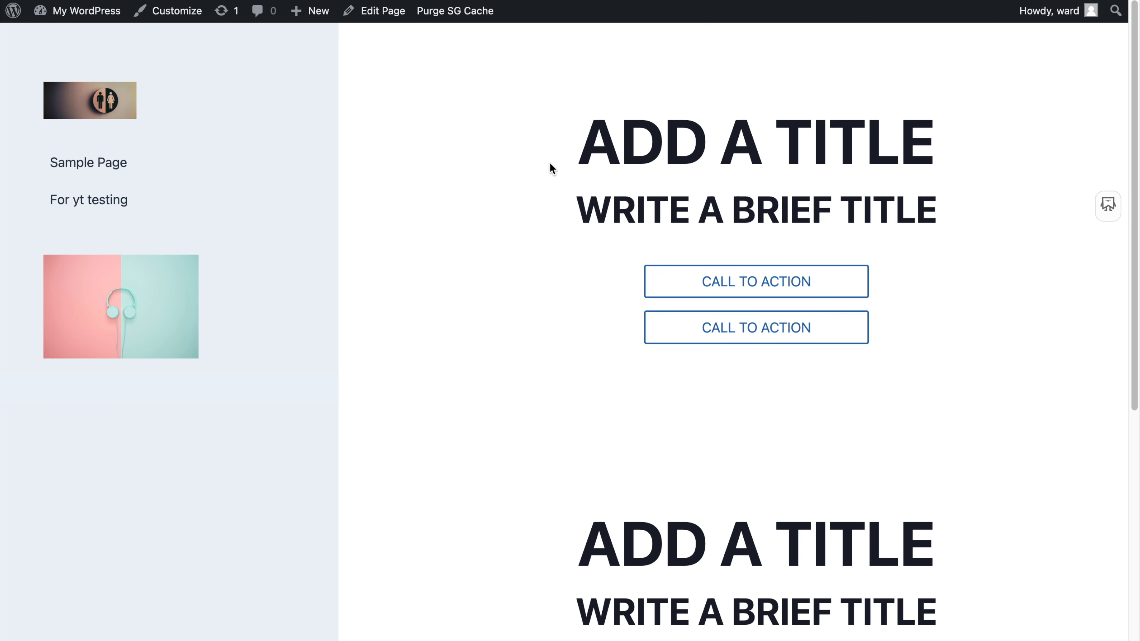
Step: Open the Customizer's General Layout settings and examine the units offered for Content Max Width
click(165, 12)
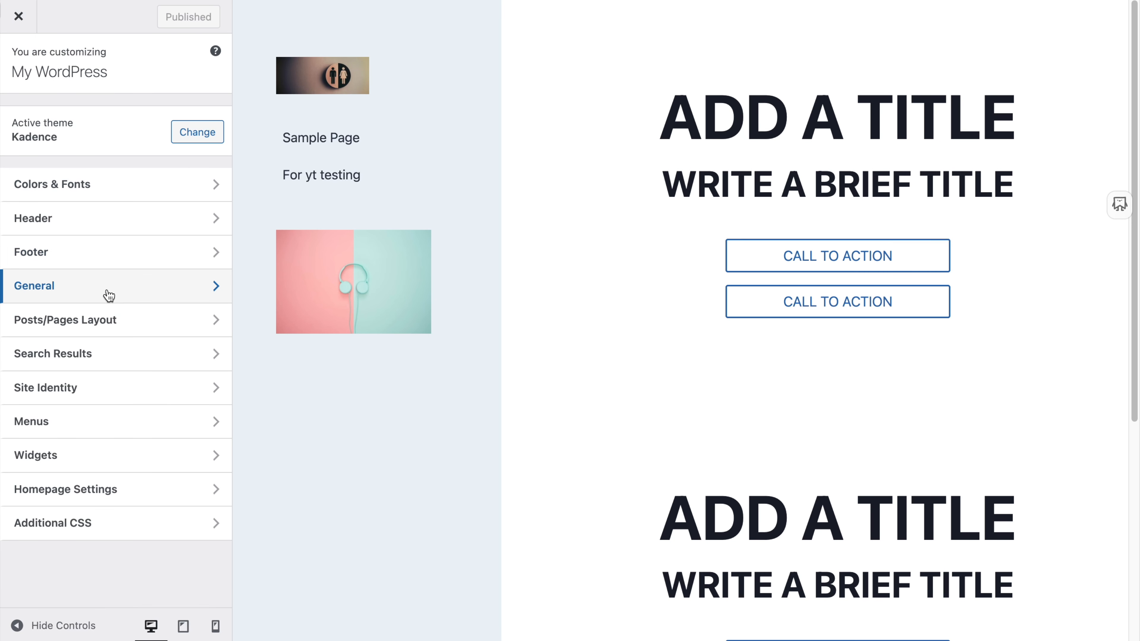
click(108, 287)
click(76, 119)
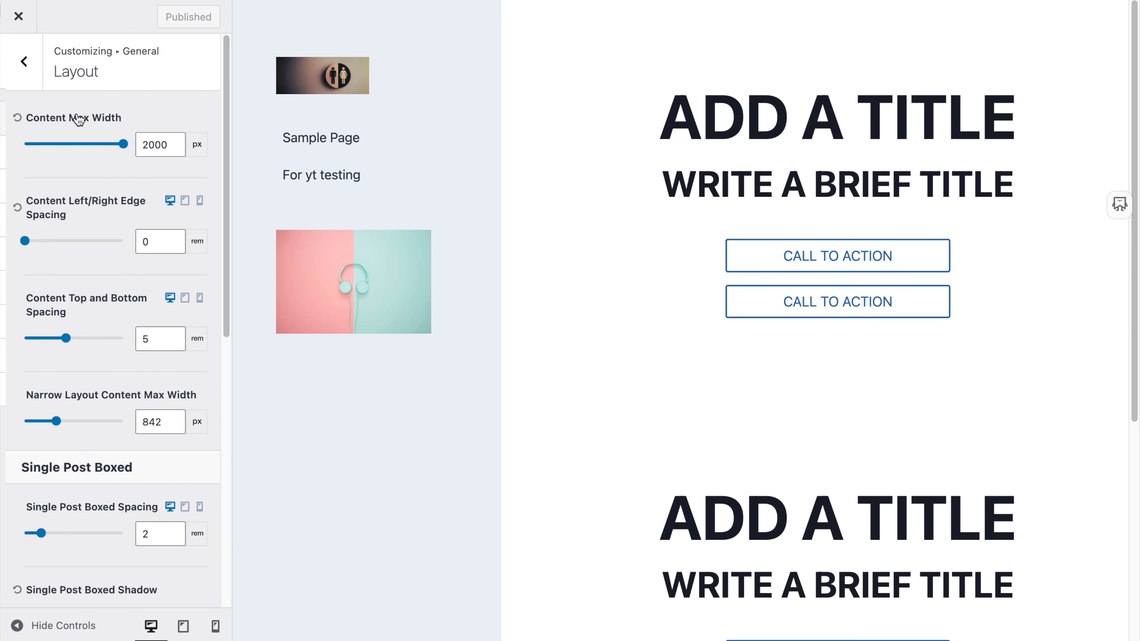
double_click(140, 142)
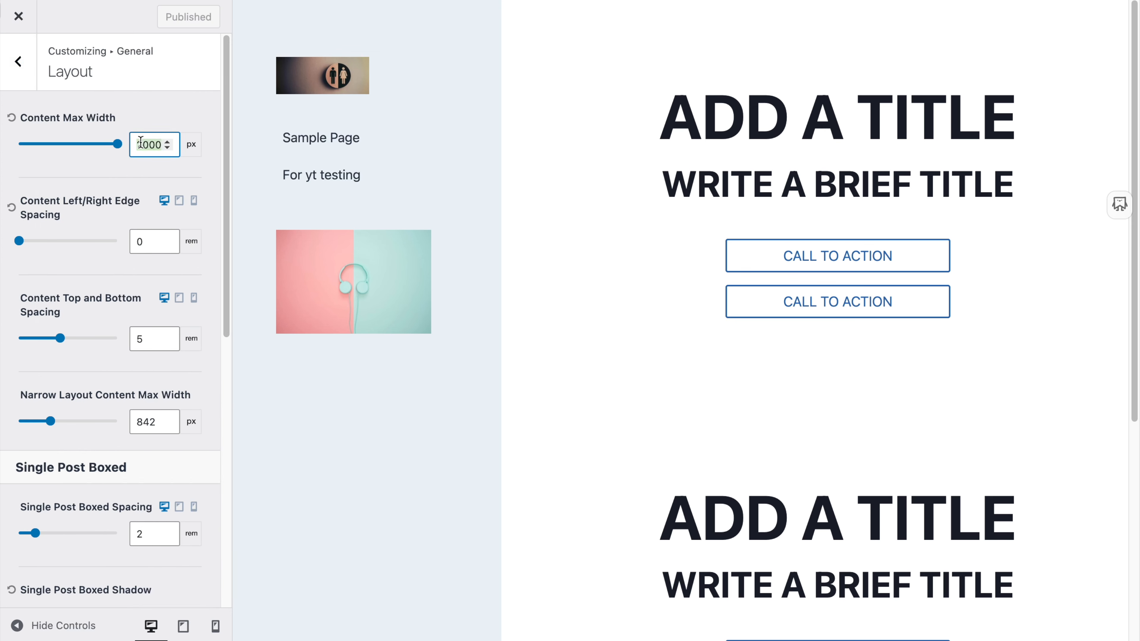
click(192, 144)
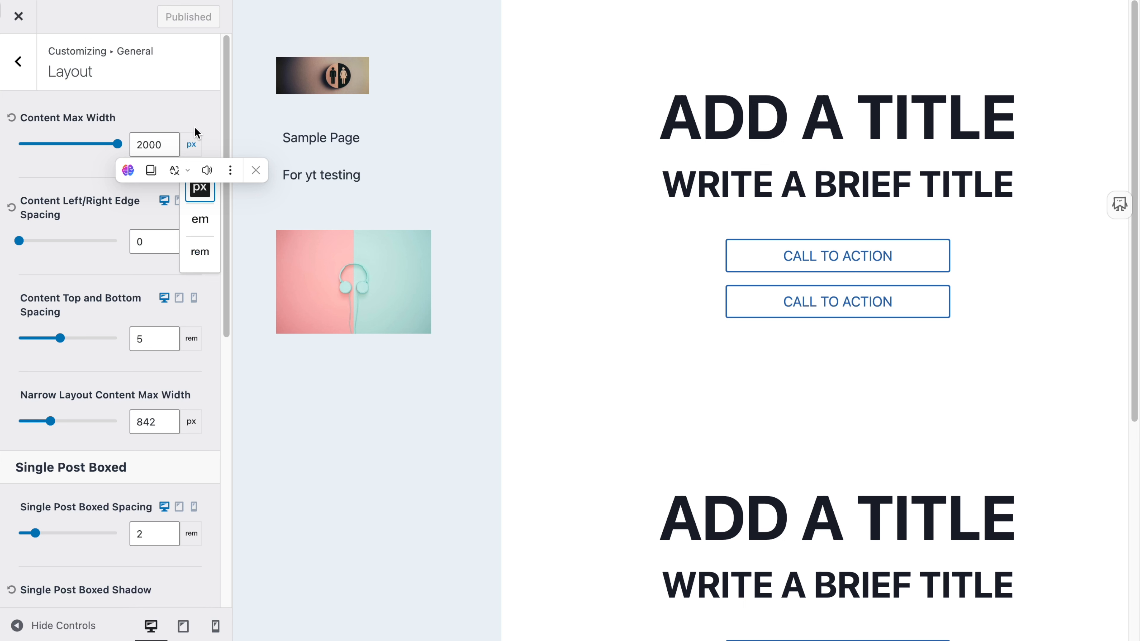
click(197, 137)
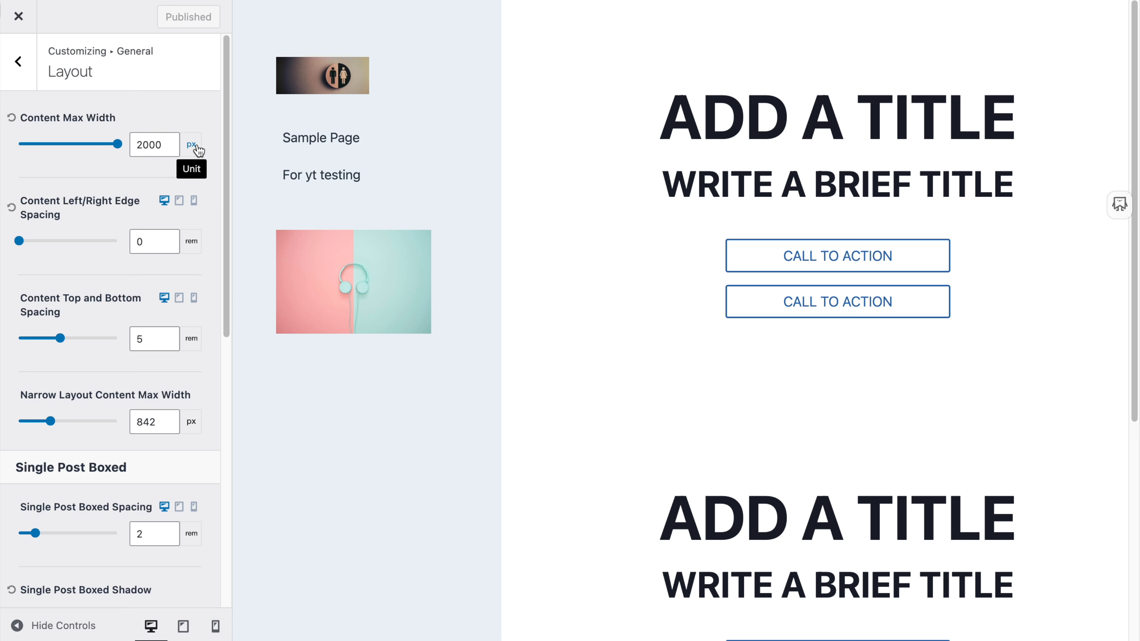
Step: Set the Content Max Width to 2000 px and publish the Customizer changes
click(145, 153)
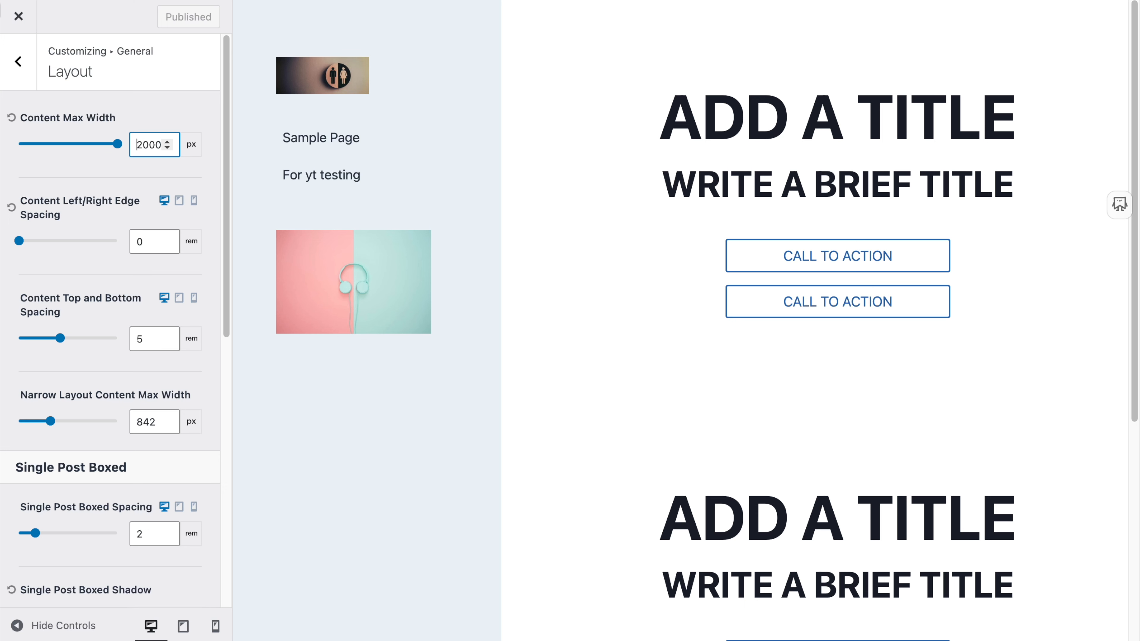
key(BackSpace)
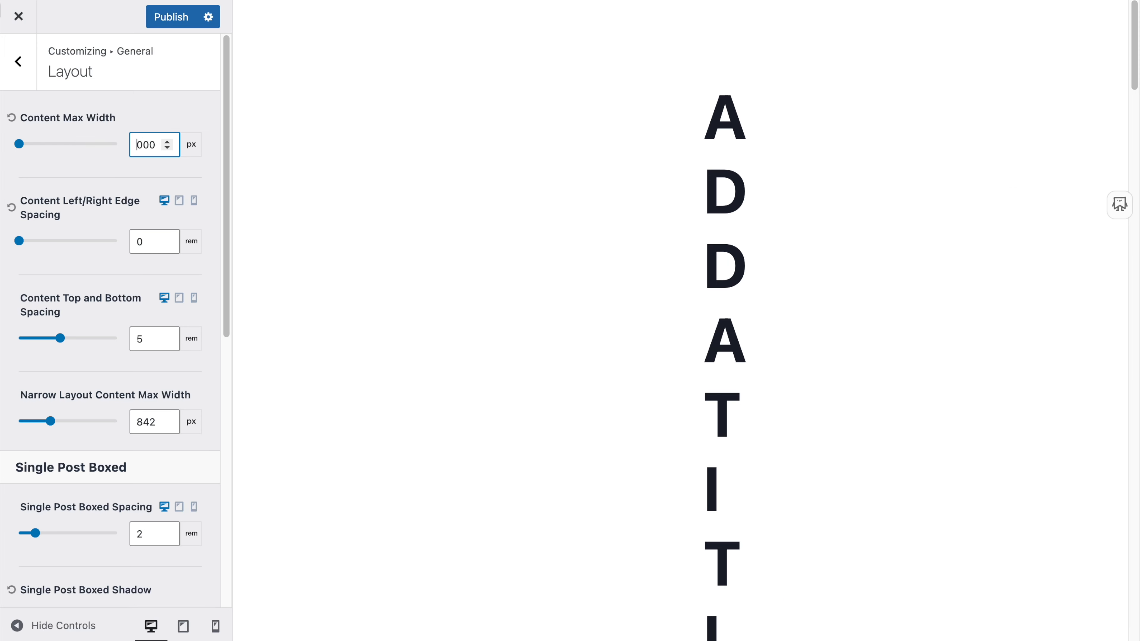
text(2)
drag(118, 144, 158, 151)
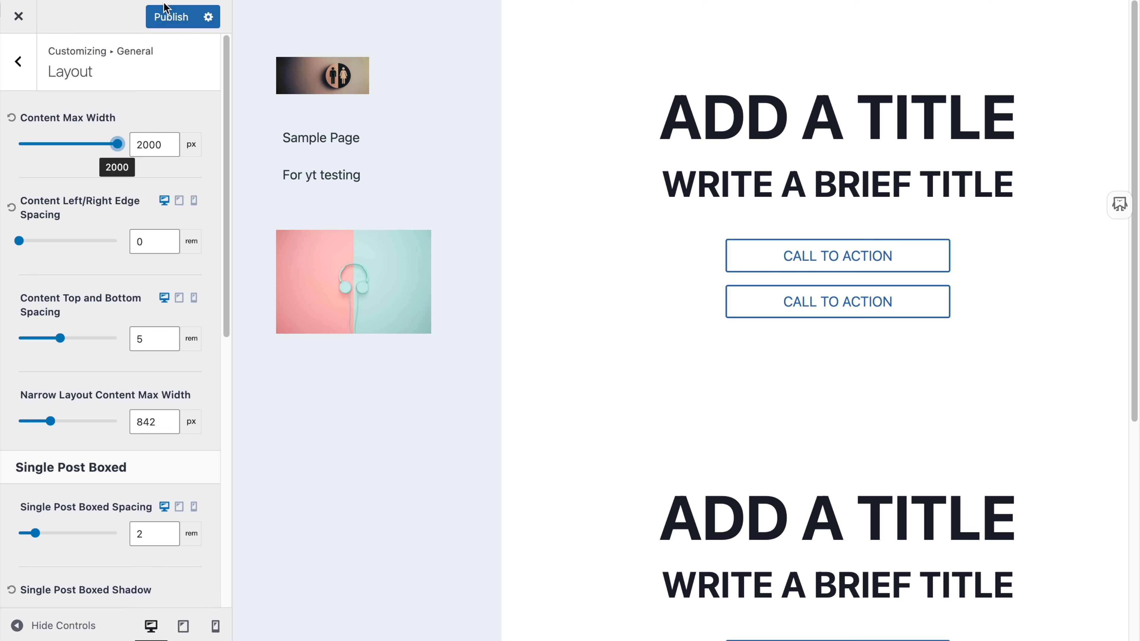
click(167, 16)
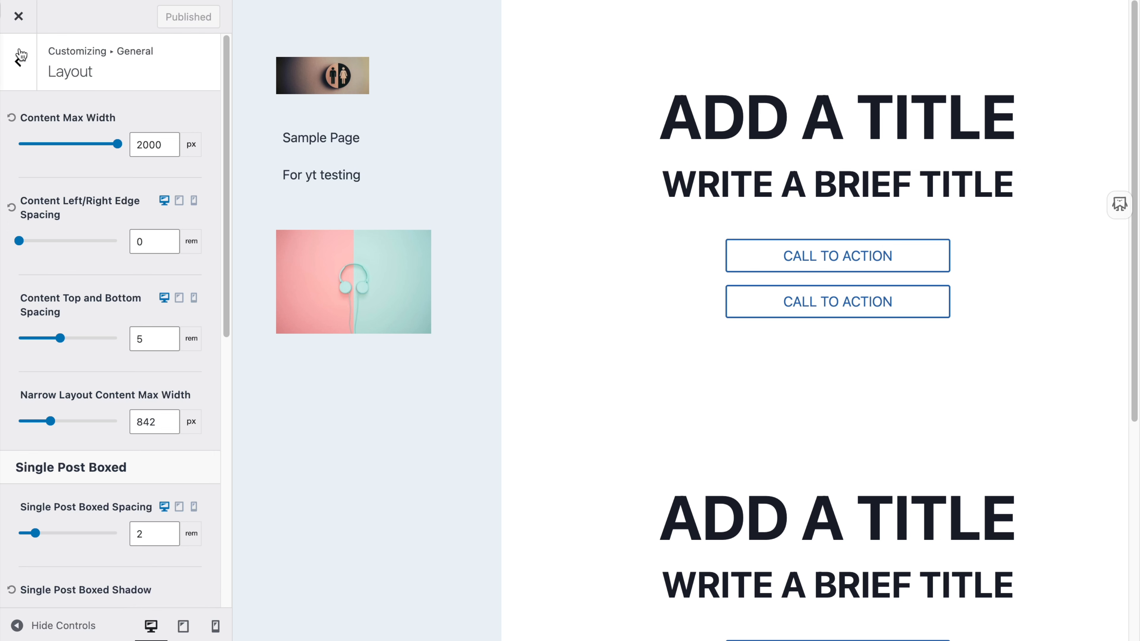
Step: Leave the Layout settings and preview the page at full width with the Customizer controls temporarily hidden
click(18, 62)
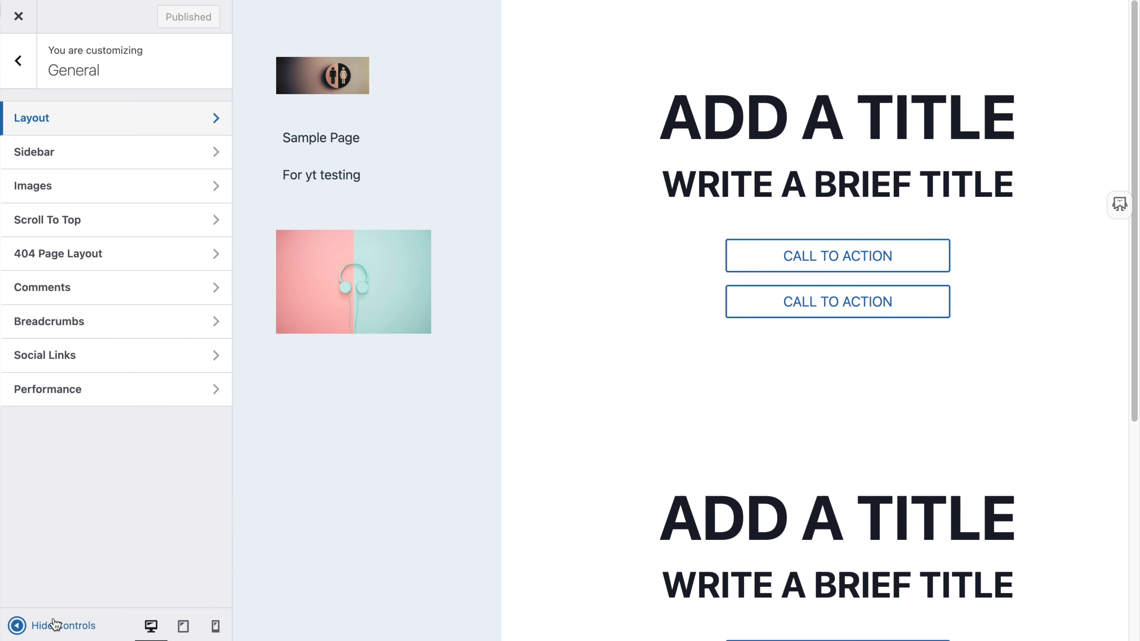
click(62, 626)
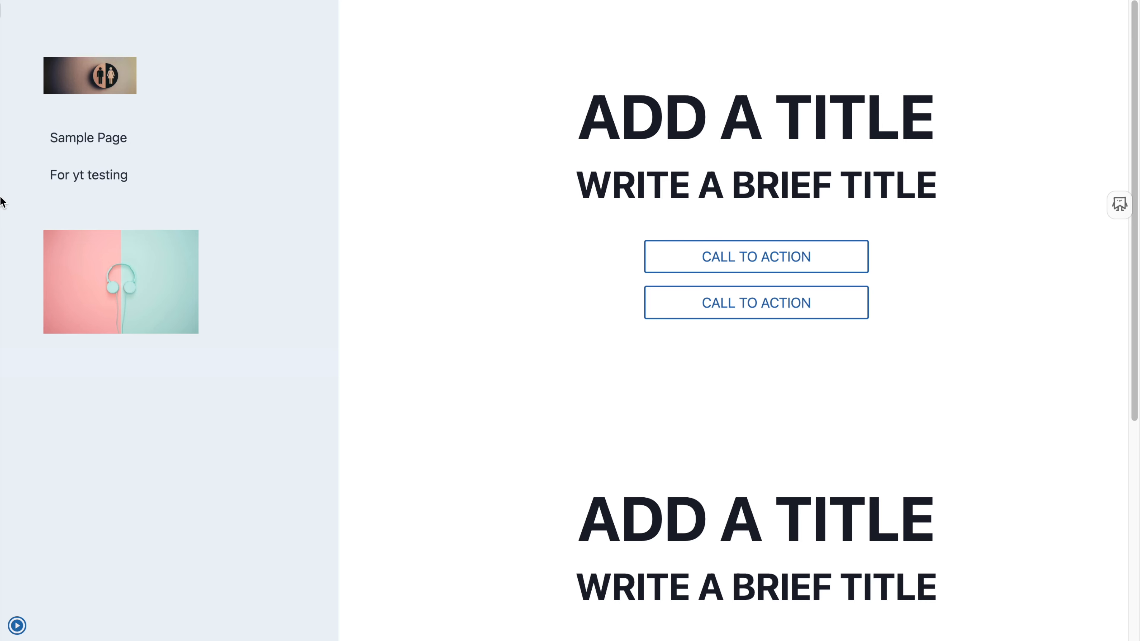
click(11, 630)
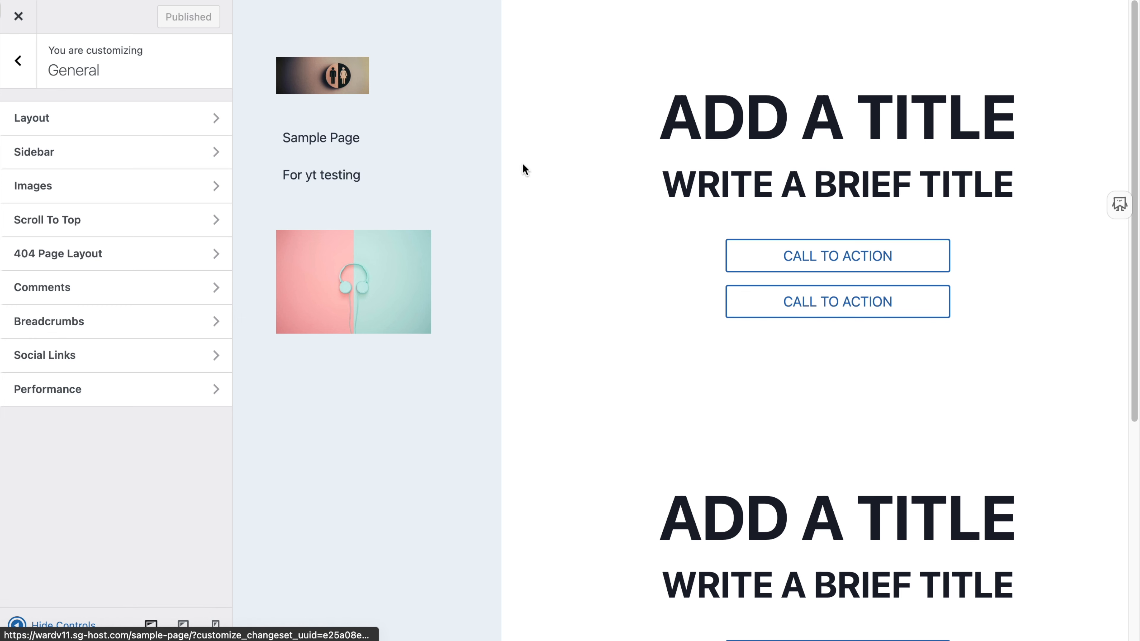
Step: Review the General Sidebar settings in the Customizer, including the Sidebar Width units and the design options
click(75, 154)
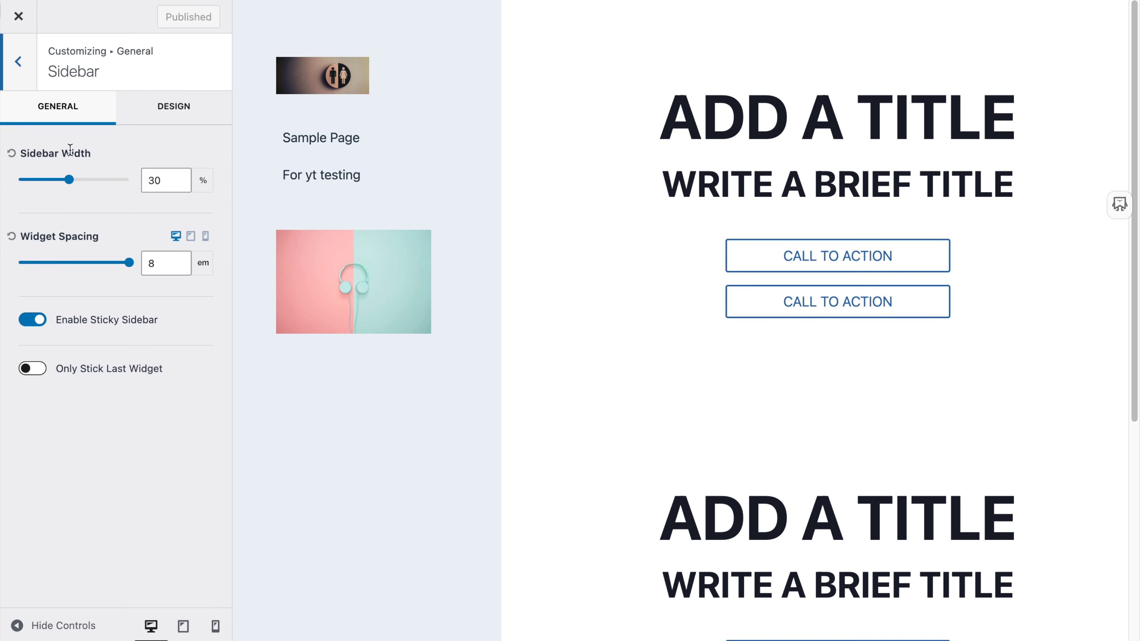
click(198, 182)
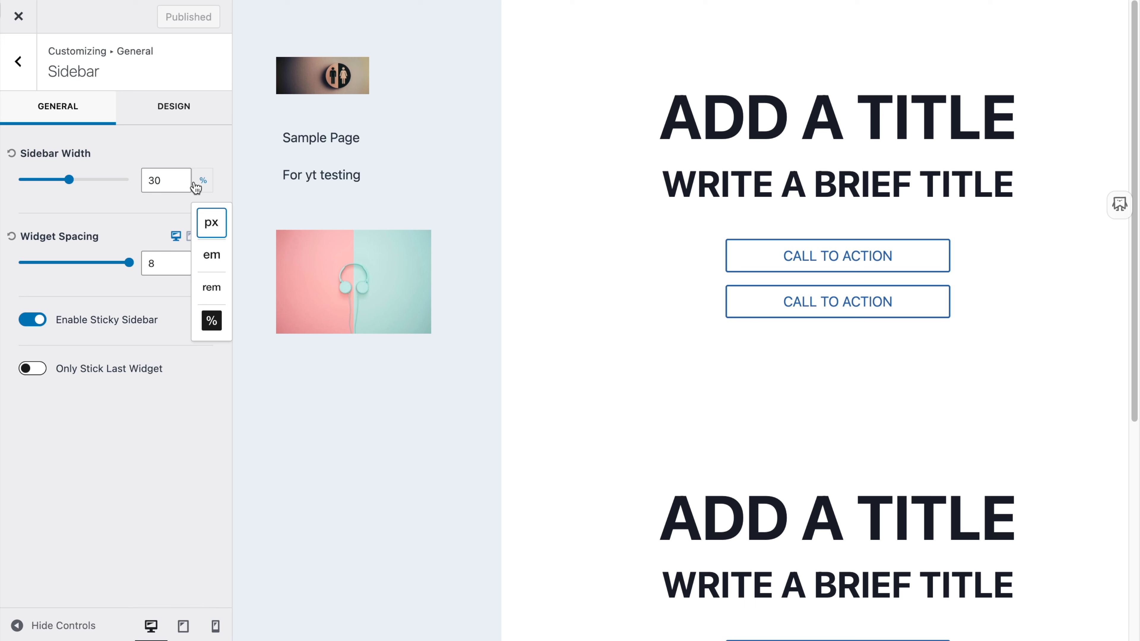
click(137, 132)
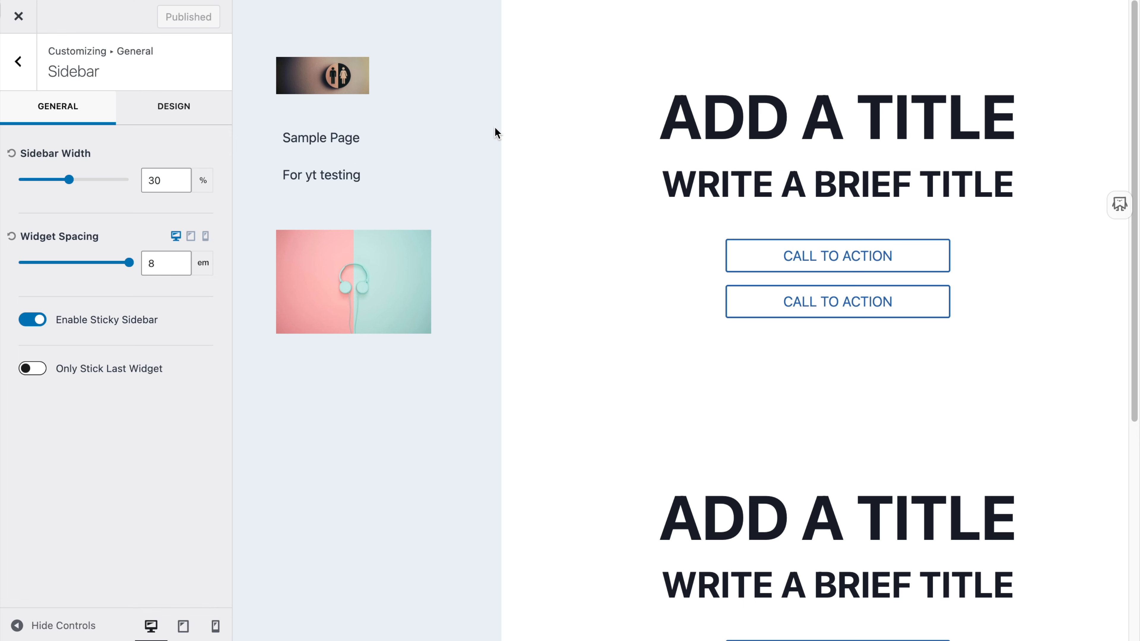
click(160, 113)
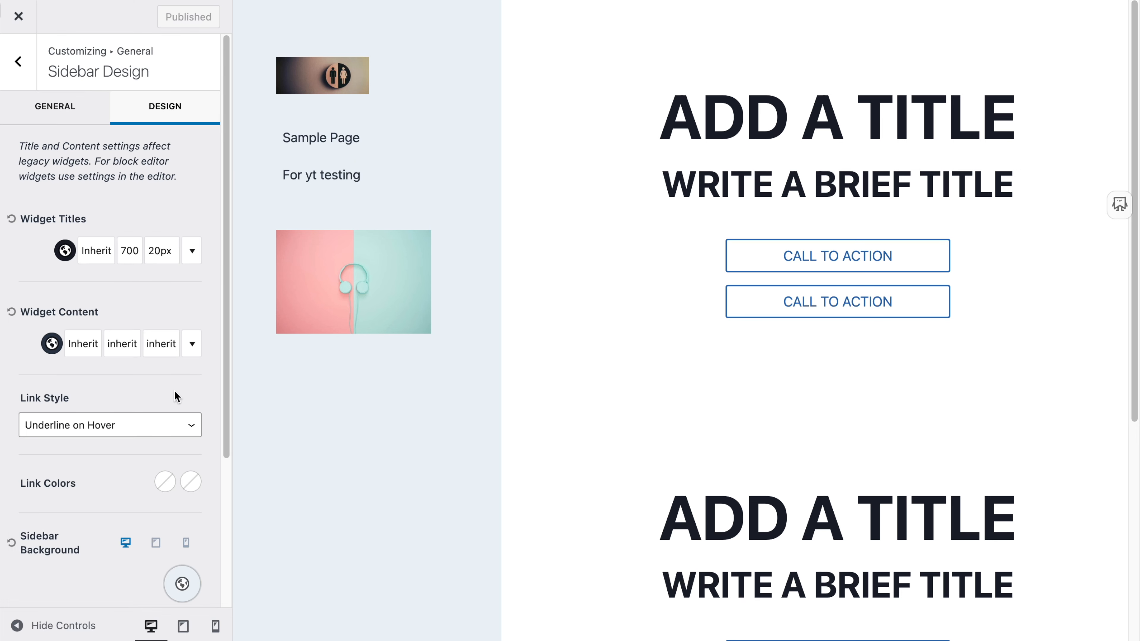
scroll(174, 389, down, 4)
scroll(175, 393, up, 5)
click(58, 120)
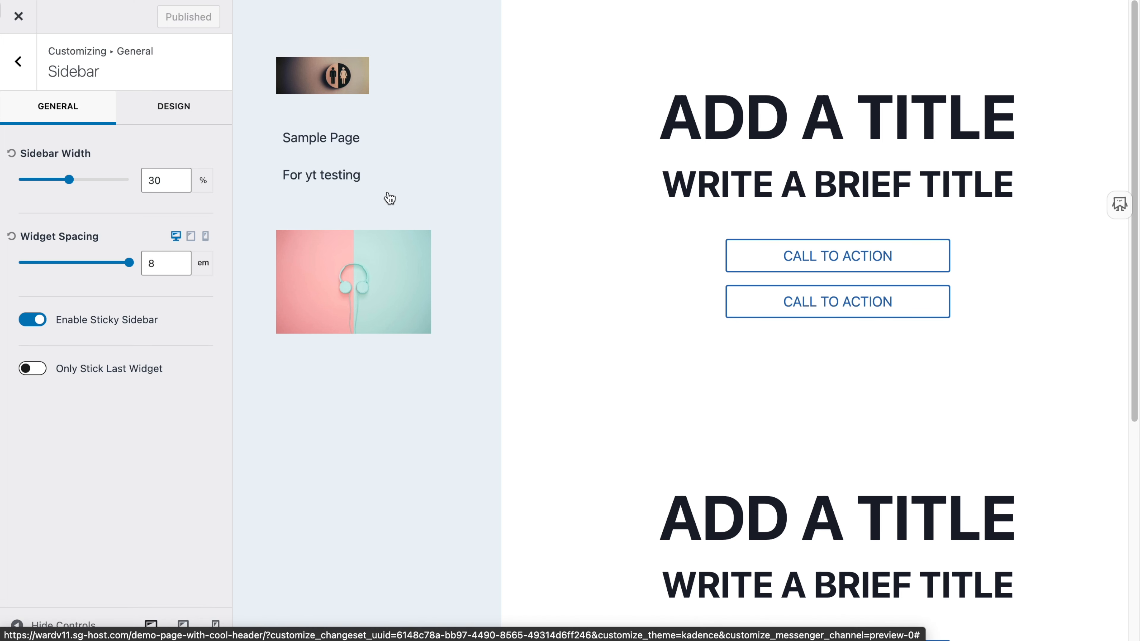
Step: Check the finished sidebar layout without the Customizer controls, restore them and close the Customizer
click(46, 624)
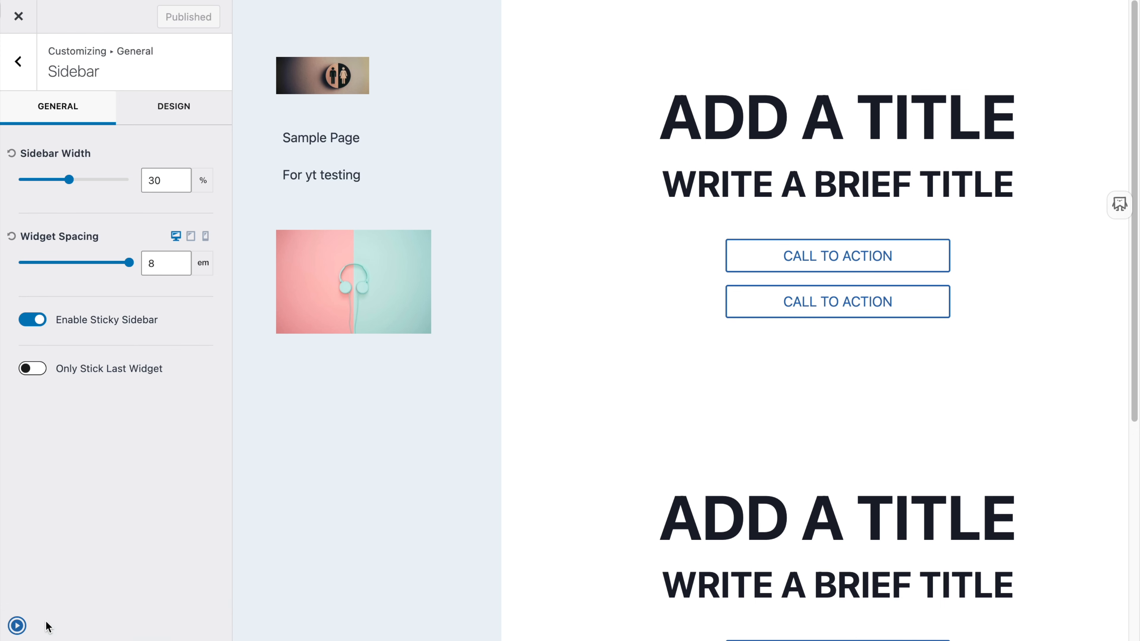
scroll(113, 210, down, 1)
scroll(113, 210, up, 1)
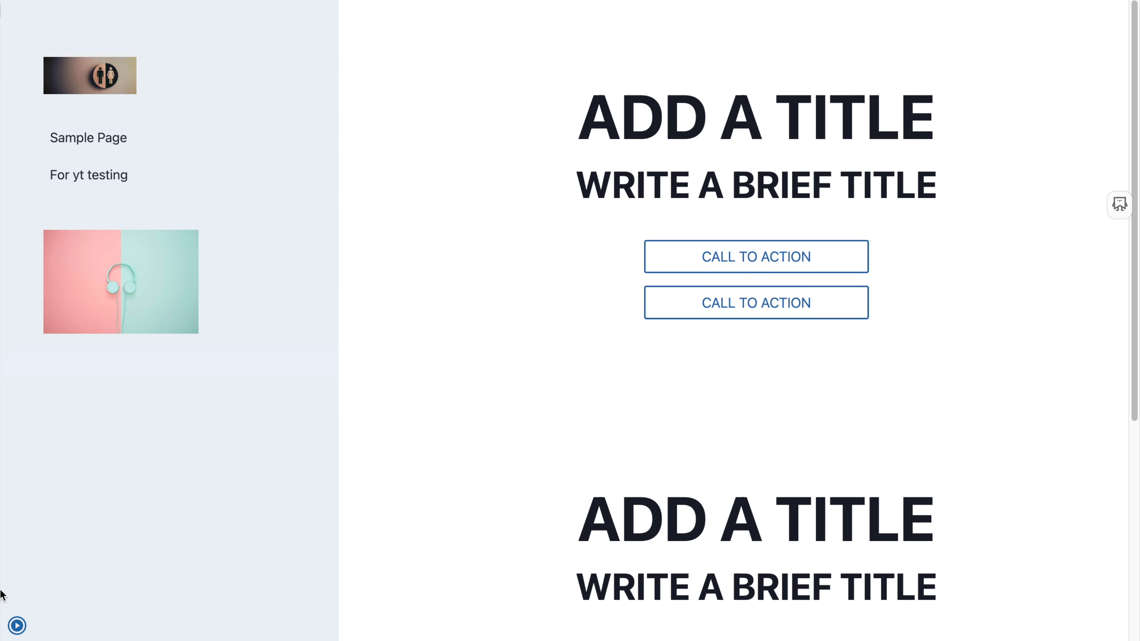
click(17, 626)
click(18, 15)
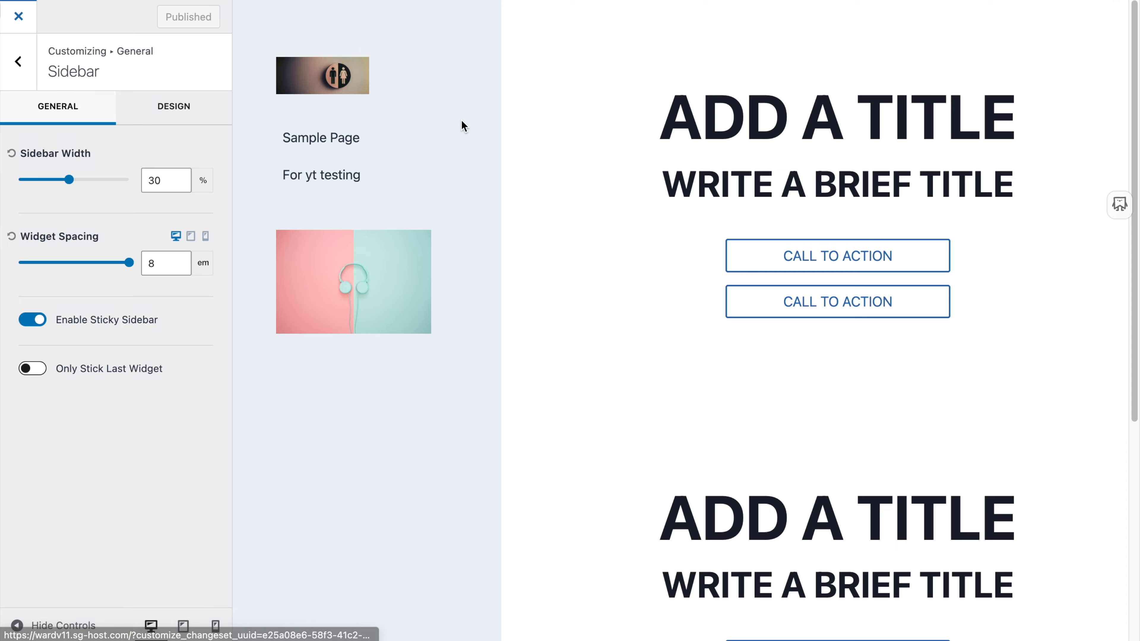